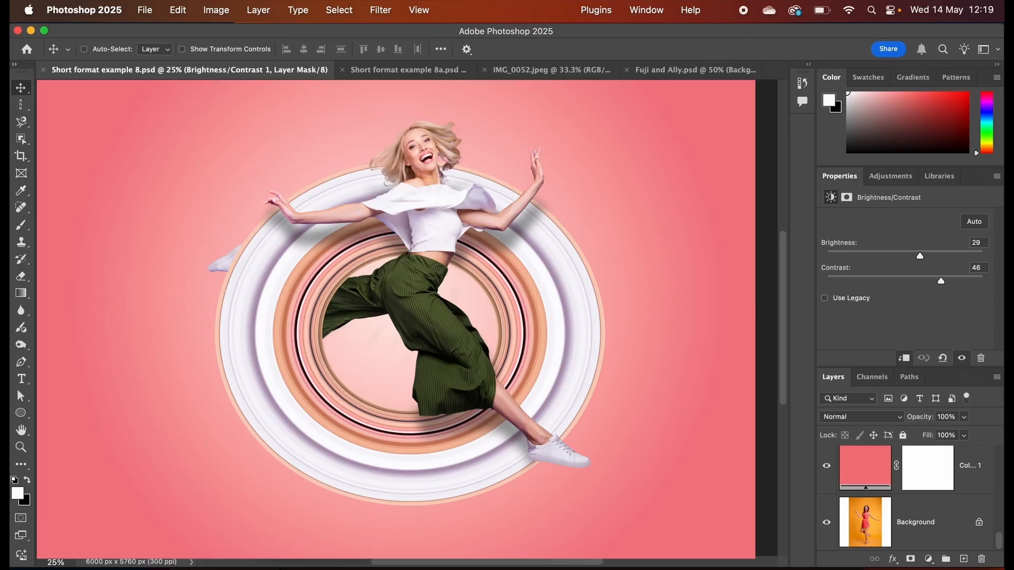
Look through the open example documents, from Short format example 8.psd to Fuji and Ally.psd.
{"action": "left_click", "coordinate": [410, 74]}
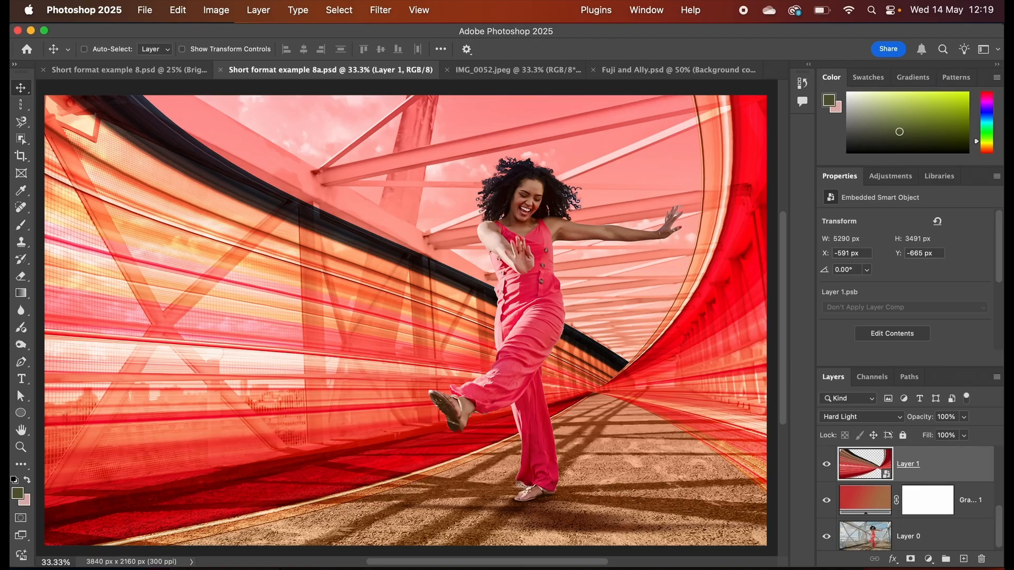
{"action": "left_click", "coordinate": [519, 70]}
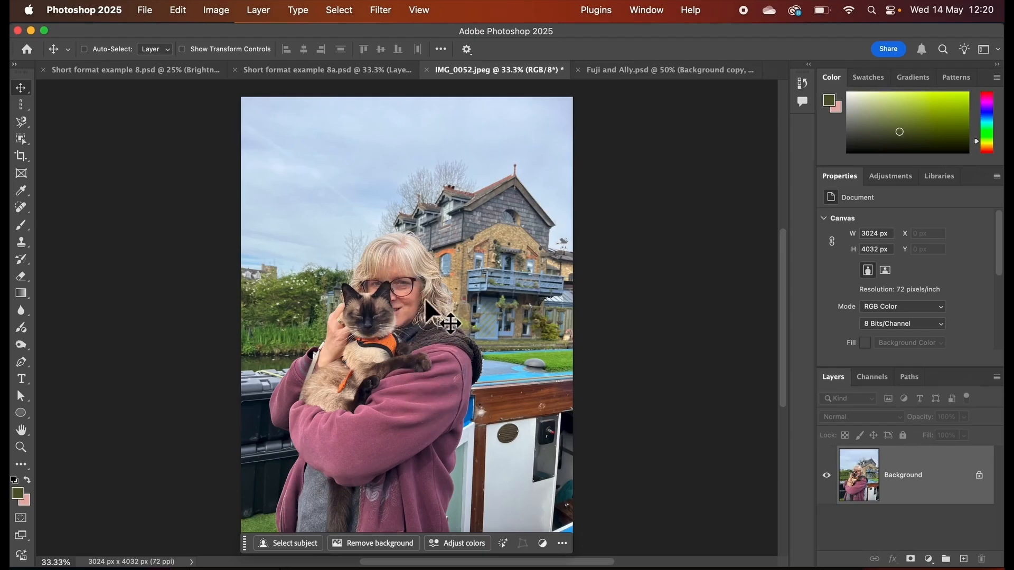
{"action": "left_click", "coordinate": [636, 75]}
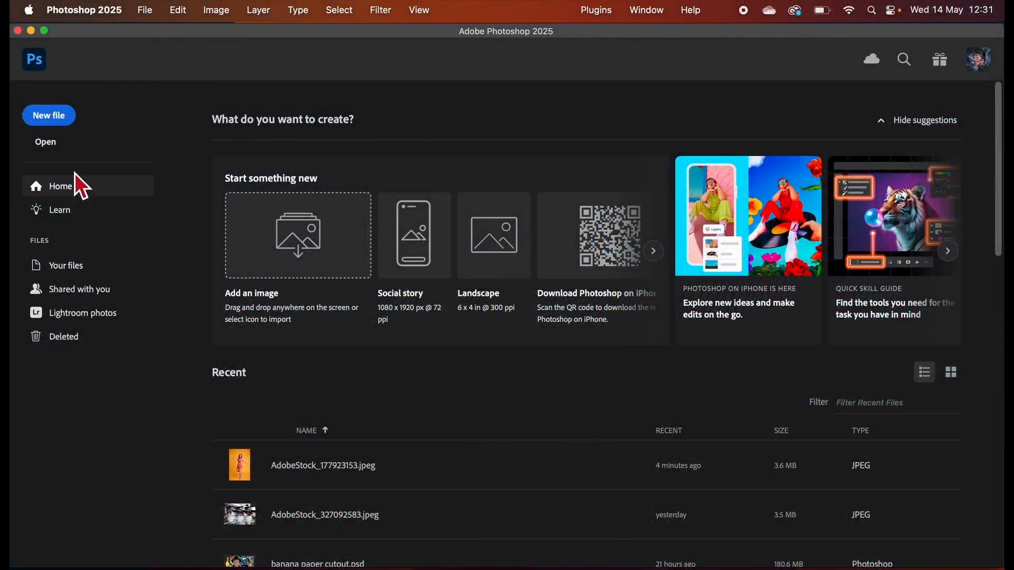
Open the image AdobeStock_177923153.jpeg from the Color trails folder.
{"action": "left_click", "coordinate": [46, 142]}
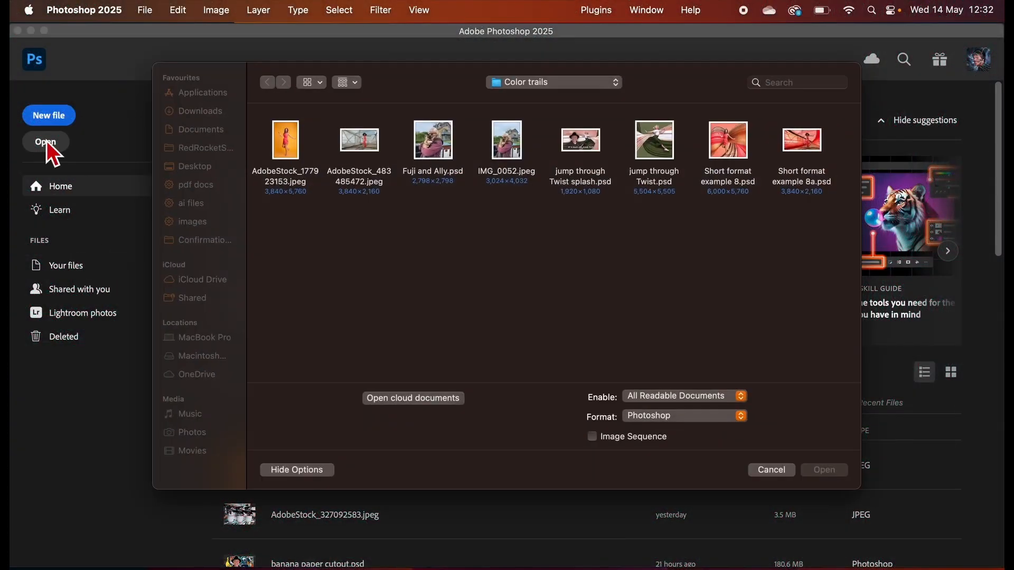
{"action": "left_click", "coordinate": [288, 148]}
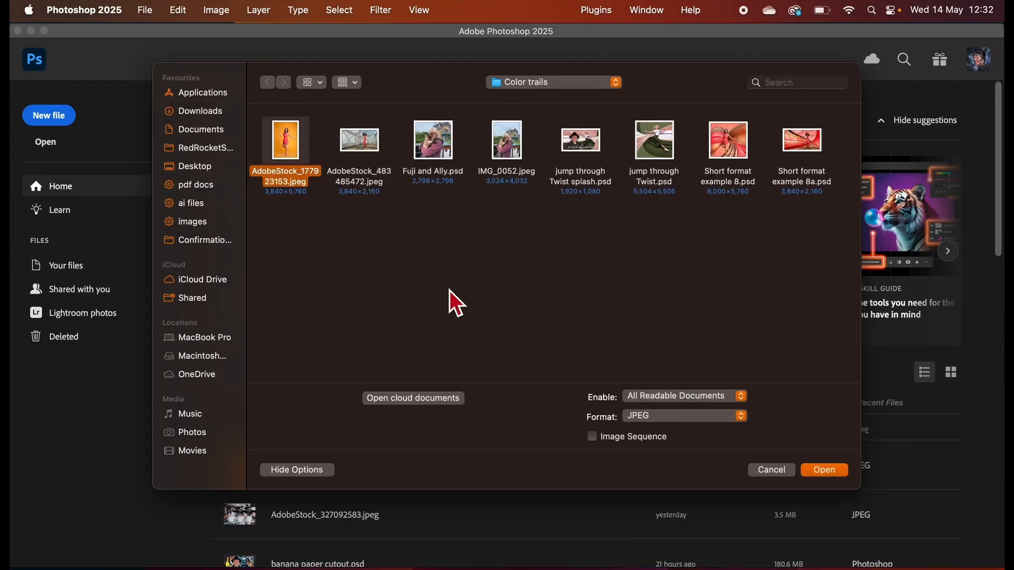
{"action": "left_click", "coordinate": [826, 471]}
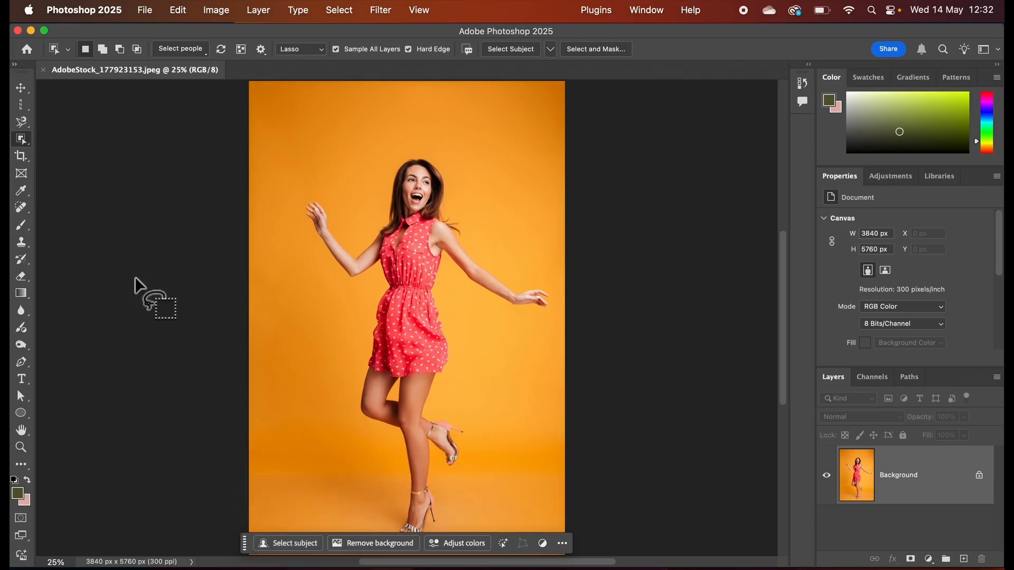
Select the entire woman using the Object Selection tool's people detection.
{"action": "left_click_drag", "start_coordinate": [31, 140], "coordinate": [83, 143]}
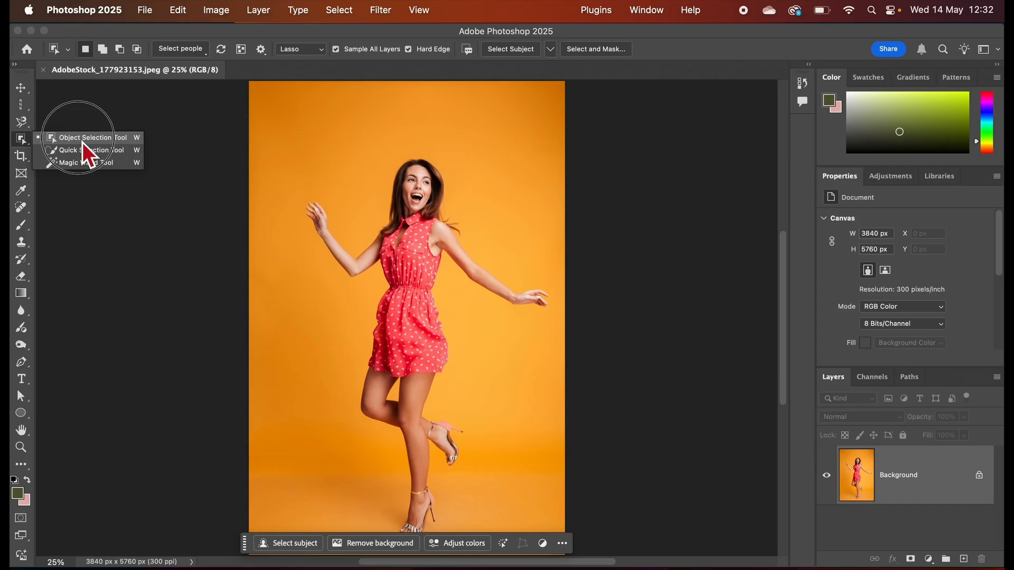
{"action": "left_click_drag", "start_coordinate": [83, 142], "coordinate": [83, 142]}
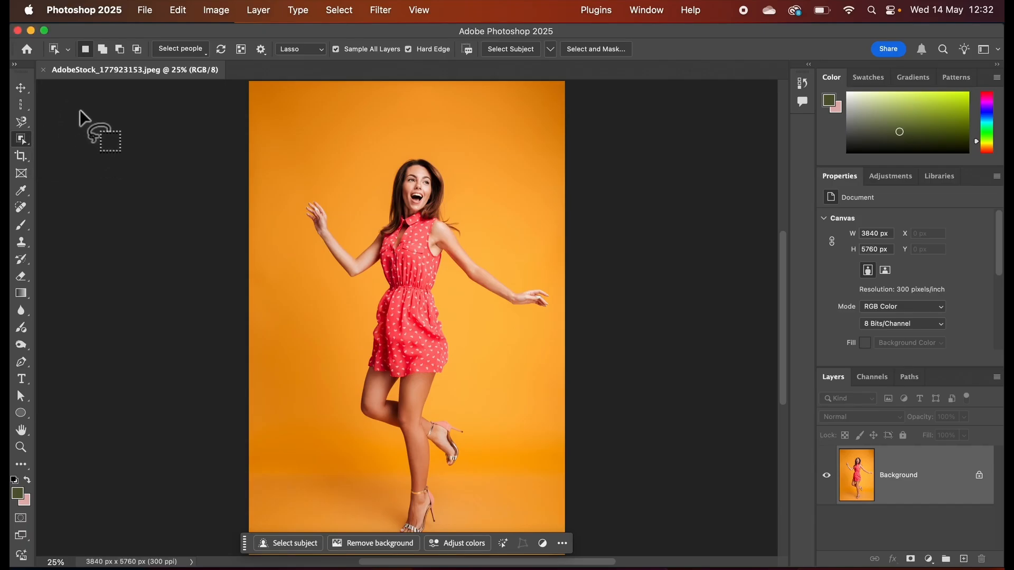
{"action": "left_click", "coordinate": [193, 52]}
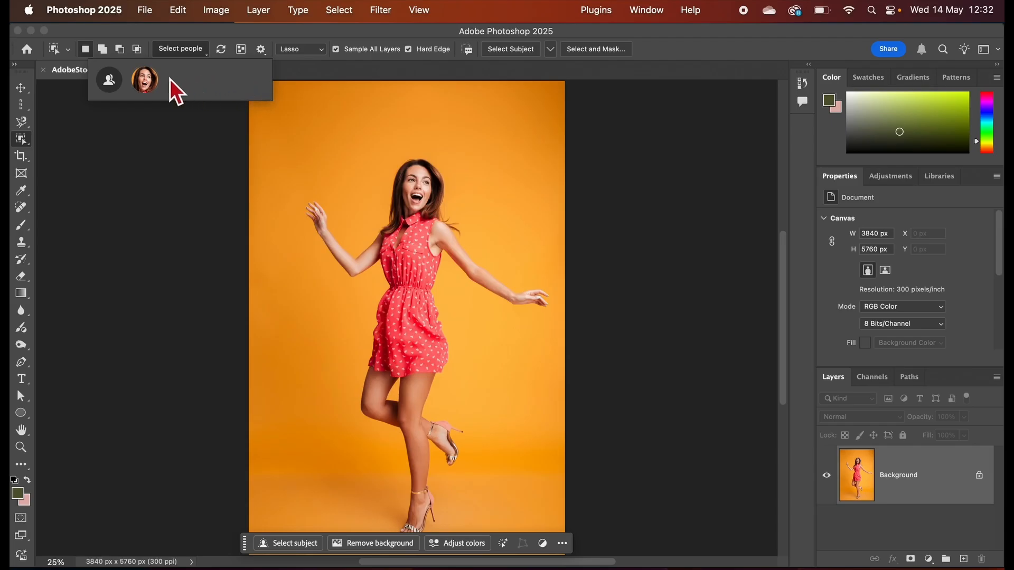
{"action": "left_click", "coordinate": [150, 81]}
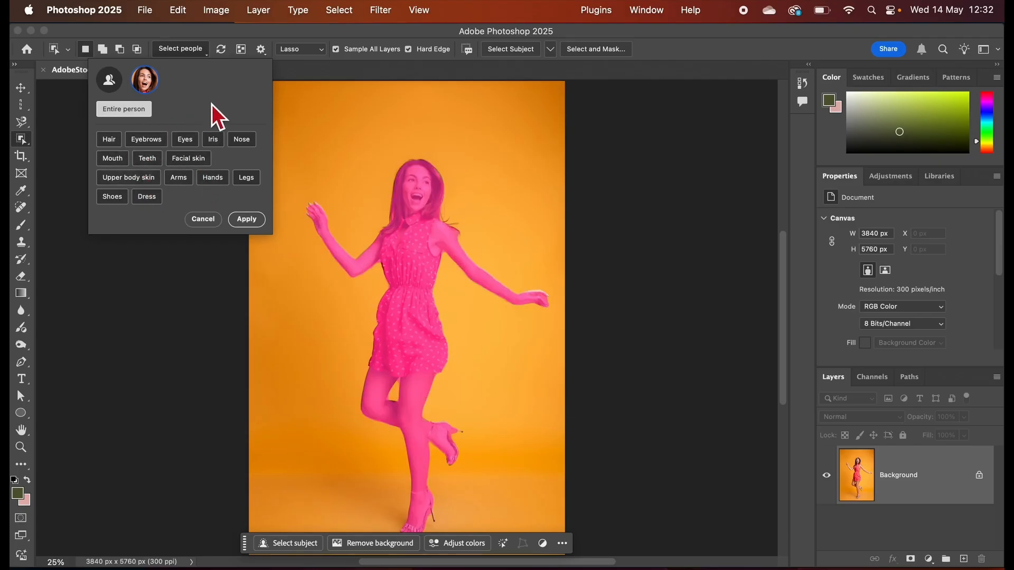
{"action": "left_click", "coordinate": [247, 219]}
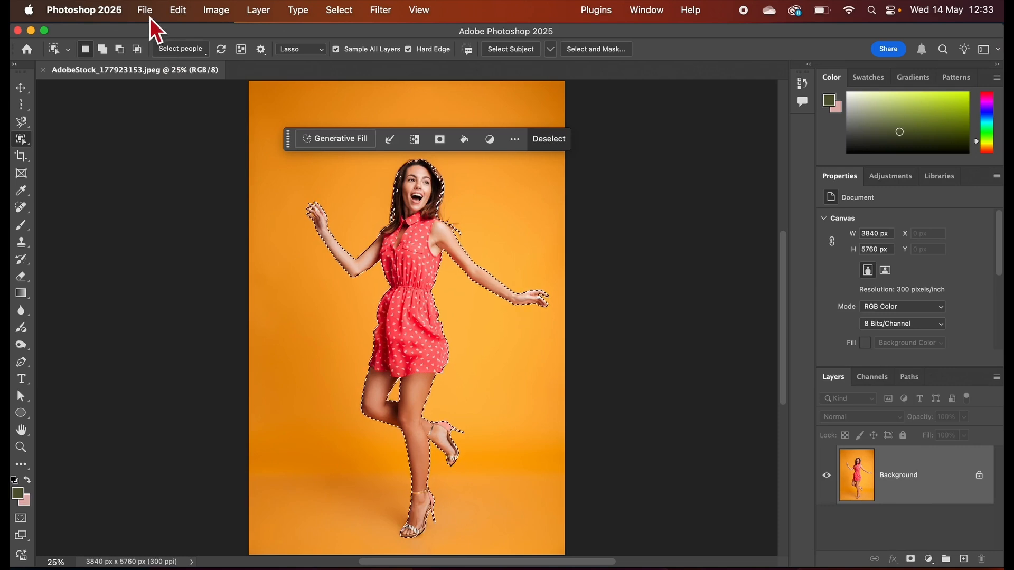
Copy the selected woman and paste her onto a new layer.
{"action": "left_click", "coordinate": [185, 12]}
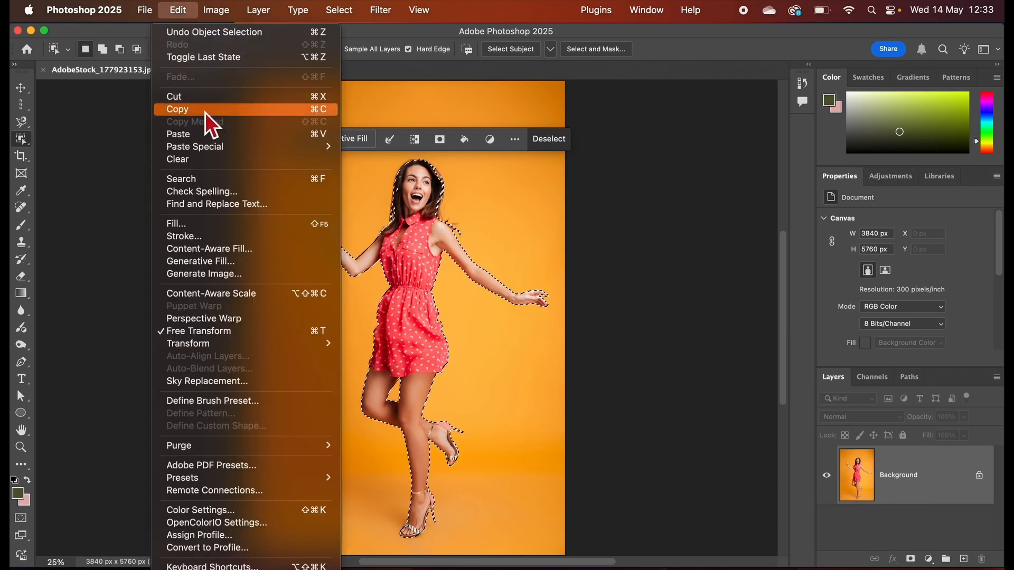
{"action": "left_click", "coordinate": [205, 111]}
{"action": "left_click", "coordinate": [180, 14]}
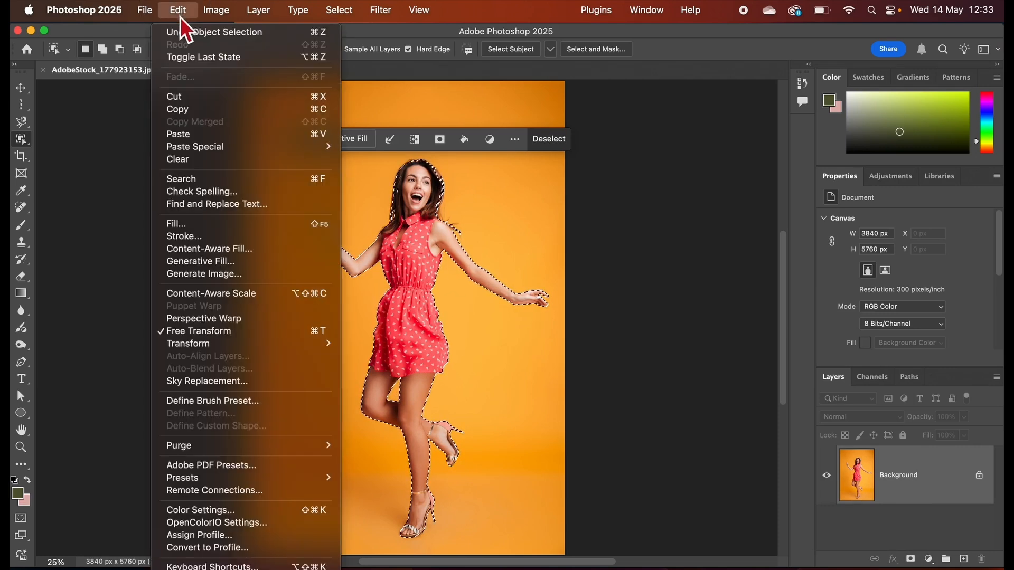
{"action": "left_click", "coordinate": [193, 138]}
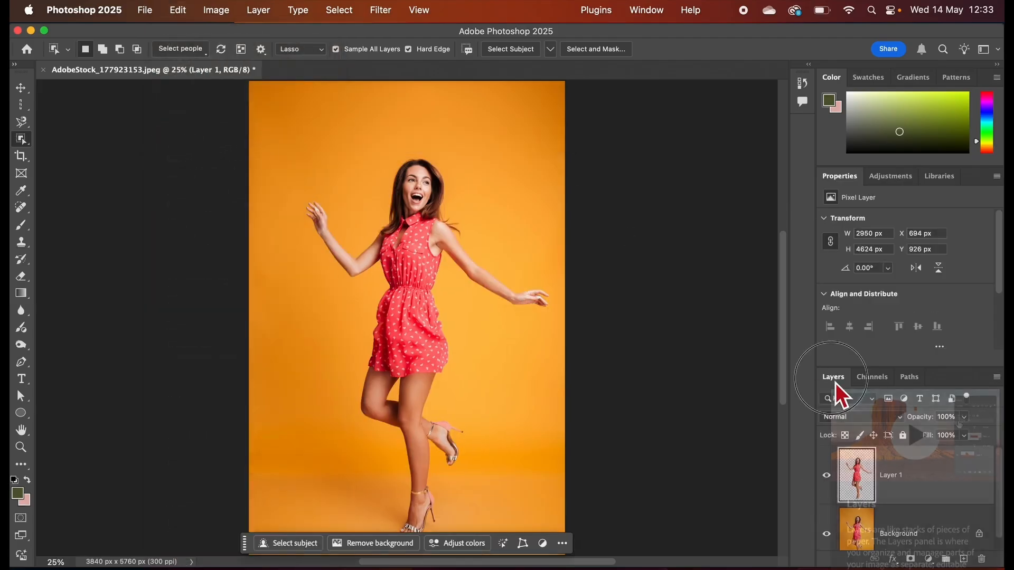
Float and lengthen the Layers panel beside the image, and delete the Background layer.
{"action": "left_click_drag", "start_coordinate": [835, 380], "coordinate": [610, 103]}
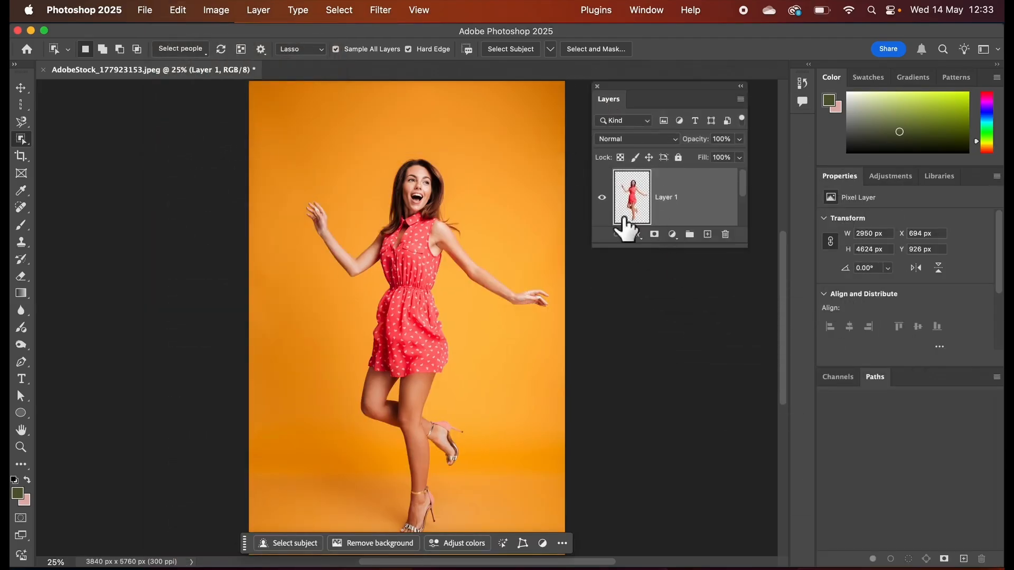
{"action": "left_click", "coordinate": [648, 9]}
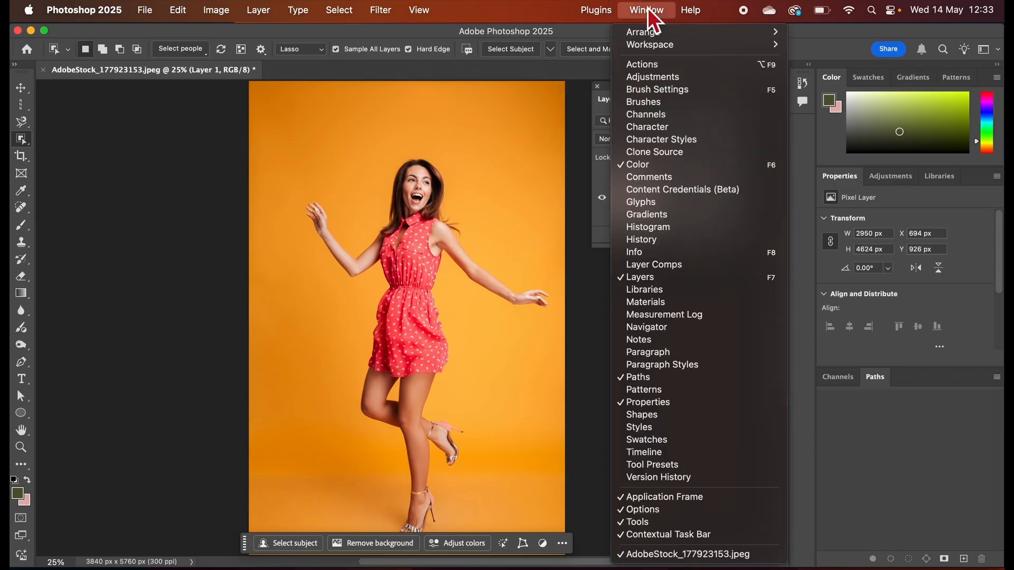
{"action": "left_click", "coordinate": [586, 277]}
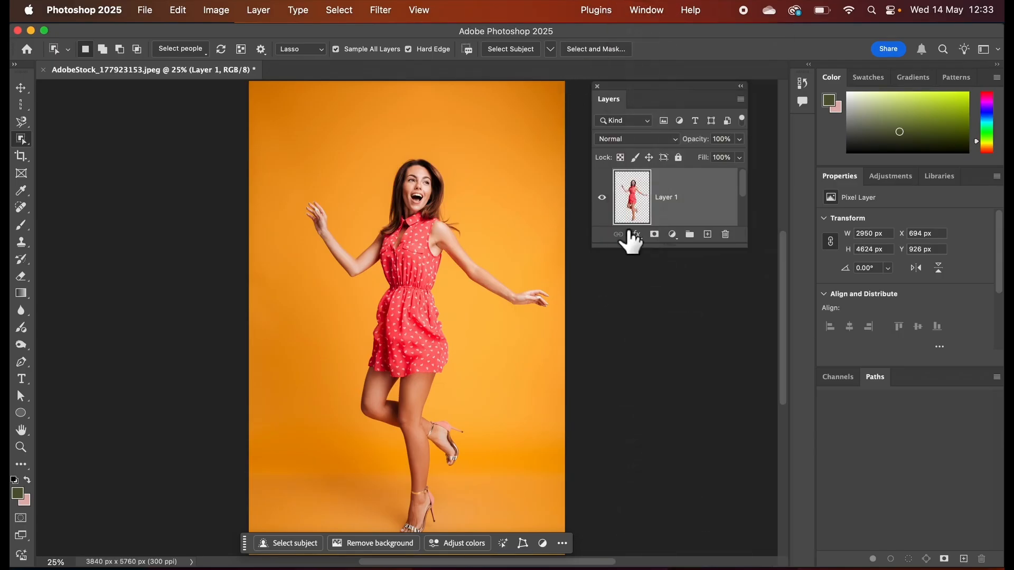
{"action": "left_click_drag", "start_coordinate": [659, 246], "coordinate": [651, 530]}
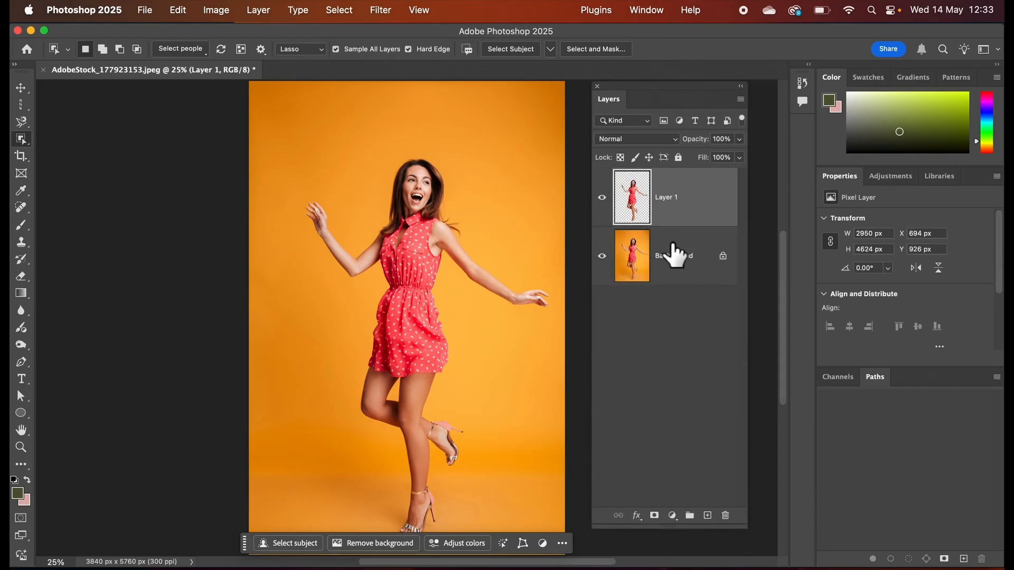
{"action": "left_click_drag", "start_coordinate": [675, 255], "coordinate": [725, 516]}
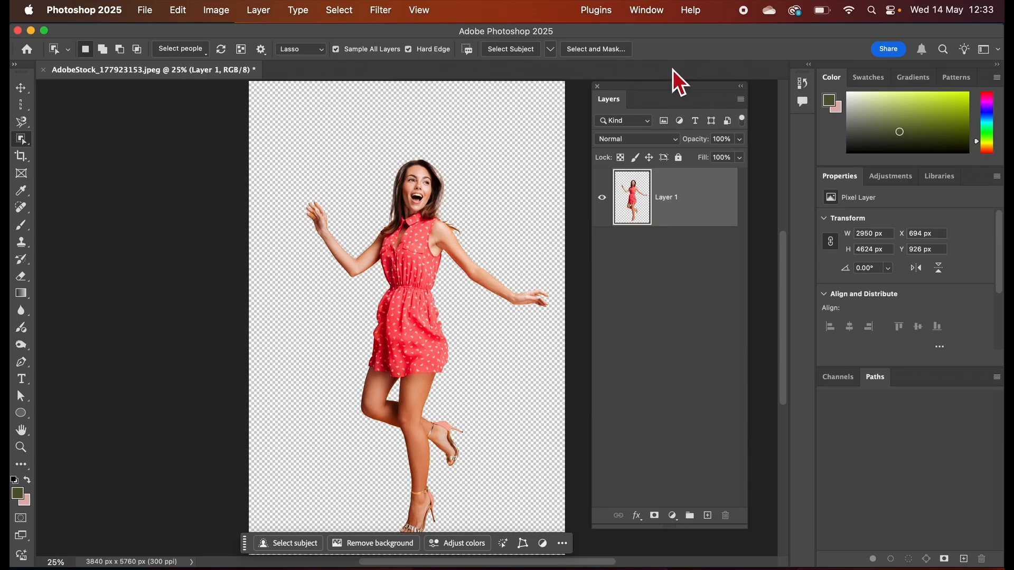
{"action": "left_click_drag", "start_coordinate": [636, 90], "coordinate": [741, 104]}
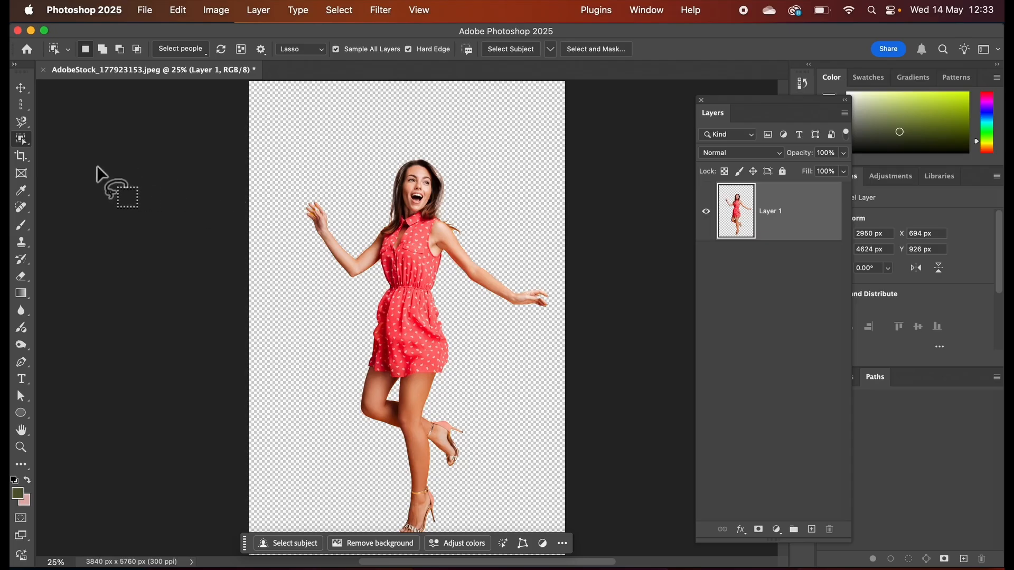
Set the Crop tool to a 1:1 ratio and draw a square crop frame over the woman.
{"action": "left_click", "coordinate": [26, 159]}
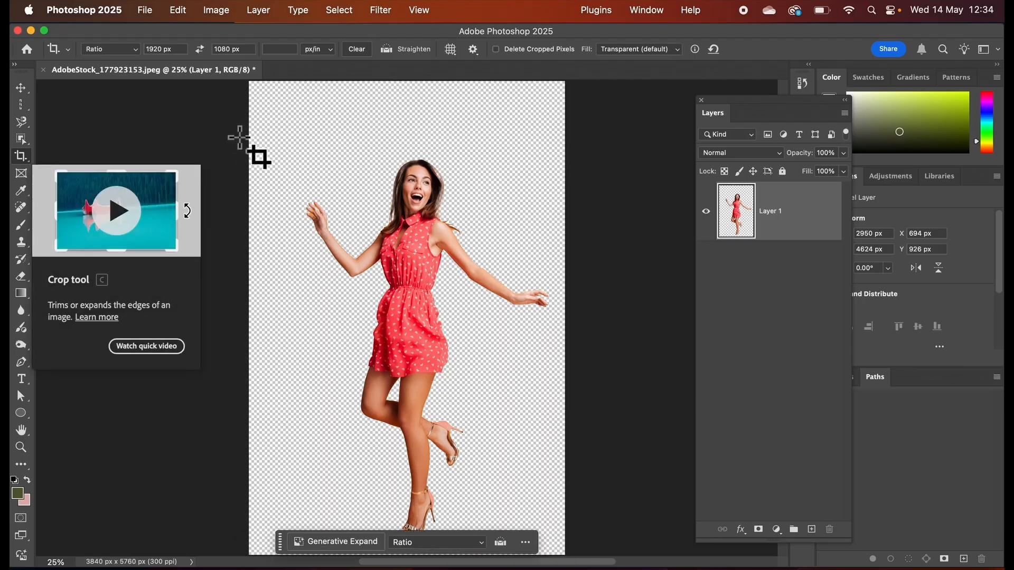
{"action": "left_click", "coordinate": [141, 52]}
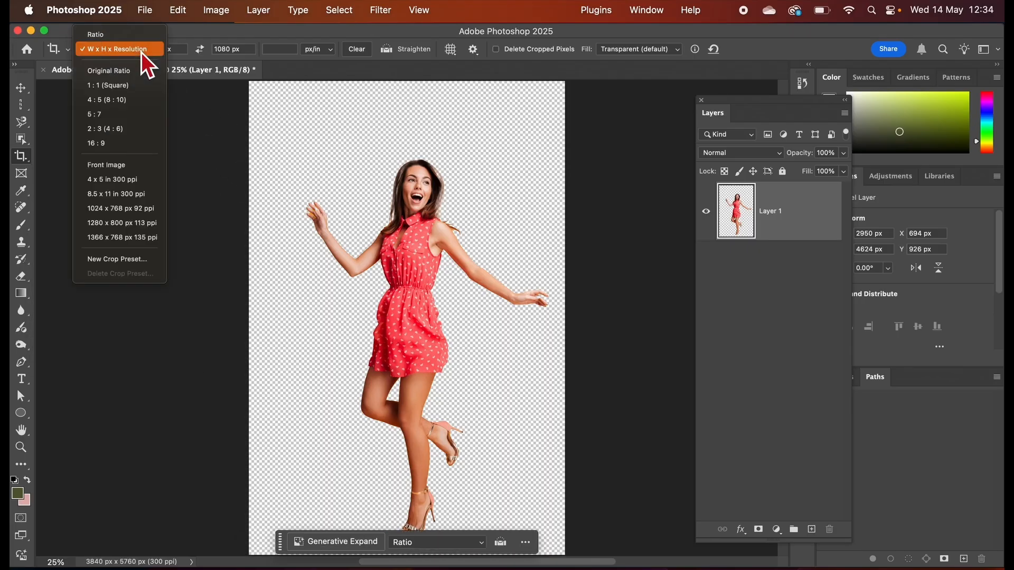
{"action": "left_click", "coordinate": [125, 40]}
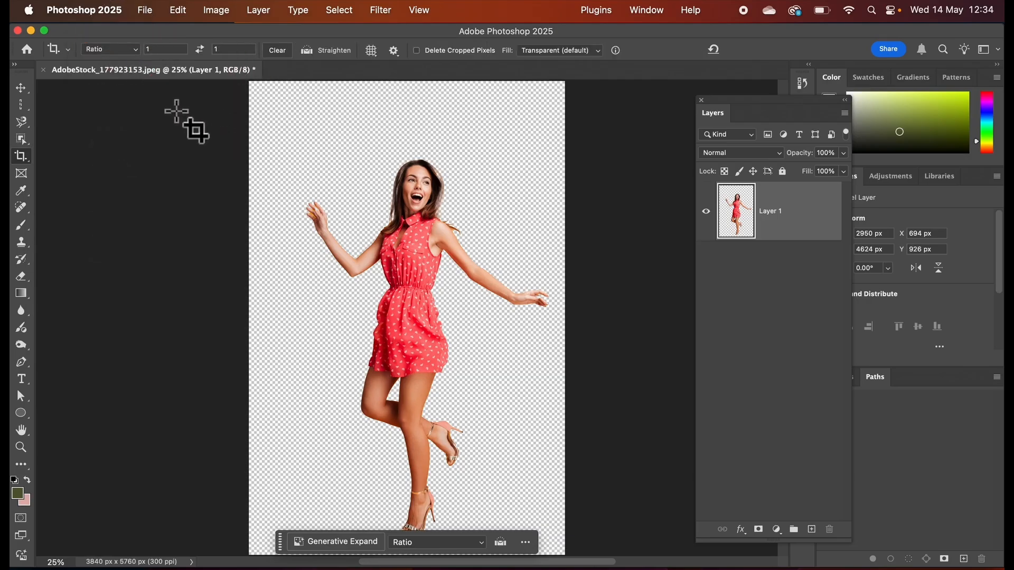
{"action": "left_click_drag", "start_coordinate": [249, 110], "coordinate": [611, 457]}
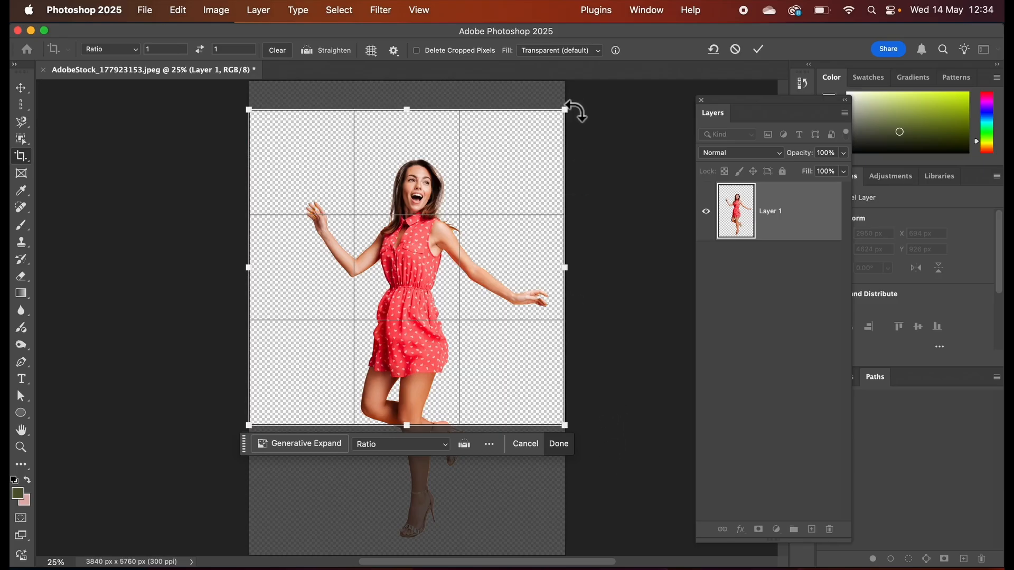
{"action": "left_click_drag", "start_coordinate": [566, 109], "coordinate": [577, 98]}
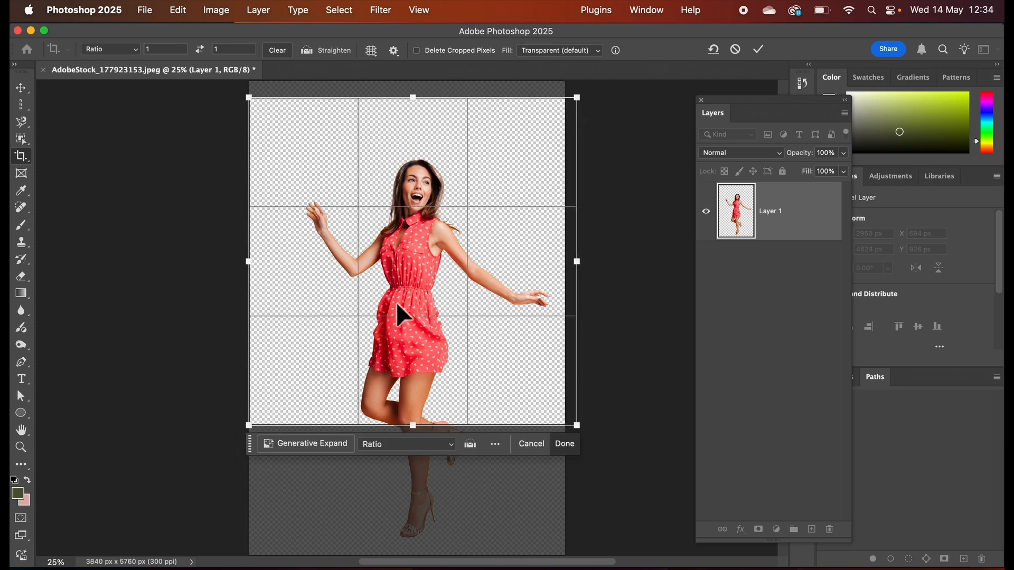
Enlarge the square crop frame beyond the canvas sides so it encloses the whole woman roughly centred, and apply the crop.
{"action": "key", "text": "super"}
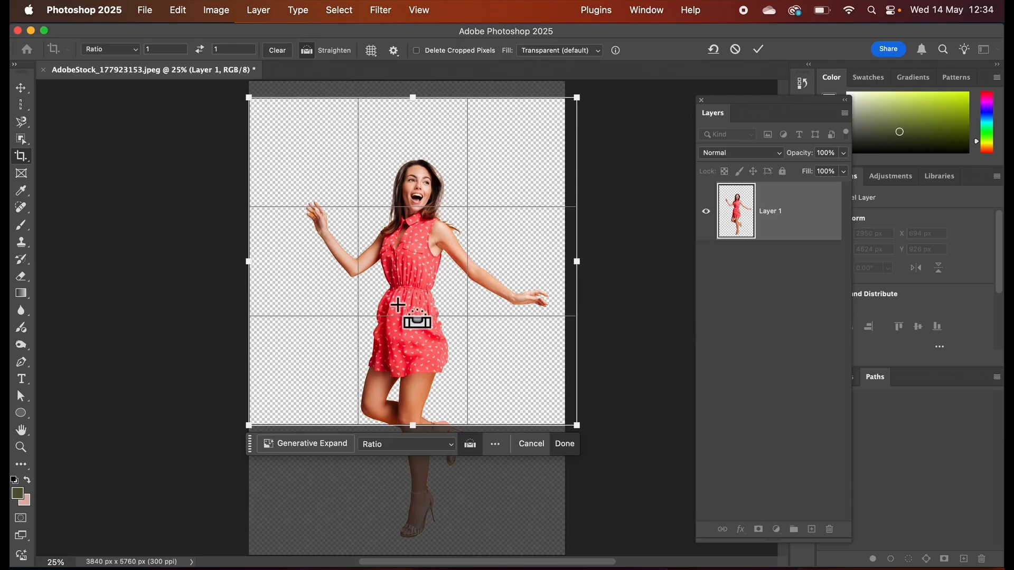
{"action": "key", "text": "super+minus"}
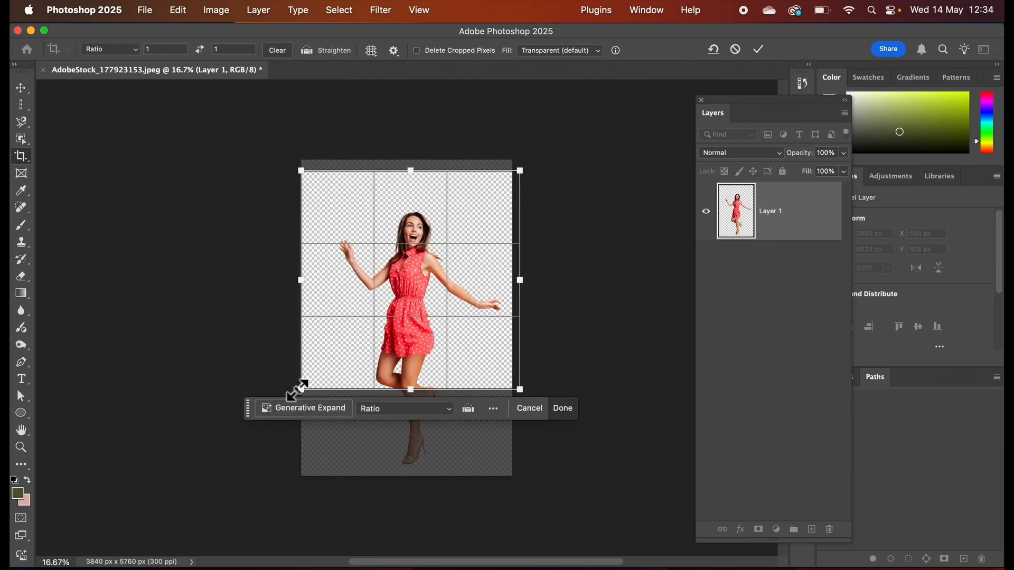
{"action": "left_click_drag", "start_coordinate": [301, 388], "coordinate": [211, 478]}
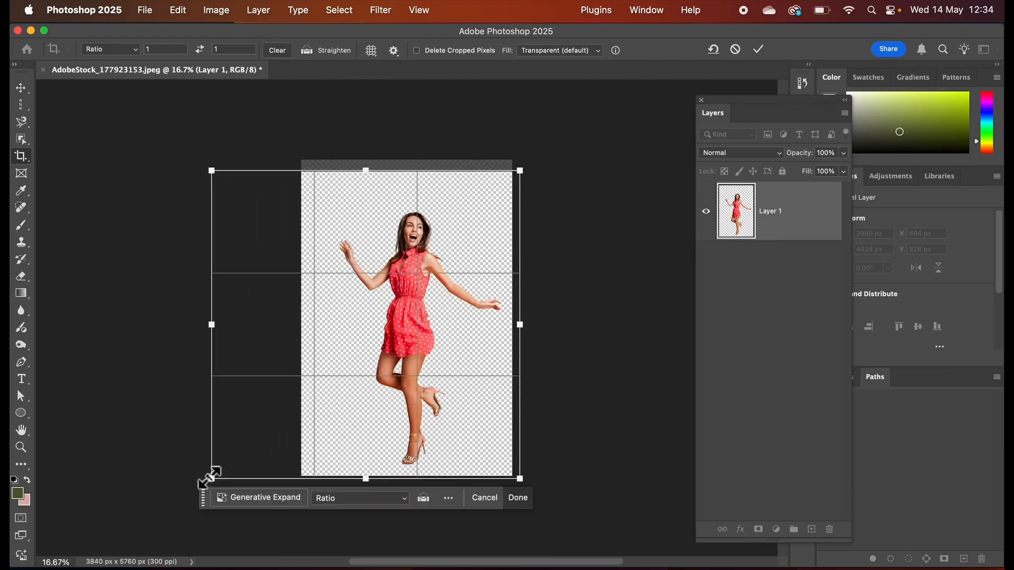
{"action": "left_click", "coordinate": [521, 186]}
{"action": "left_click_drag", "start_coordinate": [521, 172], "coordinate": [534, 158]}
{"action": "left_click_drag", "start_coordinate": [488, 228], "coordinate": [516, 235]}
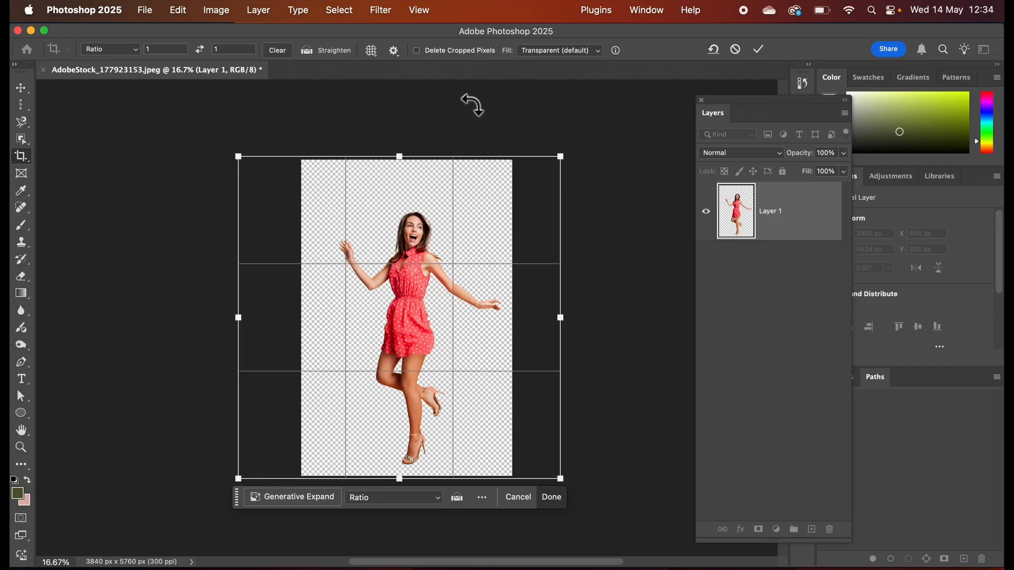
{"action": "left_click", "coordinate": [769, 53]}
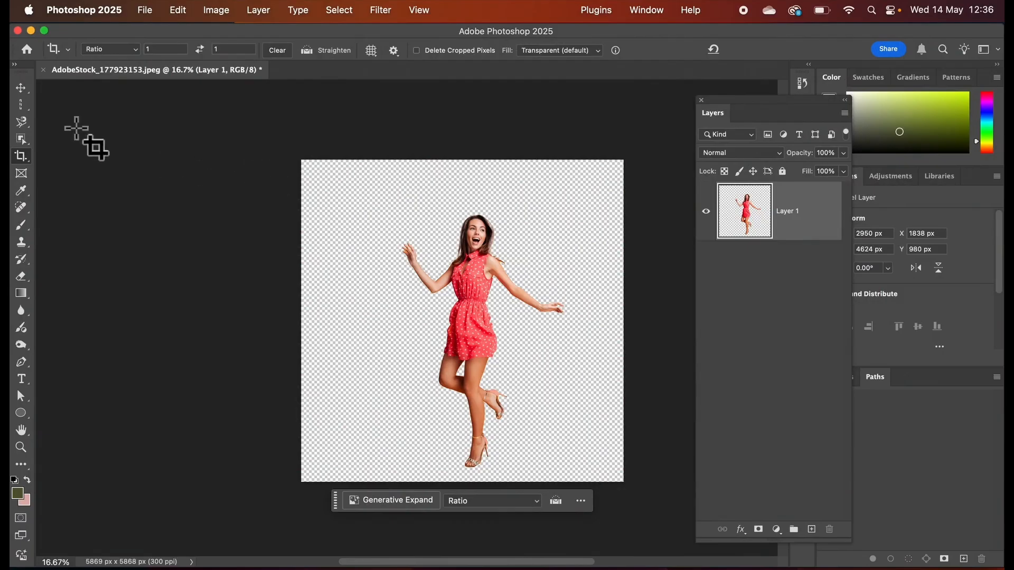
Select a one-pixel-wide column running through the woman's face and body with the Single Column Marquee tool.
{"action": "left_click", "coordinate": [27, 109]}
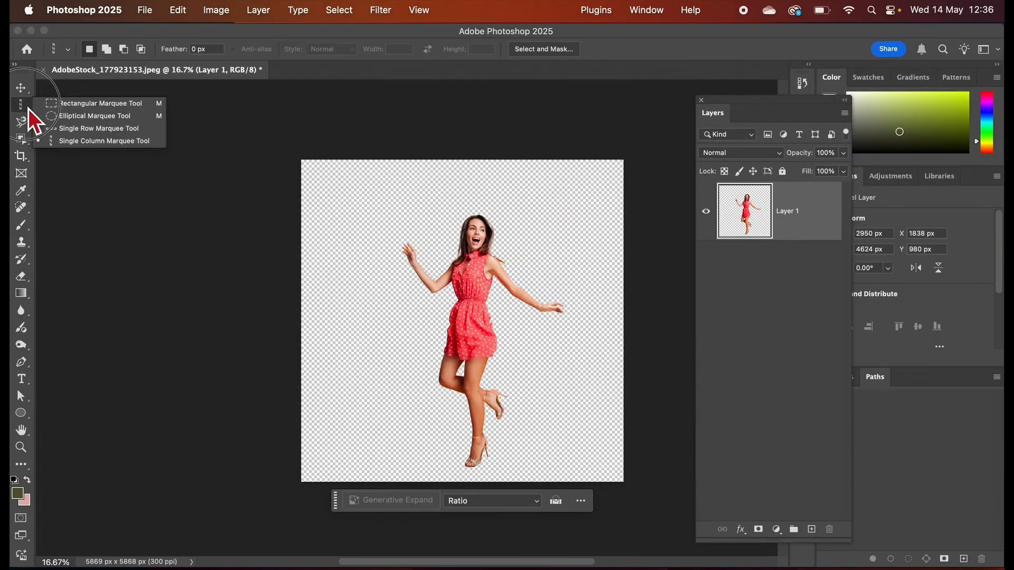
{"action": "left_click_drag", "start_coordinate": [27, 108], "coordinate": [65, 143]}
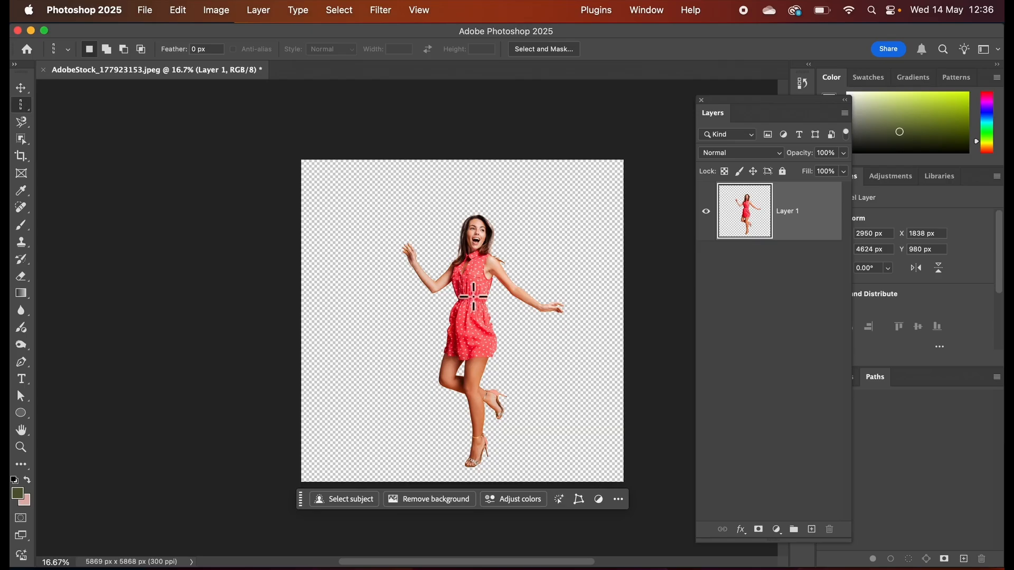
{"action": "left_click_drag", "start_coordinate": [484, 295], "coordinate": [477, 296]}
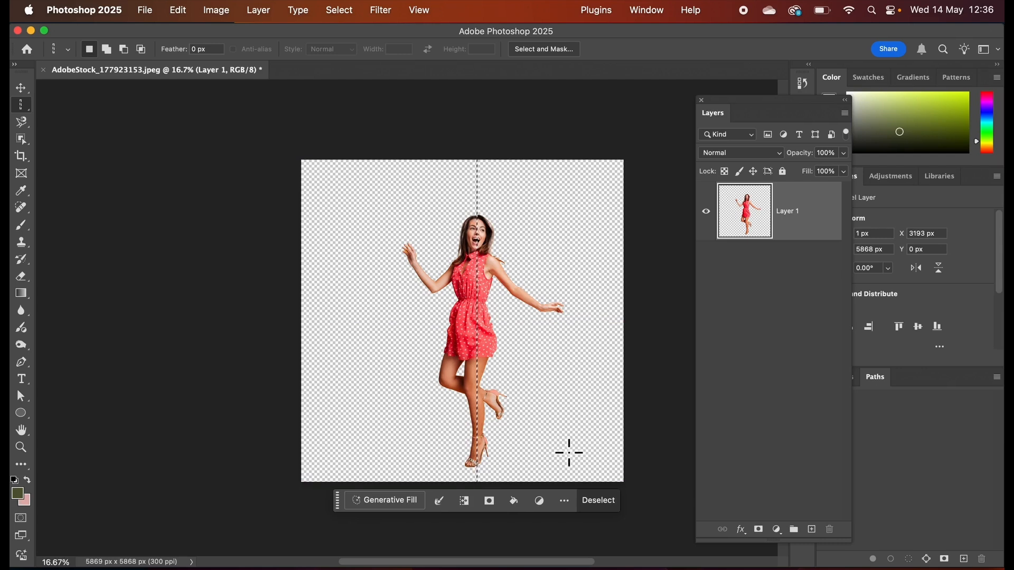
Copy the selected one-pixel column of the woman and paste it onto a new layer.
{"action": "left_click", "coordinate": [178, 11]}
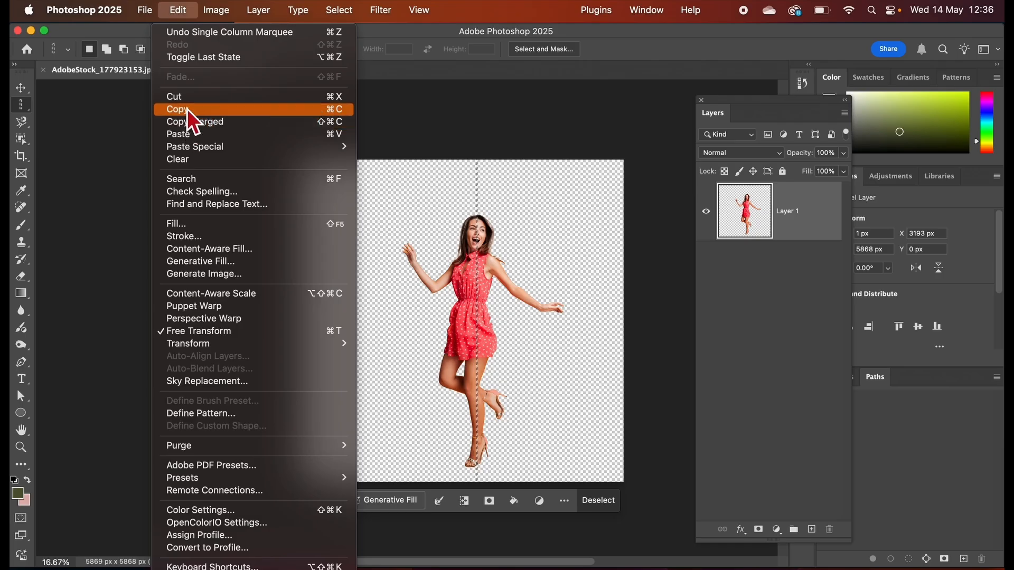
{"action": "left_click", "coordinate": [187, 109]}
{"action": "left_click", "coordinate": [180, 13]}
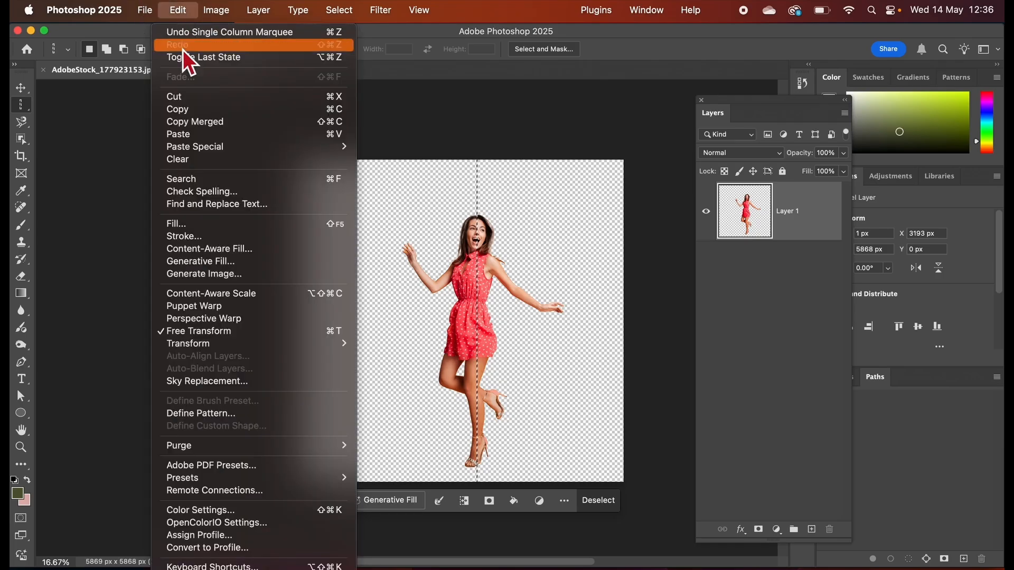
{"action": "left_click", "coordinate": [185, 135]}
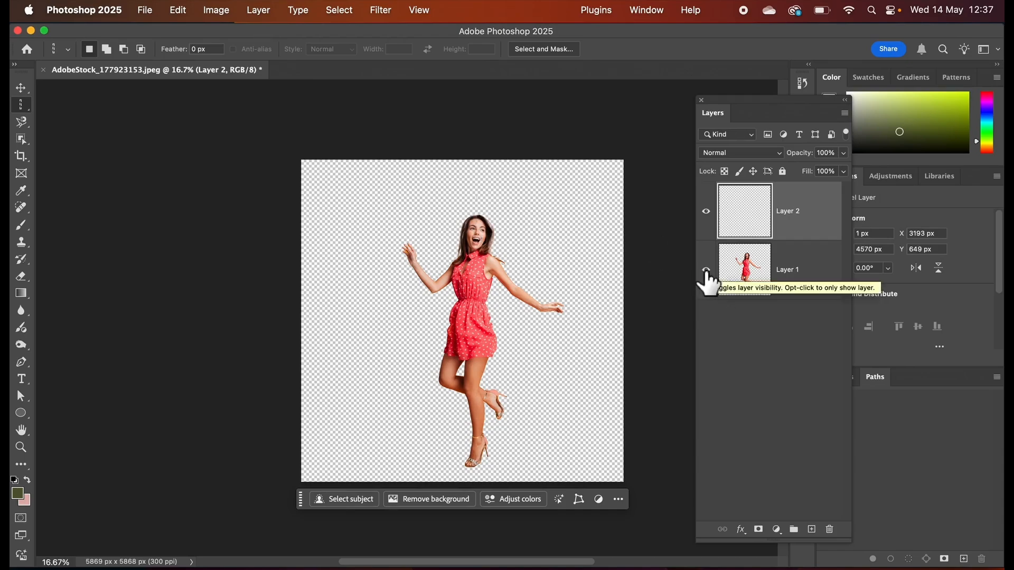
Examine the pasted pixel column at 300% zoom with the woman's layer temporarily hidden.
{"action": "key", "text": "super+equal"}
{"action": "key", "text": "super+equal"}
{"action": "key", "text": "super+equal"}
{"action": "key", "text": "super+equal"}
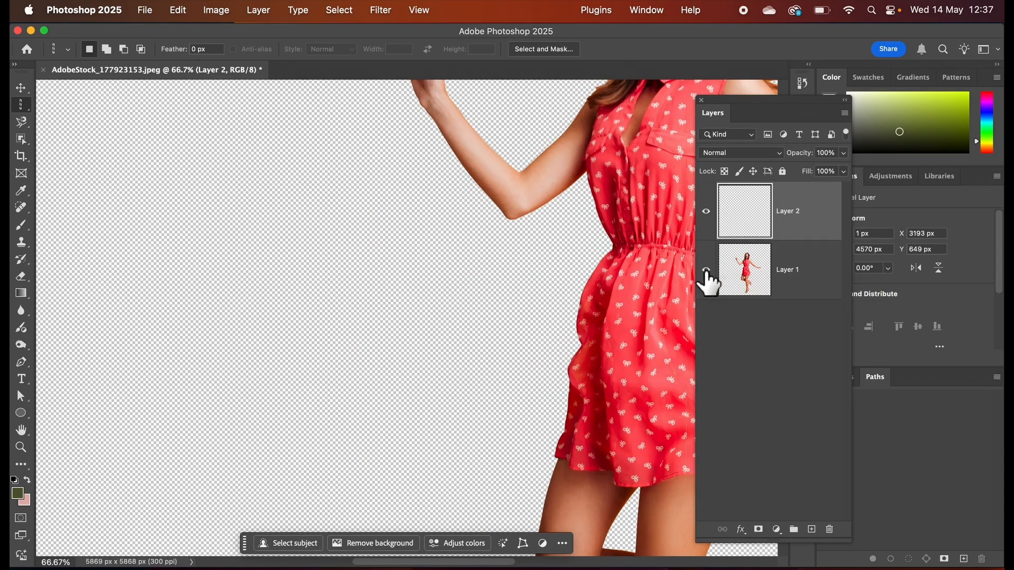
{"action": "scroll", "coordinate": [540, 245], "scroll_direction": "right", "scroll_amount": 5}
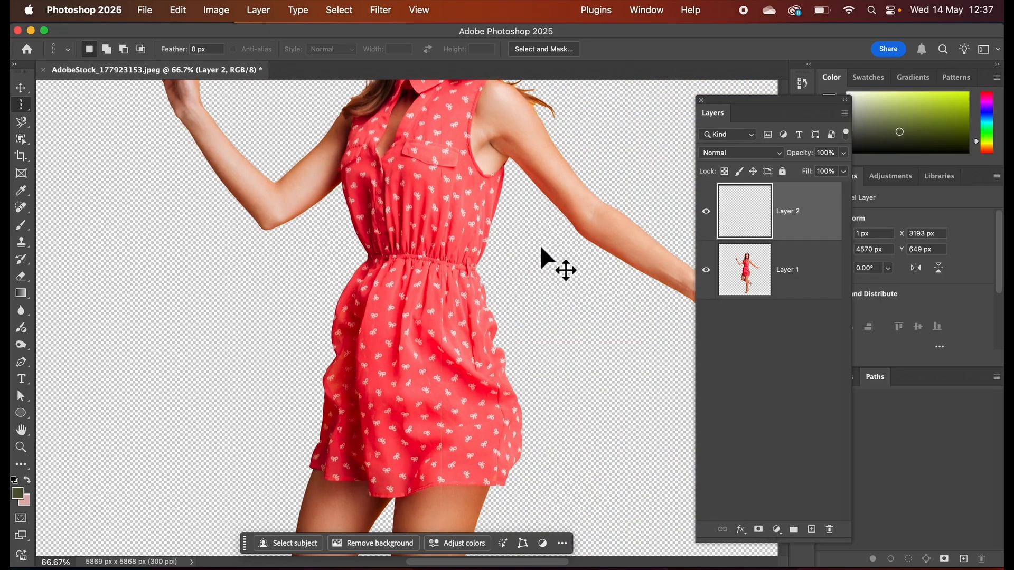
{"action": "key", "text": "super+equal"}
{"action": "key", "text": "super+equal"}
{"action": "key", "text": "super+equal"}
{"action": "scroll", "coordinate": [540, 245], "scroll_direction": "up", "scroll_amount": 2}
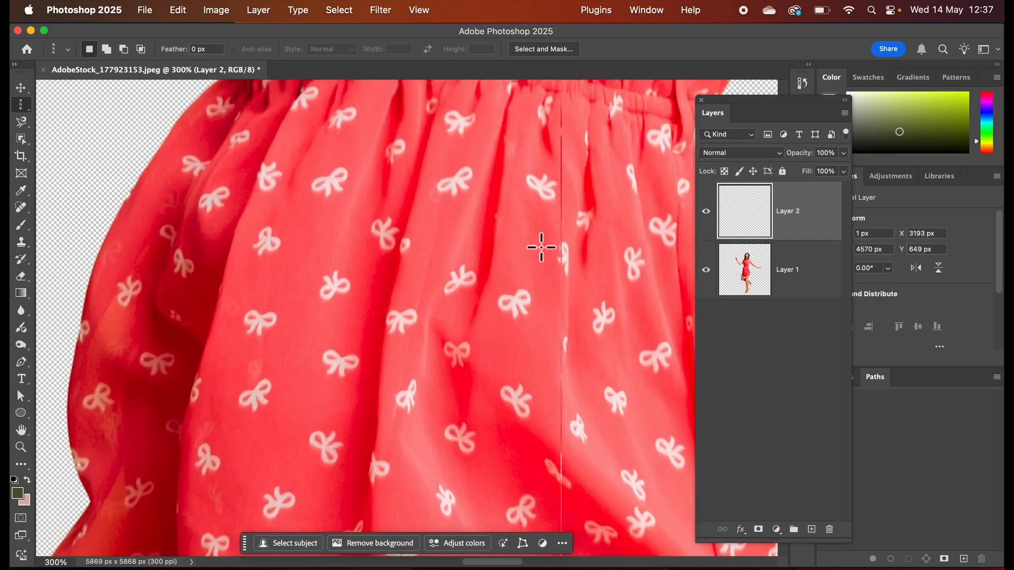
{"action": "scroll", "coordinate": [542, 247], "scroll_direction": "right", "scroll_amount": 2}
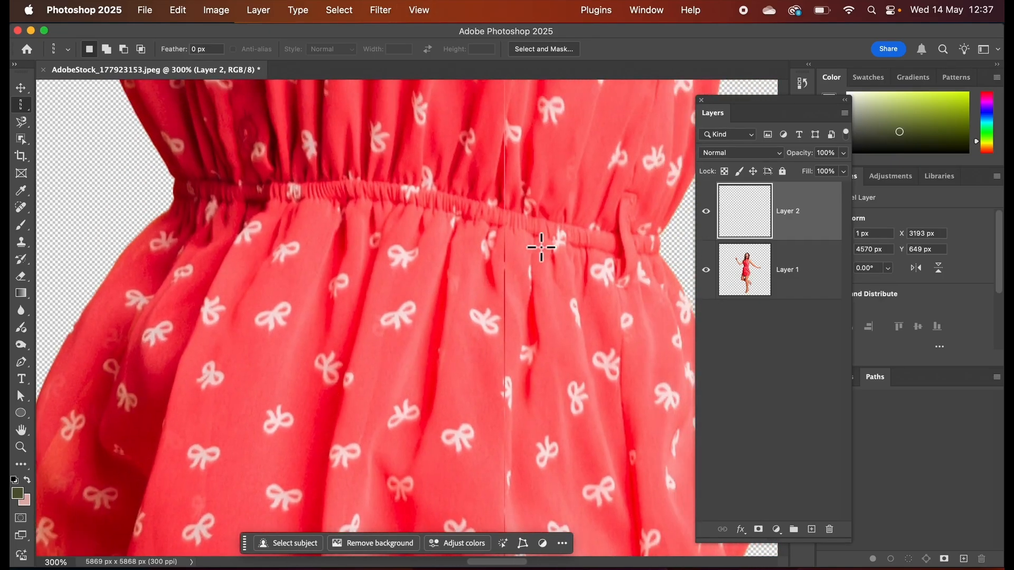
{"action": "left_click", "coordinate": [706, 270]}
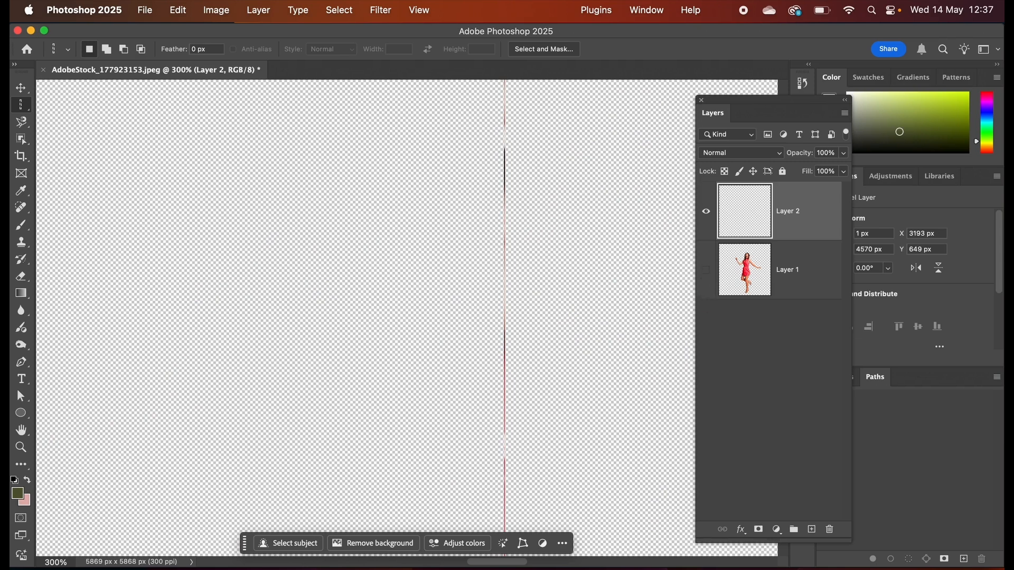
{"action": "key", "text": "super+0"}
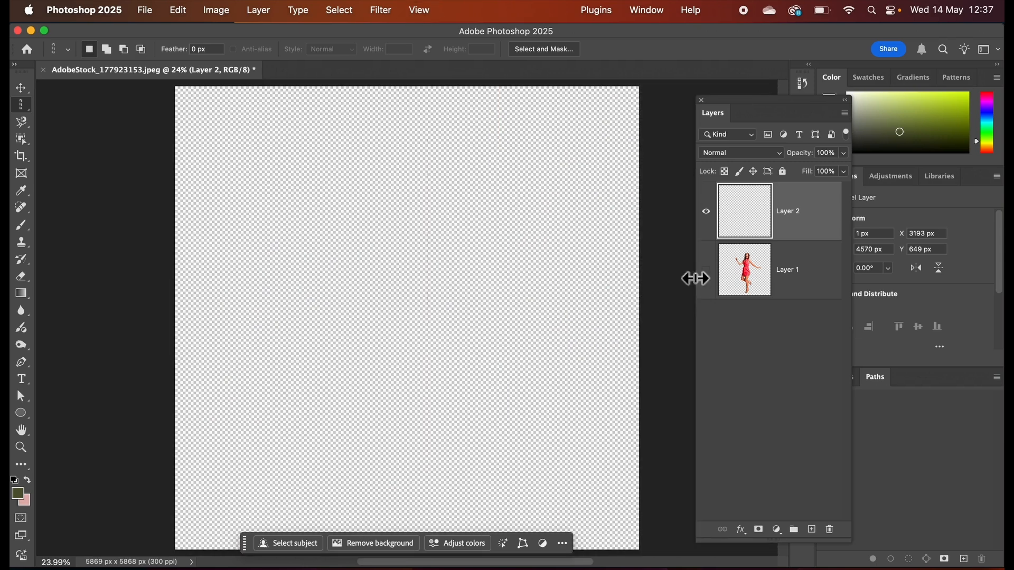
{"action": "left_click", "coordinate": [706, 270]}
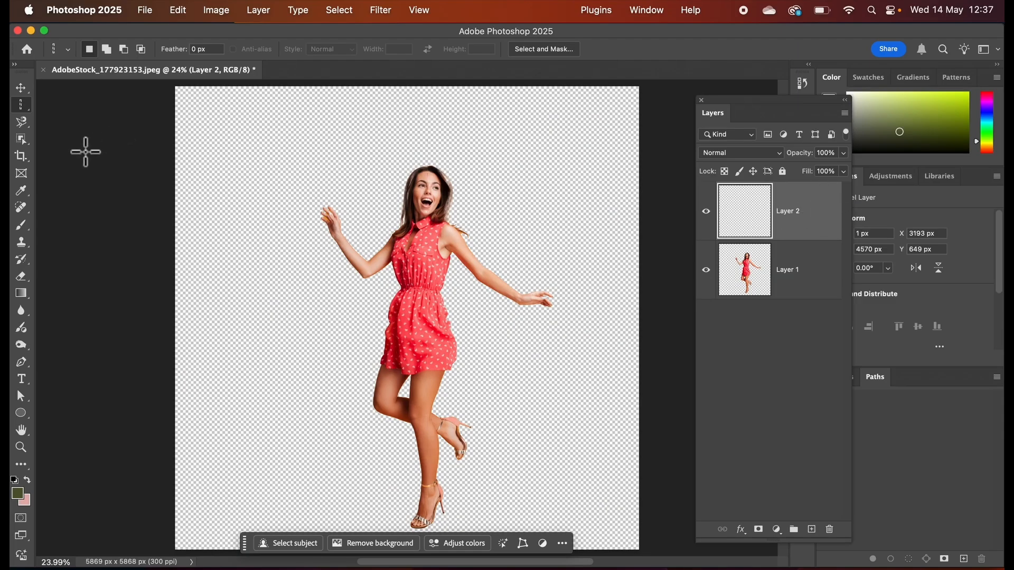
Scale the pasted column horizontally only, to about 8200 px wide so it extends past both canvas sides, and apply the transform.
{"action": "left_click", "coordinate": [178, 11]}
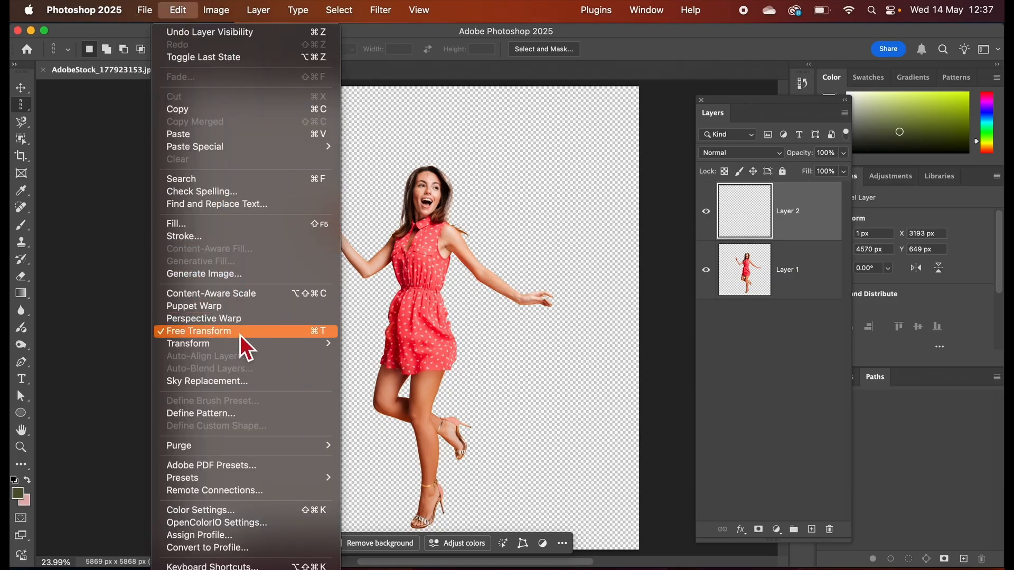
{"action": "mouse_move", "coordinate": [236, 347]}
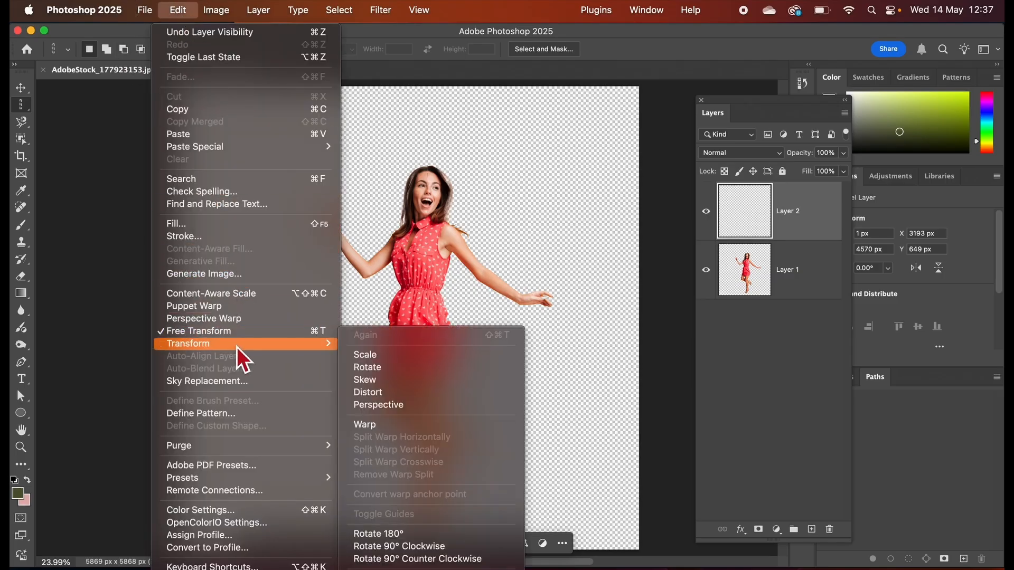
{"action": "left_click", "coordinate": [360, 356]}
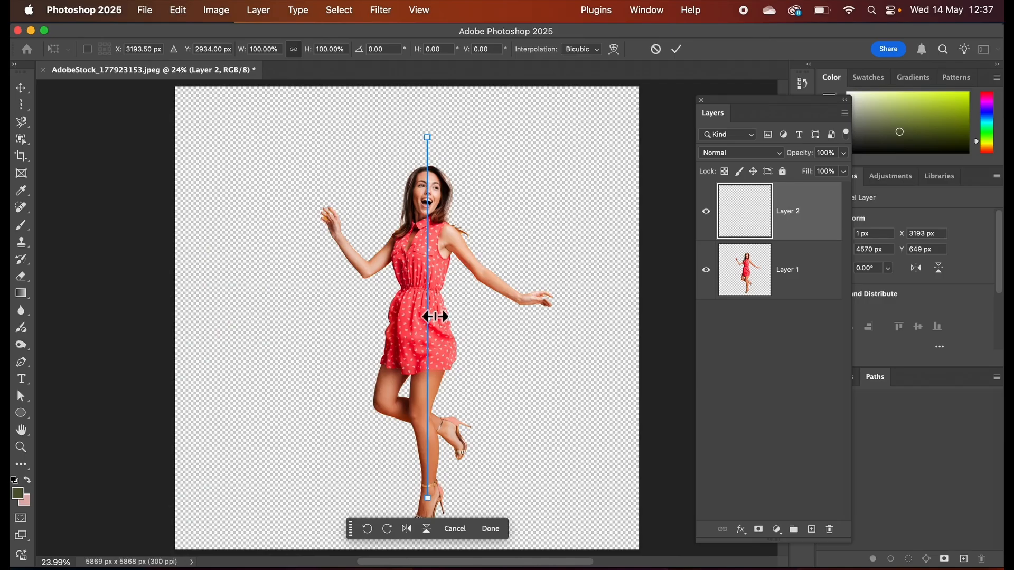
{"action": "left_click_drag", "start_coordinate": [432, 317], "coordinate": [526, 312]}
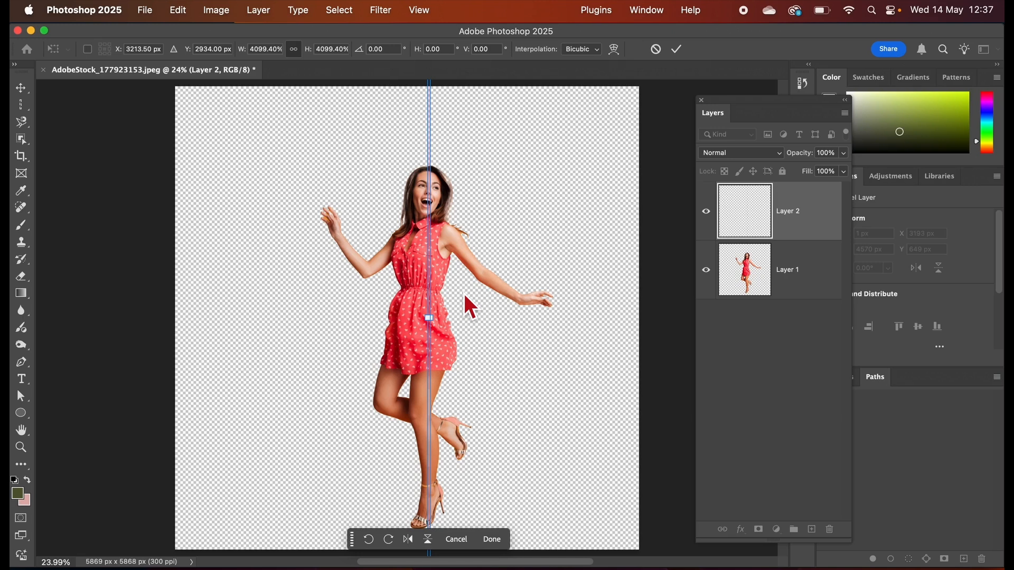
{"action": "key", "text": "super+z"}
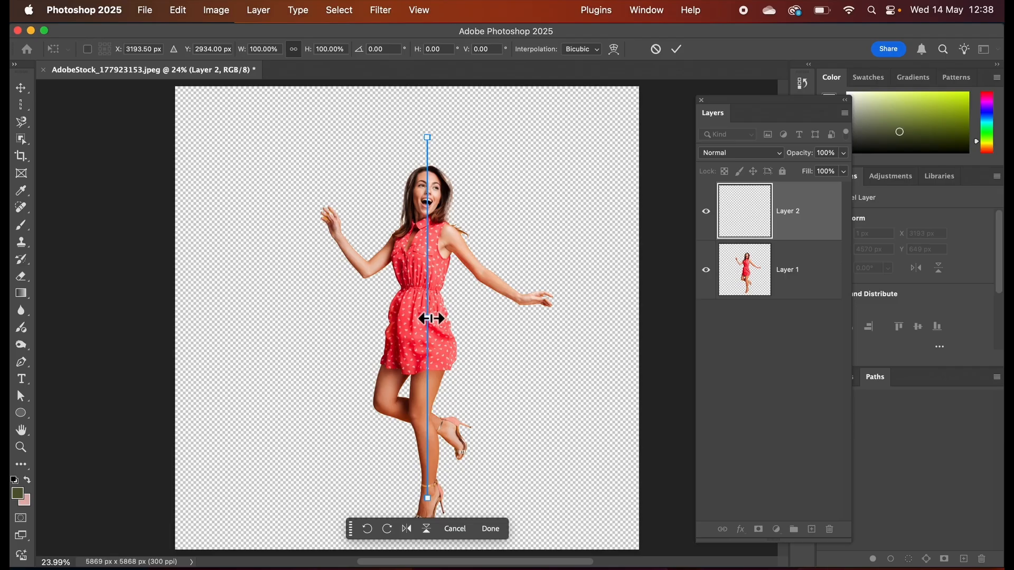
{"action": "left_click_drag", "start_coordinate": [431, 319], "coordinate": [654, 335]}
{"action": "left_click_drag", "start_coordinate": [428, 318], "coordinate": [108, 316]}
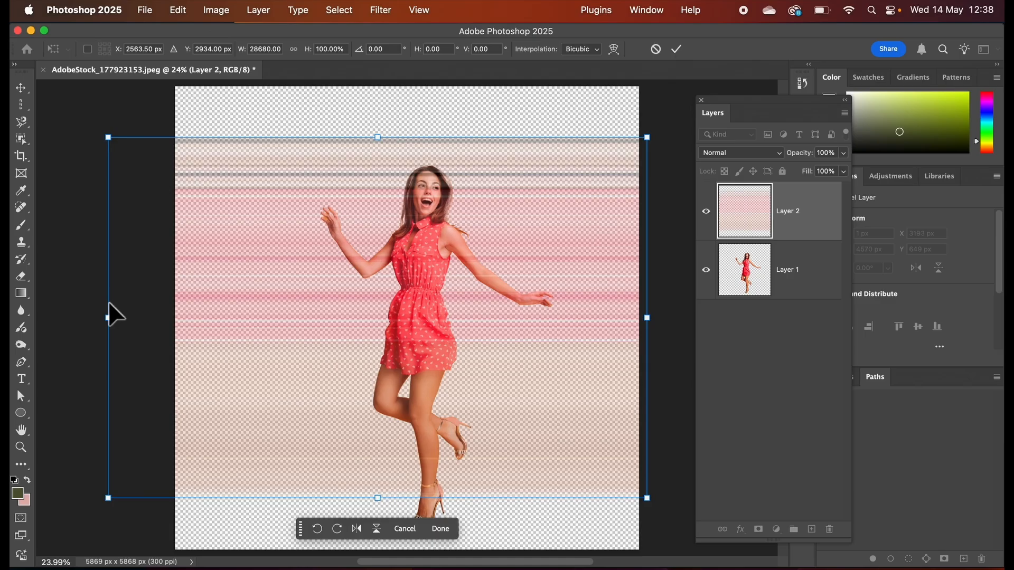
{"action": "key", "text": "super+minus"}
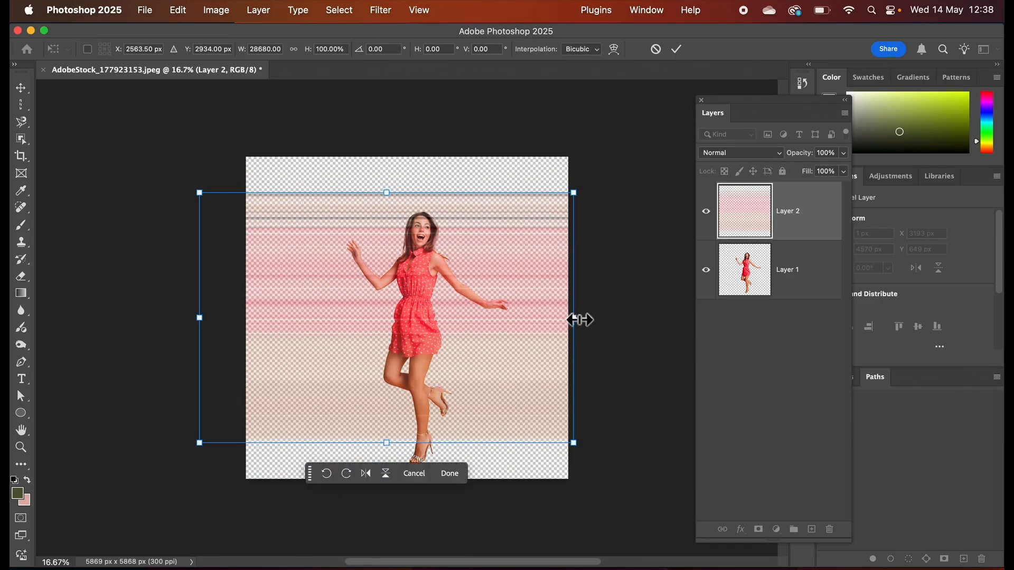
{"action": "left_click_drag", "start_coordinate": [575, 318], "coordinate": [624, 319]}
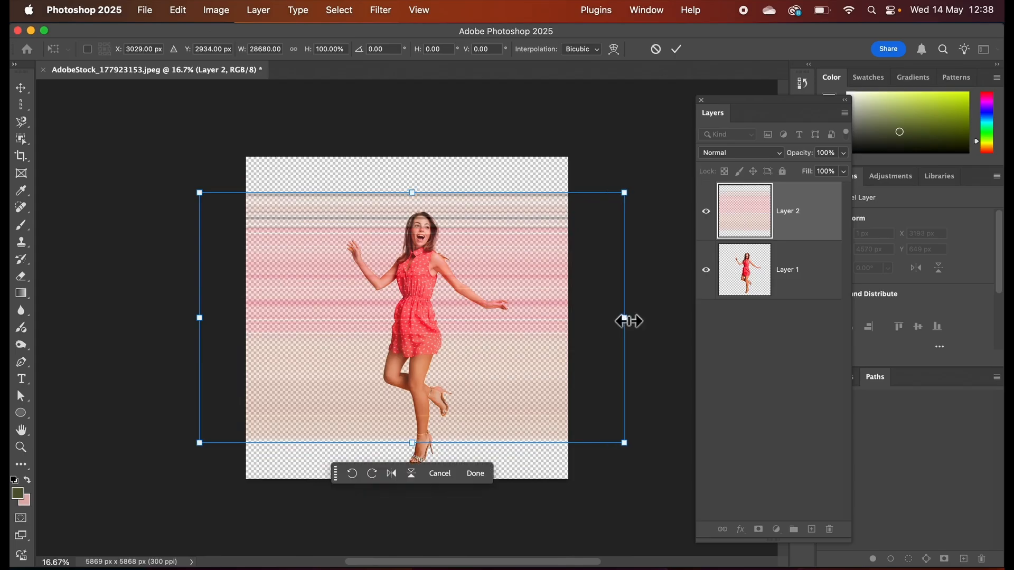
{"action": "left_click_drag", "start_coordinate": [199, 315], "coordinate": [174, 317]}
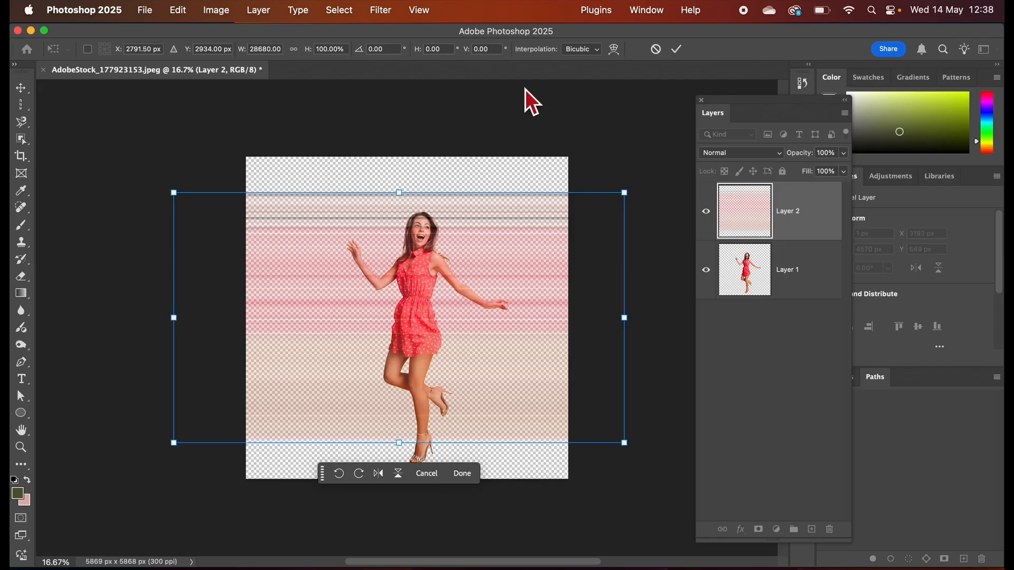
{"action": "left_click", "coordinate": [680, 53]}
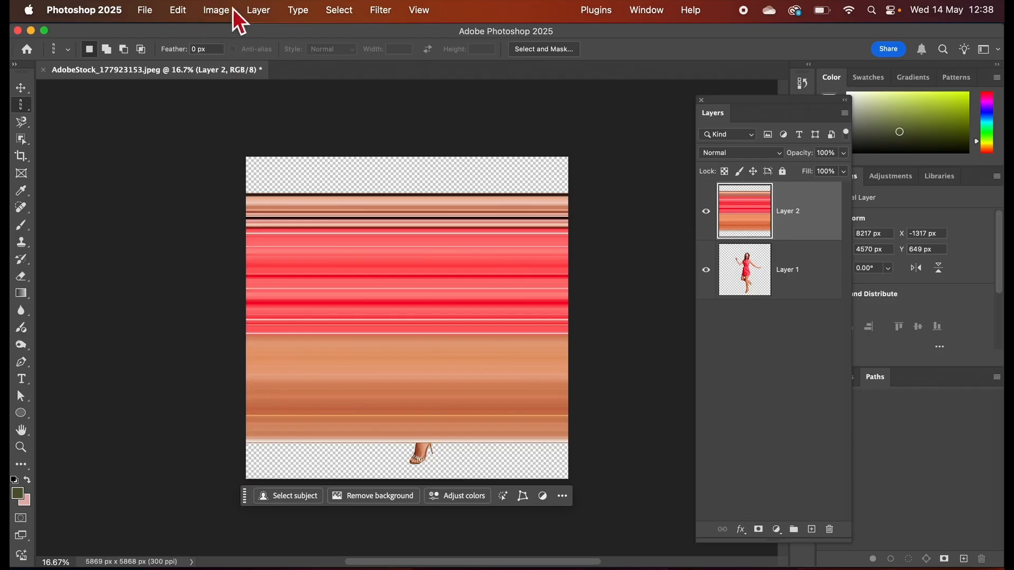
Convert the stretched stripe layer, Layer 2, to a Smart Object.
{"action": "left_click", "coordinate": [259, 10]}
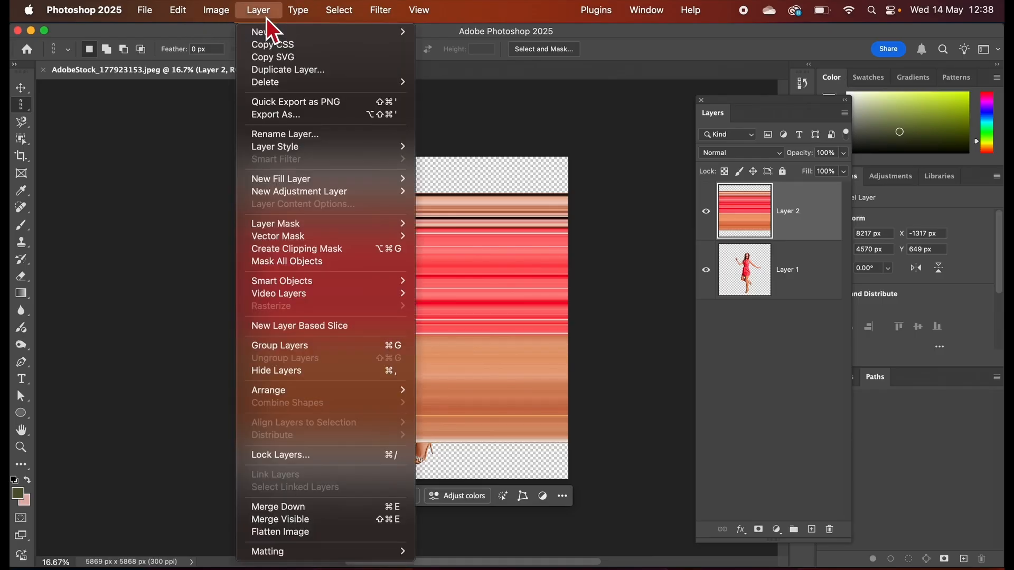
{"action": "mouse_move", "coordinate": [312, 284]}
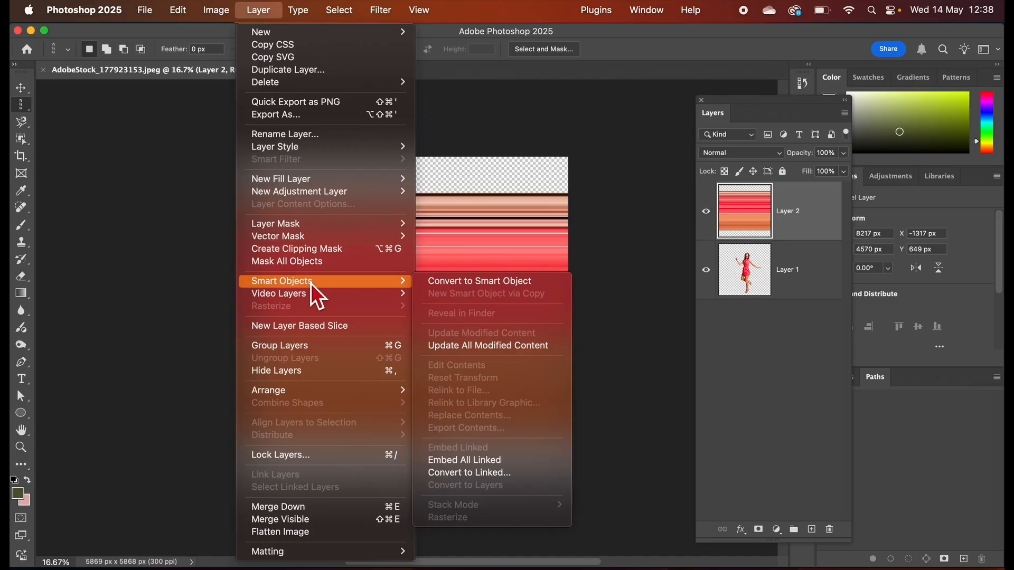
{"action": "left_click", "coordinate": [444, 284]}
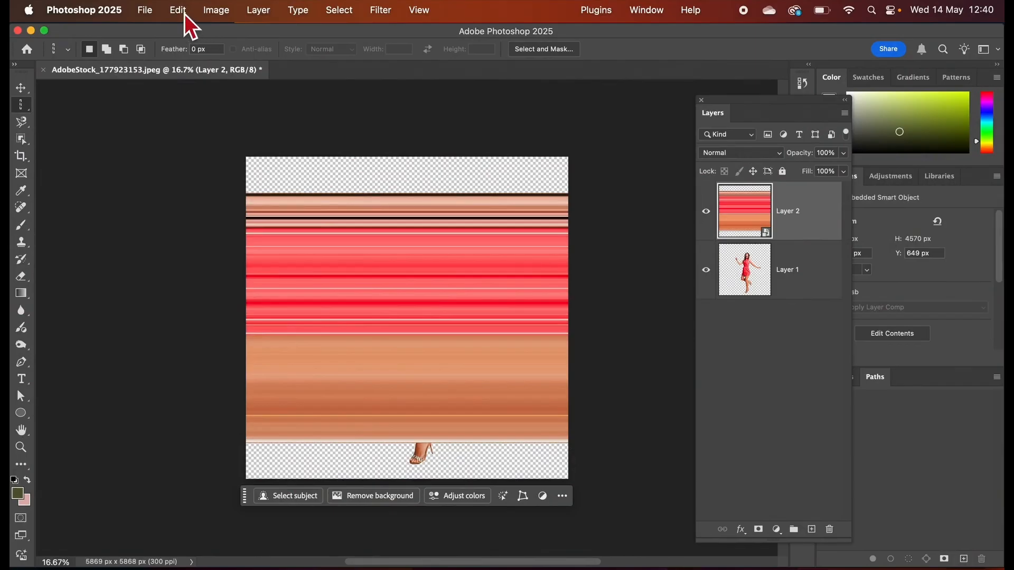
Warp the stripe layer by swapping its upper-right and lower-right corners vertically so the stripes twist across each other.
{"action": "left_click", "coordinate": [185, 14]}
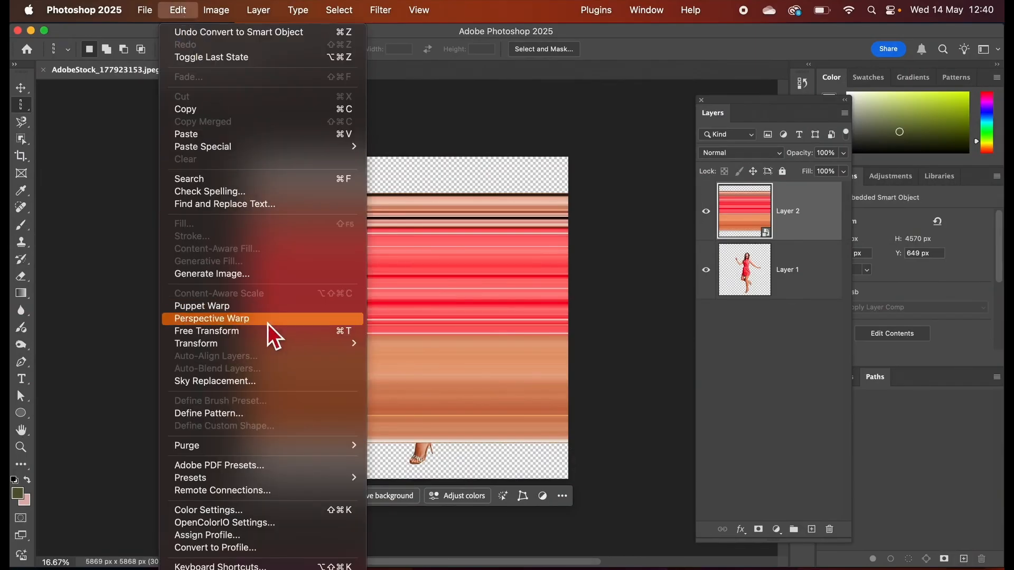
{"action": "mouse_move", "coordinate": [253, 349]}
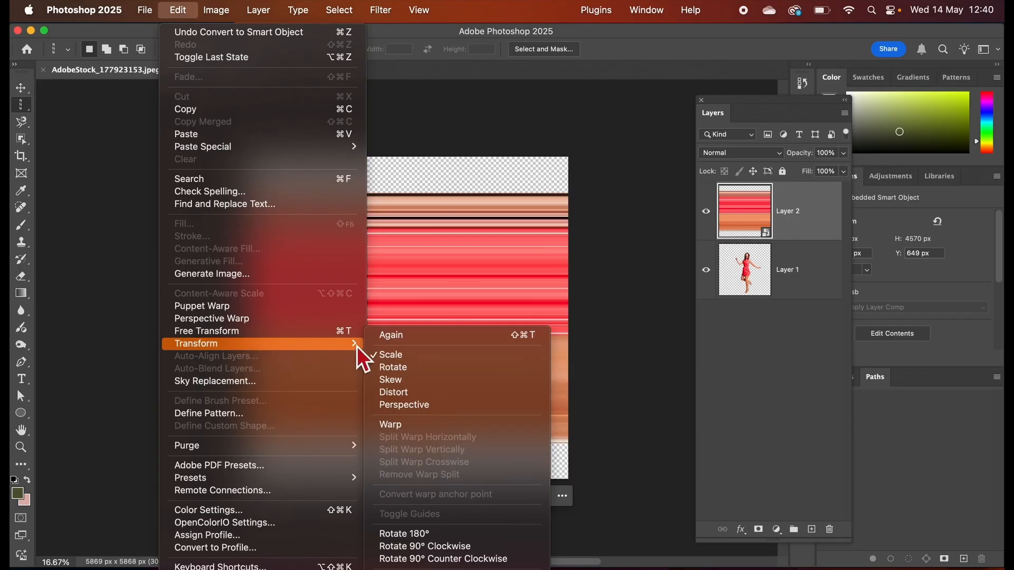
{"action": "left_click", "coordinate": [408, 426]}
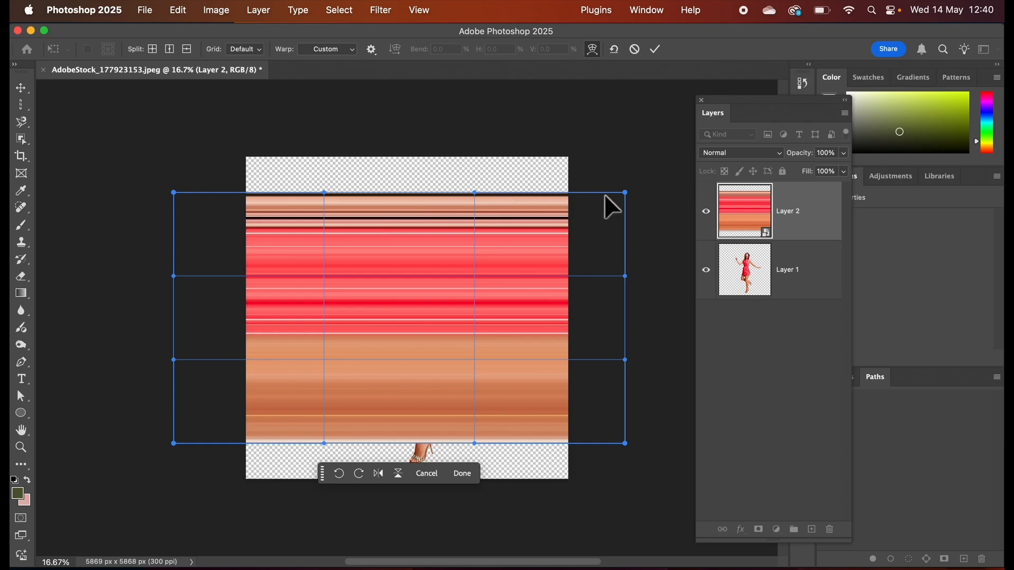
{"action": "left_click_drag", "start_coordinate": [626, 195], "coordinate": [483, 497]}
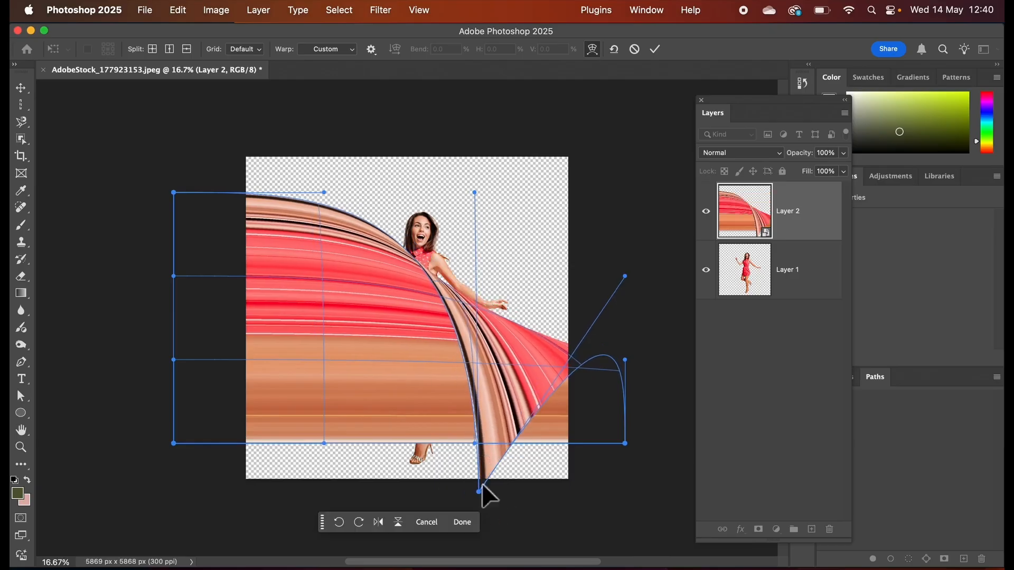
{"action": "left_click_drag", "start_coordinate": [625, 445], "coordinate": [575, 122]}
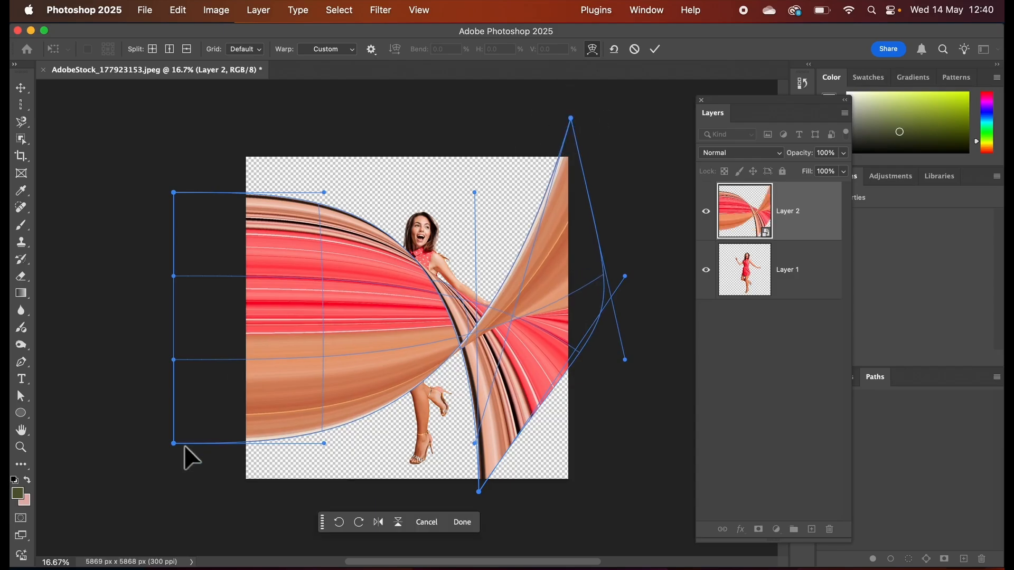
Pull the warp's left corners inward, spread the right corners farther apart, bend the upper curve diagonally across the woman, and apply the warp.
{"action": "left_click_drag", "start_coordinate": [174, 444], "coordinate": [230, 467]}
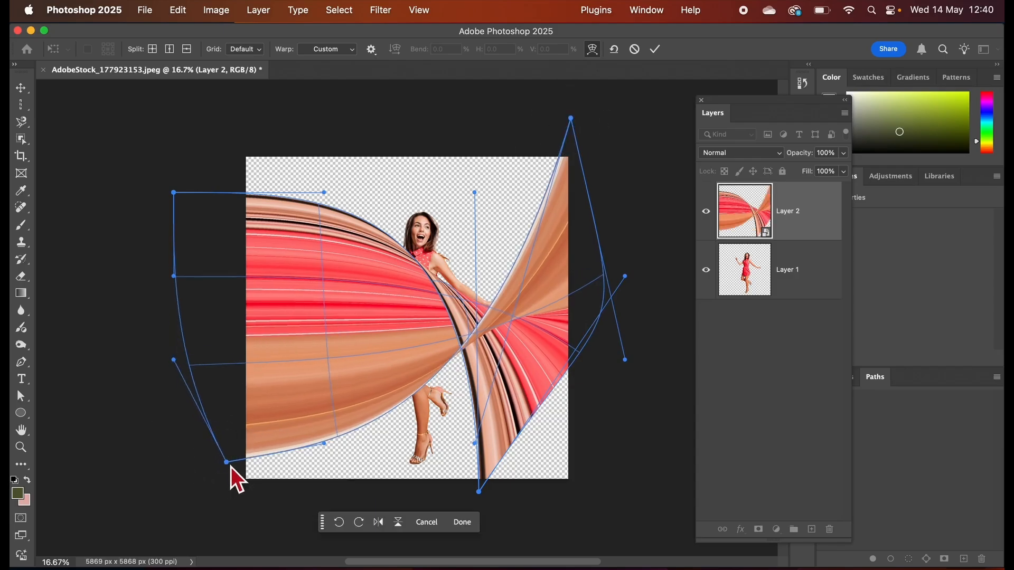
{"action": "left_click_drag", "start_coordinate": [173, 195], "coordinate": [248, 180]}
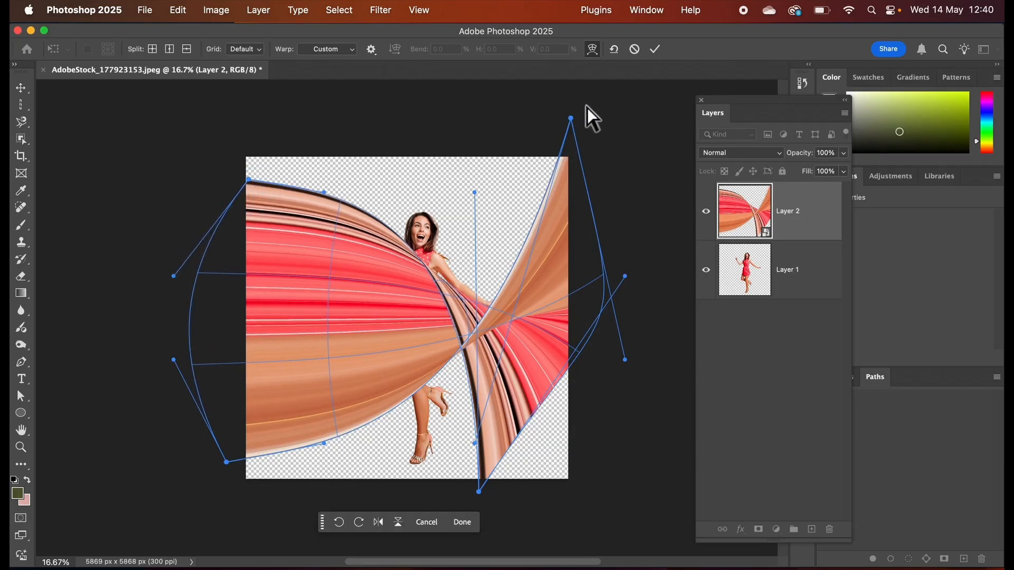
{"action": "left_click_drag", "start_coordinate": [575, 120], "coordinate": [575, 103]}
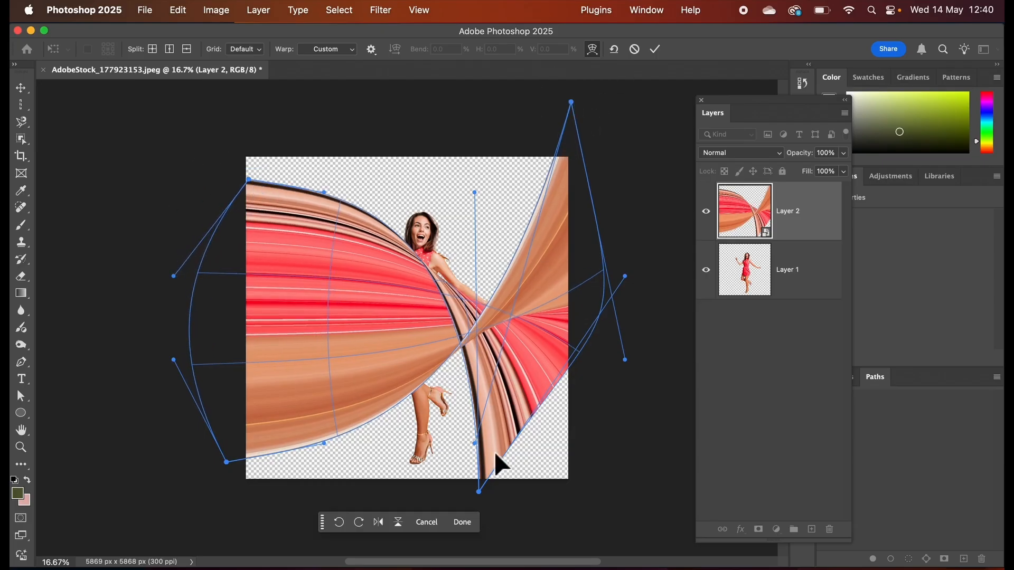
{"action": "left_click_drag", "start_coordinate": [480, 491], "coordinate": [565, 560]}
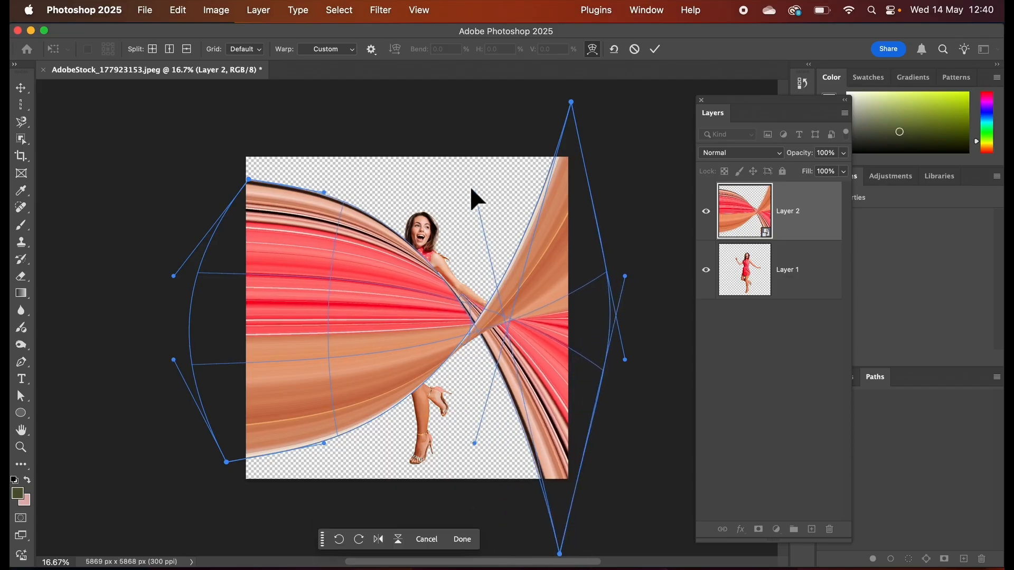
{"action": "left_click_drag", "start_coordinate": [474, 191], "coordinate": [354, 299]}
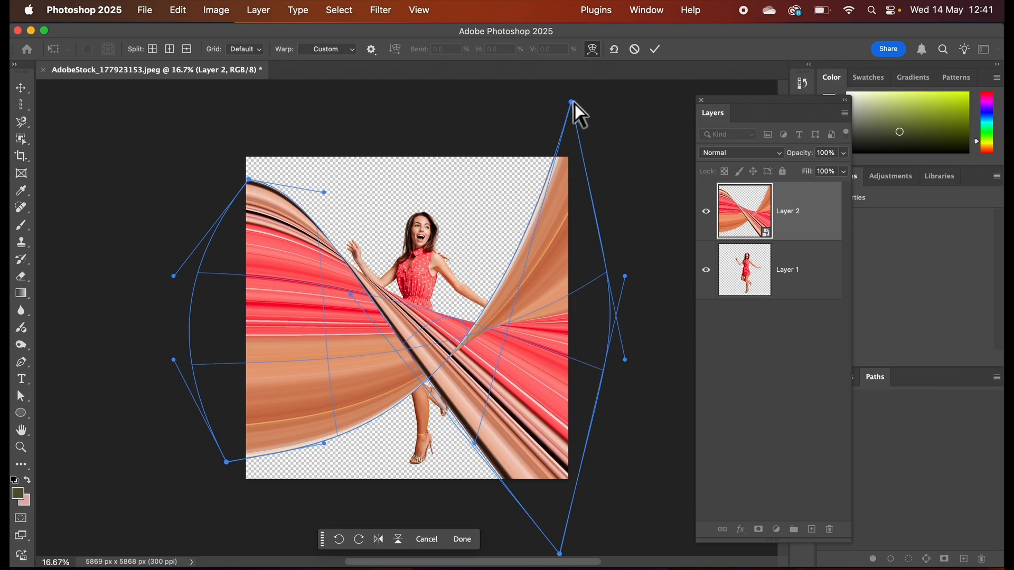
{"action": "left_click", "coordinate": [656, 51]}
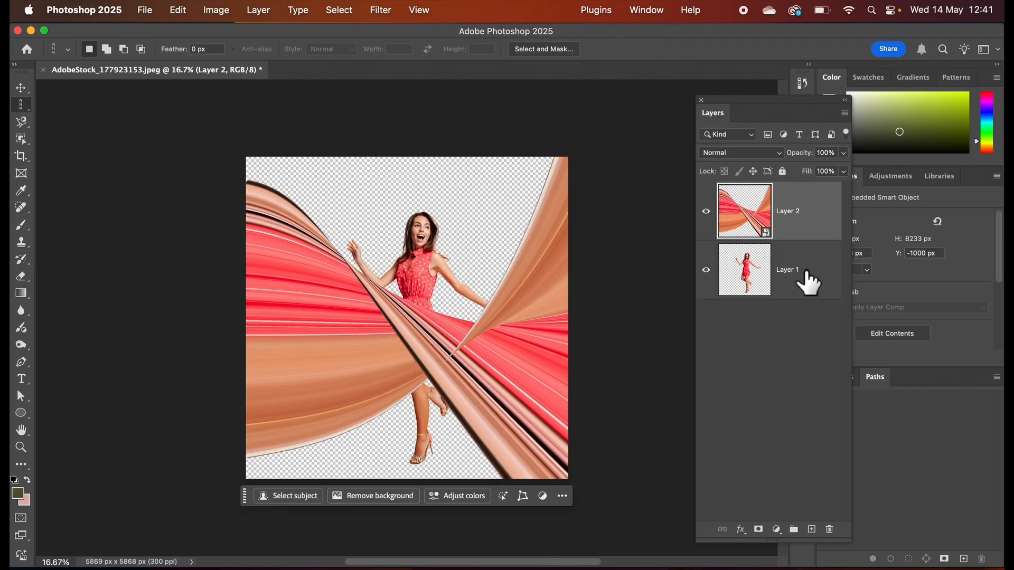
Move the woman's layer, Layer 1, above the warped stripe layer.
{"action": "left_click_drag", "start_coordinate": [807, 272], "coordinate": [799, 195]}
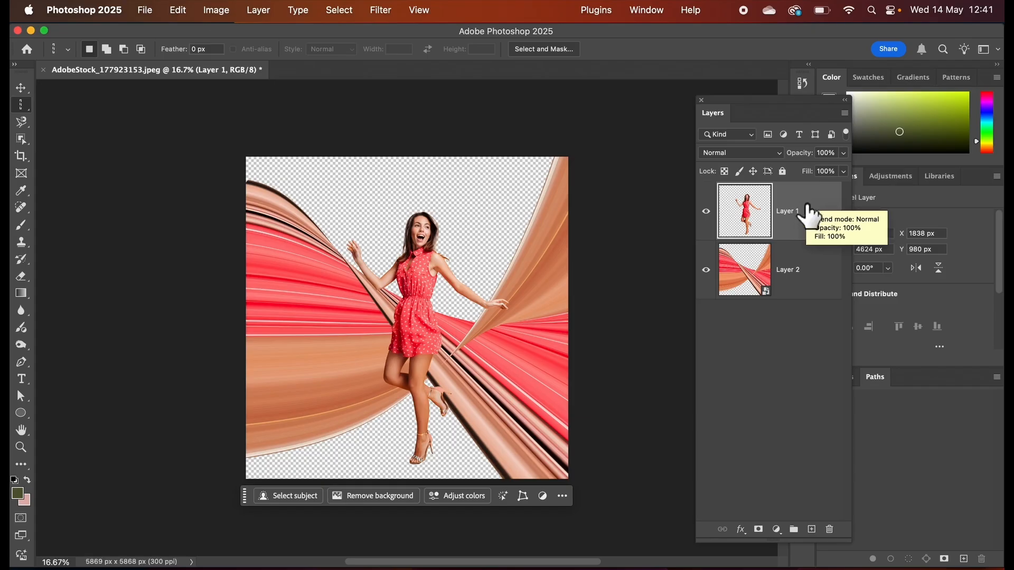
Reopen the stripe layer's warp, bend the lower-right corner's curve downward, shift the upper-right corner slightly inward, and bulge the right edge outward.
{"action": "left_click", "coordinate": [754, 271]}
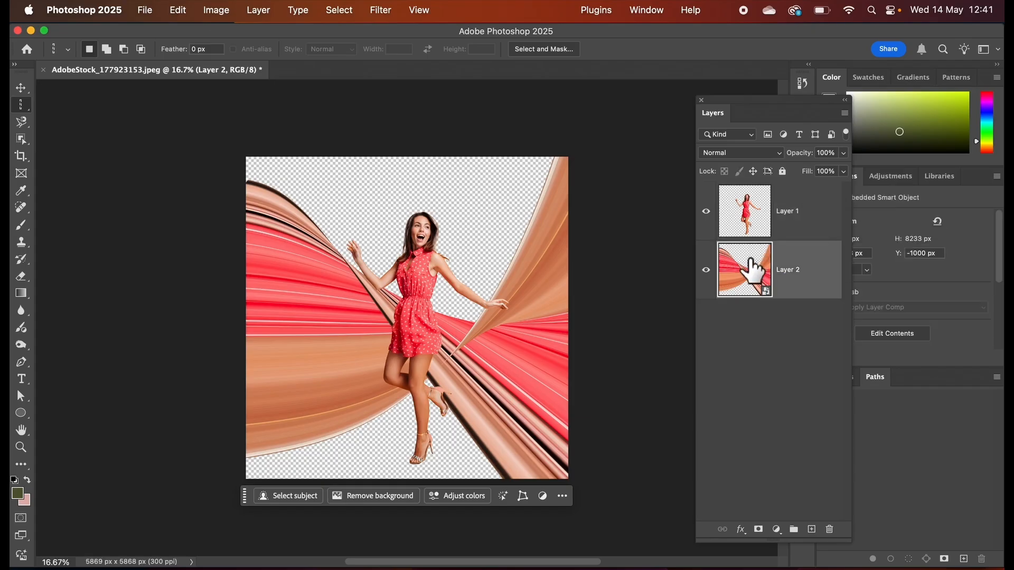
{"action": "left_click", "coordinate": [184, 13]}
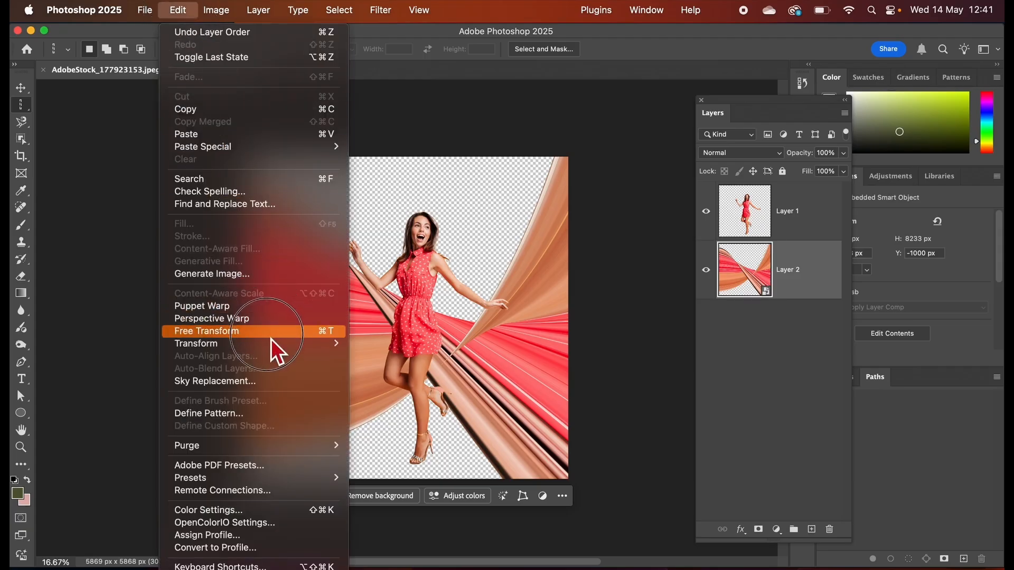
{"action": "mouse_move", "coordinate": [274, 343]}
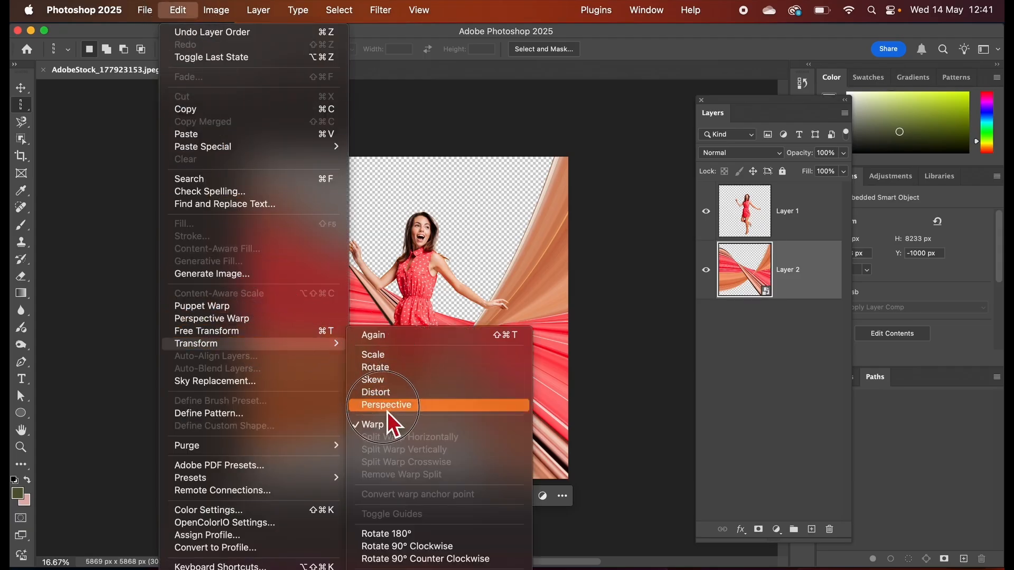
{"action": "left_click", "coordinate": [388, 425]}
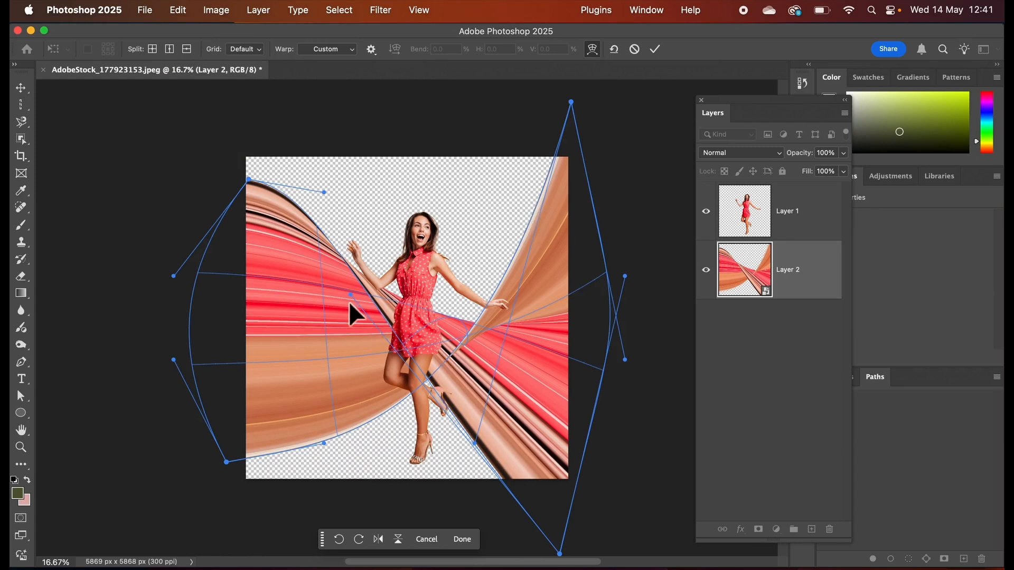
{"action": "left_click_drag", "start_coordinate": [349, 293], "coordinate": [315, 419]}
{"action": "left_click_drag", "start_coordinate": [571, 101], "coordinate": [551, 107]}
{"action": "left_click_drag", "start_coordinate": [626, 360], "coordinate": [715, 284]}
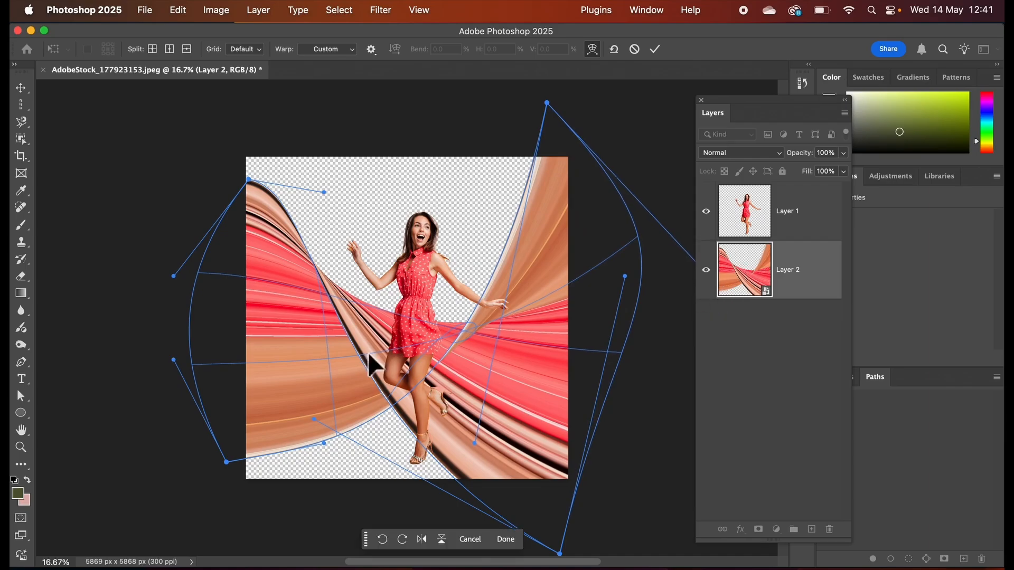
Bulge the warp's left edge outward near the upper-left corner, arch the upper-left curve higher, and apply the warp.
{"action": "left_click_drag", "start_coordinate": [173, 278], "coordinate": [147, 261]}
{"action": "left_click", "coordinate": [248, 180]}
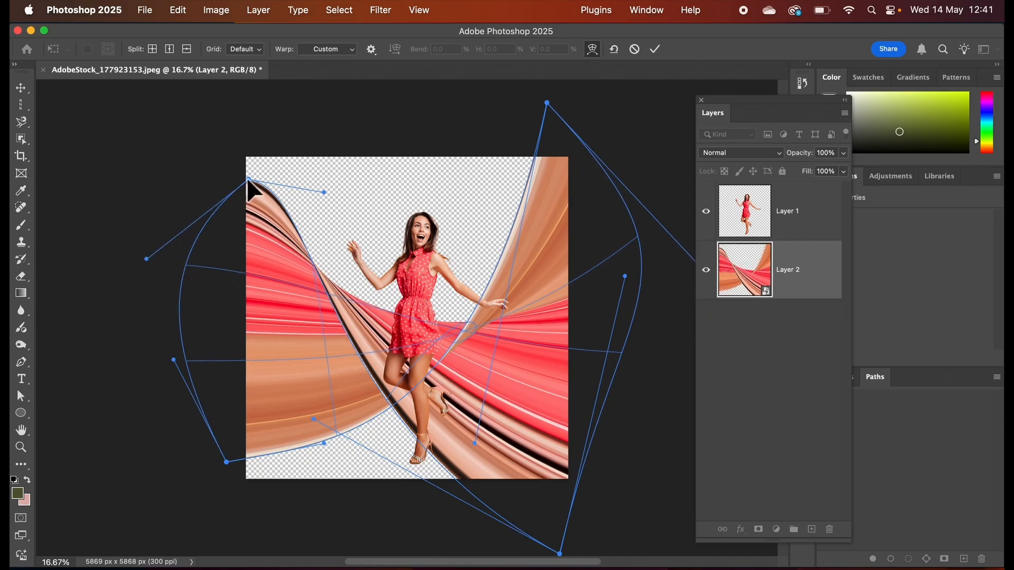
{"action": "left_click_drag", "start_coordinate": [324, 192], "coordinate": [368, 141]}
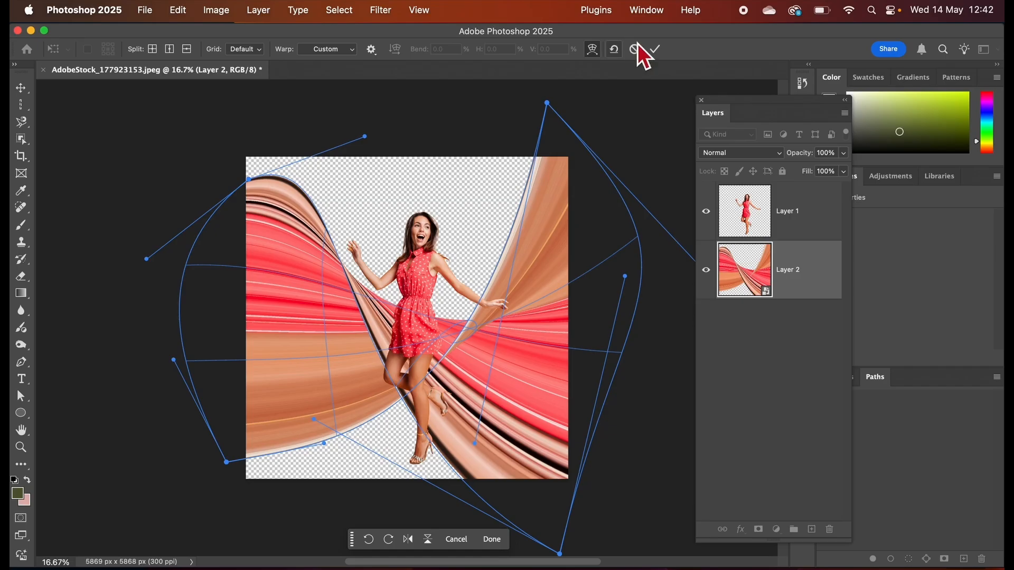
{"action": "left_click", "coordinate": [655, 49]}
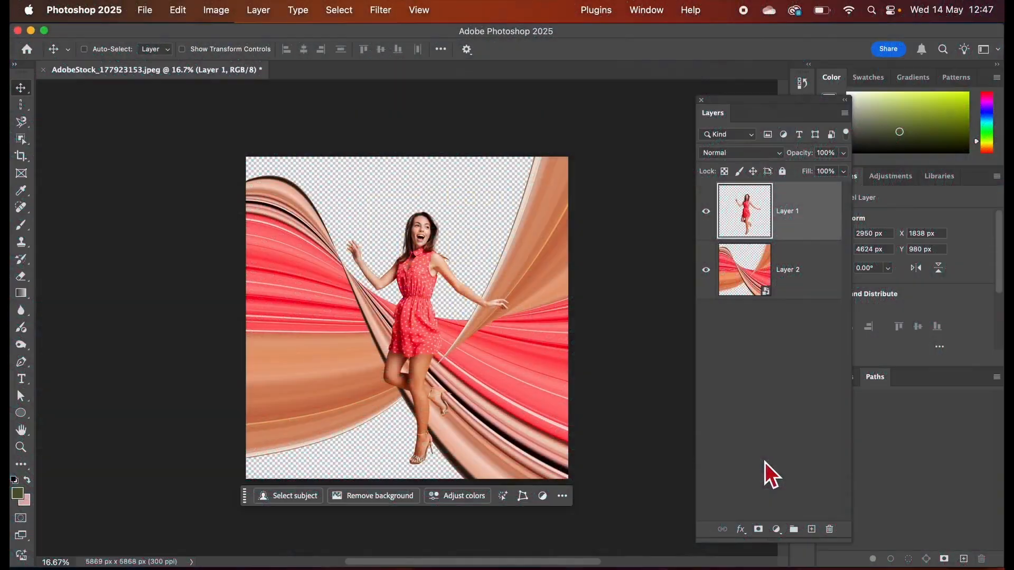
Set the foreground color to e7a47c by sampling the tan stripe in the warped ribbon.
{"action": "left_click", "coordinate": [482, 366], "text": "super"}
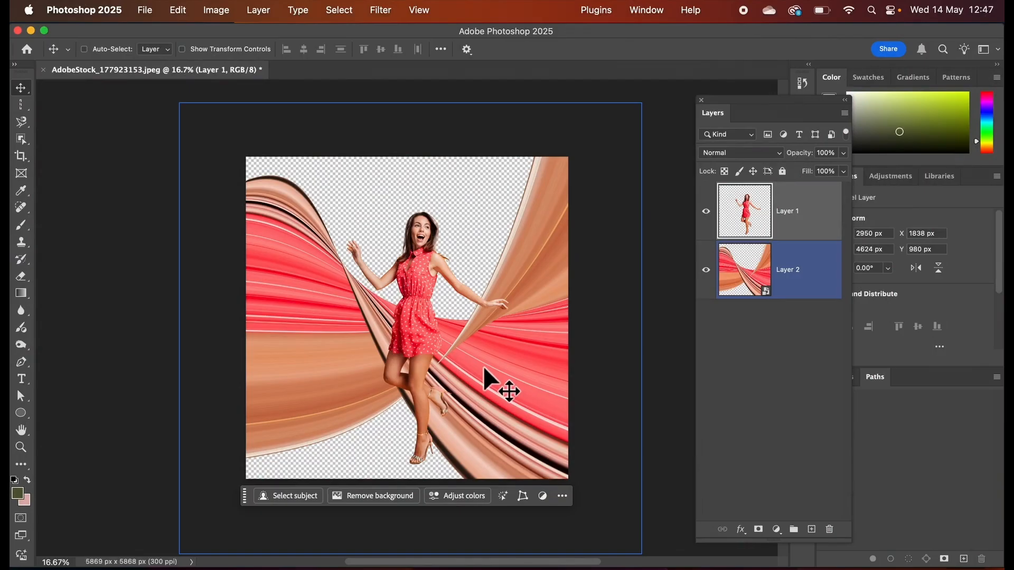
{"action": "left_click", "coordinate": [19, 495]}
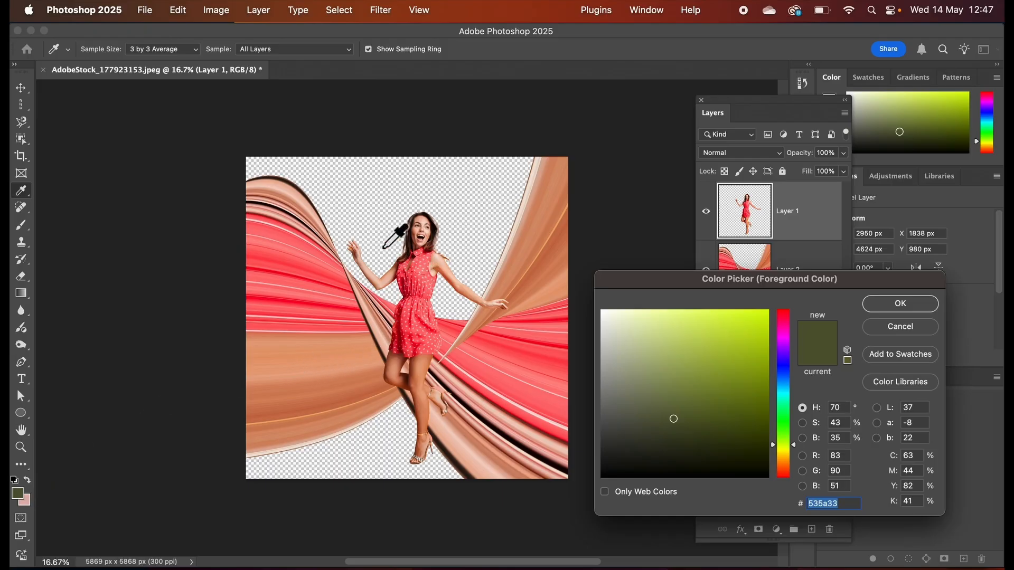
{"action": "left_click", "coordinate": [319, 365]}
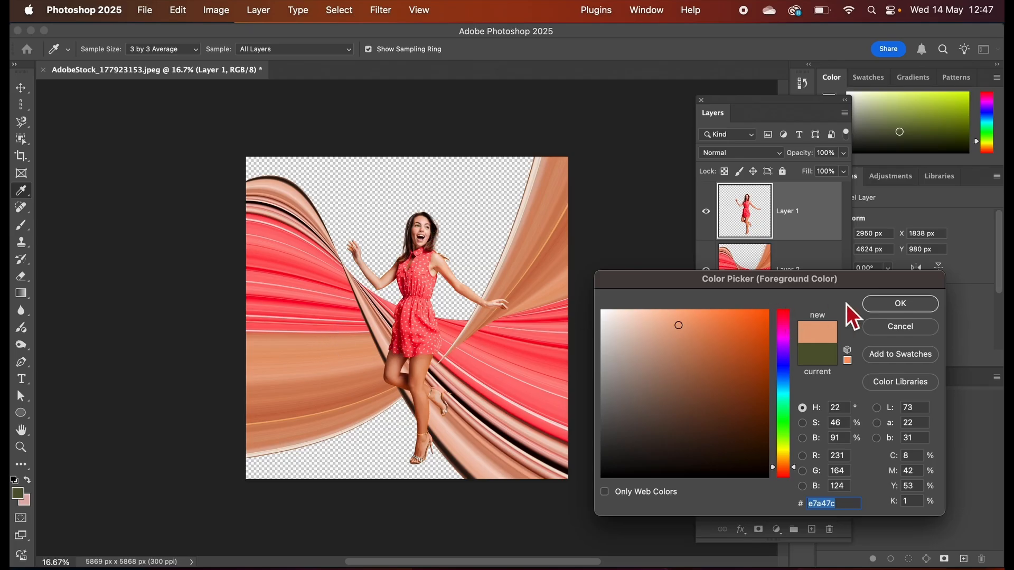
{"action": "left_click", "coordinate": [891, 308]}
{"action": "key", "text": "v"}
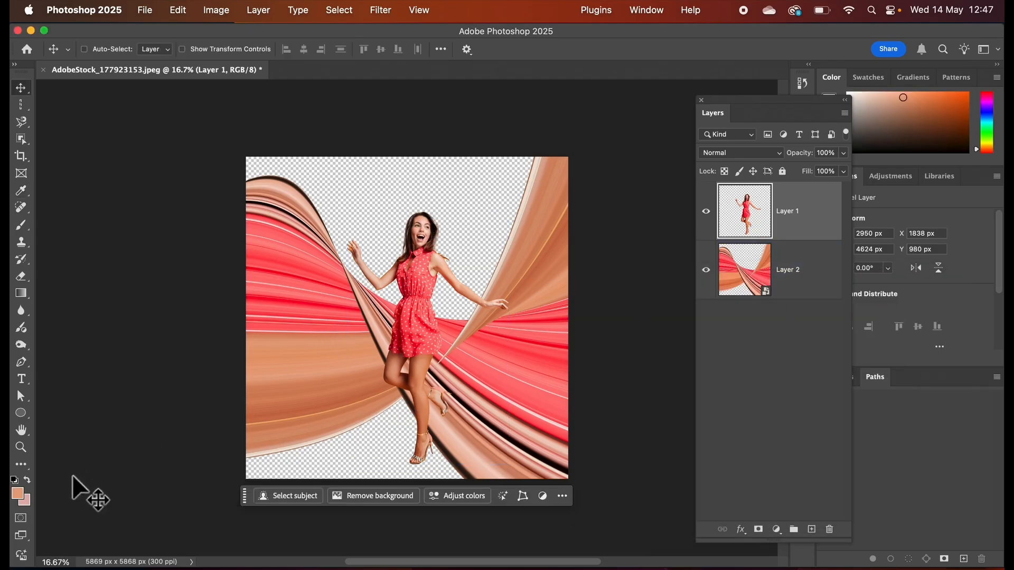
Set the background color to fe8784 by sampling the pink stripe in the warped ribbon.
{"action": "left_click", "coordinate": [27, 501]}
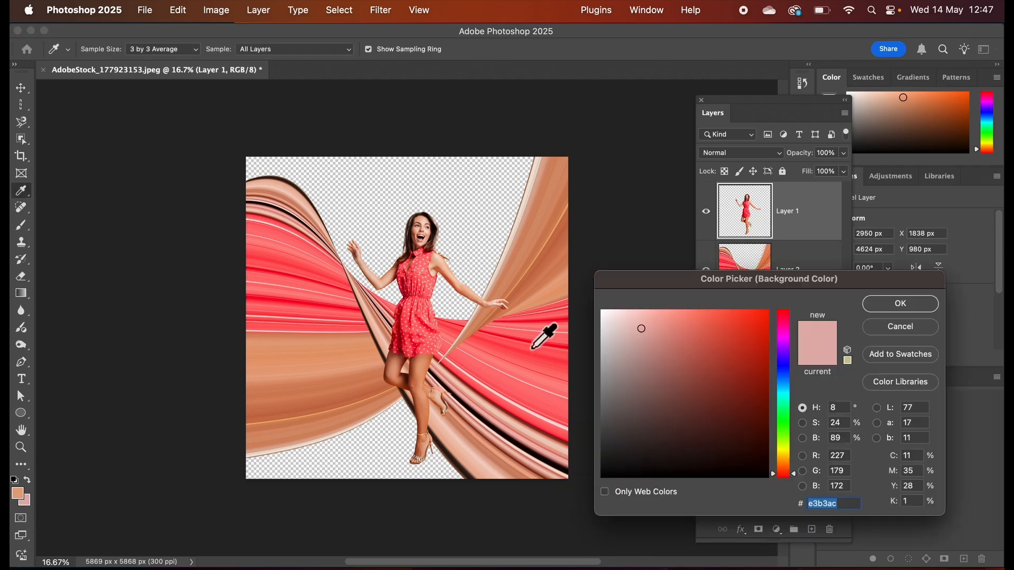
{"action": "left_click_drag", "start_coordinate": [719, 280], "coordinate": [677, 252]}
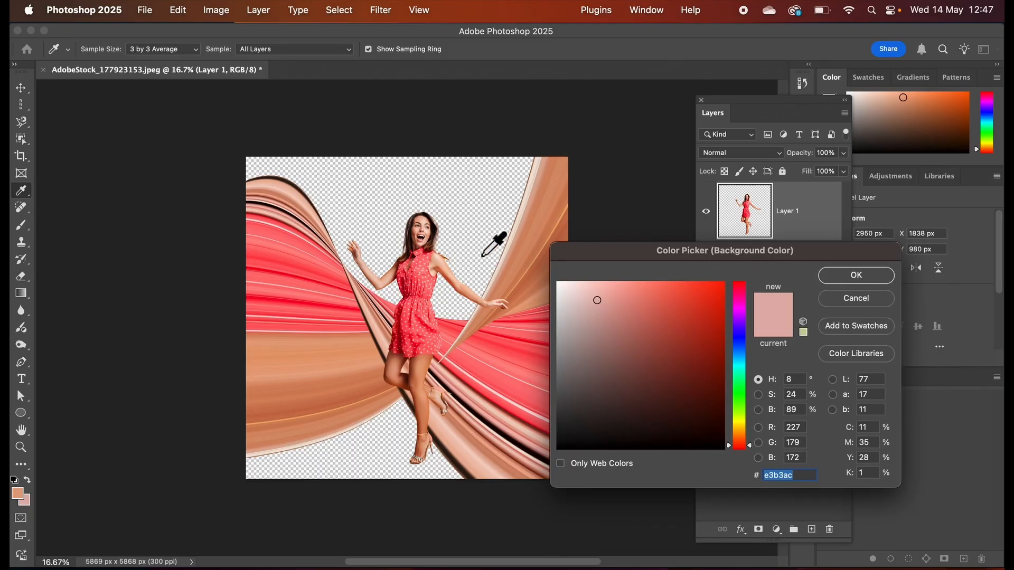
{"action": "left_click", "coordinate": [280, 248]}
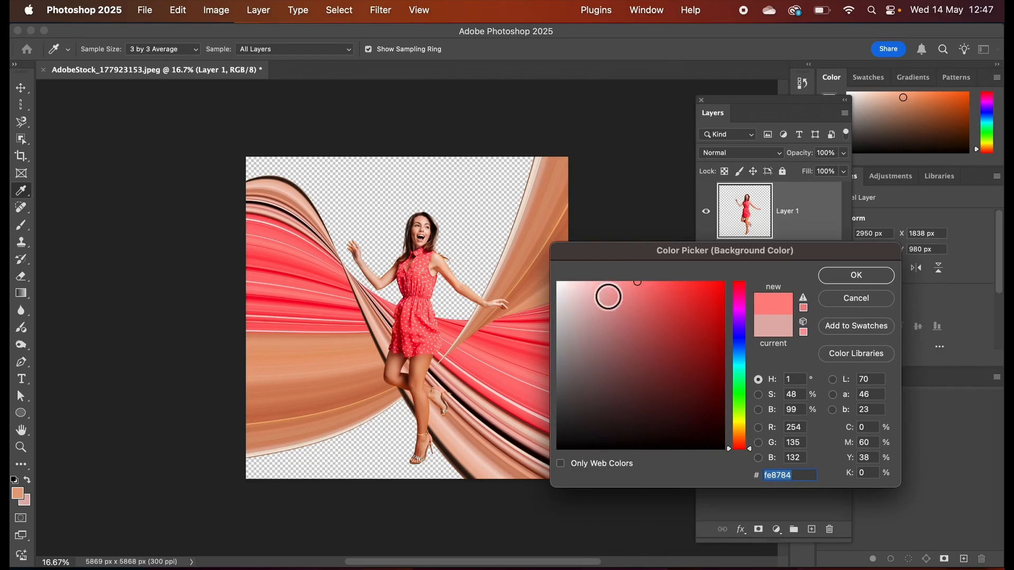
{"action": "left_click", "coordinate": [842, 282]}
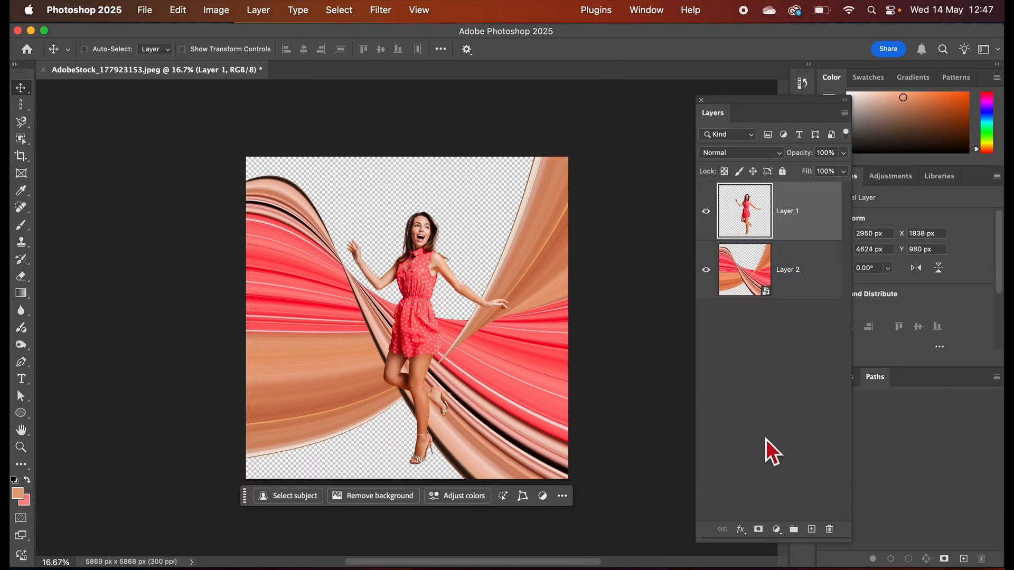
Add a Gradient fill layer using the Foreground to Background preset from the Basics group.
{"action": "left_click", "coordinate": [776, 530]}
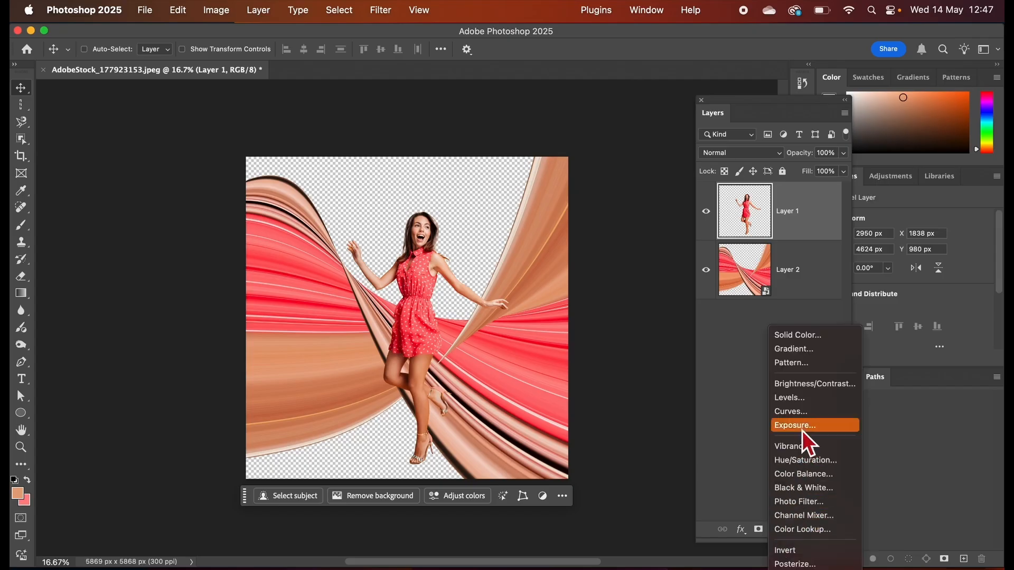
{"action": "left_click", "coordinate": [799, 351]}
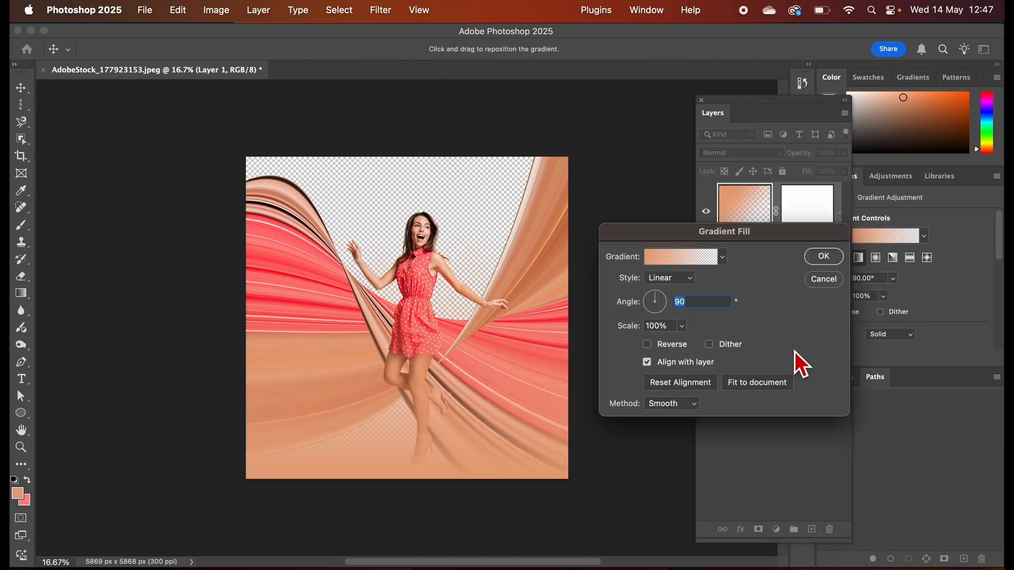
{"action": "left_click_drag", "start_coordinate": [727, 236], "coordinate": [743, 325]}
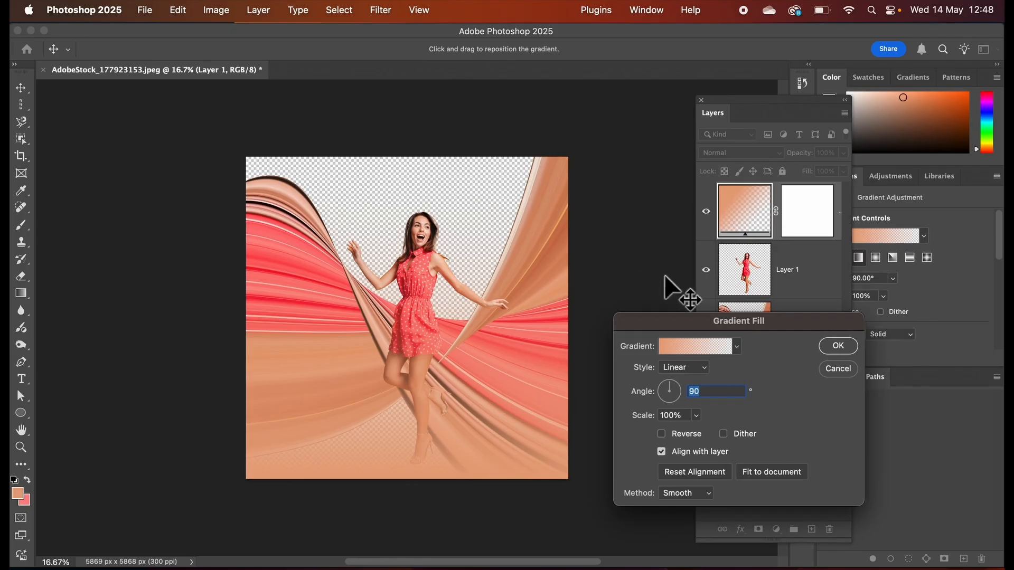
{"action": "left_click", "coordinate": [742, 353]}
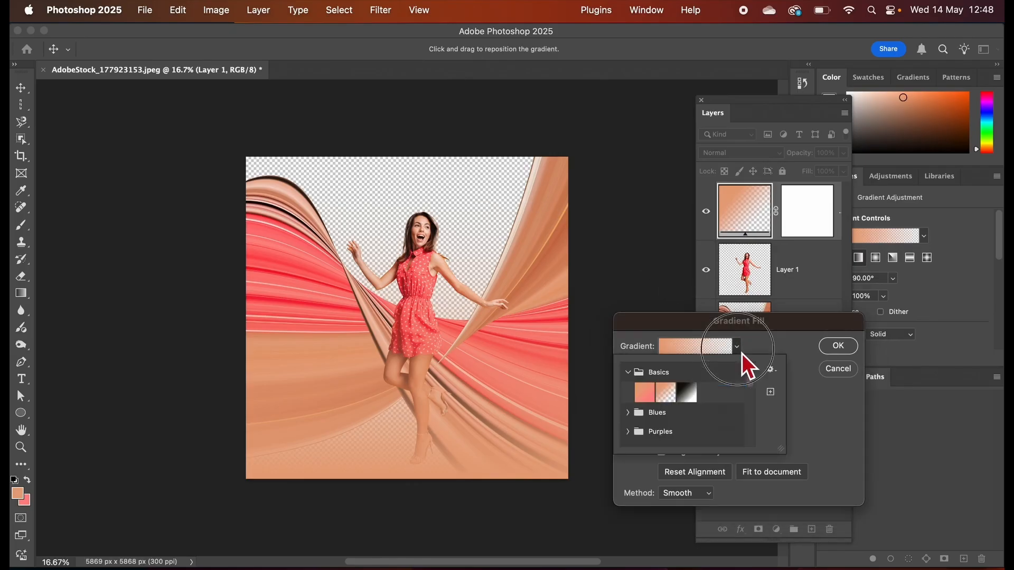
{"action": "left_click", "coordinate": [628, 373]}
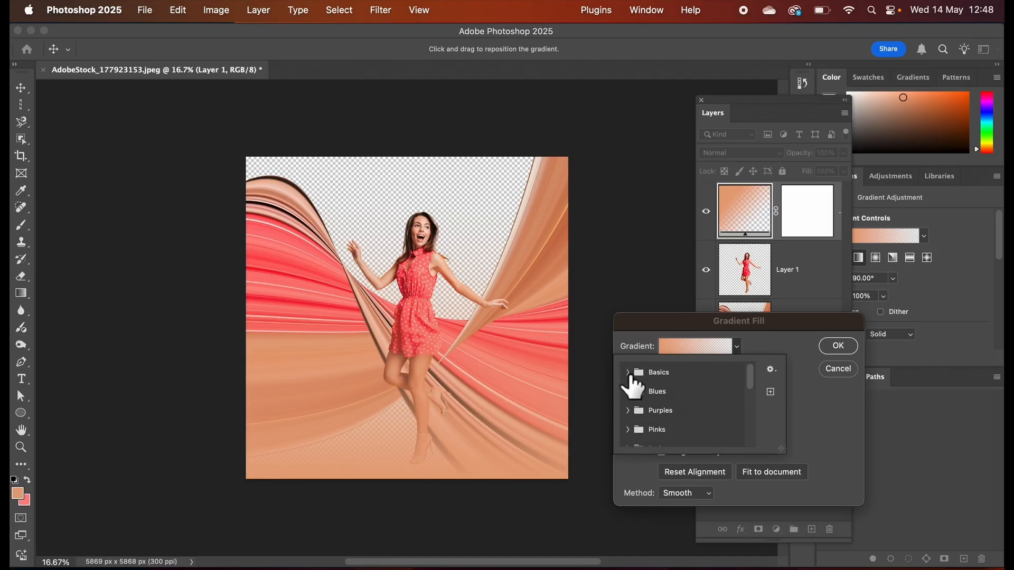
{"action": "left_click", "coordinate": [628, 372]}
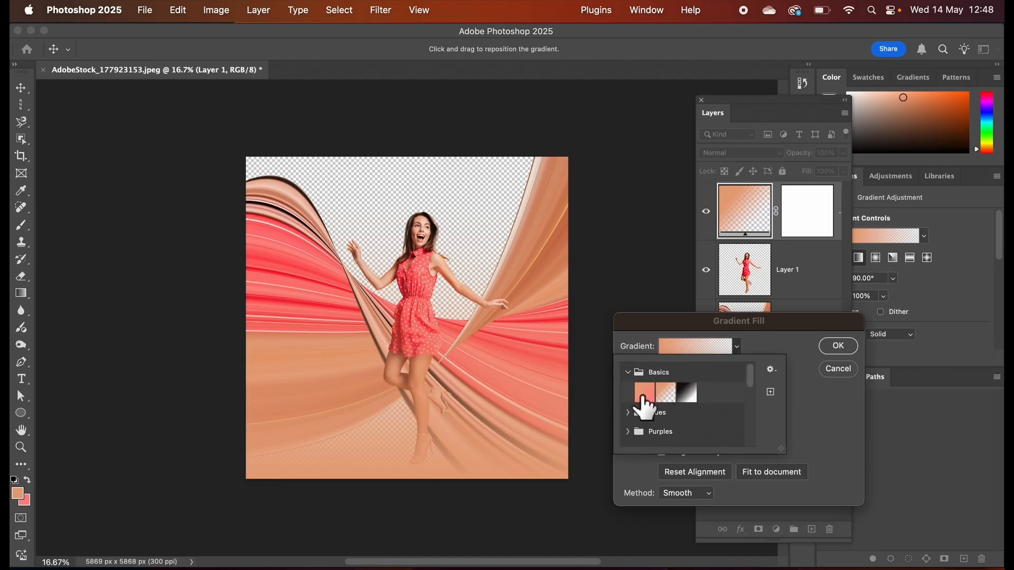
{"action": "left_click", "coordinate": [644, 393]}
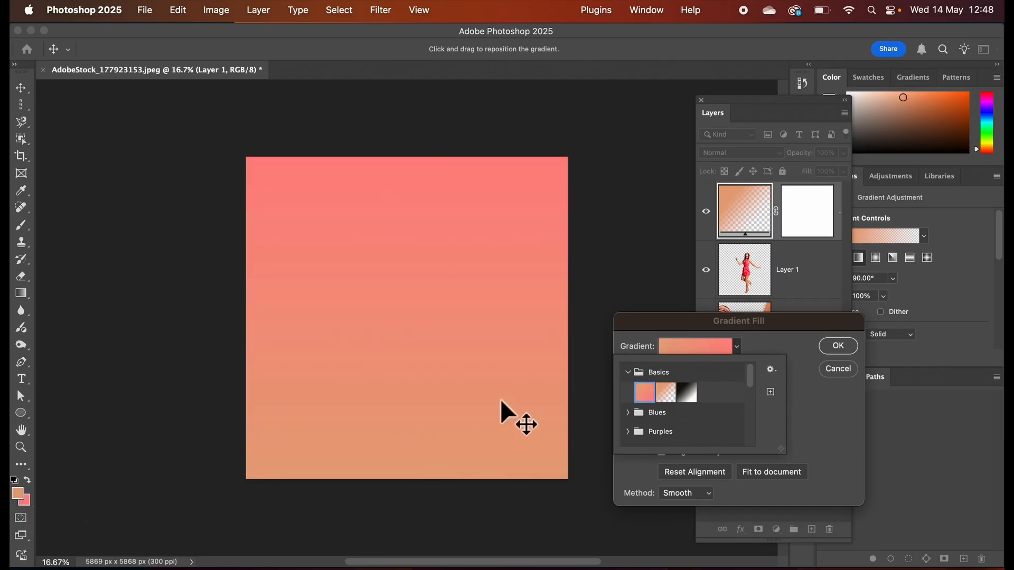
{"action": "left_click", "coordinate": [782, 350]}
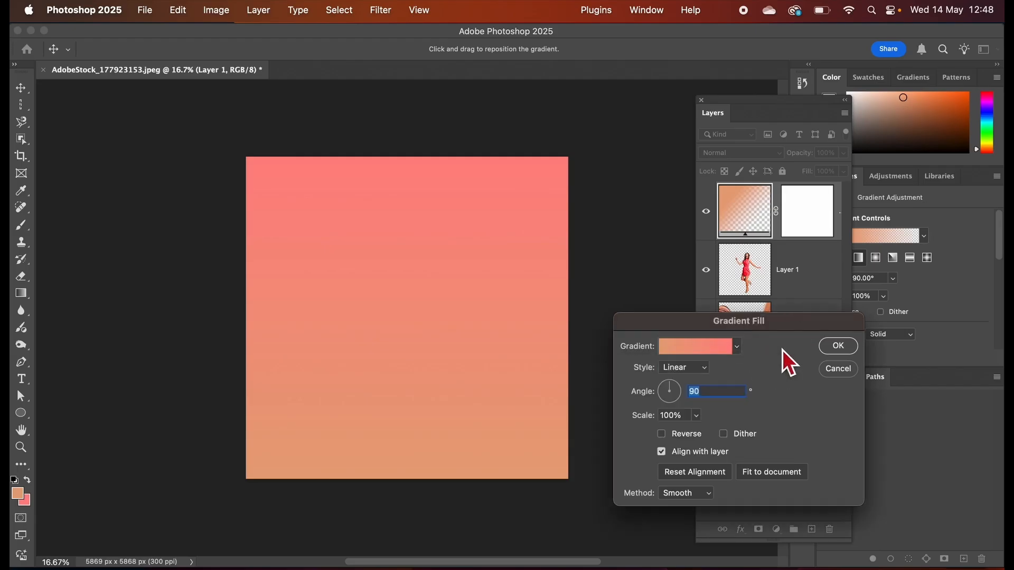
Make the gradient fill radial and unreversed at 54% scale, and place its layer below the stripe layer, Layer 2.
{"action": "left_click", "coordinate": [705, 371]}
{"action": "left_click", "coordinate": [692, 384]}
{"action": "left_click", "coordinate": [667, 437]}
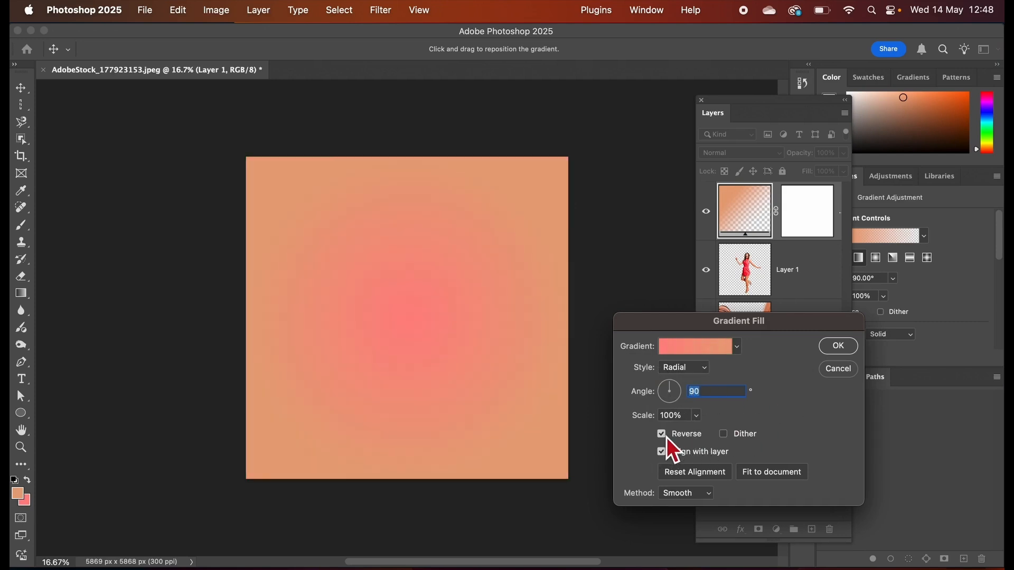
{"action": "left_click", "coordinate": [667, 438]}
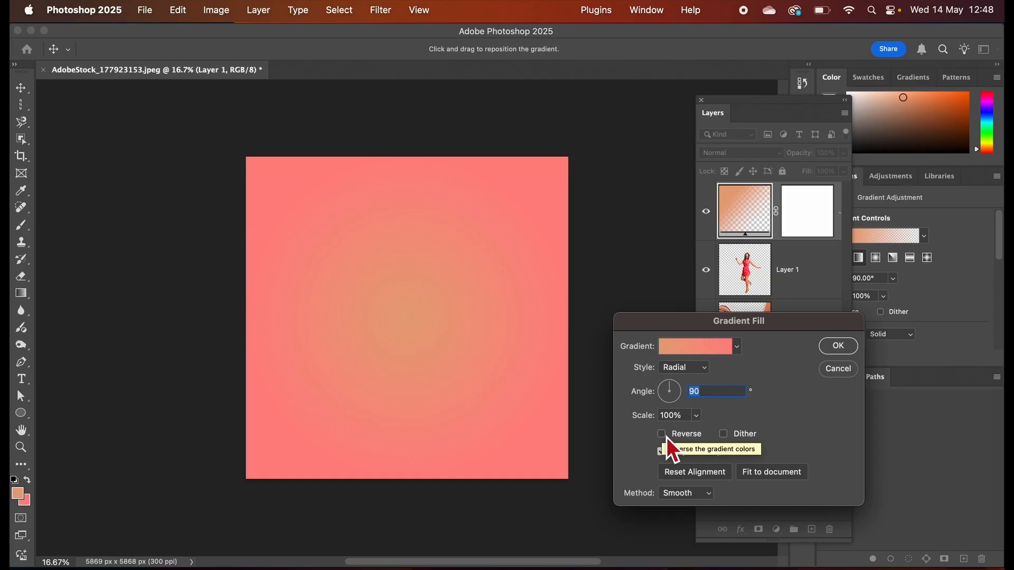
{"action": "mouse_move", "coordinate": [696, 426]}
{"action": "left_mouse_down"}
{"action": "mouse_move", "coordinate": [699, 438]}
{"action": "mouse_move", "coordinate": [689, 437]}
{"action": "mouse_move", "coordinate": [701, 436]}
{"action": "left_mouse_up"}
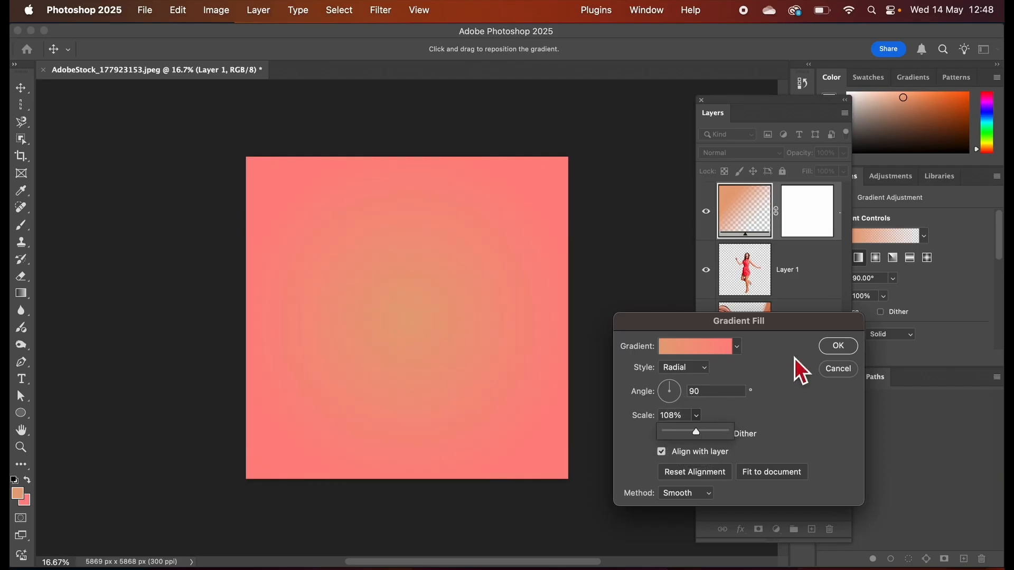
{"action": "left_click", "coordinate": [838, 347]}
{"action": "left_click", "coordinate": [829, 286]}
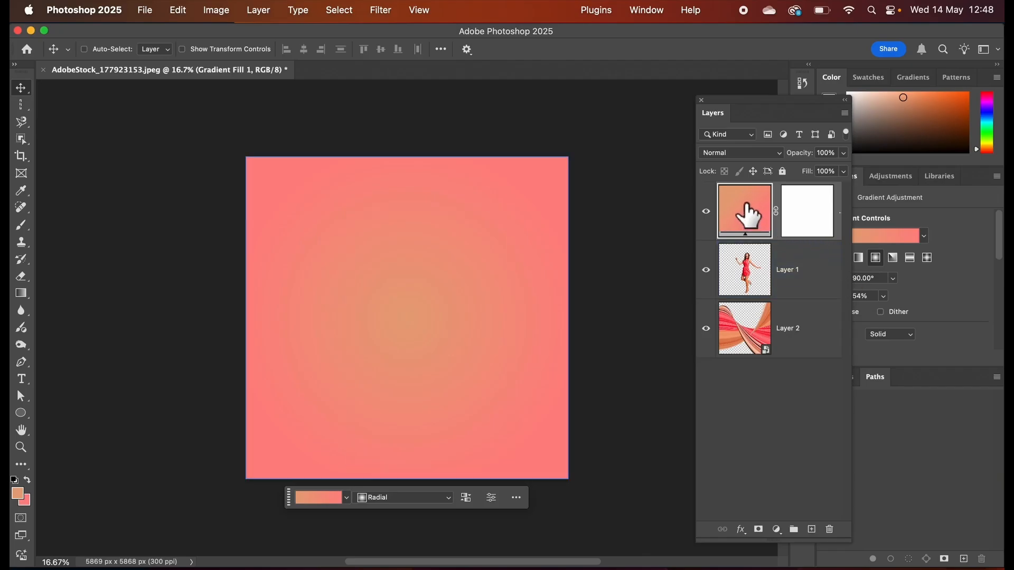
{"action": "left_click_drag", "start_coordinate": [750, 214], "coordinate": [753, 363]}
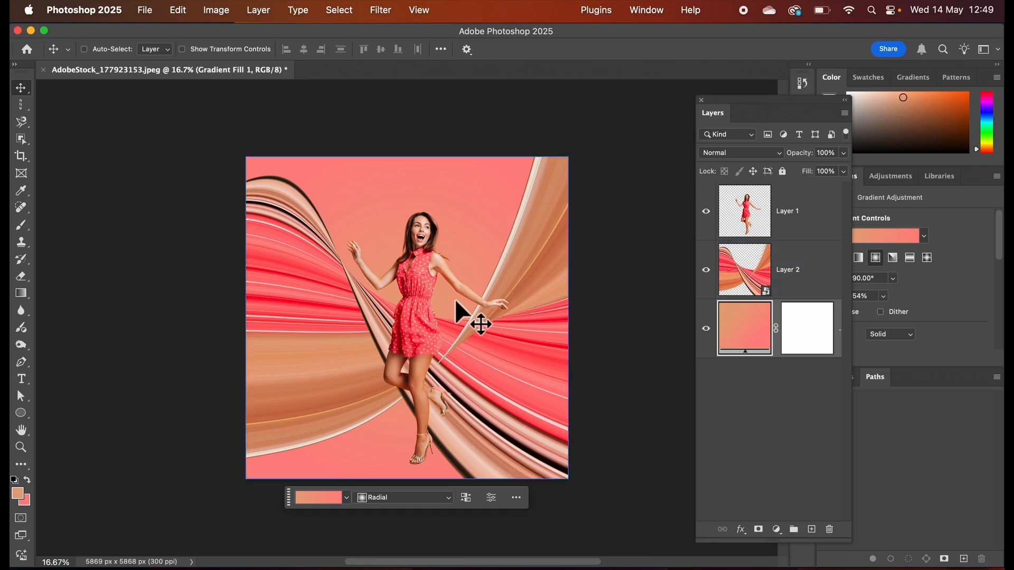
Change the end color stop of the background gradient fill to fe555b by sampling the red stripe in the warped ribbon.
{"action": "double_click", "coordinate": [742, 325]}
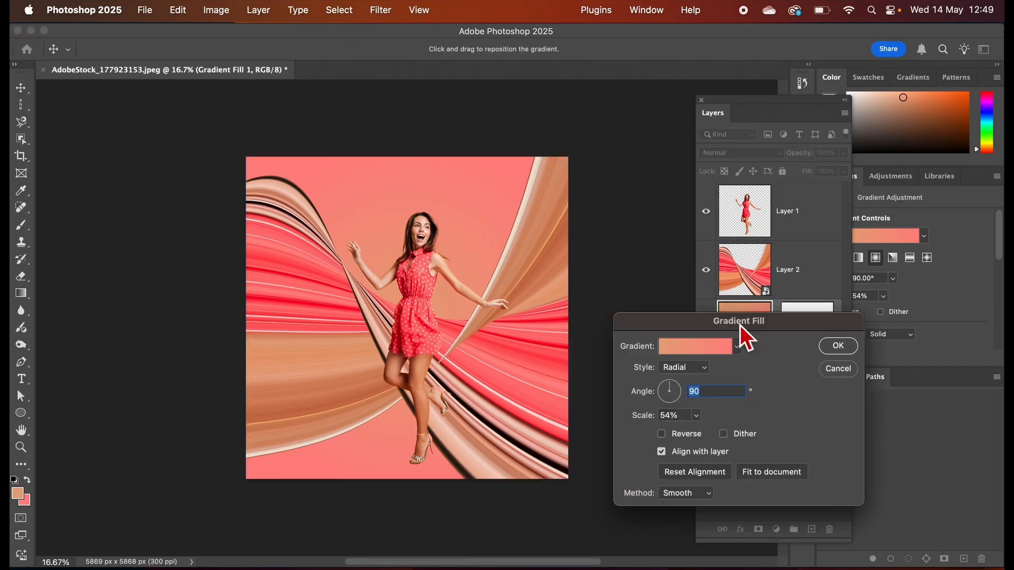
{"action": "left_click_drag", "start_coordinate": [727, 325], "coordinate": [724, 236]}
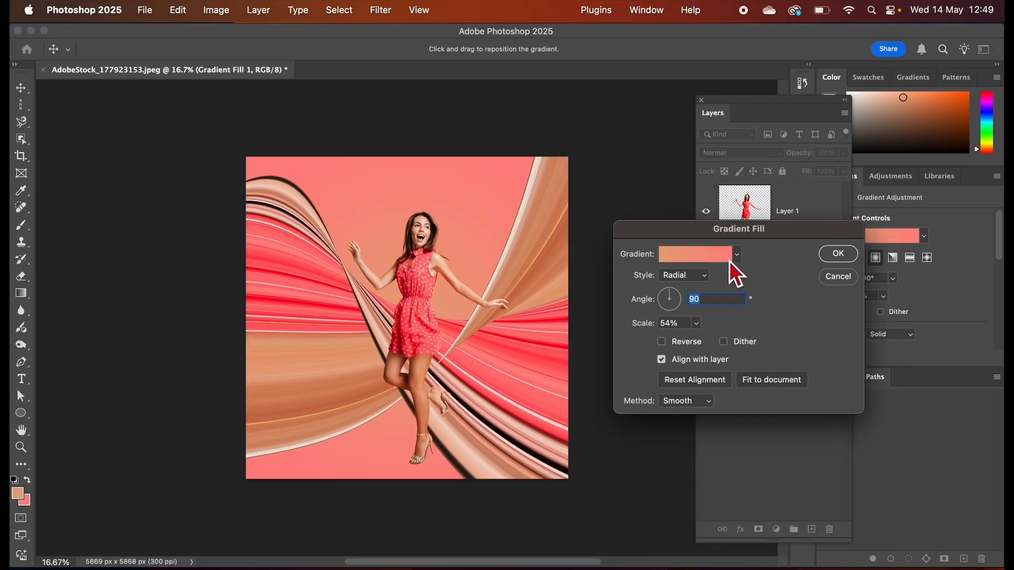
{"action": "left_click", "coordinate": [693, 258]}
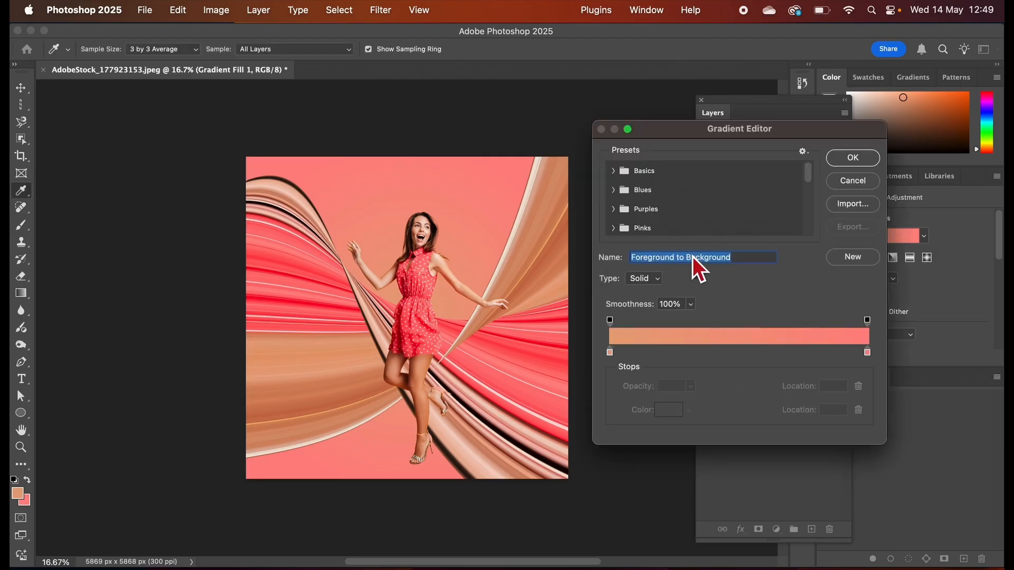
{"action": "left_click", "coordinate": [613, 356]}
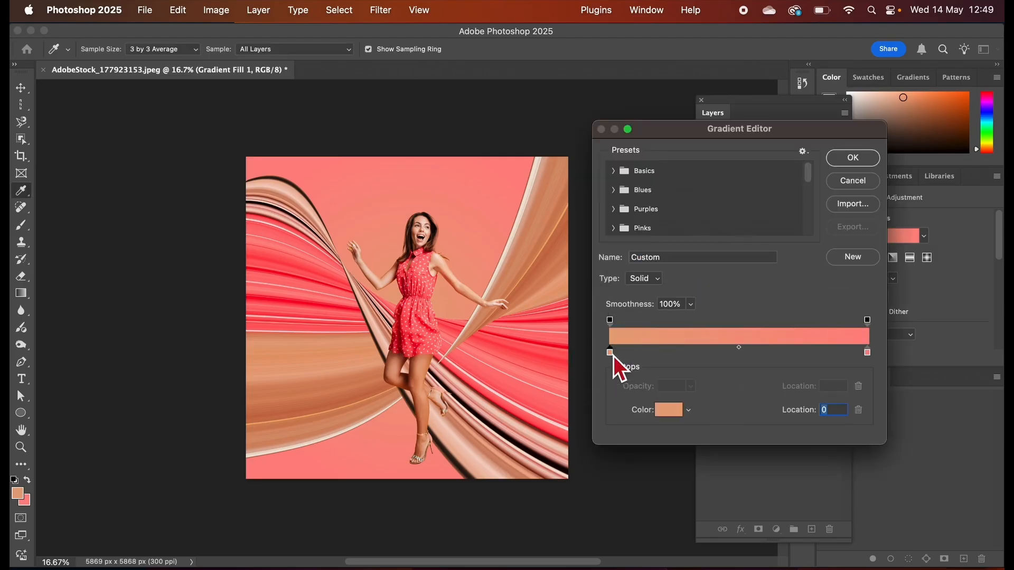
{"action": "left_click", "coordinate": [870, 356]}
{"action": "left_click", "coordinate": [614, 357]}
{"action": "left_click", "coordinate": [868, 354]}
{"action": "left_click", "coordinate": [669, 410]}
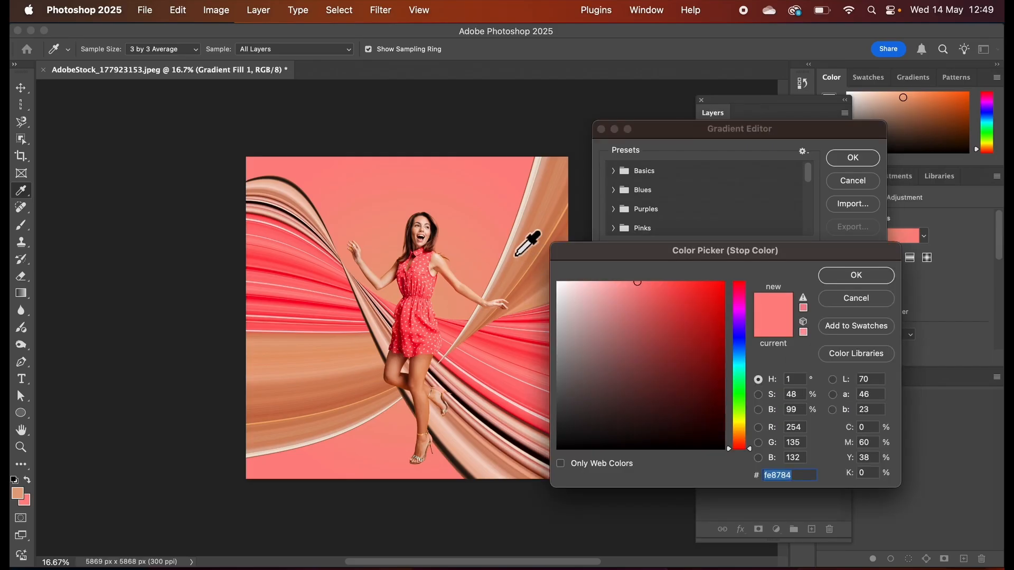
{"action": "left_click_drag", "start_coordinate": [297, 269], "coordinate": [292, 263]}
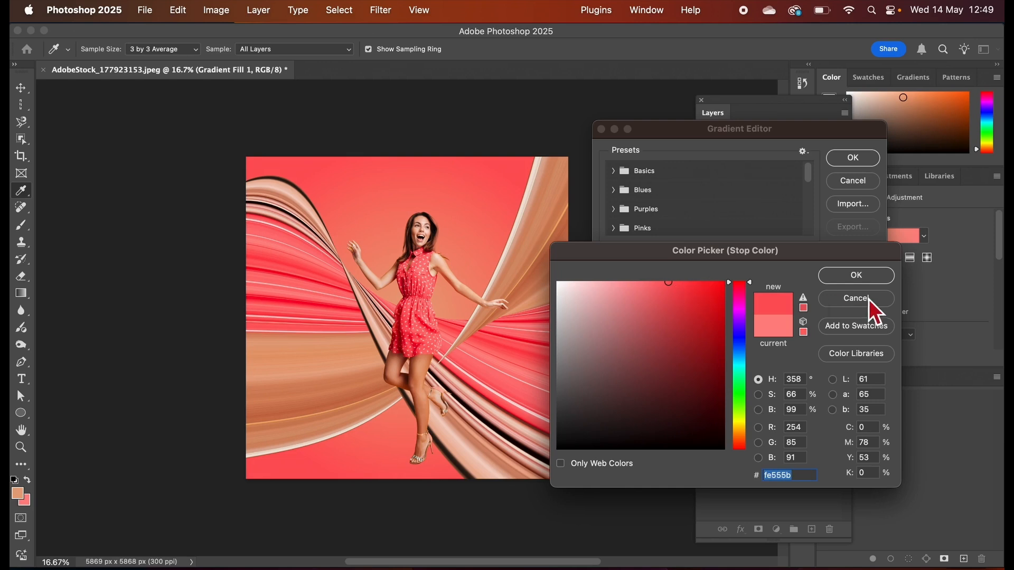
{"action": "left_click", "coordinate": [848, 280]}
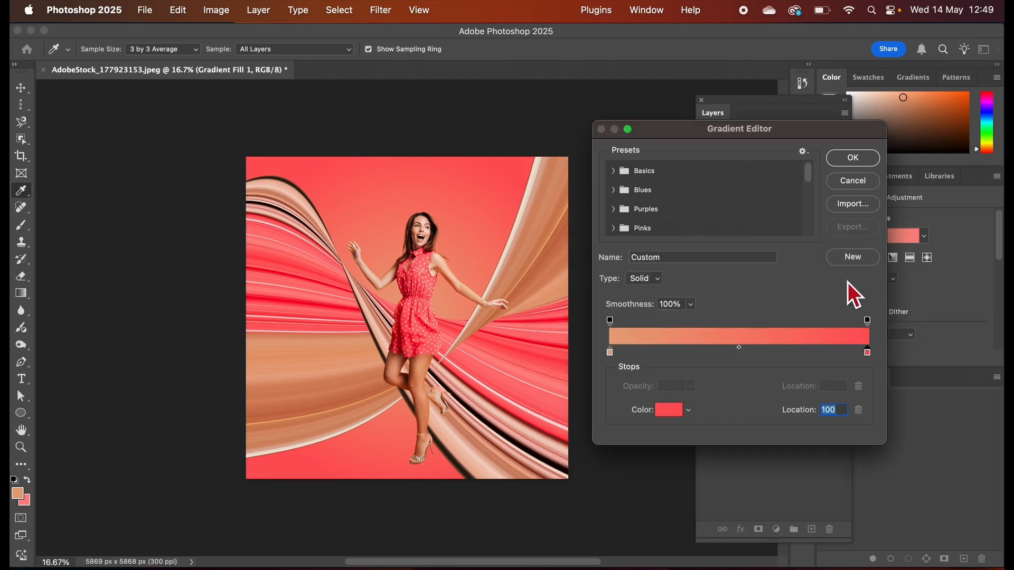
Change the start color stop of the background gradient fill to the pale peach f5c8b7 and apply the edited gradient.
{"action": "left_click", "coordinate": [611, 353]}
{"action": "left_click", "coordinate": [668, 412]}
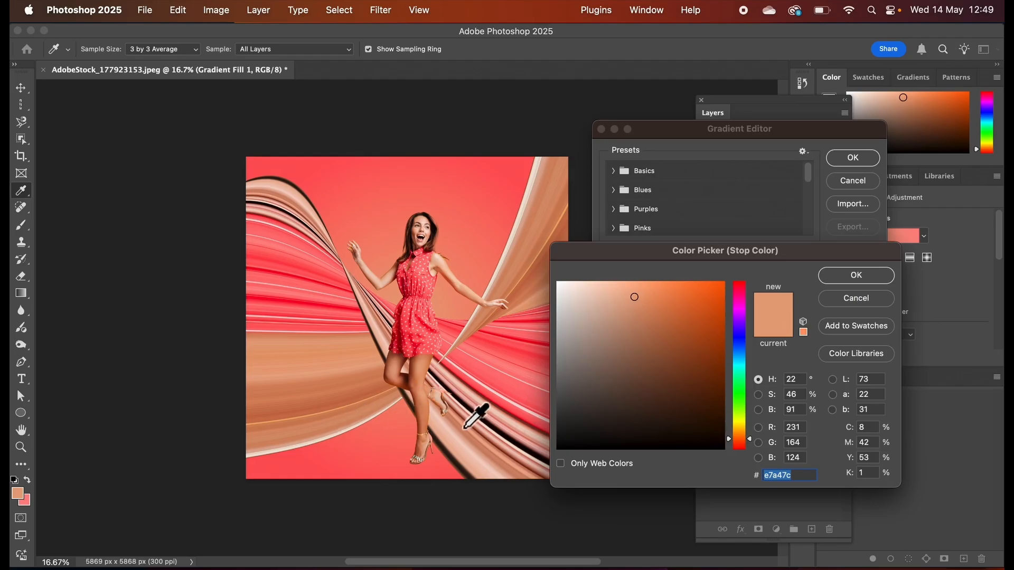
{"action": "left_click", "coordinate": [461, 448]}
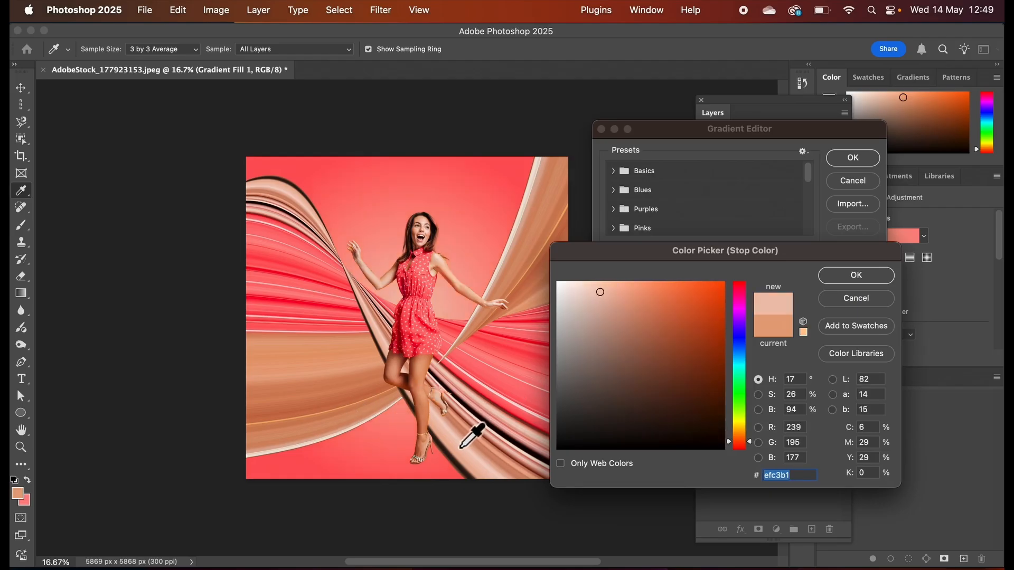
{"action": "left_click", "coordinate": [462, 446]}
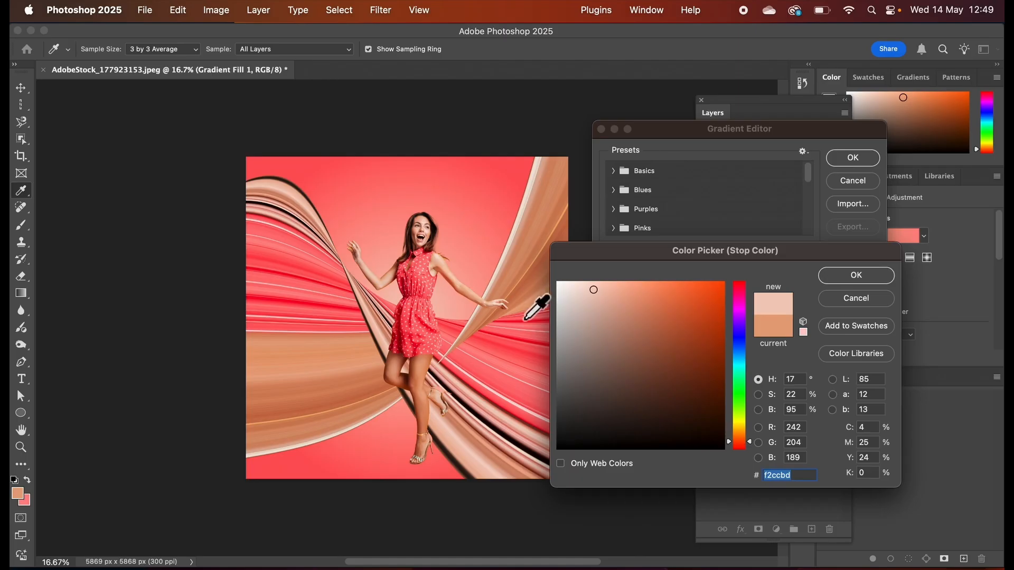
{"action": "left_click", "coordinate": [625, 306]}
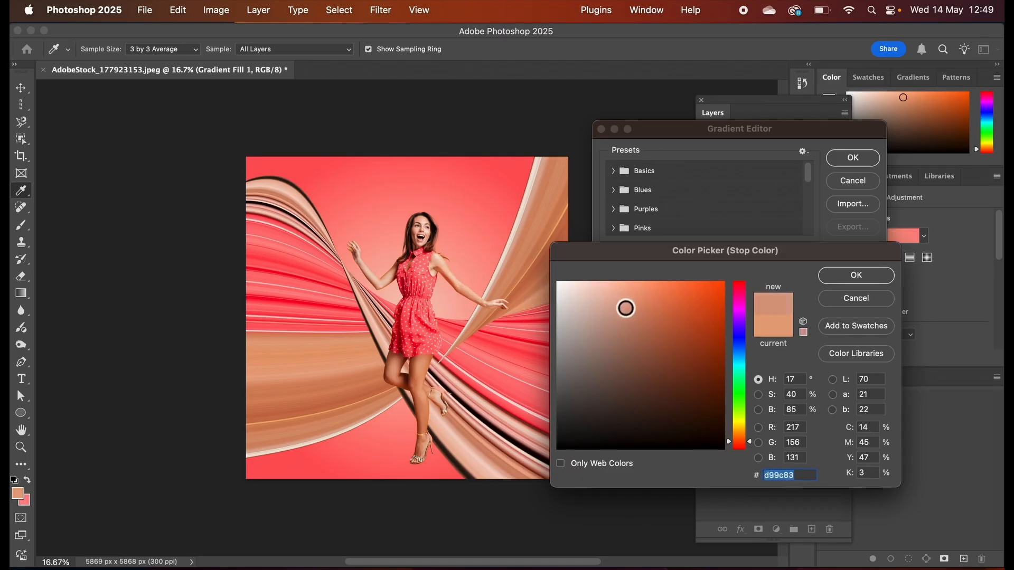
{"action": "mouse_move", "coordinate": [626, 308]}
{"action": "left_mouse_down"}
{"action": "mouse_move", "coordinate": [656, 294]}
{"action": "mouse_move", "coordinate": [584, 294]}
{"action": "mouse_move", "coordinate": [599, 288]}
{"action": "left_mouse_up"}
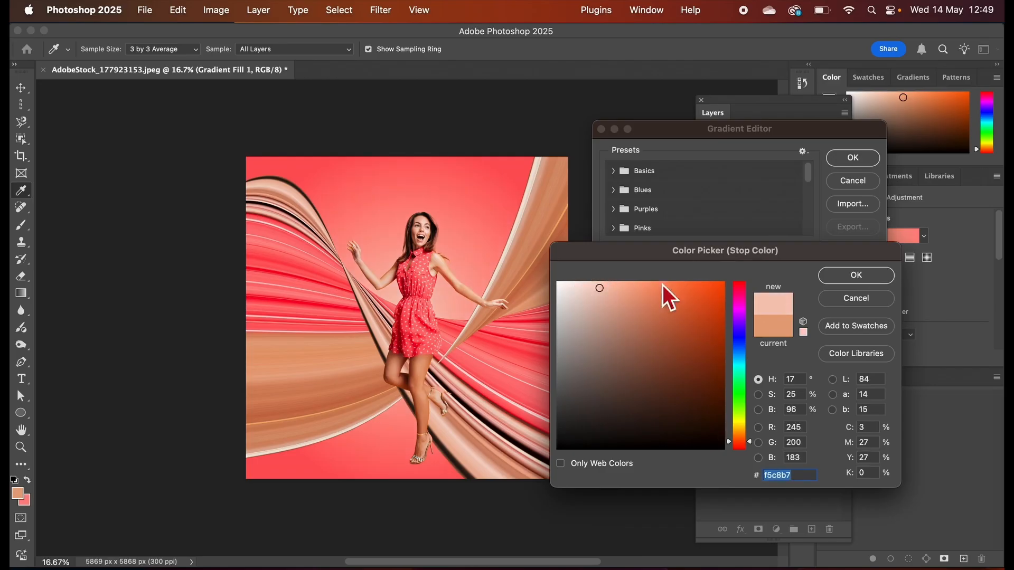
{"action": "left_click", "coordinate": [841, 282]}
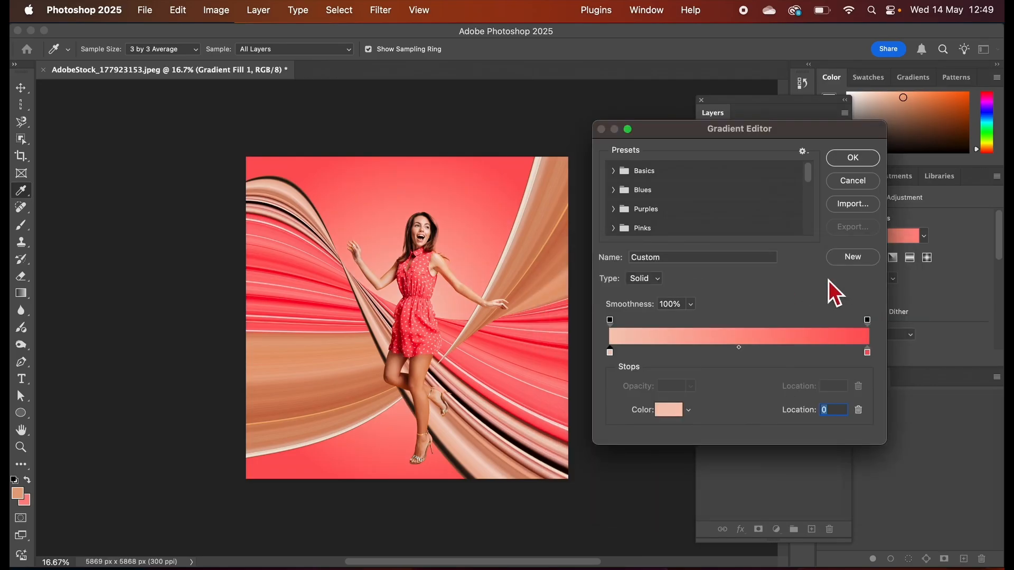
{"action": "left_click", "coordinate": [852, 163]}
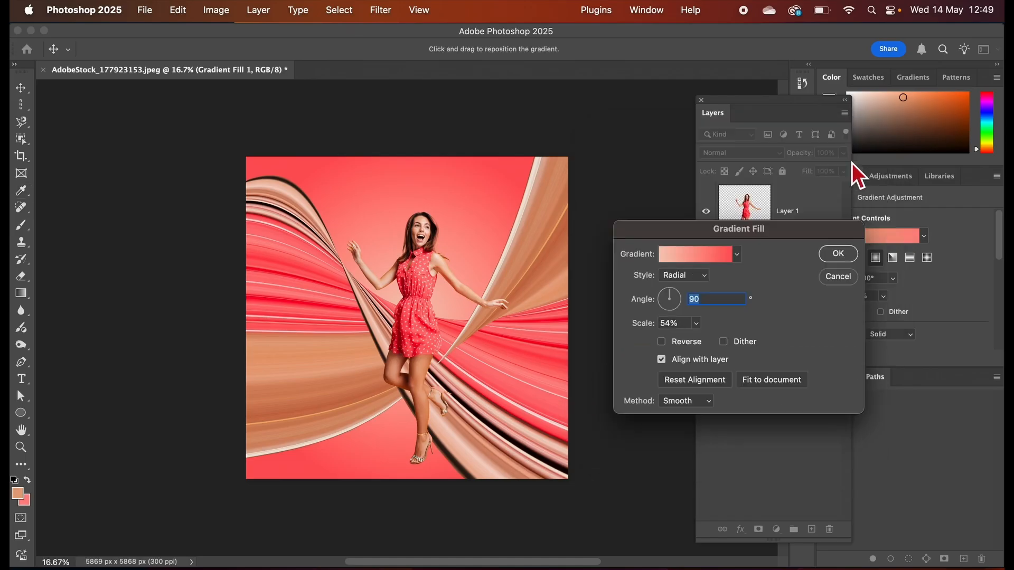
{"action": "left_click", "coordinate": [839, 254]}
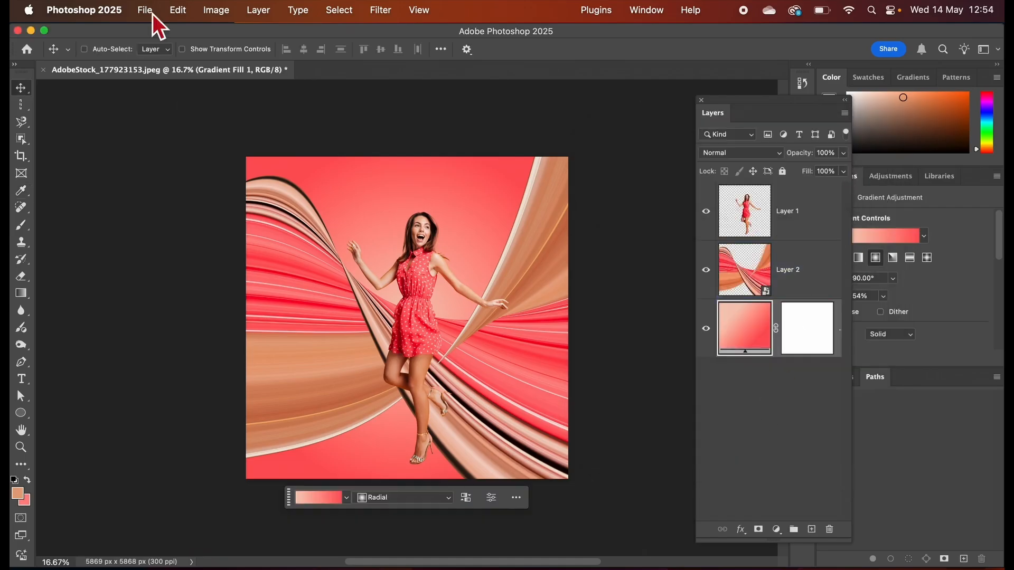
Set up a JPG export of the composition with the image size scaled to 1080 x 1080 px.
{"action": "left_click", "coordinate": [152, 13]}
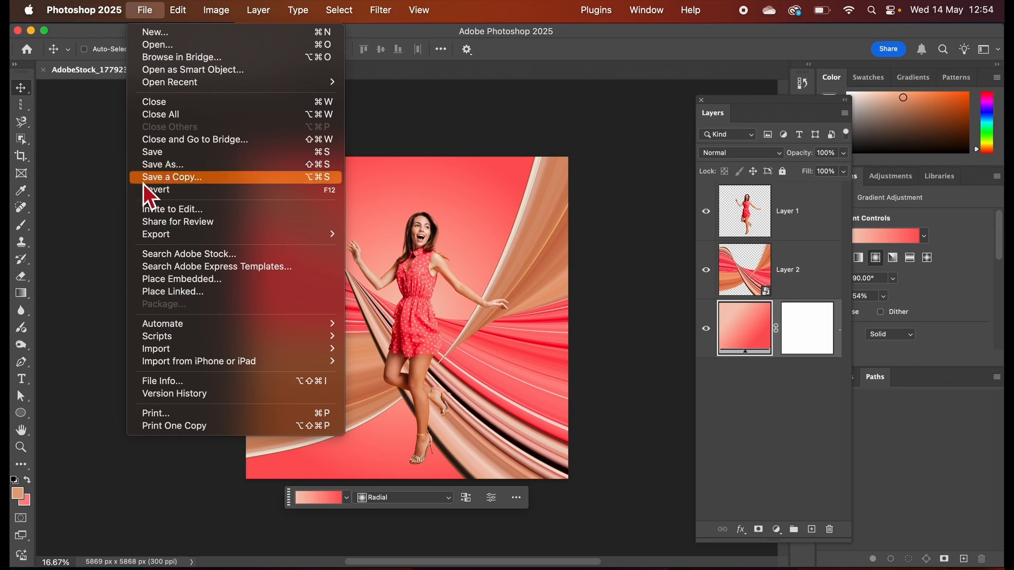
{"action": "mouse_move", "coordinate": [174, 240]}
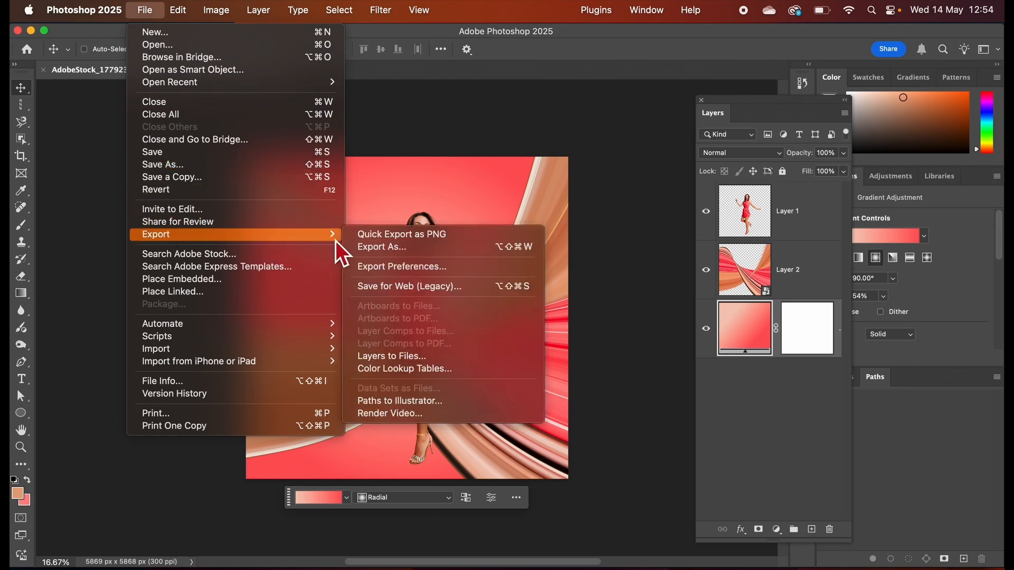
{"action": "left_click", "coordinate": [384, 248]}
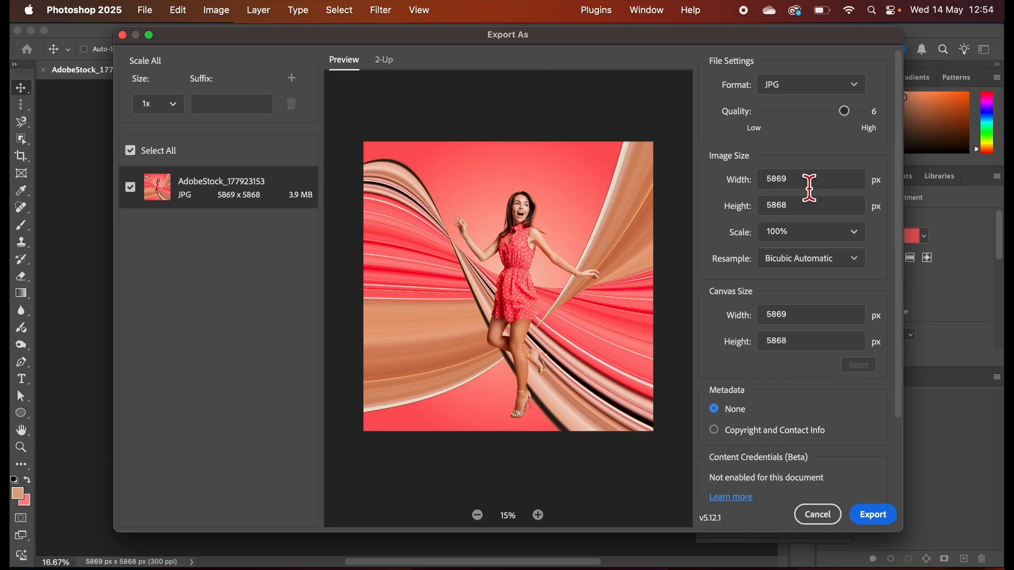
{"action": "double_click", "coordinate": [762, 187]}
{"action": "type", "text": "1080"}
{"action": "key", "text": "Tab"}
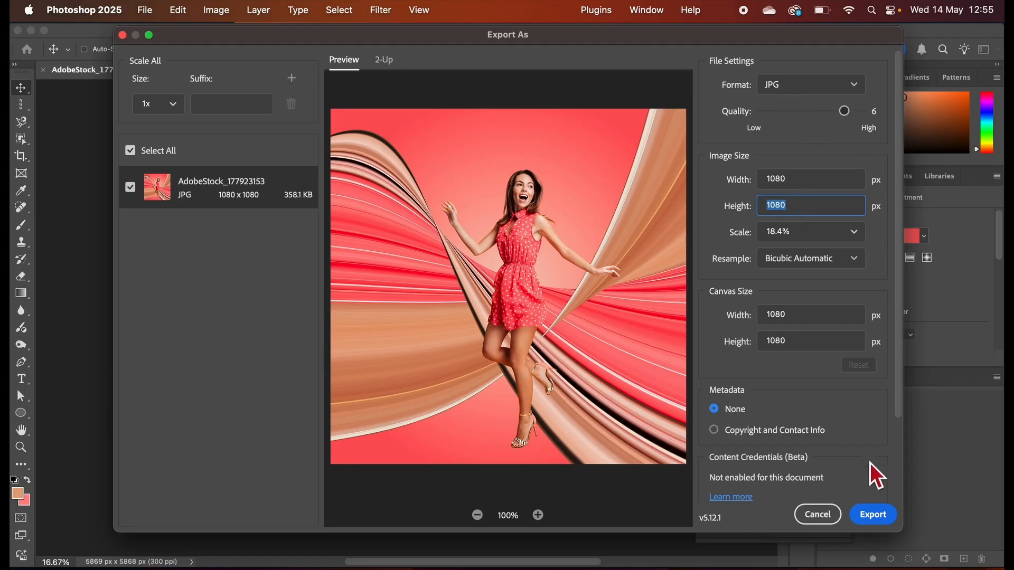
Export the image to the Desktop under the file name AdobeStock_177923153w.
{"action": "left_click", "coordinate": [869, 515]}
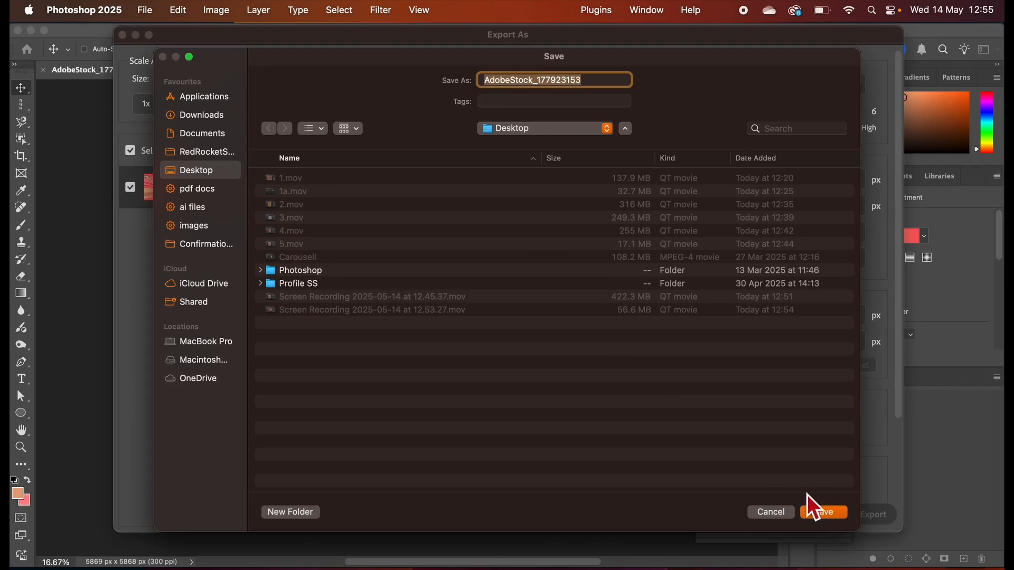
{"action": "left_click", "coordinate": [596, 81]}
{"action": "type", "text": "w"}
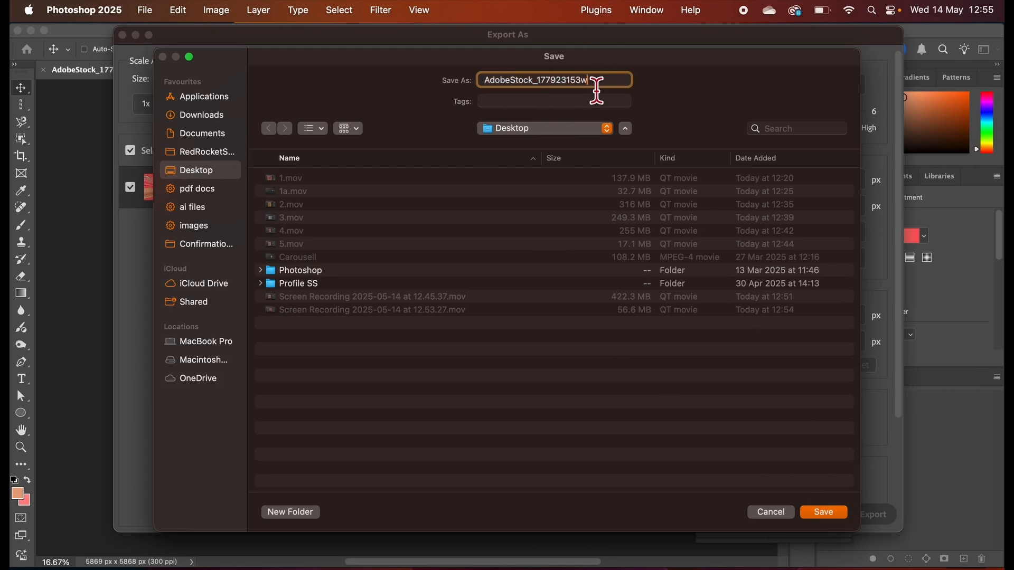
{"action": "left_click", "coordinate": [823, 513]}
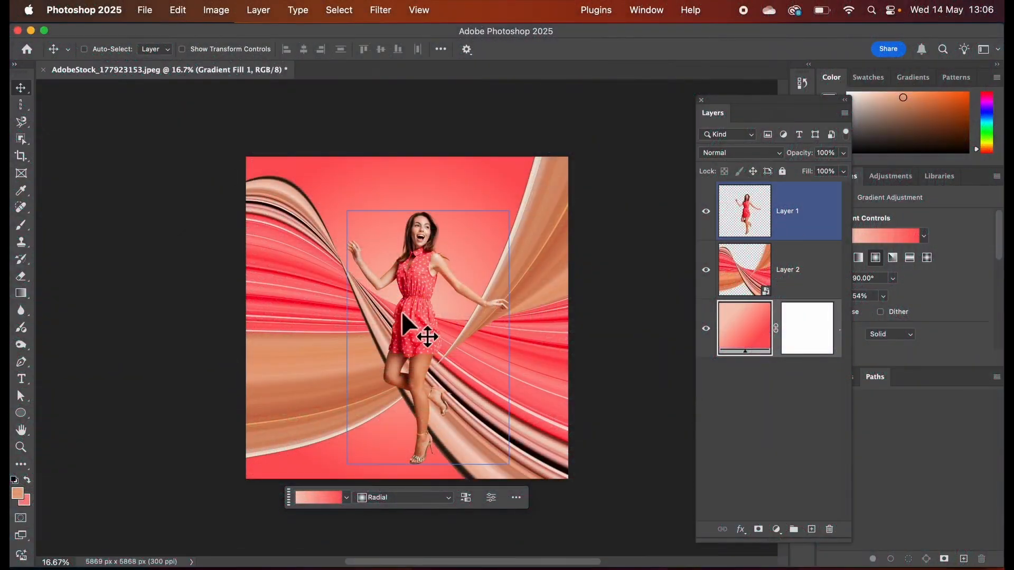
Move the cut-out woman on Layer 1 to the left, to about X 1146 px and Y 936 px.
{"action": "left_click_drag", "start_coordinate": [418, 314], "coordinate": [379, 325]}
{"action": "left_click", "coordinate": [790, 252]}
{"action": "left_click", "coordinate": [802, 219]}
{"action": "left_click", "coordinate": [417, 402], "text": "ctrl"}
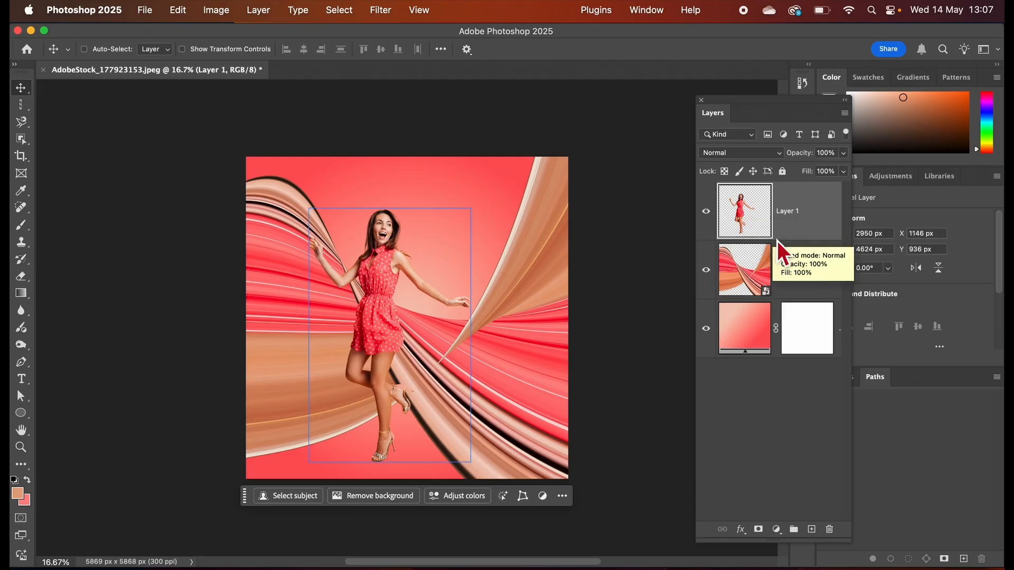
Make the ribbon layer, Layer 2, active and hide Layer 1 to expose the ribbon behind the woman's legs.
{"action": "left_click", "coordinate": [787, 264]}
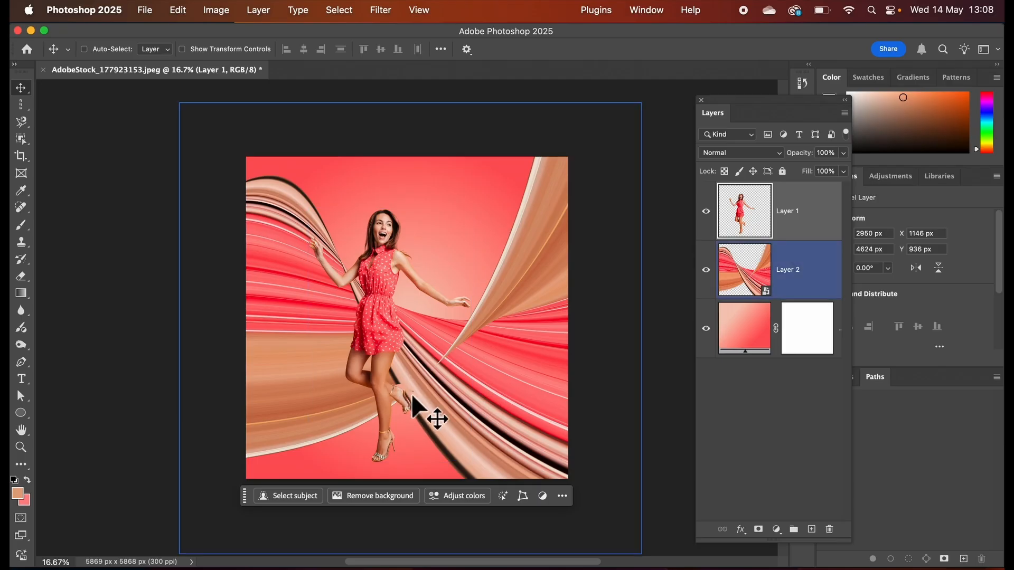
{"action": "key", "text": "super+equal"}
{"action": "key", "text": "super+equal"}
{"action": "key", "text": "super+equal"}
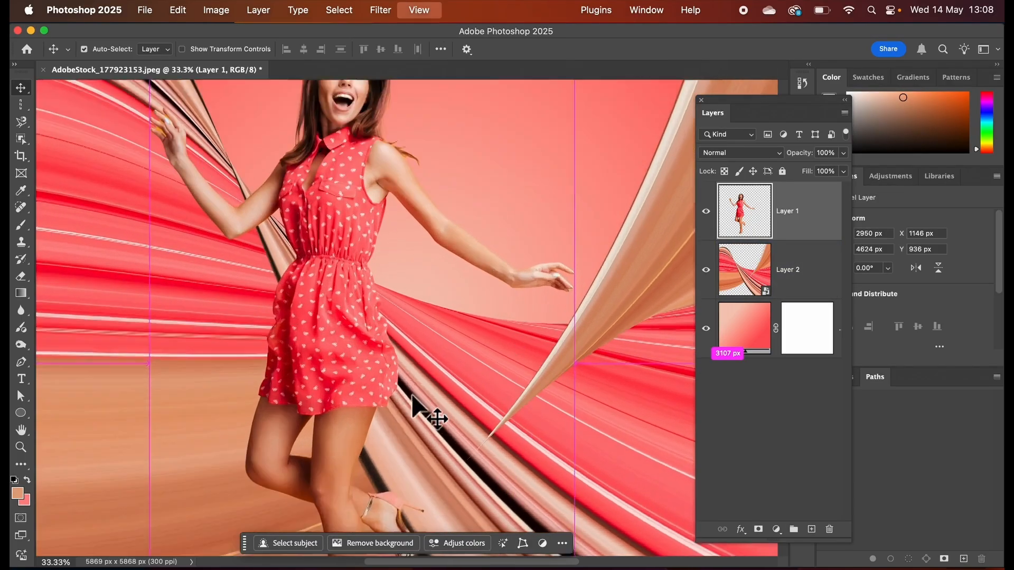
{"action": "key", "text": "super+equal"}
{"action": "scroll", "coordinate": [410, 394], "scroll_direction": "down", "scroll_amount": 10}
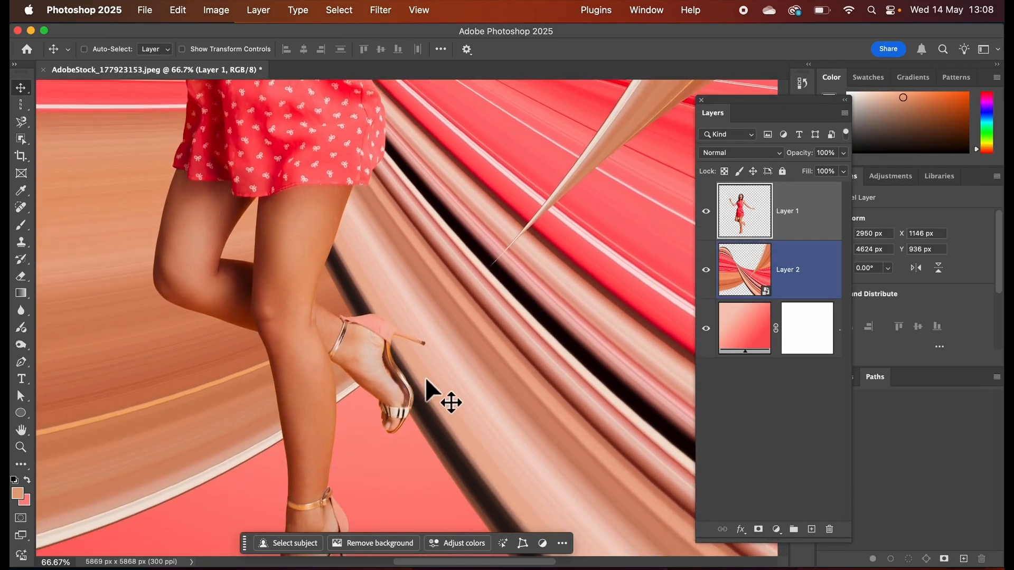
{"action": "left_click", "coordinate": [731, 270]}
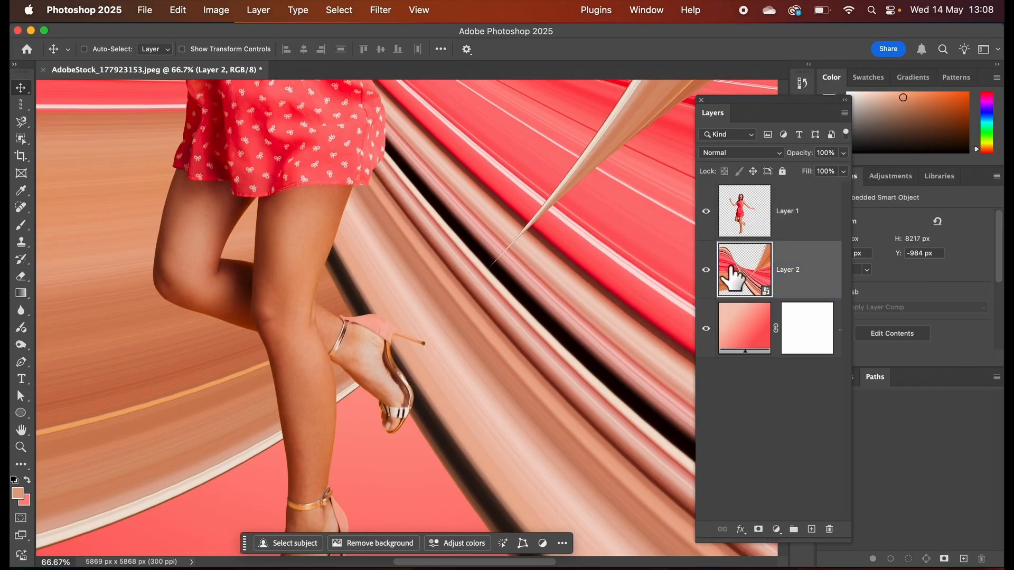
{"action": "left_click", "coordinate": [707, 211]}
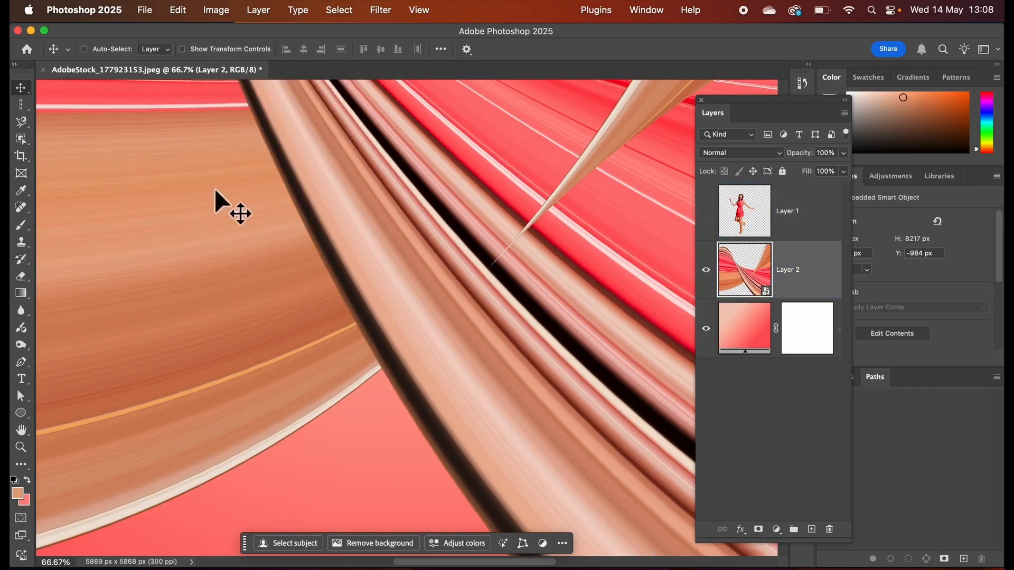
Outline the diagonal ribbon section with the Magnetic Lasso, following its dark lower edge and looping loosely around its far side.
{"action": "mouse_move", "coordinate": [24, 124]}
{"action": "left_mouse_down"}
{"action": "mouse_move", "coordinate": [79, 139]}
{"action": "mouse_move", "coordinate": [71, 163]}
{"action": "mouse_move", "coordinate": [65, 154]}
{"action": "left_mouse_up"}
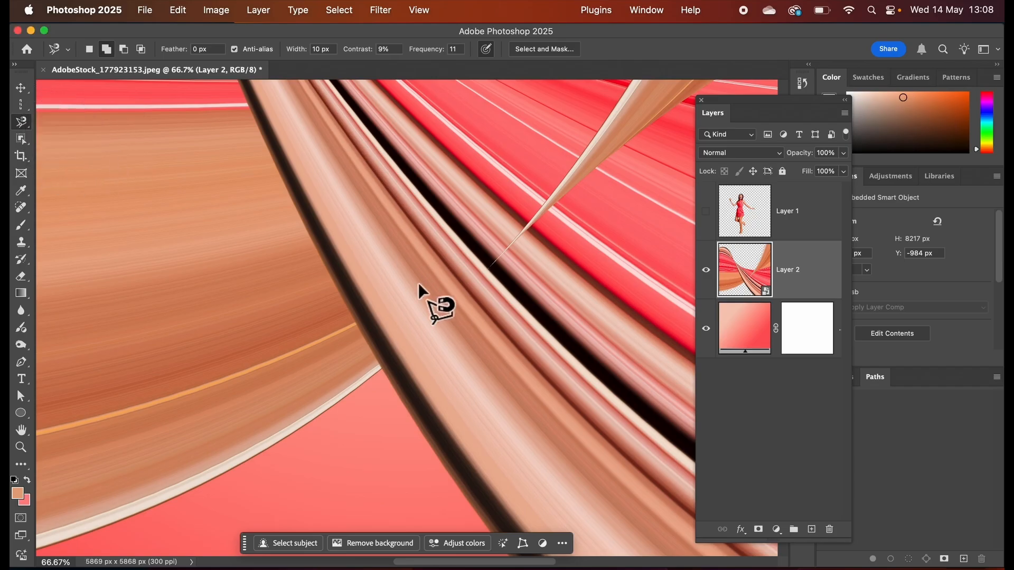
{"action": "left_click", "coordinate": [288, 195]}
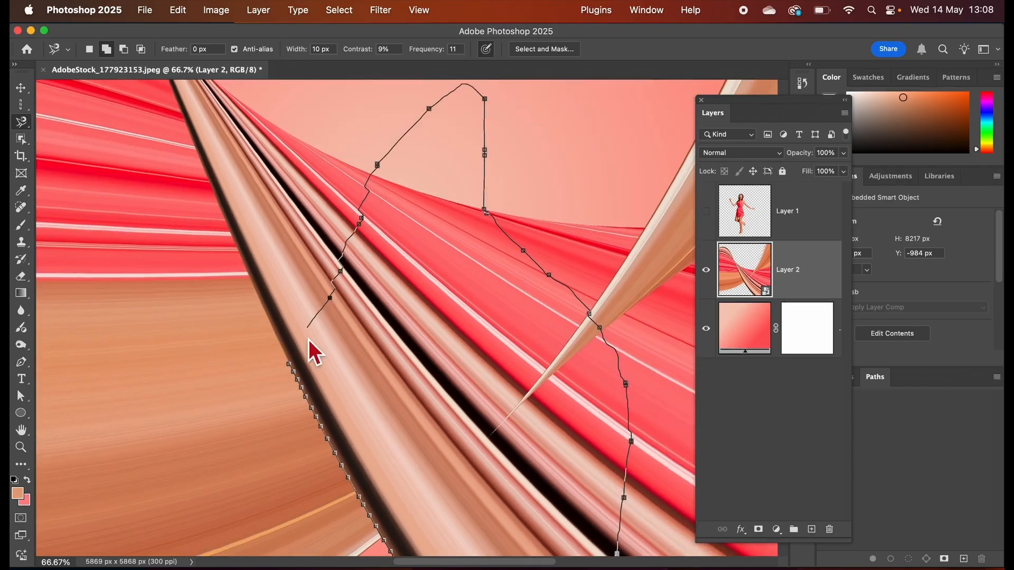
{"action": "left_click", "coordinate": [288, 363]}
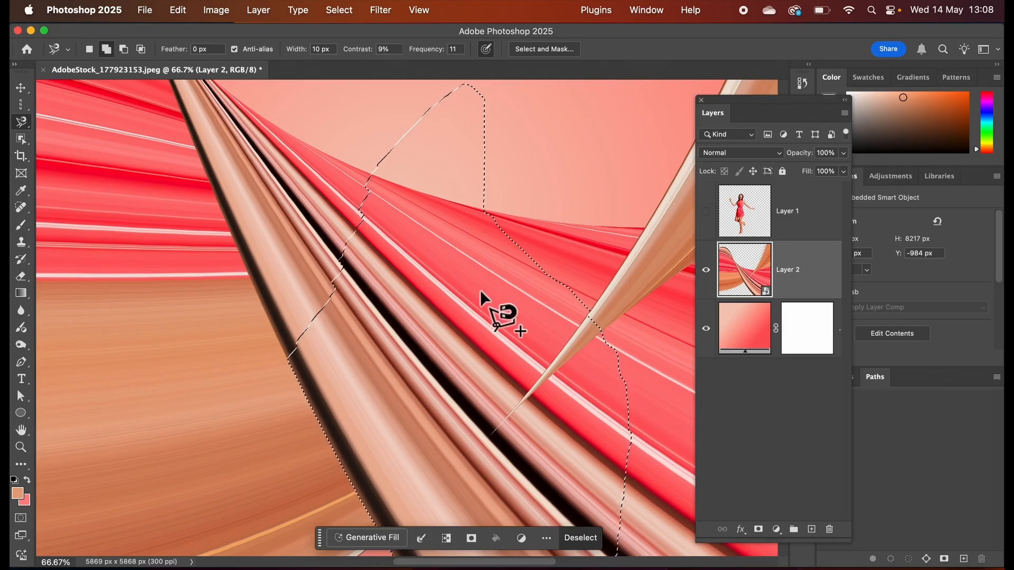
Show Layer 1 again and make it the active layer, keeping the ribbon selection.
{"action": "left_click", "coordinate": [706, 212]}
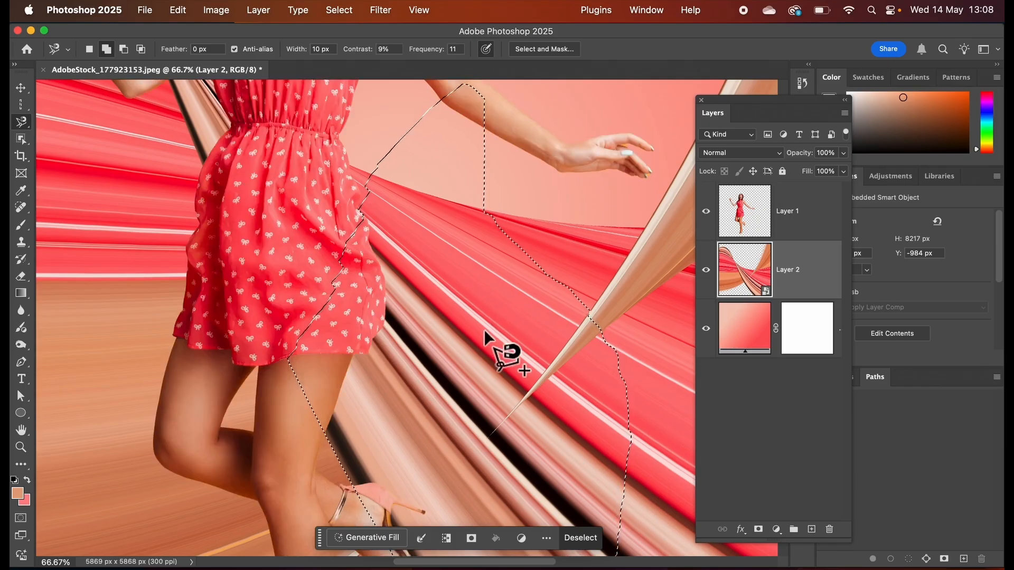
{"action": "scroll", "coordinate": [485, 334], "scroll_direction": "down", "scroll_amount": 5}
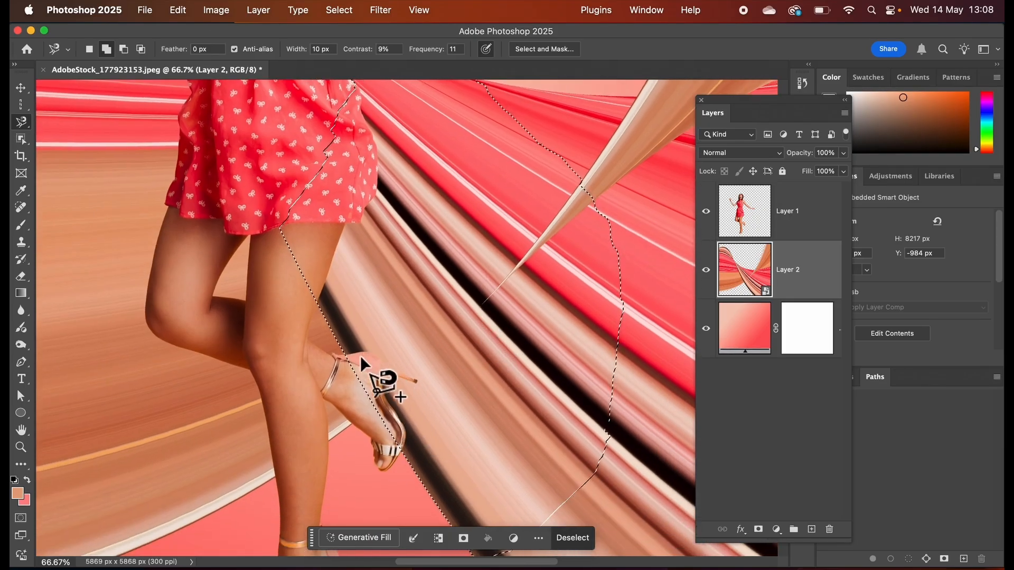
{"action": "left_click", "coordinate": [706, 270]}
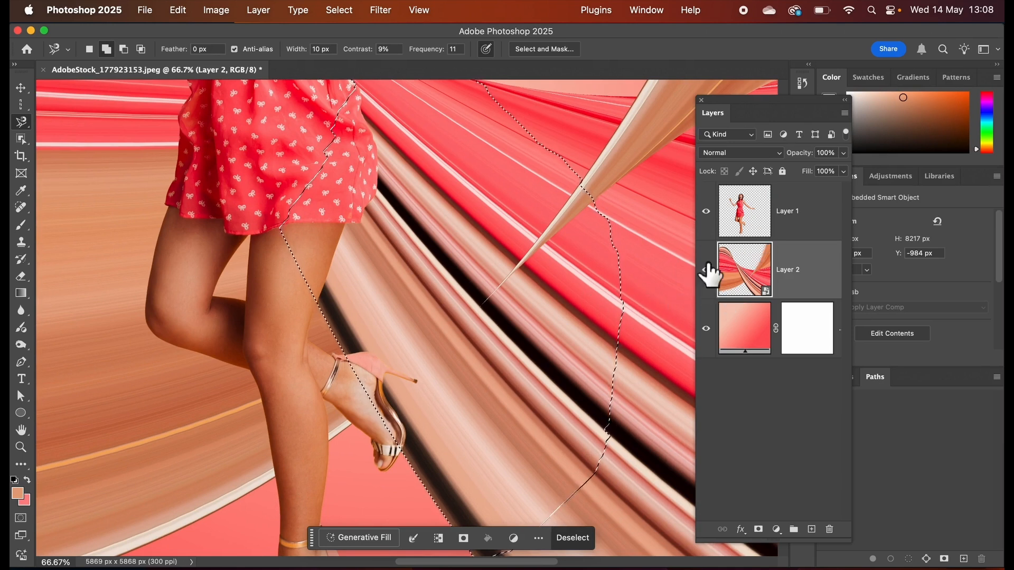
{"action": "left_click", "coordinate": [708, 271]}
{"action": "left_click", "coordinate": [743, 215]}
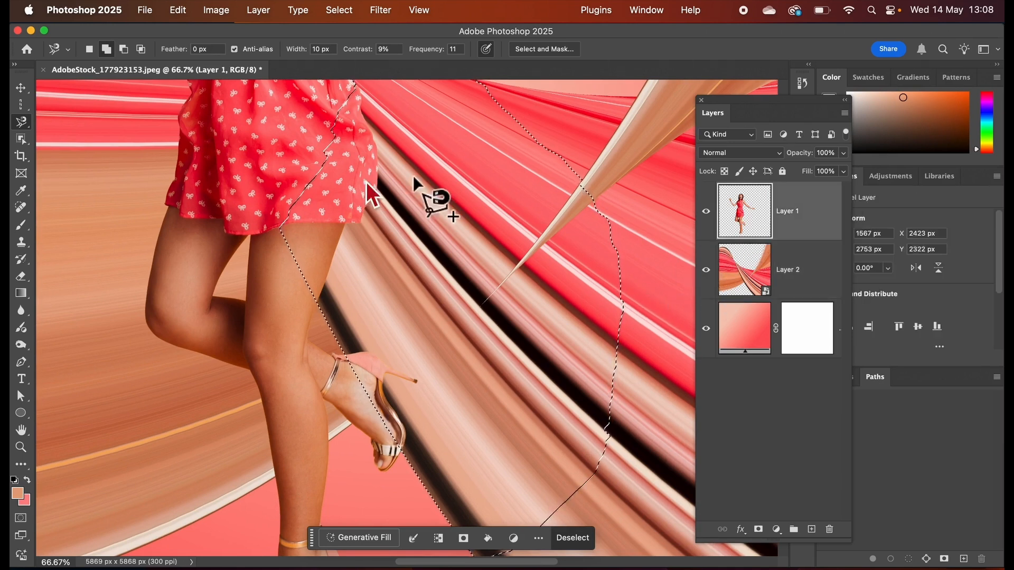
Erase the woman's heel and foot inside the selected ribbon area on Layer 1 with a 178 px Eraser, and deselect.
{"action": "left_click", "coordinate": [21, 276]}
{"action": "left_click", "coordinate": [63, 276]}
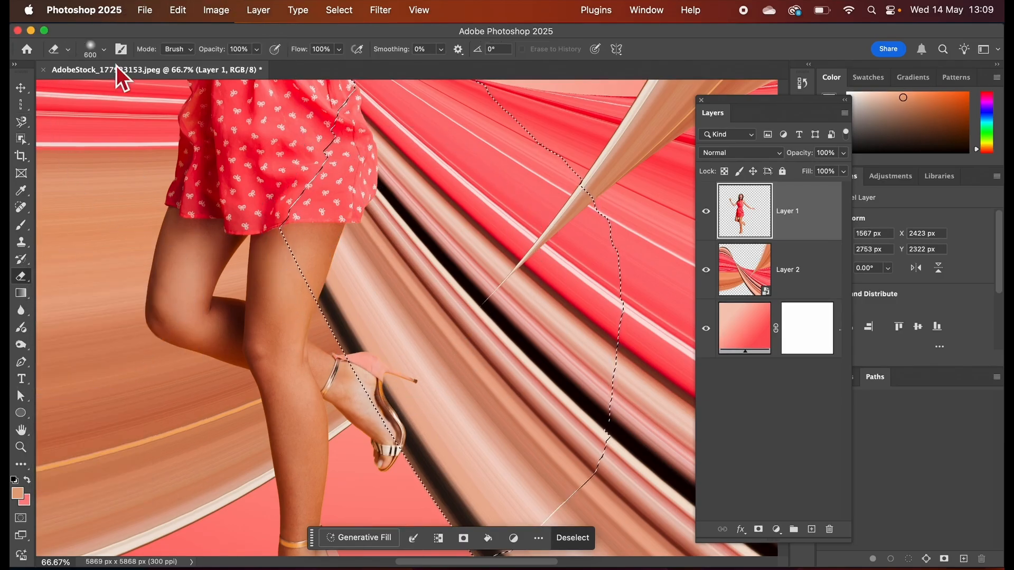
{"action": "left_click", "coordinate": [100, 49]}
{"action": "left_click_drag", "start_coordinate": [149, 92], "coordinate": [141, 94]}
{"action": "left_click", "coordinate": [440, 338]}
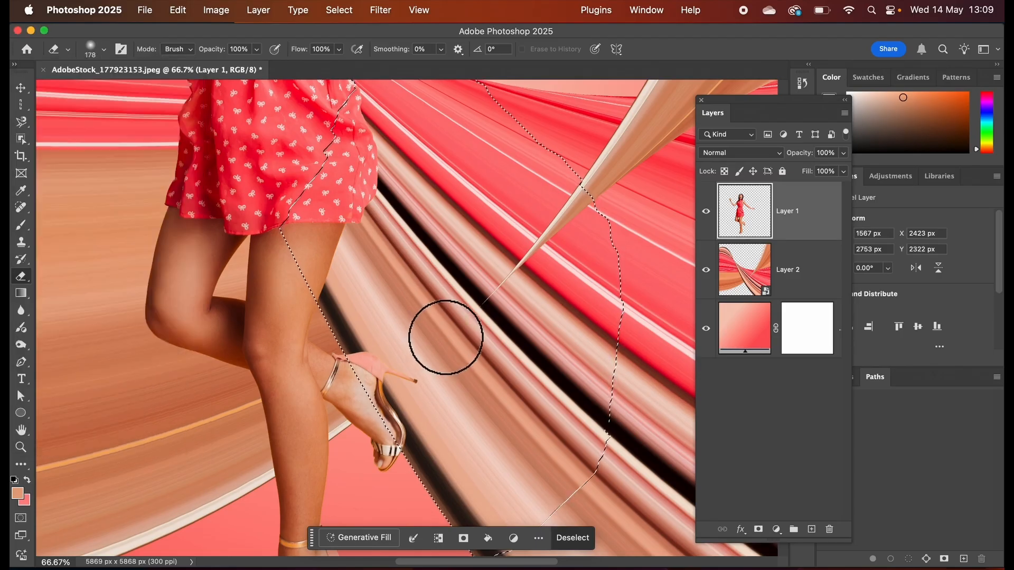
{"action": "mouse_move", "coordinate": [445, 338]}
{"action": "left_mouse_down"}
{"action": "mouse_move", "coordinate": [396, 401]}
{"action": "mouse_move", "coordinate": [427, 353]}
{"action": "mouse_move", "coordinate": [370, 404]}
{"action": "mouse_move", "coordinate": [390, 358]}
{"action": "mouse_move", "coordinate": [350, 383]}
{"action": "left_mouse_up"}
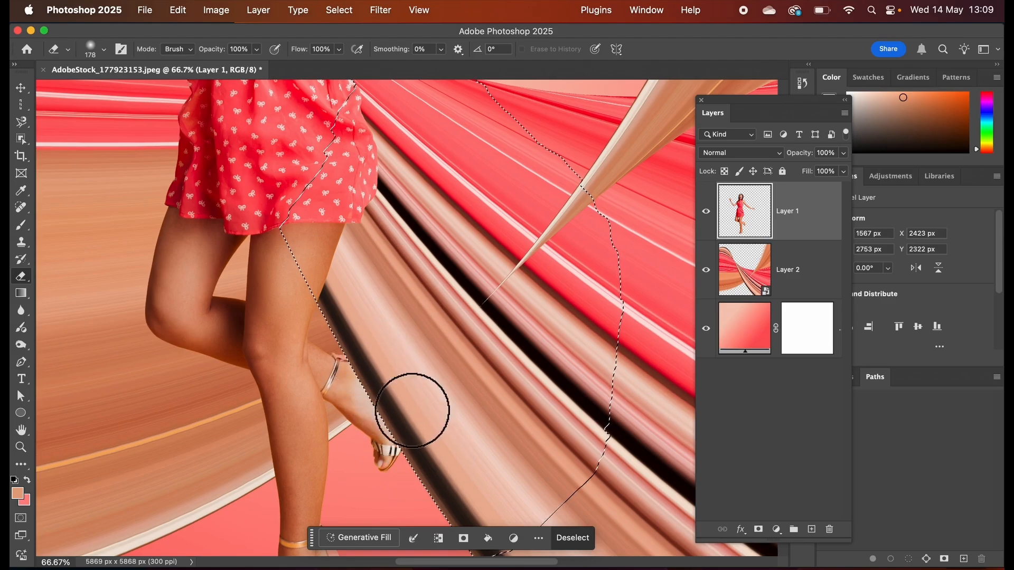
{"action": "left_click_drag", "start_coordinate": [412, 411], "coordinate": [478, 433]}
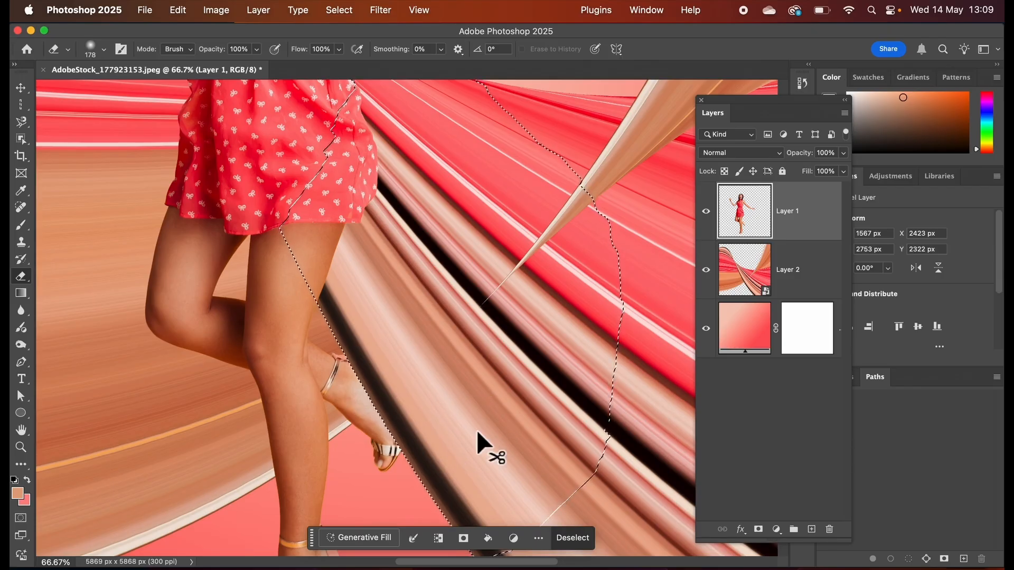
{"action": "key", "text": "super+d"}
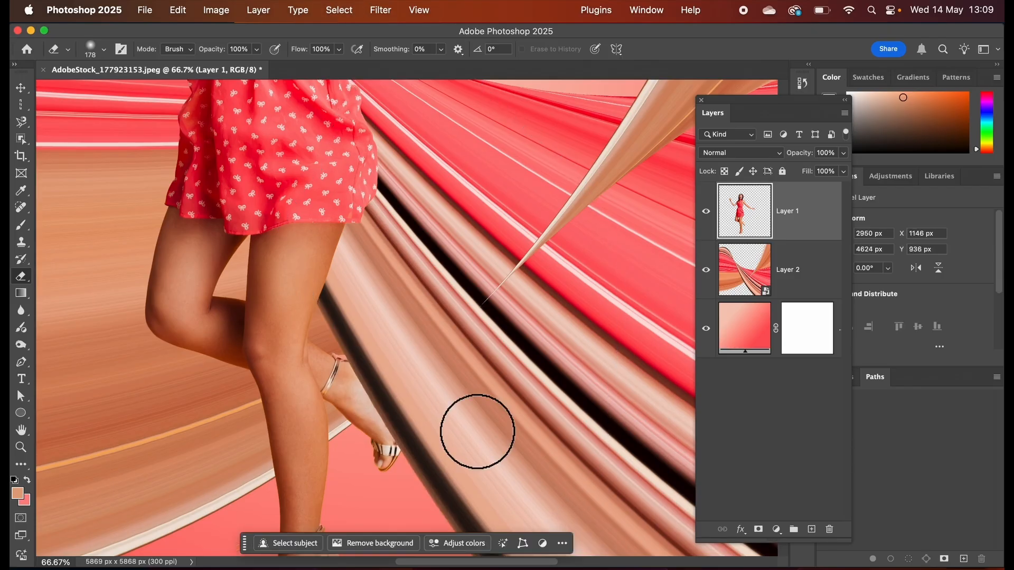
Hide Layer 1 and outline the area beside the twisting ribbon's dark lower edge with the Magnetic Lasso, looping loosely around the far side.
{"action": "key", "text": "super+minus"}
{"action": "key", "text": "super+minus"}
{"action": "key", "text": "super+minus"}
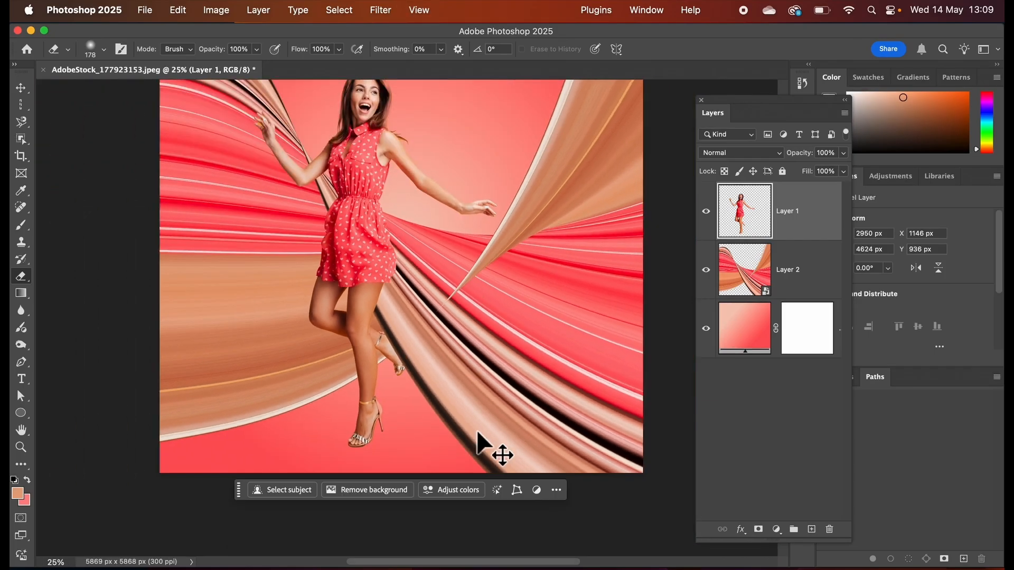
{"action": "key", "text": "super+minus"}
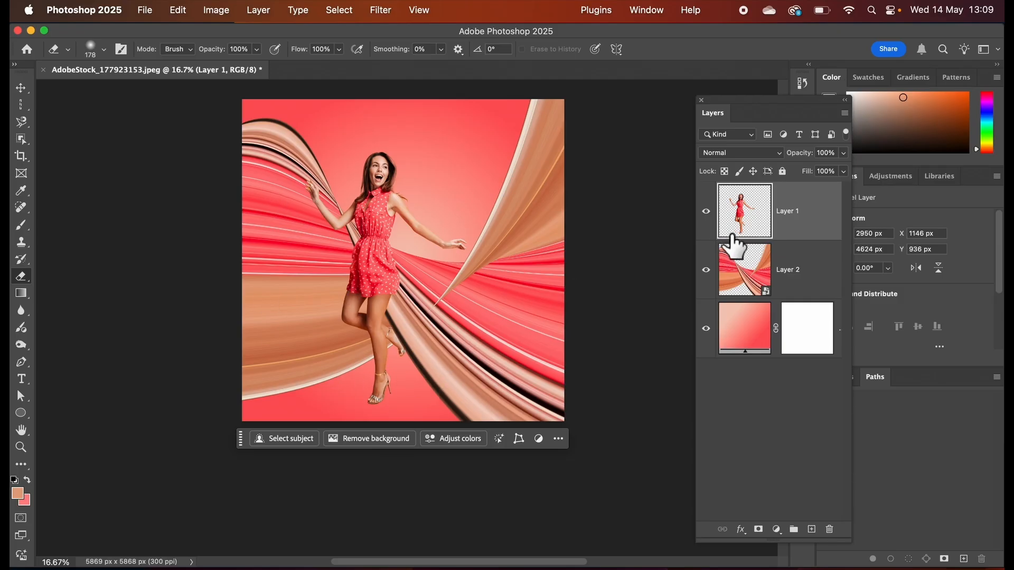
{"action": "left_click", "coordinate": [706, 217]}
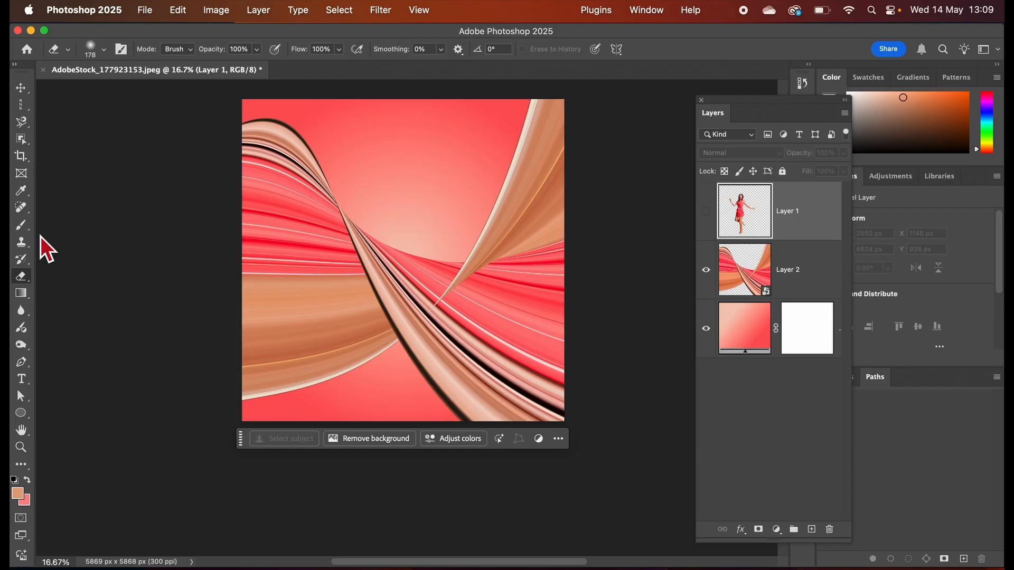
{"action": "mouse_move", "coordinate": [27, 128]}
{"action": "left_mouse_down"}
{"action": "mouse_move", "coordinate": [81, 138]}
{"action": "mouse_move", "coordinate": [78, 158]}
{"action": "left_mouse_up"}
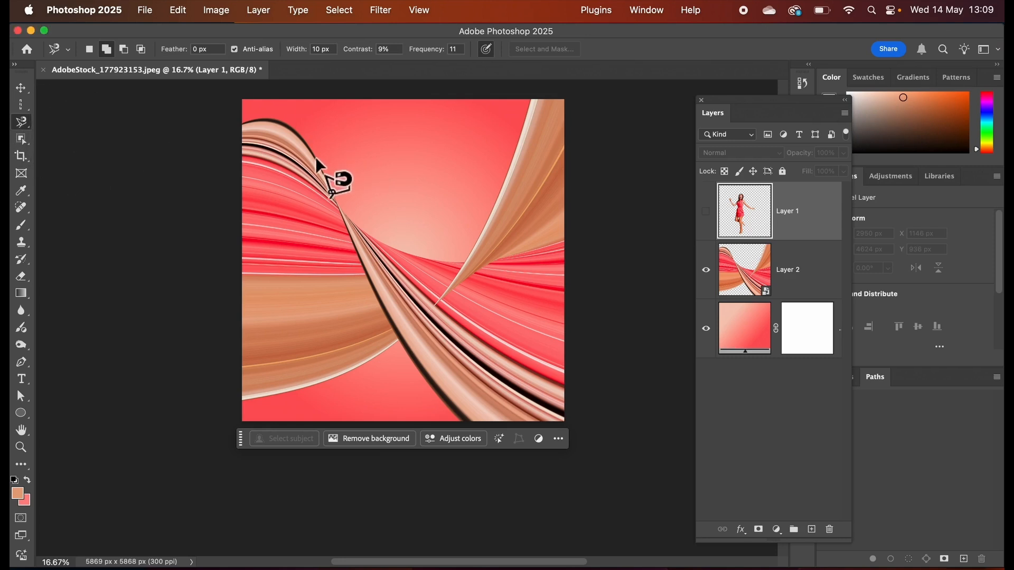
{"action": "key", "text": "super+equal"}
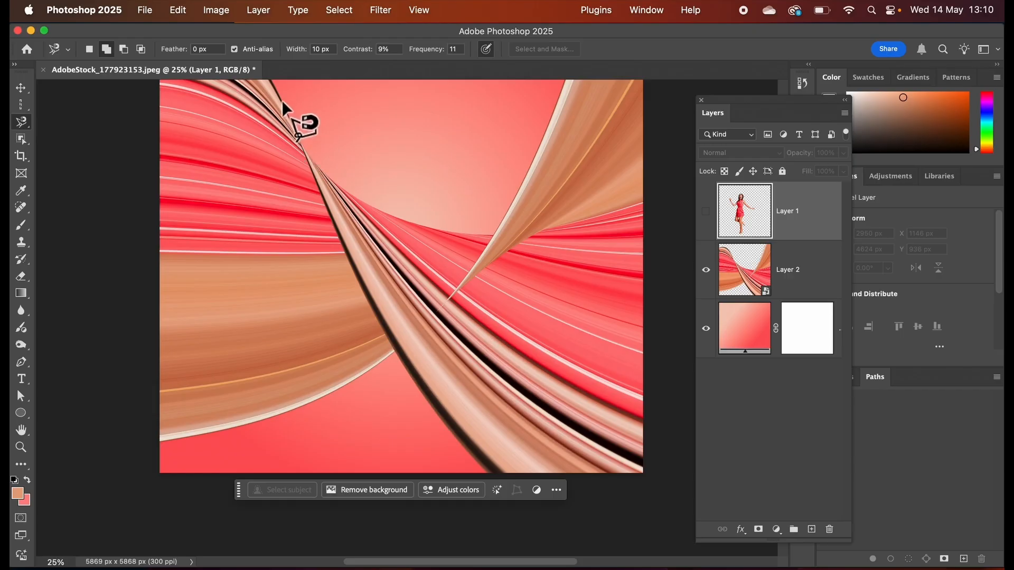
{"action": "left_click", "coordinate": [433, 410]}
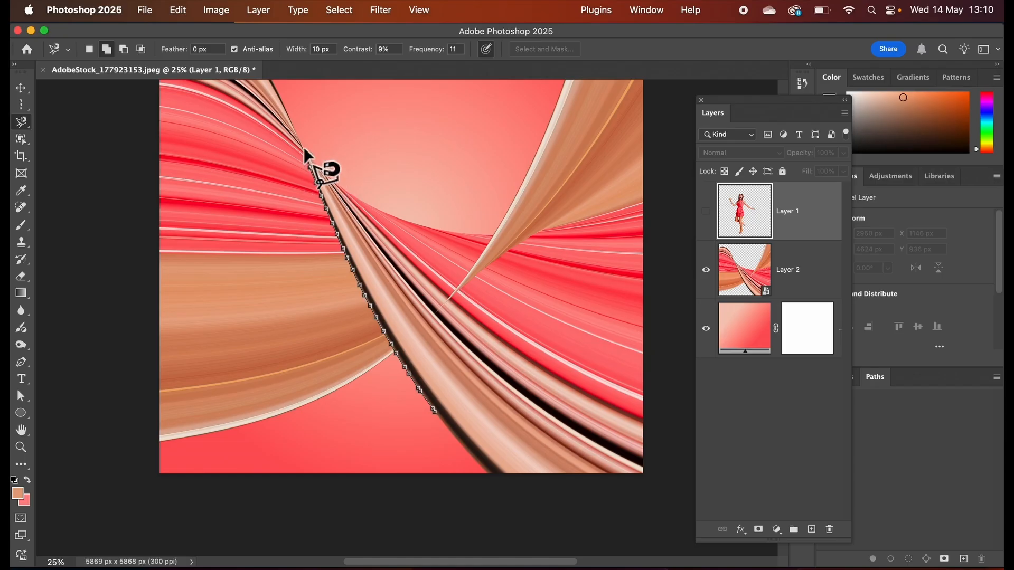
{"action": "scroll", "coordinate": [267, 82], "scroll_direction": "up", "scroll_amount": 3}
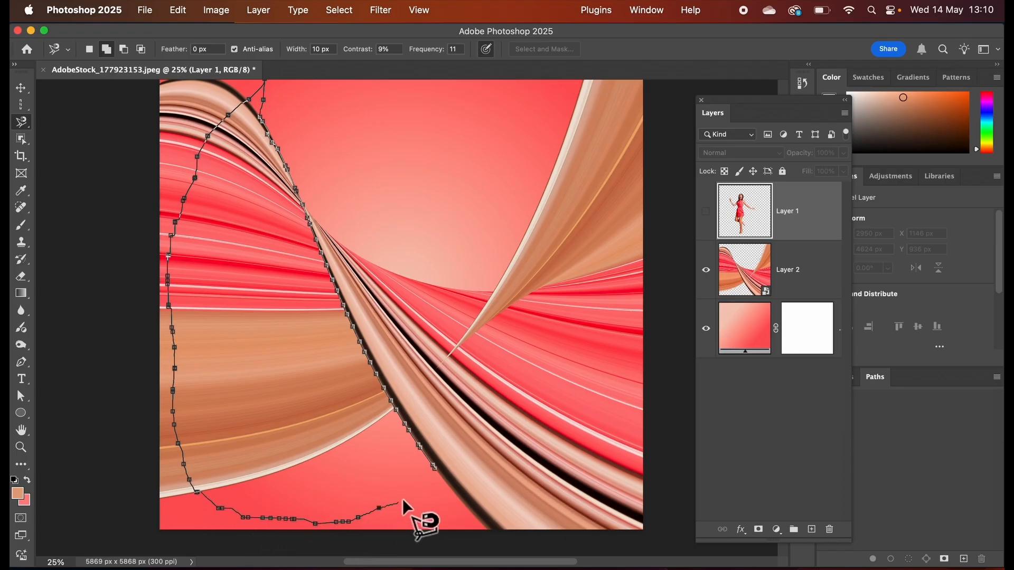
{"action": "left_click", "coordinate": [435, 468]}
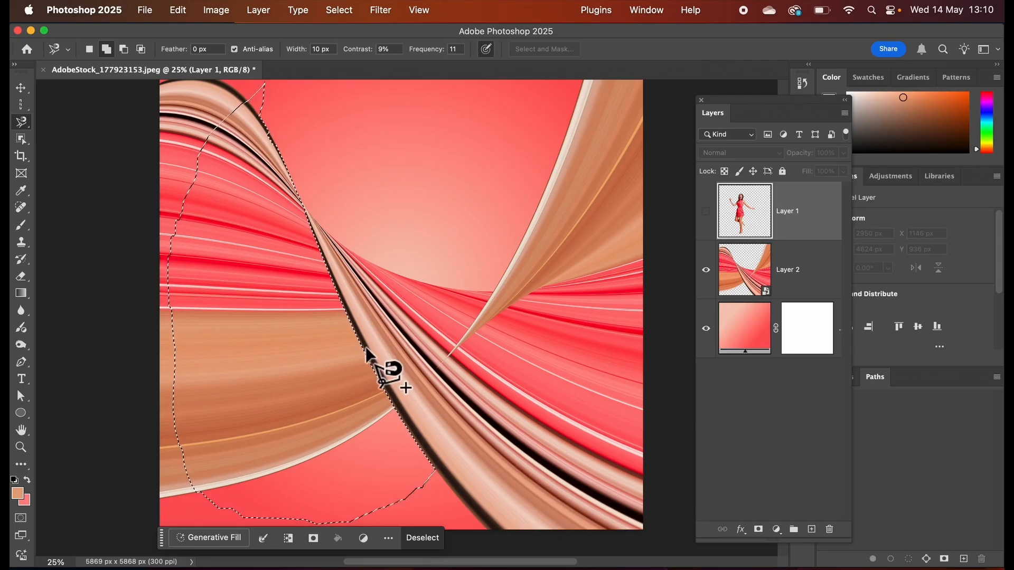
Add a new layer above Layer 1 and choose a dark brown Brush colour based on the ribbon's dark edge.
{"action": "left_click", "coordinate": [812, 529]}
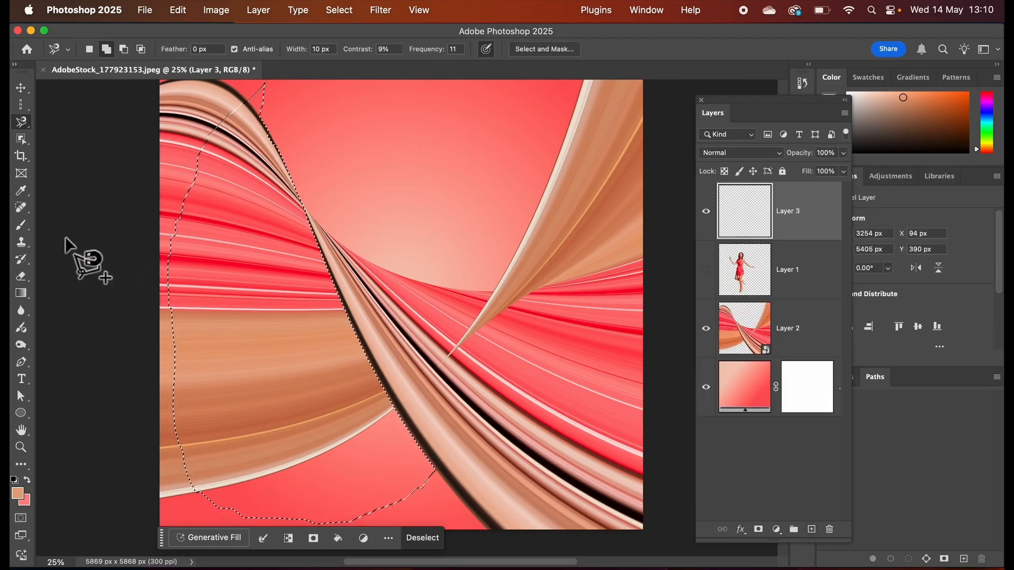
{"action": "left_click", "coordinate": [25, 230]}
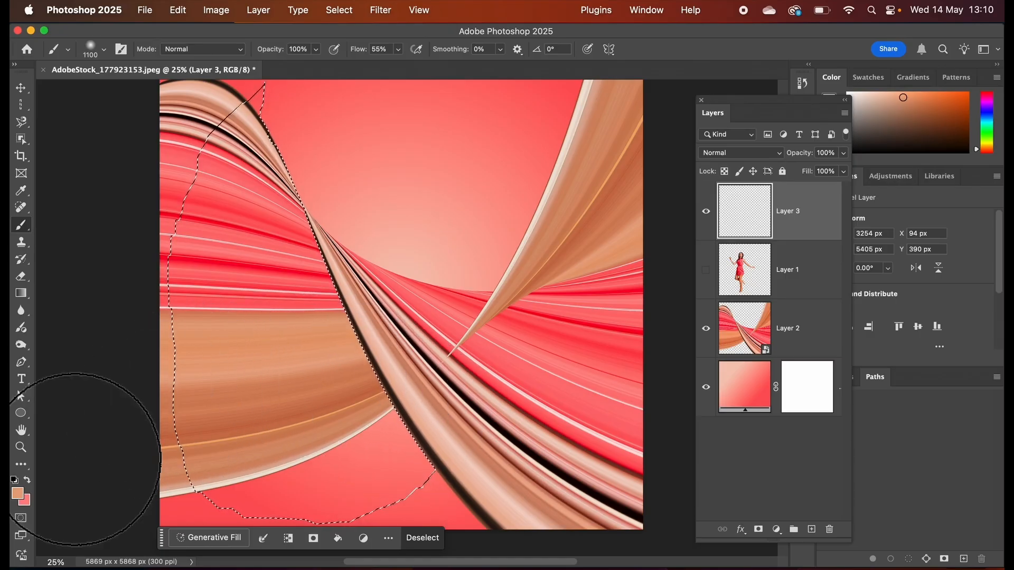
{"action": "left_click", "coordinate": [17, 493]}
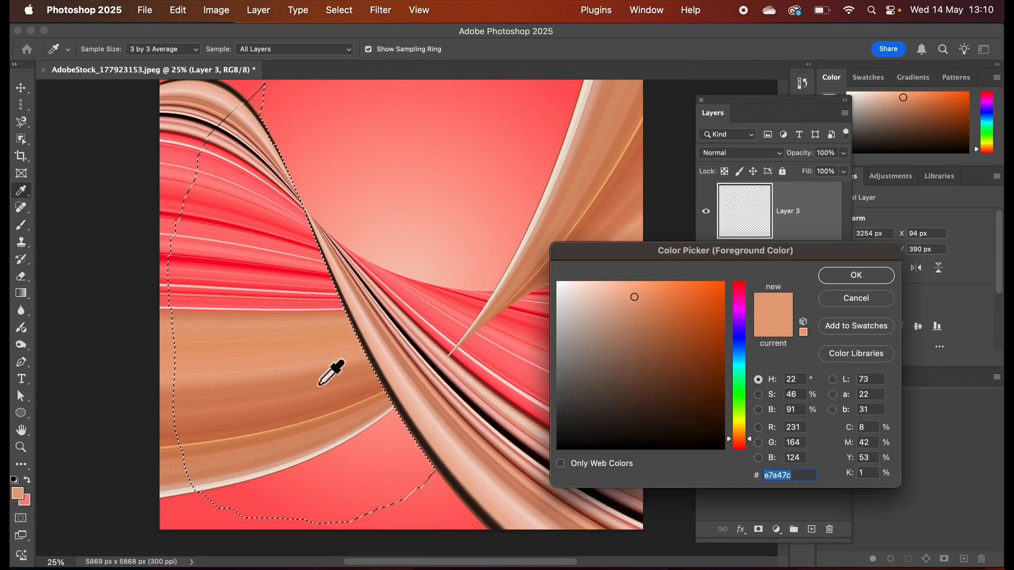
{"action": "left_click", "coordinate": [375, 387]}
{"action": "left_click_drag", "start_coordinate": [665, 324], "coordinate": [706, 395]}
{"action": "left_click", "coordinate": [837, 278]}
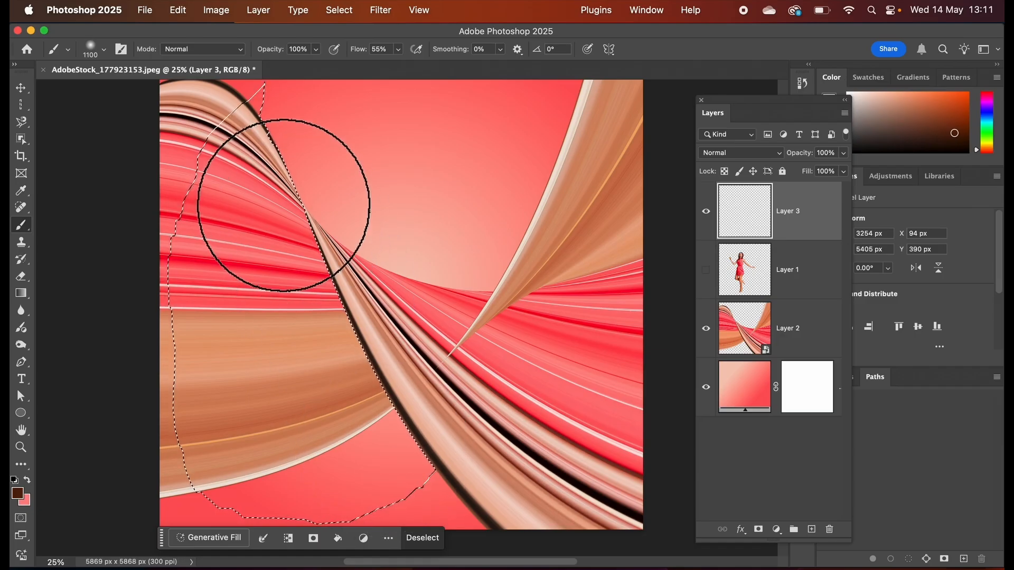
Enlarge the soft brush to 2100 px and dab a dark shadow along the ribbon edge inside the selection on Layer 3.
{"action": "left_click_drag", "start_coordinate": [306, 266], "coordinate": [382, 375]}
{"action": "key", "text": "super+z"}
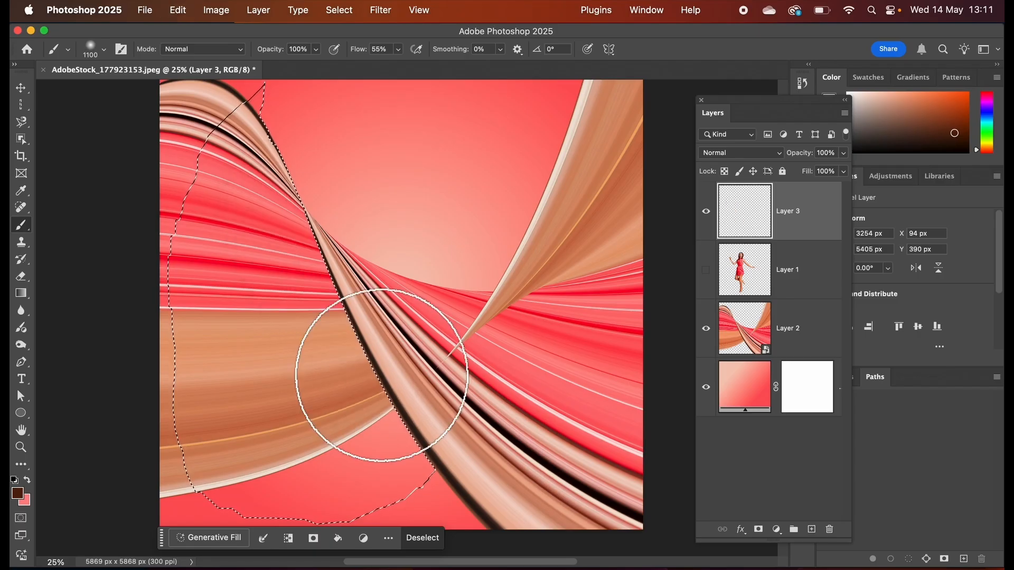
{"action": "key", "text": "bracketright"}
{"action": "key", "text": "bracketright"}
{"action": "key", "text": "bracketright"}
{"action": "key", "text": "bracketright"}
{"action": "key", "text": "bracketright"}
{"action": "key", "text": "bracketright"}
{"action": "key", "text": "bracketright"}
{"action": "key", "text": "bracketright"}
{"action": "key", "text": "bracketright"}
{"action": "key", "text": "bracketright"}
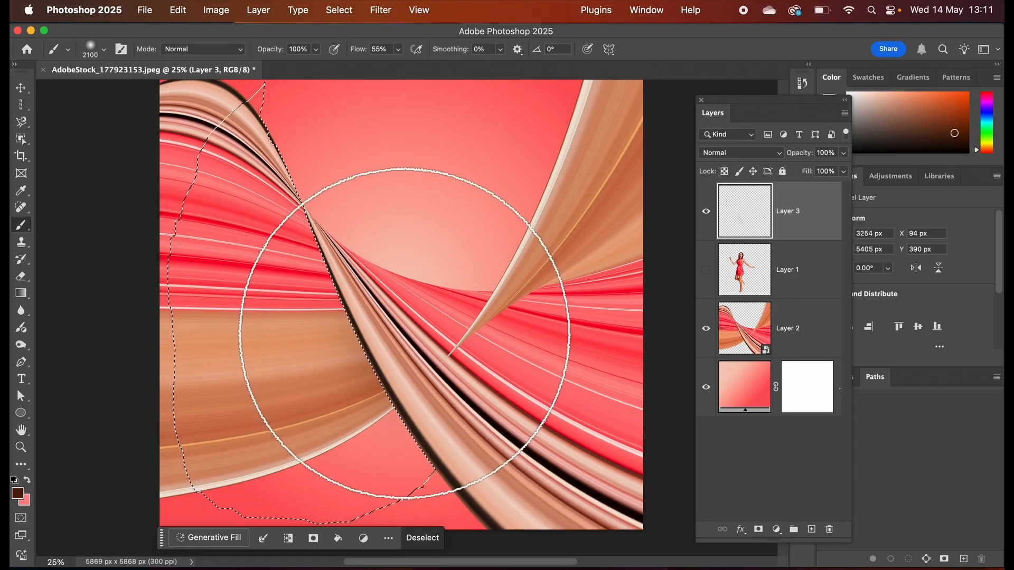
{"action": "left_click", "coordinate": [396, 304]}
{"action": "left_click", "coordinate": [383, 272]}
{"action": "left_click", "coordinate": [377, 221]}
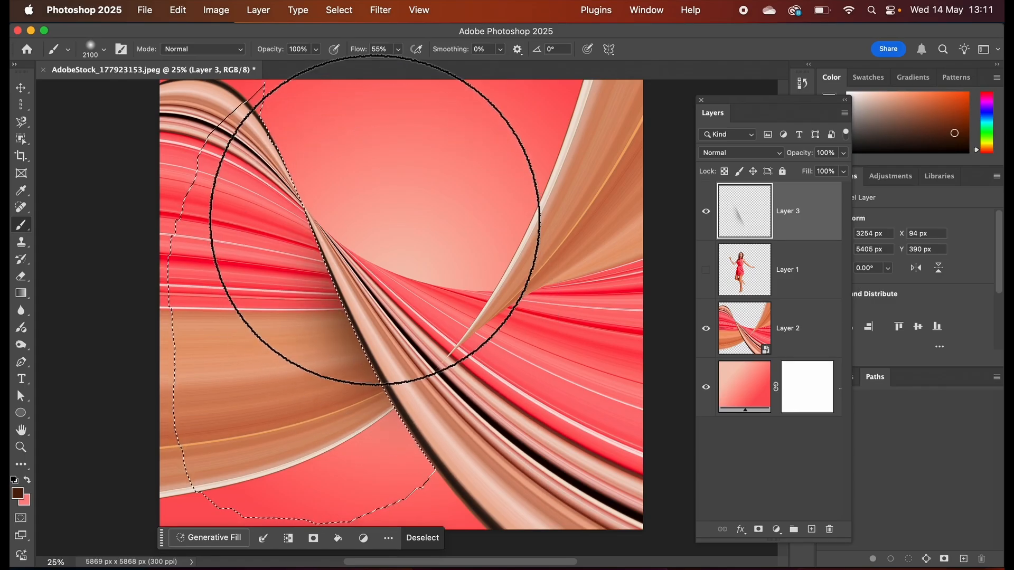
{"action": "left_click", "coordinate": [377, 338]}
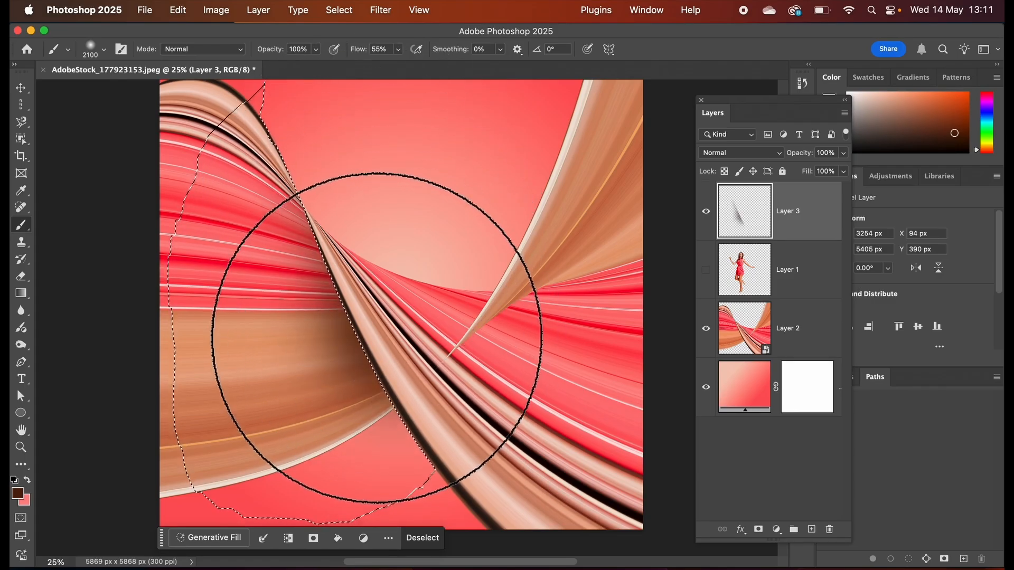
{"action": "left_click", "coordinate": [329, 195]}
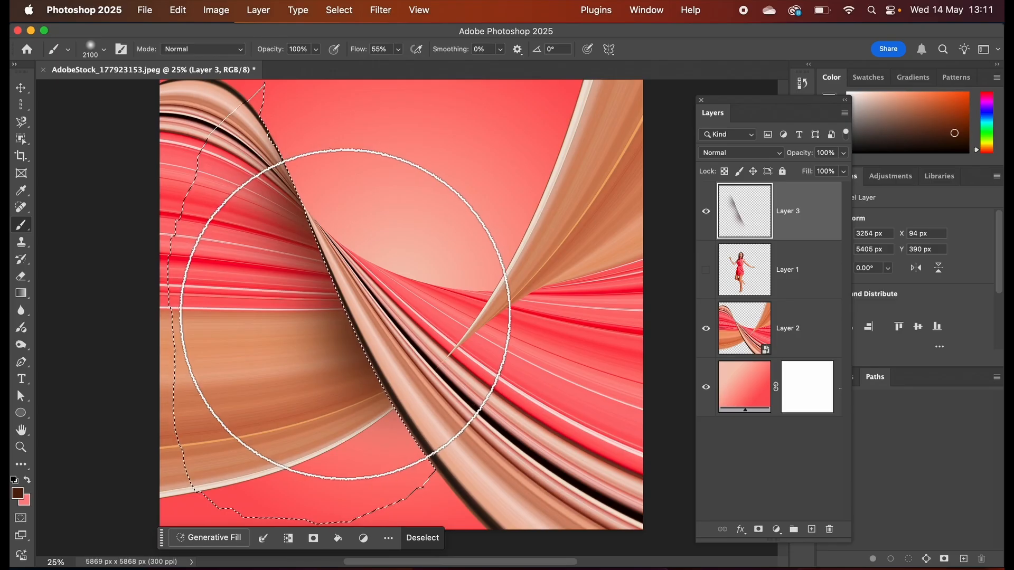
{"action": "left_click", "coordinate": [359, 350]}
{"action": "left_click", "coordinate": [318, 248]}
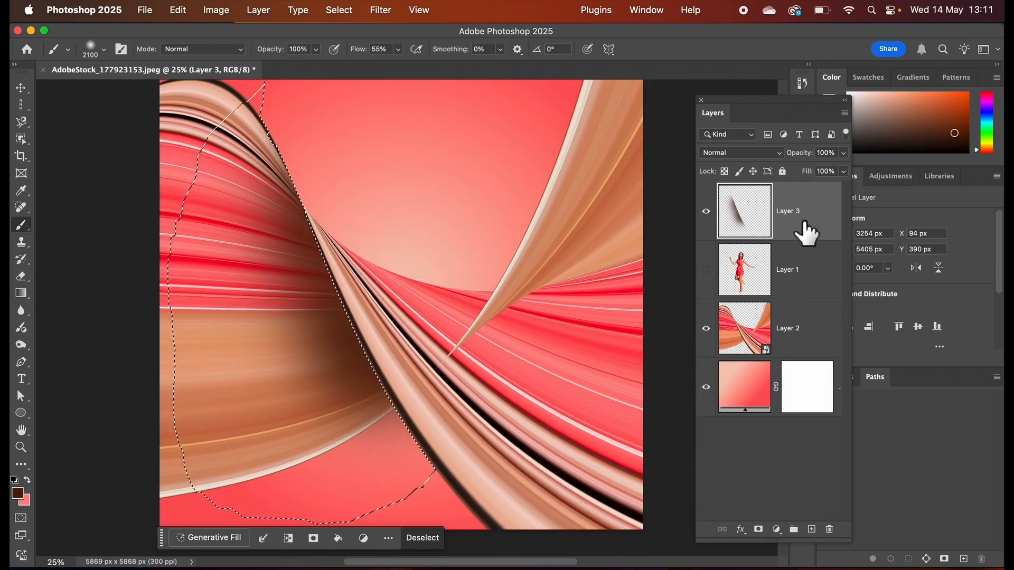
Place the shadow layer, Layer 3, directly above Layer 2 and clip it to that layer, clearing the selection.
{"action": "mouse_move", "coordinate": [797, 211]}
{"action": "left_mouse_down"}
{"action": "mouse_move", "coordinate": [793, 274]}
{"action": "mouse_move", "coordinate": [802, 299]}
{"action": "left_mouse_up"}
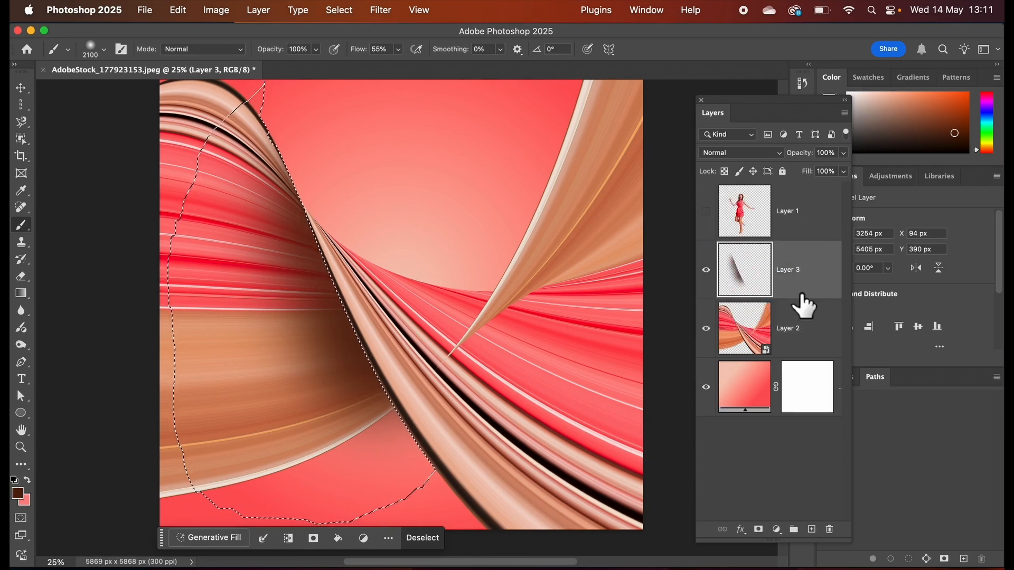
{"action": "left_click", "coordinate": [341, 11]}
{"action": "left_click", "coordinate": [360, 49]}
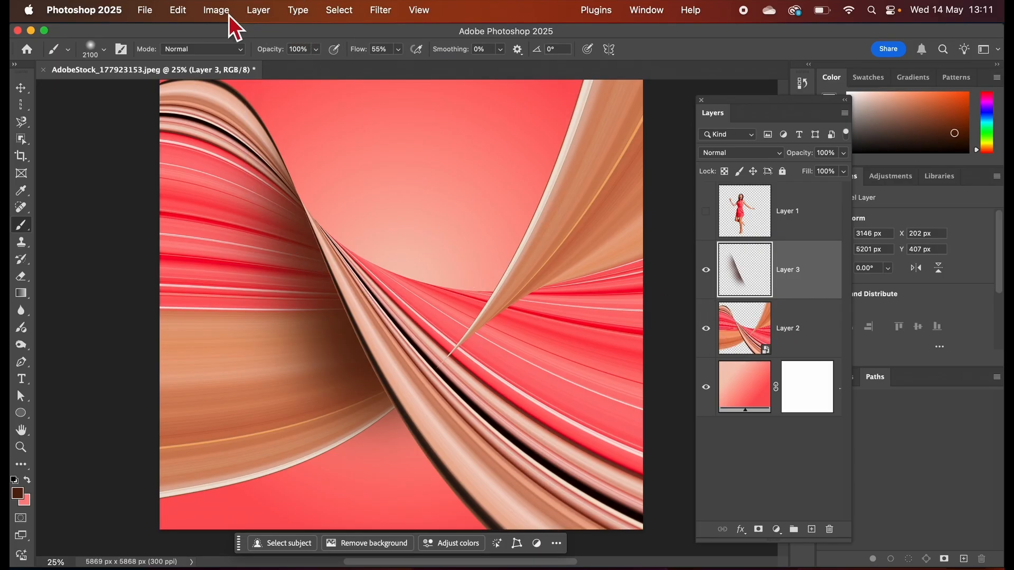
{"action": "left_click", "coordinate": [256, 12]}
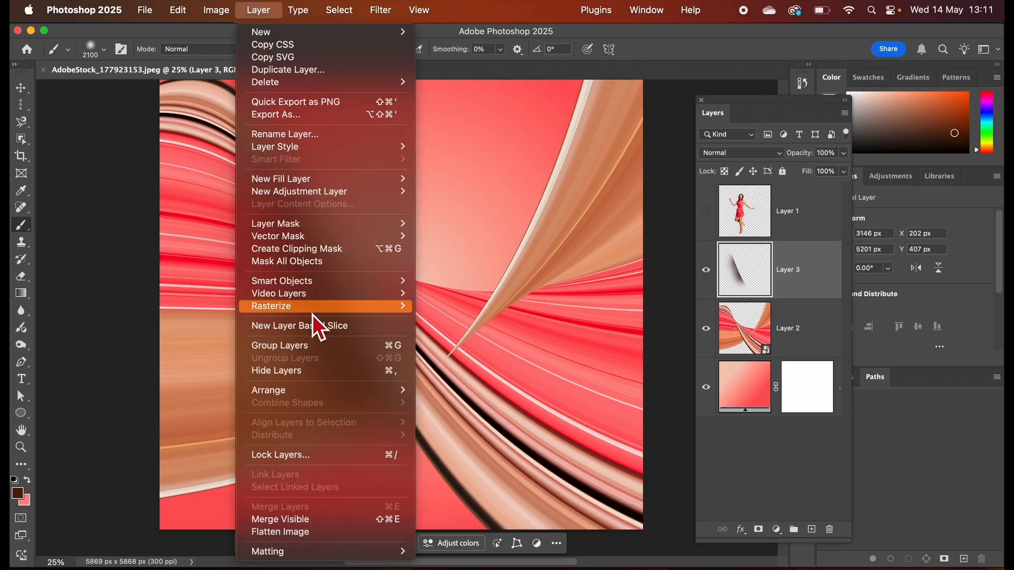
{"action": "left_click", "coordinate": [321, 253]}
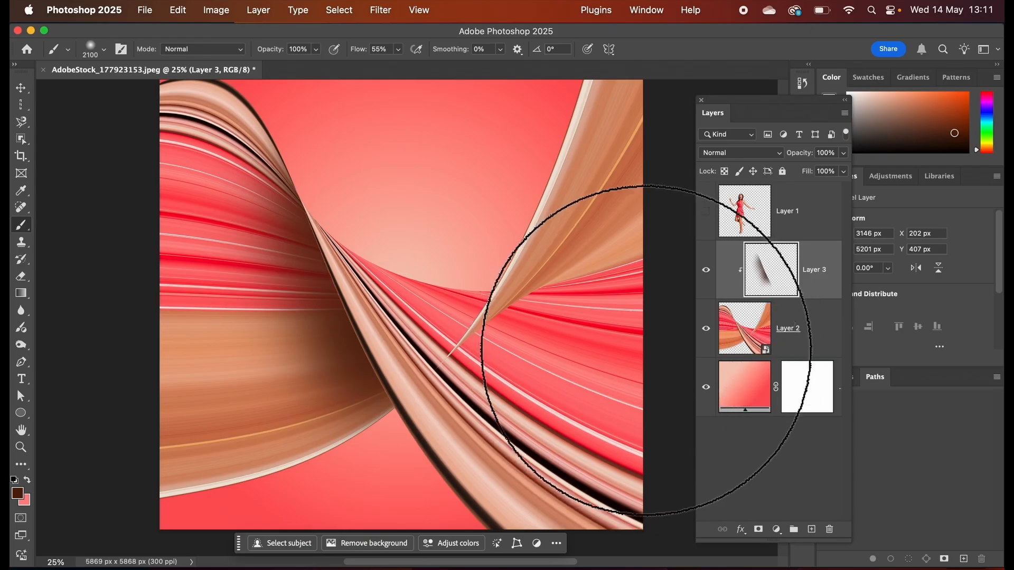
Set the shadow layer's blend mode to Multiply and lower its opacity to soften the shading.
{"action": "left_click", "coordinate": [780, 155]}
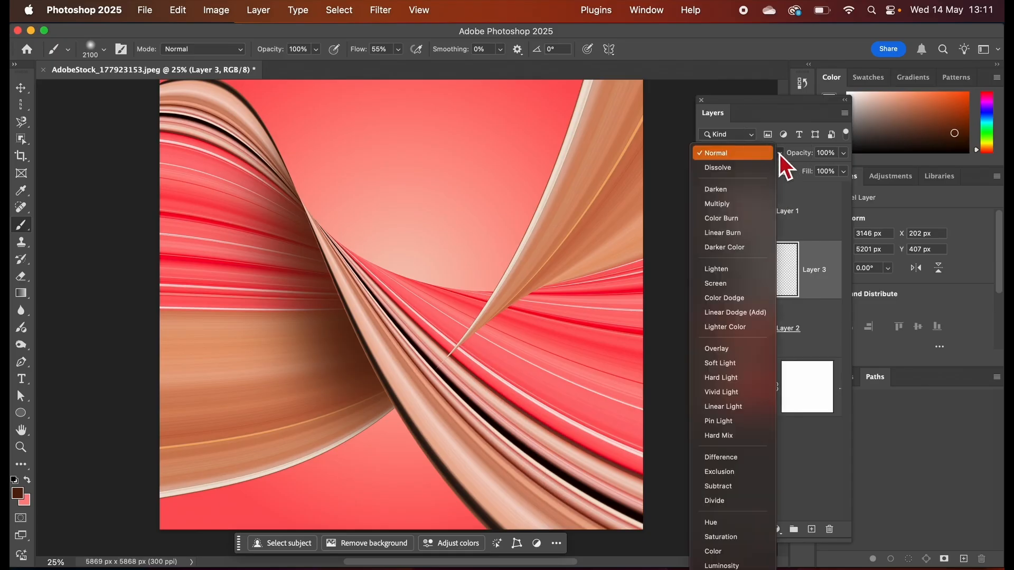
{"action": "left_click", "coordinate": [740, 206]}
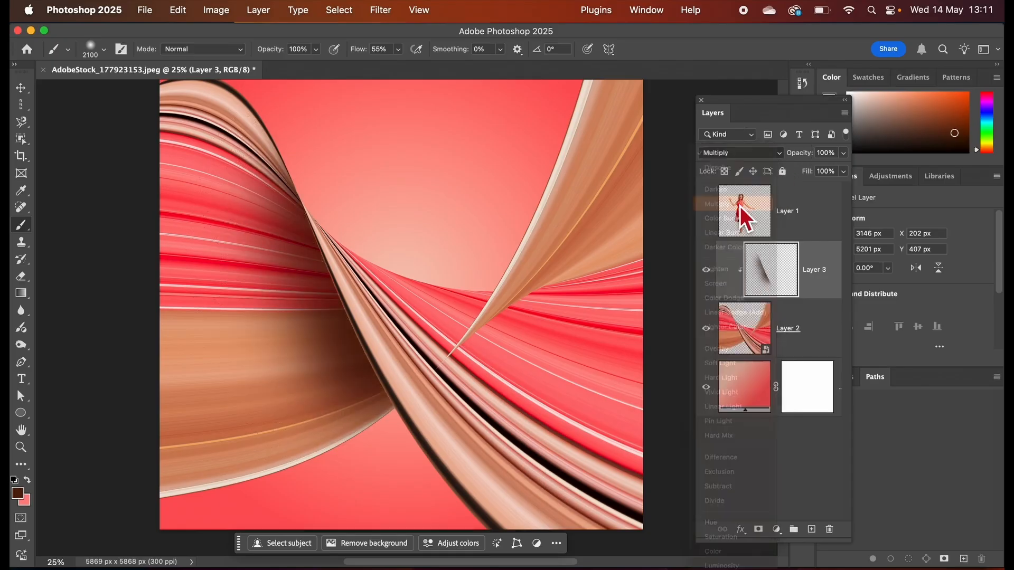
{"action": "left_click", "coordinate": [844, 156]}
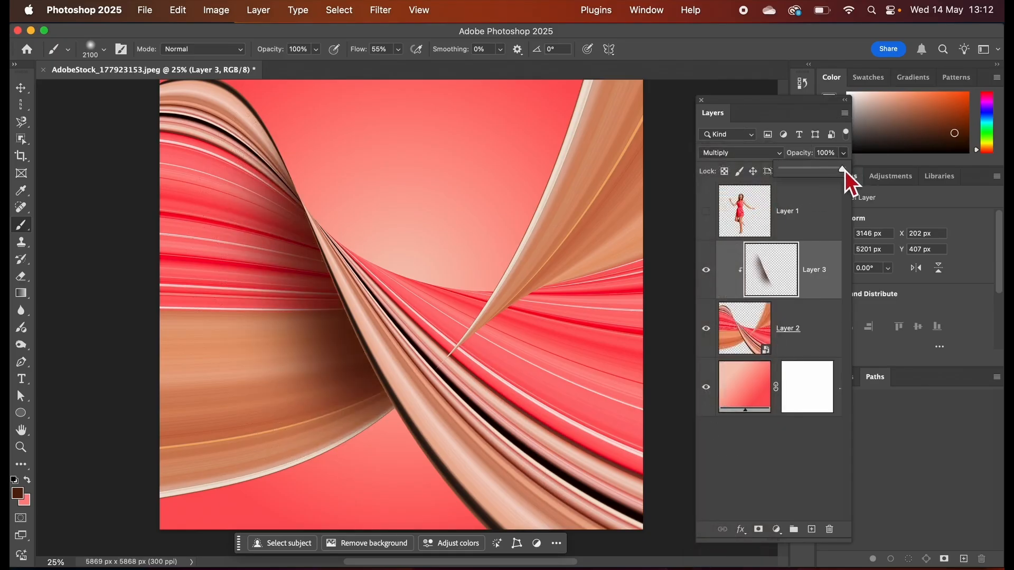
{"action": "left_click_drag", "start_coordinate": [844, 174], "coordinate": [822, 174]}
{"action": "left_click", "coordinate": [823, 210]}
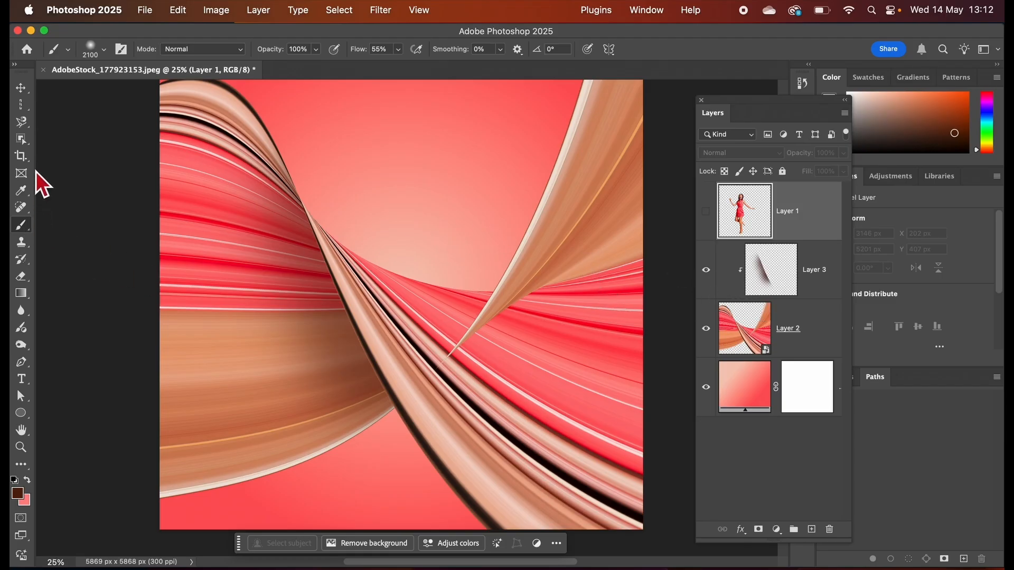
Hide Layer 3 and outline the red ribbon area beneath the tan ribbon's fold on Layer 2 with the Magnetic Lasso.
{"action": "left_click", "coordinate": [21, 122]}
{"action": "right_click", "coordinate": [22, 126]}
{"action": "left_click", "coordinate": [71, 151]}
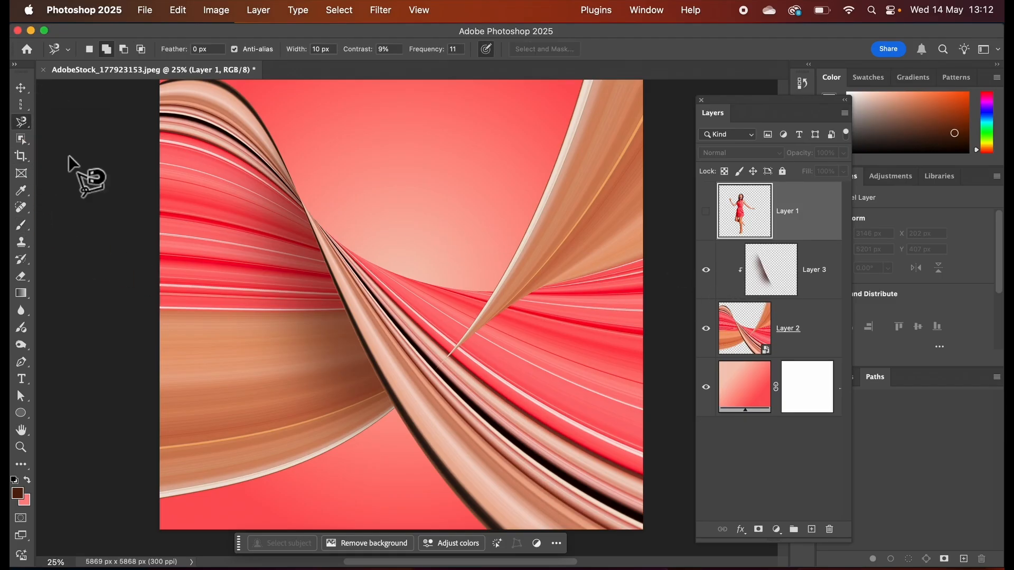
{"action": "left_click", "coordinate": [735, 332]}
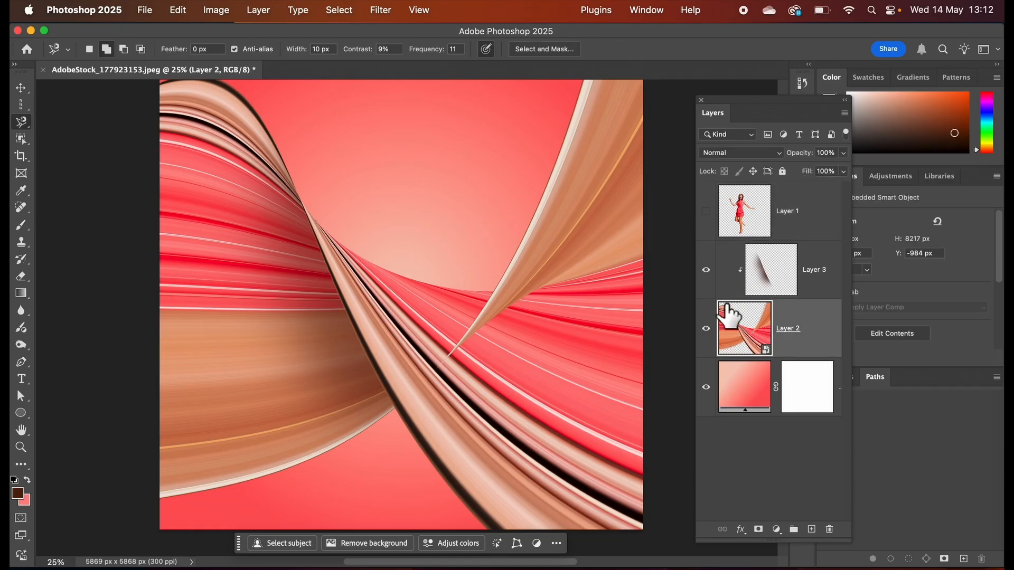
{"action": "left_click", "coordinate": [706, 270]}
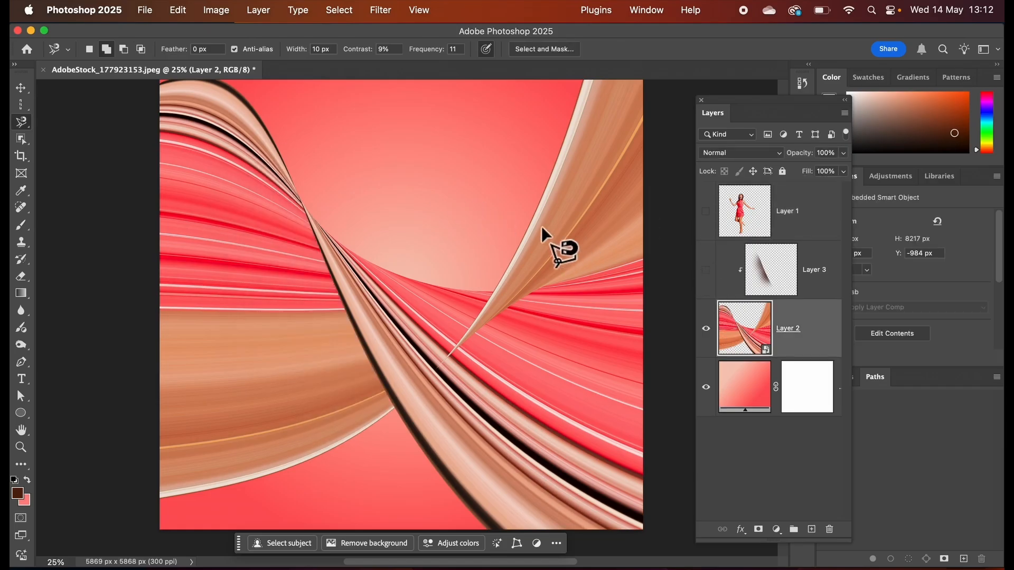
{"action": "left_click", "coordinate": [445, 362]}
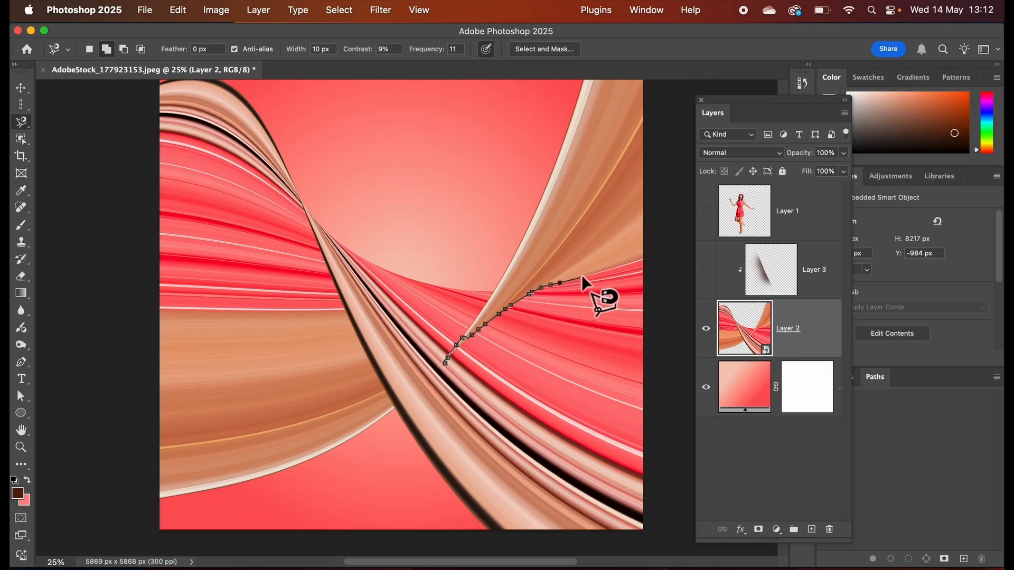
{"action": "left_click", "coordinate": [446, 361]}
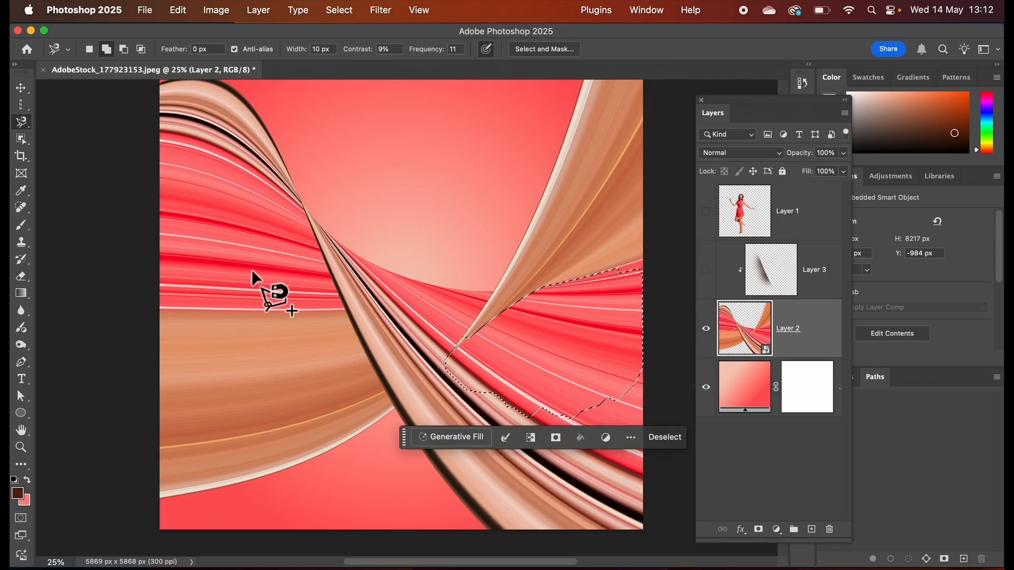
Set the Brush colour to dark red #ac1219 based on the red ribbon, and add a new layer above Layer 3.
{"action": "left_click", "coordinate": [28, 230]}
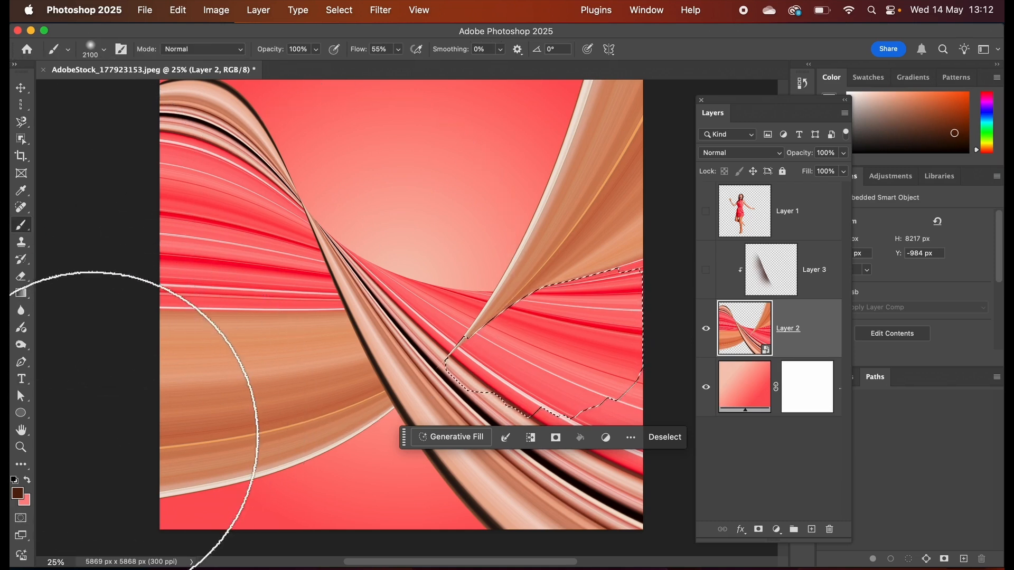
{"action": "left_click", "coordinate": [20, 495]}
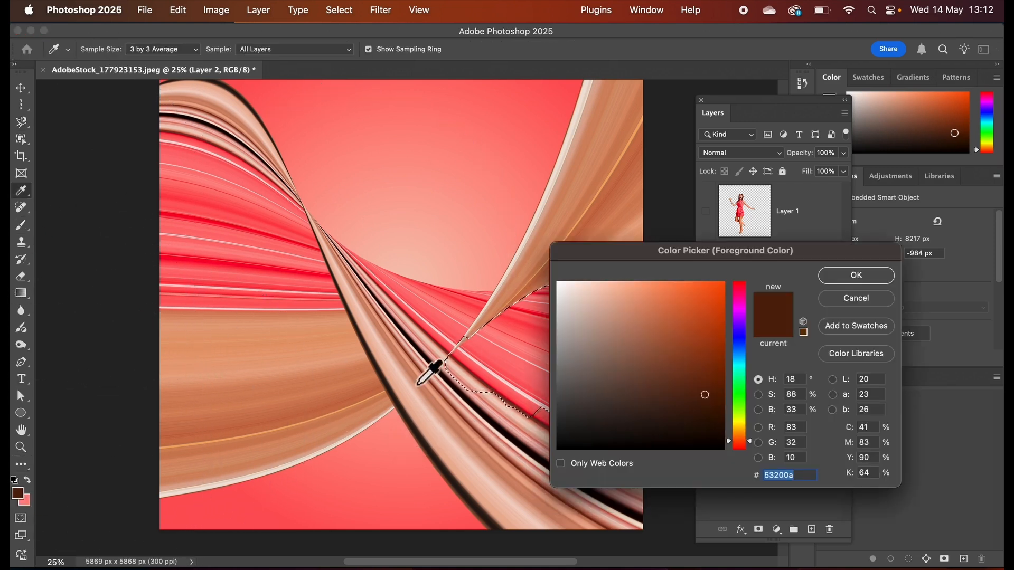
{"action": "left_click", "coordinate": [532, 305]}
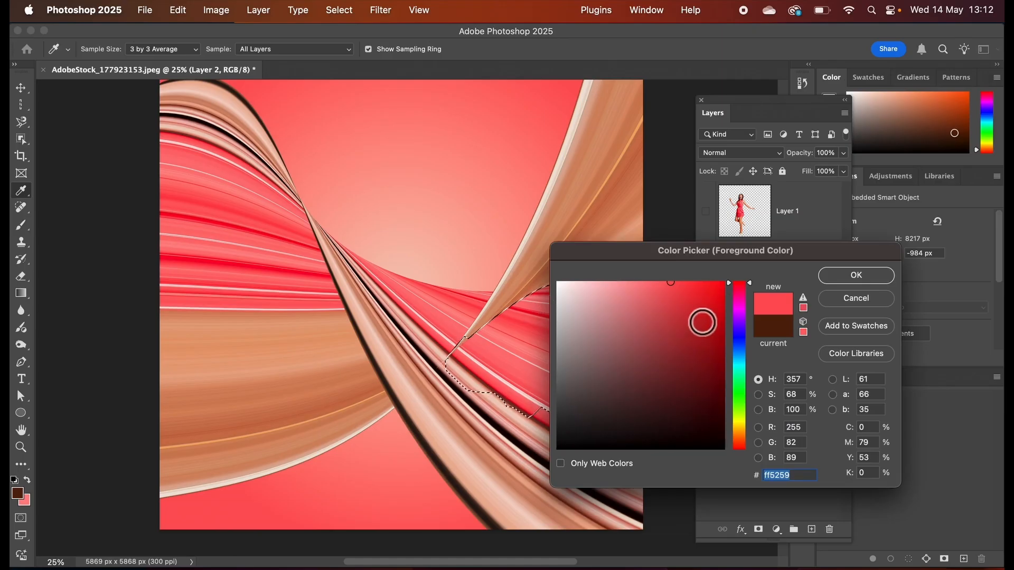
{"action": "left_click", "coordinate": [708, 336]}
{"action": "left_click", "coordinate": [837, 275]}
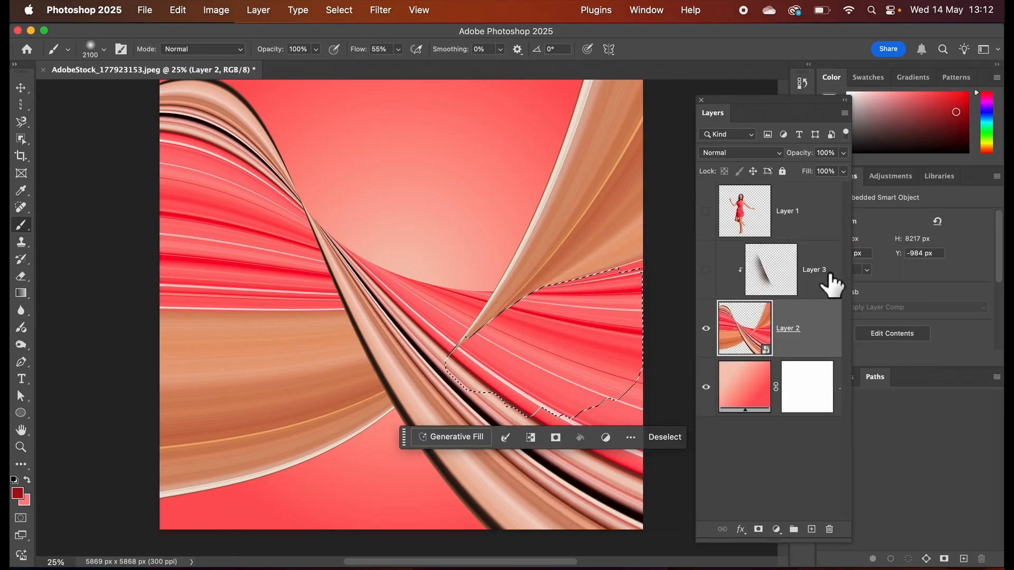
{"action": "left_click", "coordinate": [801, 268]}
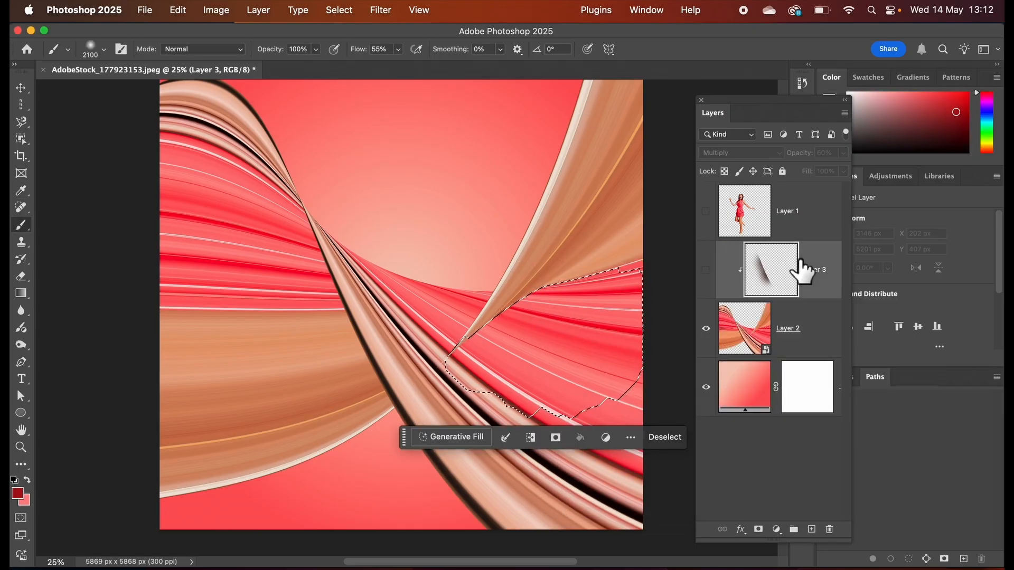
{"action": "left_click", "coordinate": [812, 529]}
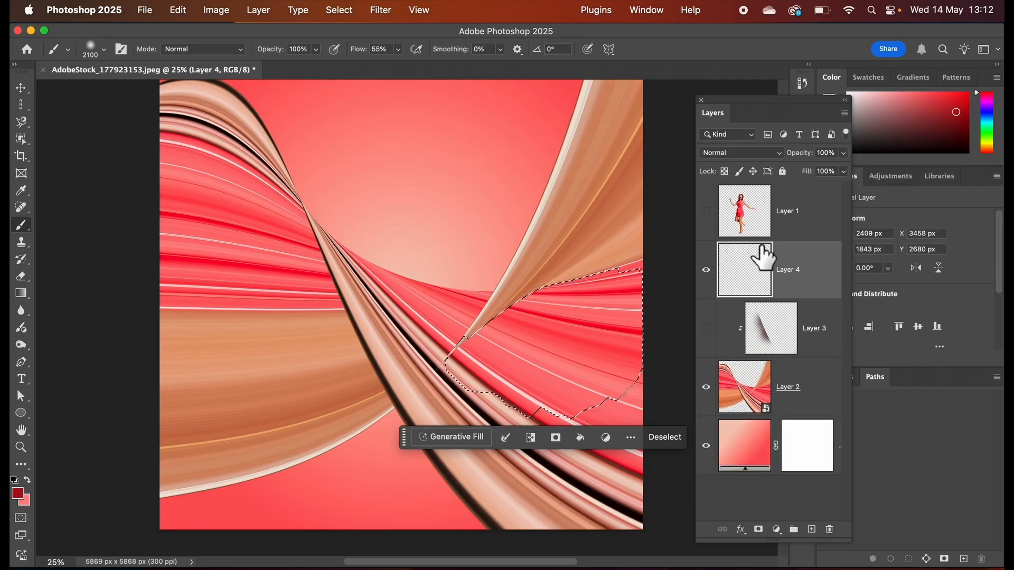
Paint a soft 1400 px shadow along the tan ribbon's edge inside the selection on Layer 4, and clear the selection.
{"action": "key", "text": "bracketleft"}
{"action": "key", "text": "bracketleft"}
{"action": "key", "text": "bracketleft"}
{"action": "key", "text": "bracketleft"}
{"action": "key", "text": "bracketleft"}
{"action": "key", "text": "bracketleft"}
{"action": "key", "text": "bracketleft"}
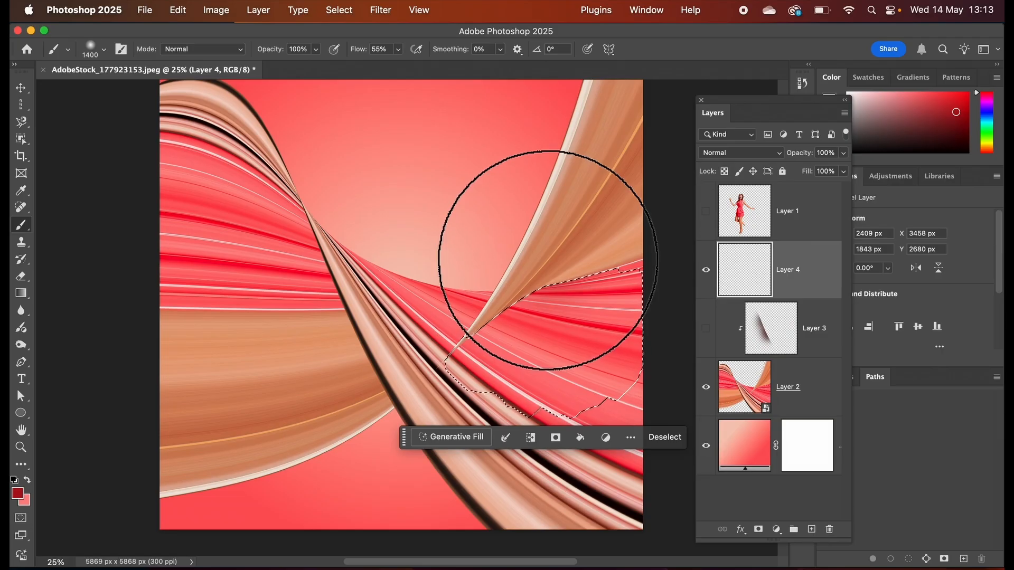
{"action": "left_click_drag", "start_coordinate": [546, 261], "coordinate": [598, 263]}
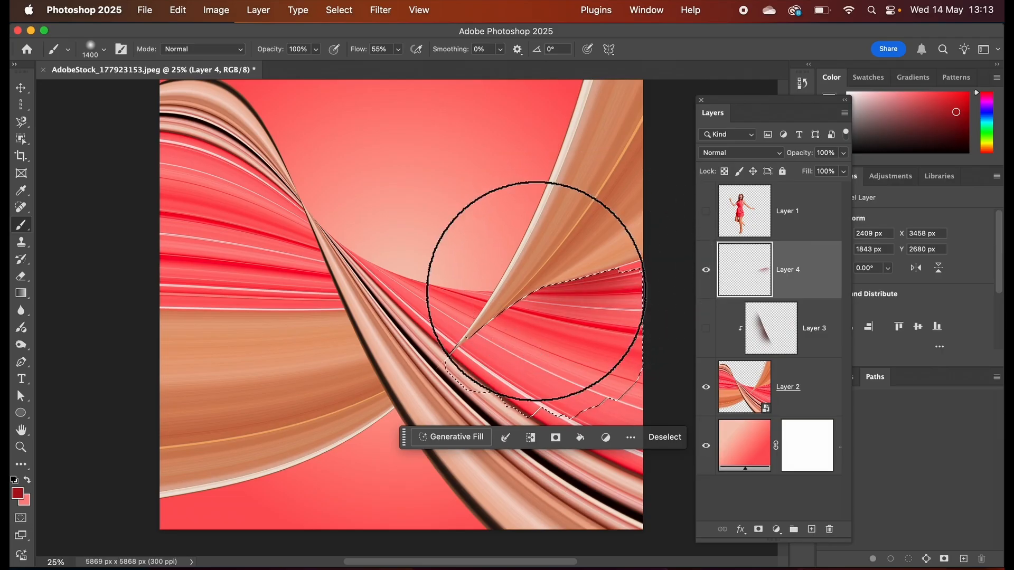
{"action": "mouse_move", "coordinate": [536, 291]}
{"action": "left_mouse_down"}
{"action": "mouse_move", "coordinate": [518, 324]}
{"action": "mouse_move", "coordinate": [516, 310]}
{"action": "mouse_move", "coordinate": [574, 297]}
{"action": "left_mouse_up"}
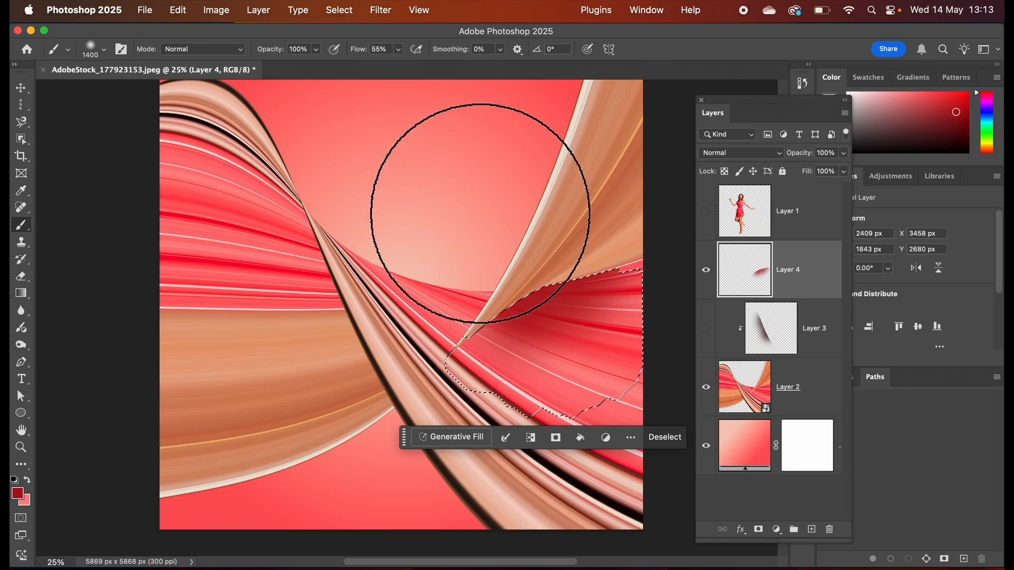
{"action": "left_click", "coordinate": [340, 11]}
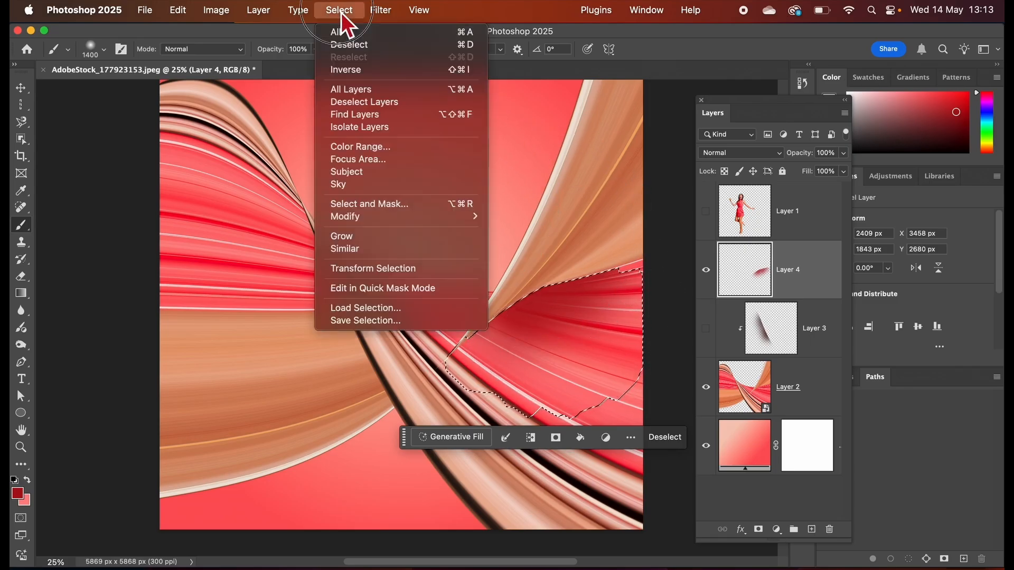
{"action": "left_click", "coordinate": [358, 45]}
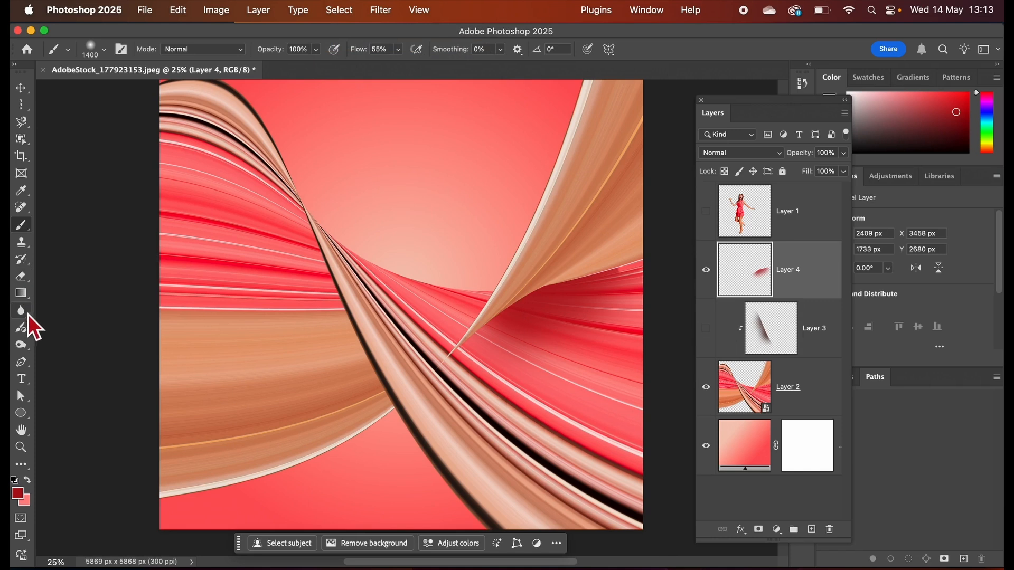
Erase the stray end of the red shadow near the canvas edge on Layer 4 with a soft 460 px Eraser.
{"action": "left_click", "coordinate": [23, 279]}
{"action": "right_click", "coordinate": [26, 282]}
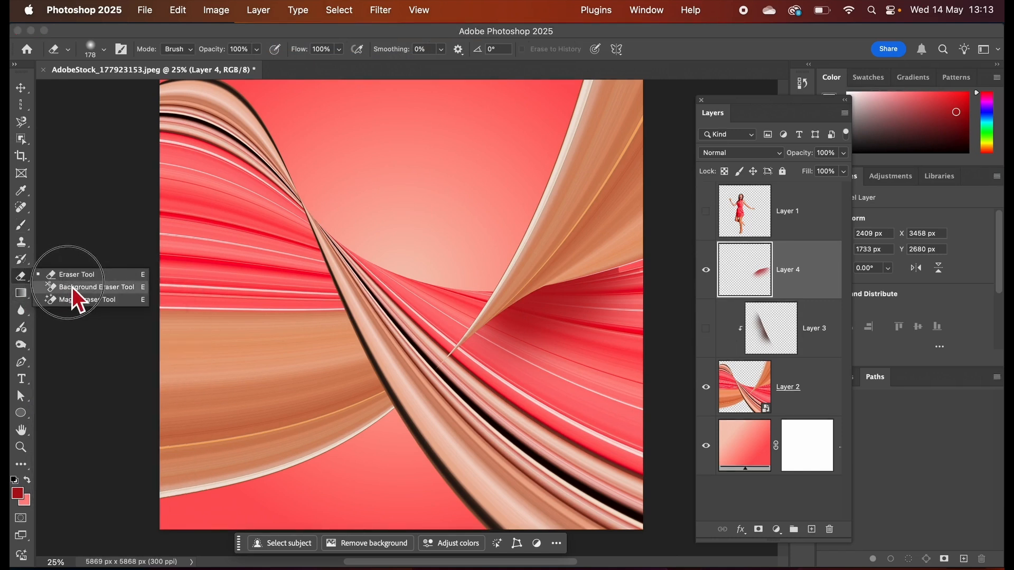
{"action": "left_click", "coordinate": [79, 277]}
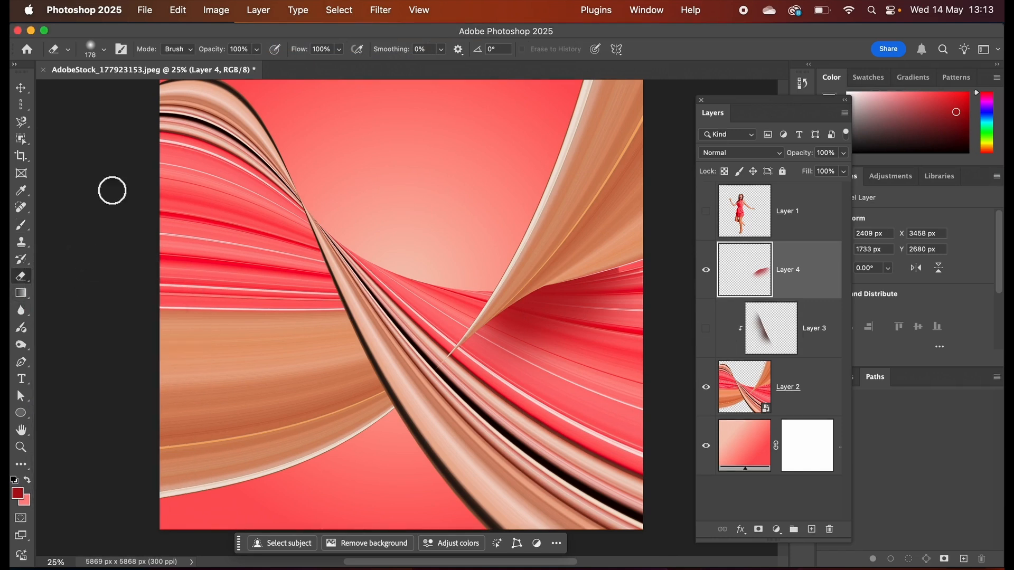
{"action": "left_click", "coordinate": [105, 50]}
{"action": "left_click", "coordinate": [109, 54]}
{"action": "left_click", "coordinate": [104, 51]}
{"action": "left_click_drag", "start_coordinate": [139, 90], "coordinate": [161, 93]}
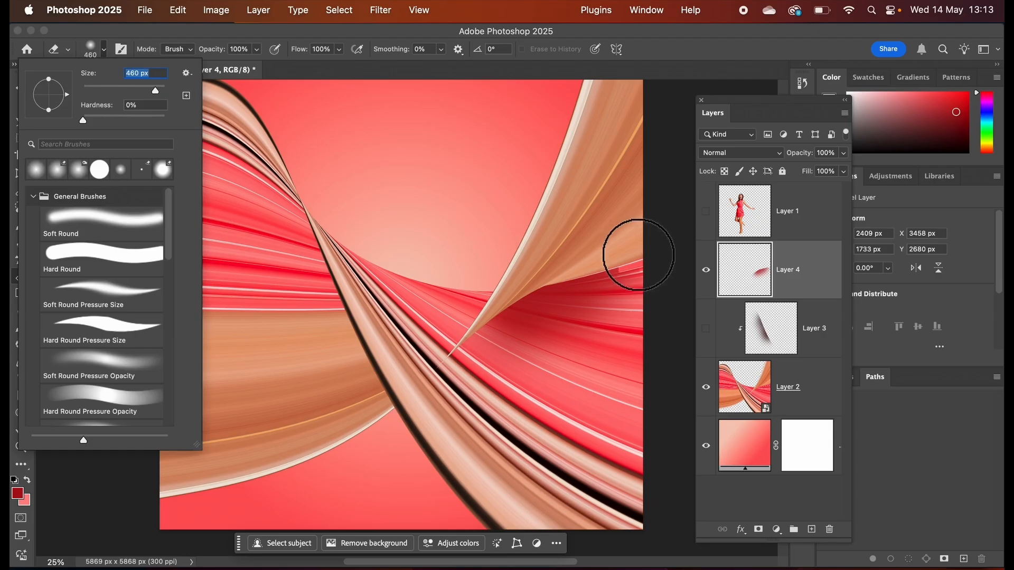
{"action": "left_click", "coordinate": [626, 253]}
{"action": "mouse_move", "coordinate": [627, 253]}
{"action": "left_mouse_down"}
{"action": "mouse_move", "coordinate": [590, 250]}
{"action": "mouse_move", "coordinate": [616, 260]}
{"action": "left_mouse_up"}
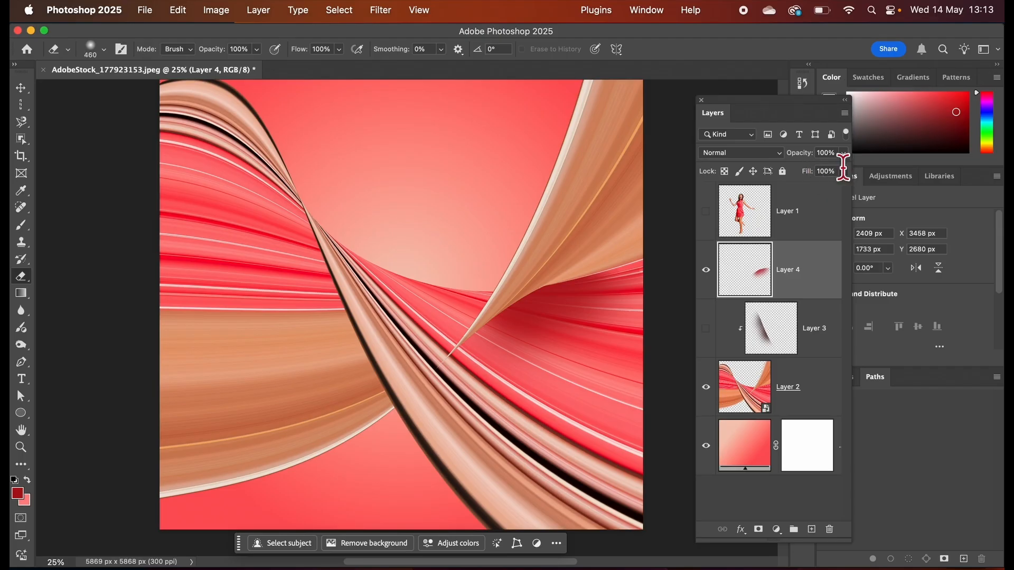
Set Layer 4 to Multiply at 74% opacity and make Layer 3 visible again.
{"action": "left_click", "coordinate": [780, 155]}
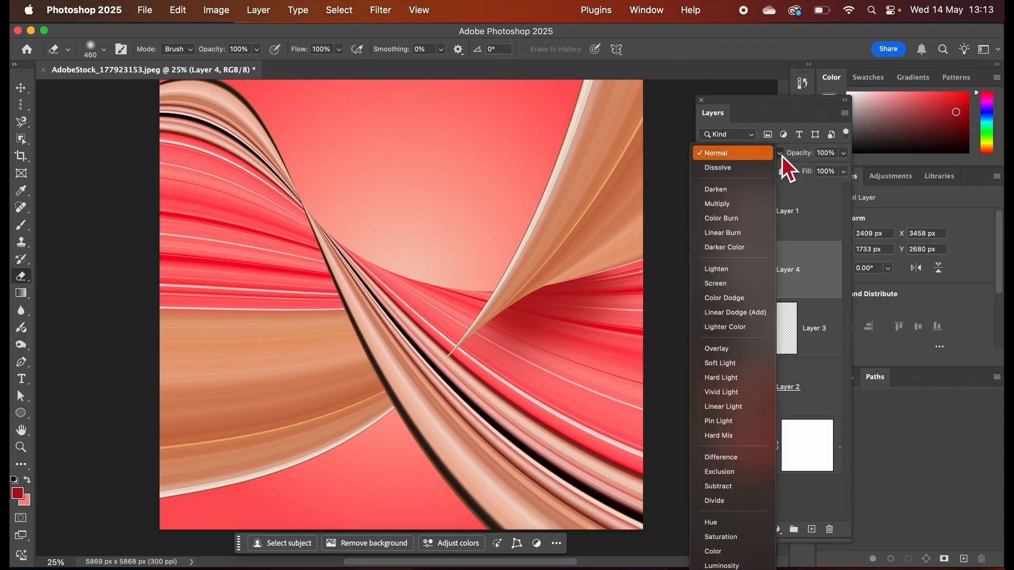
{"action": "left_click", "coordinate": [752, 206]}
{"action": "left_click", "coordinate": [843, 153]}
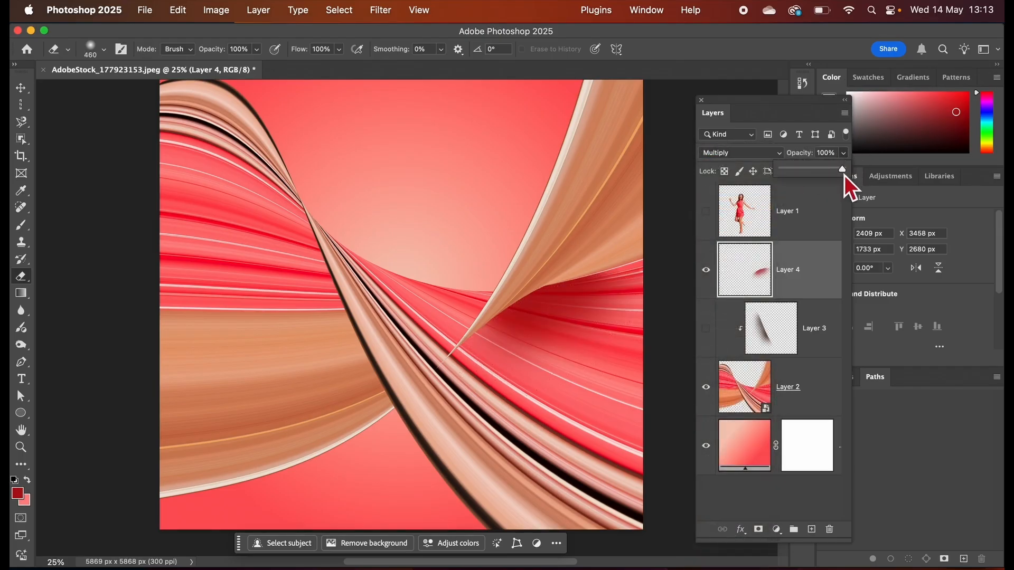
{"action": "left_click_drag", "start_coordinate": [845, 174], "coordinate": [832, 172]}
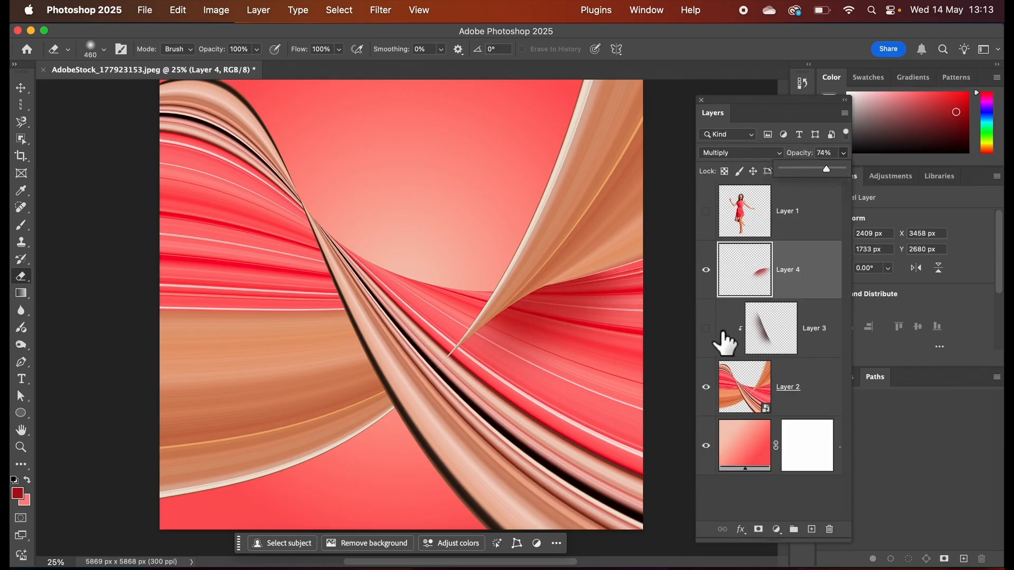
{"action": "left_click", "coordinate": [706, 328]}
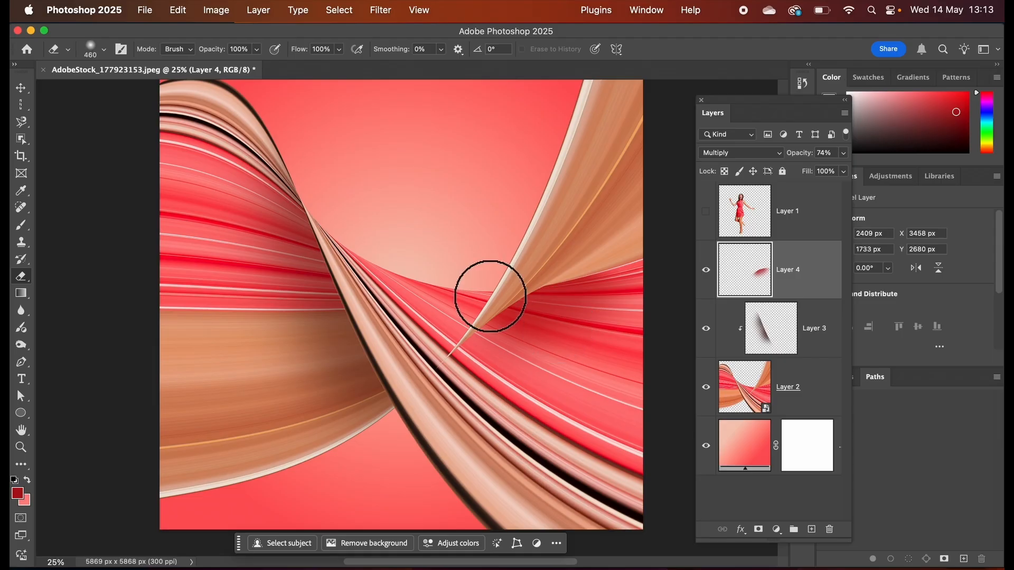
Add a new layer above Layer 4 and set the Brush colour to pale peach #f9ded6, based on the background's light centre.
{"action": "left_click", "coordinate": [812, 529]}
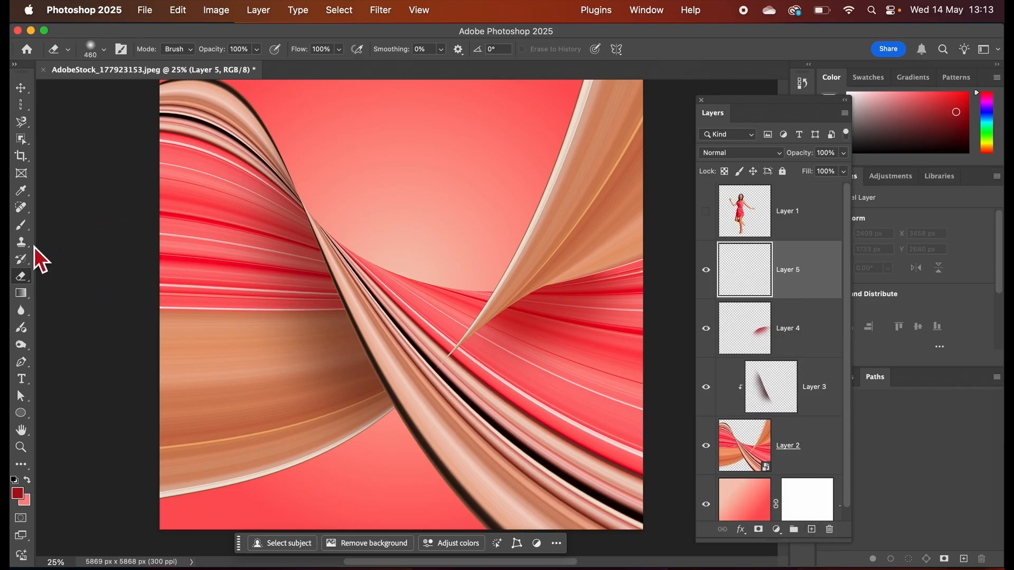
{"action": "left_click", "coordinate": [24, 225]}
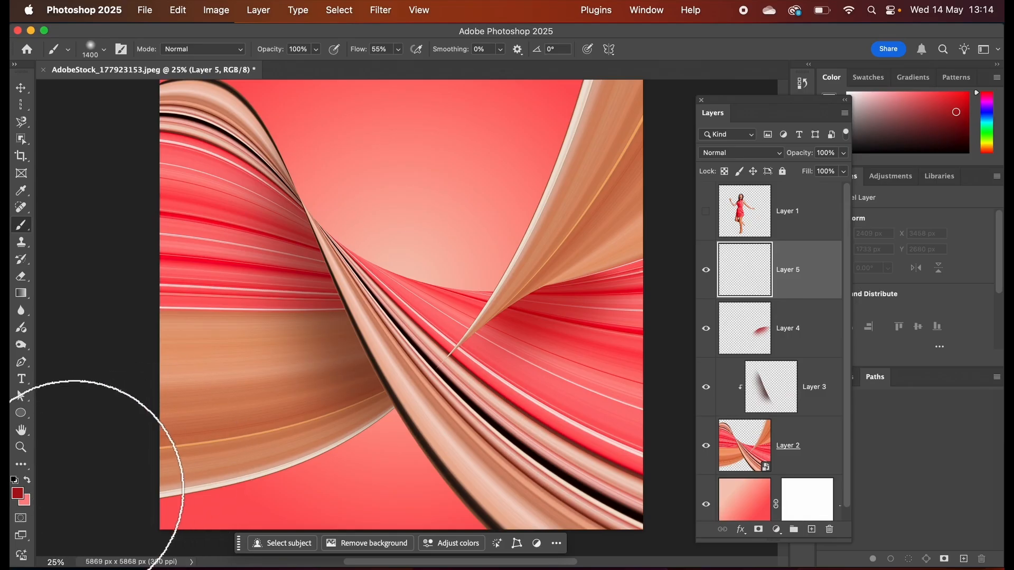
{"action": "left_click", "coordinate": [18, 493]}
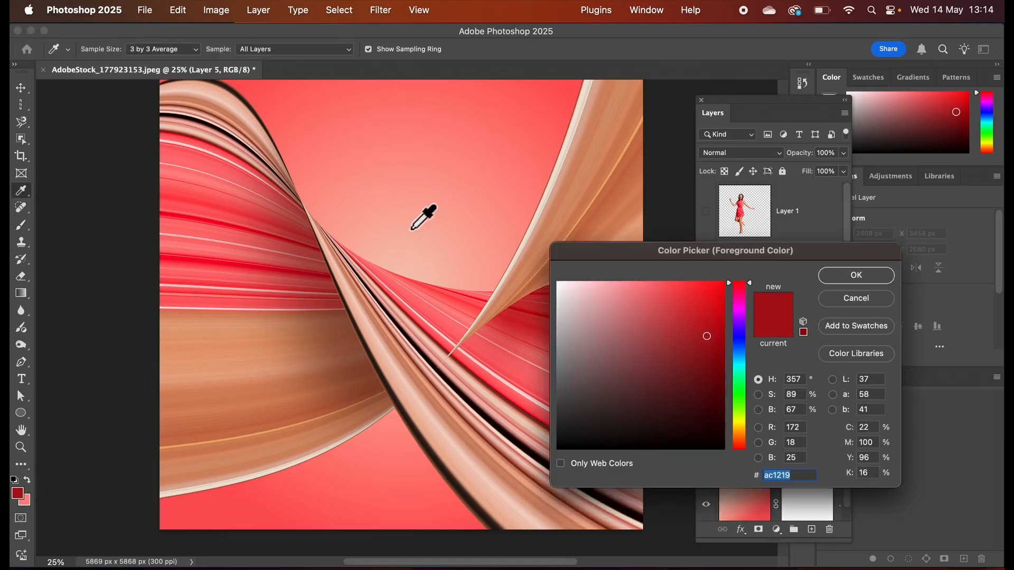
{"action": "left_click", "coordinate": [416, 265]}
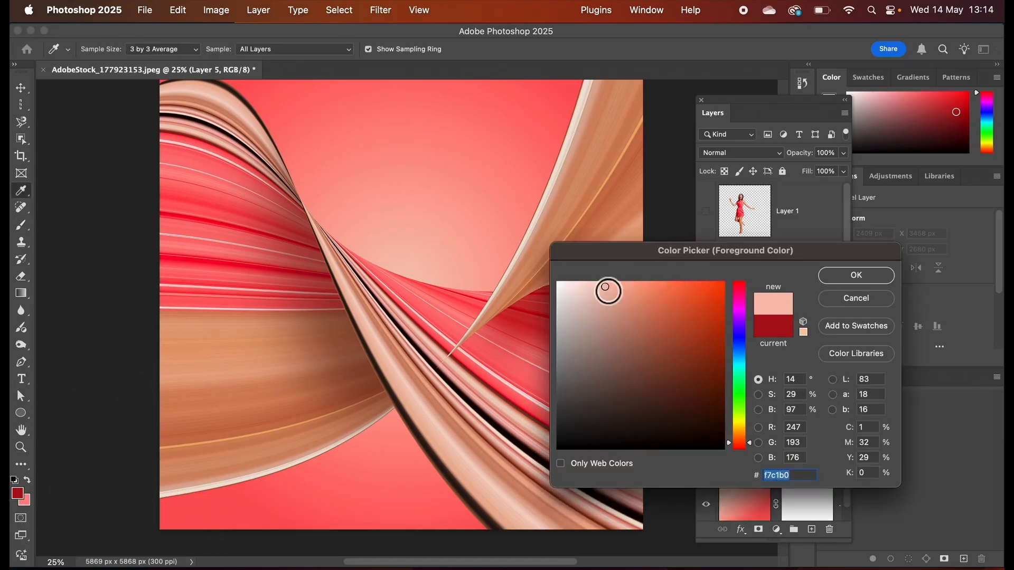
{"action": "left_click_drag", "start_coordinate": [608, 288], "coordinate": [584, 286]}
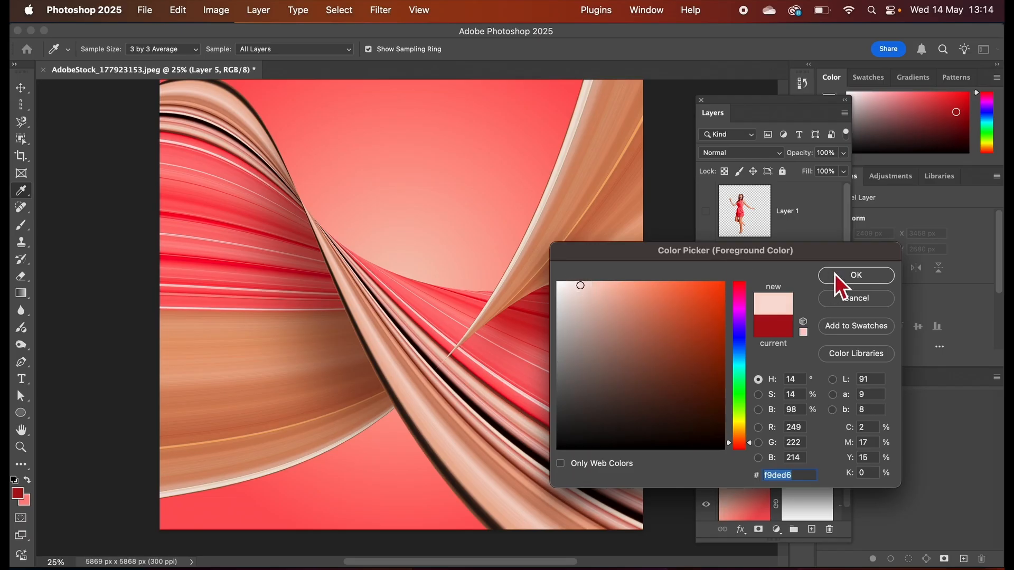
{"action": "left_click", "coordinate": [837, 276]}
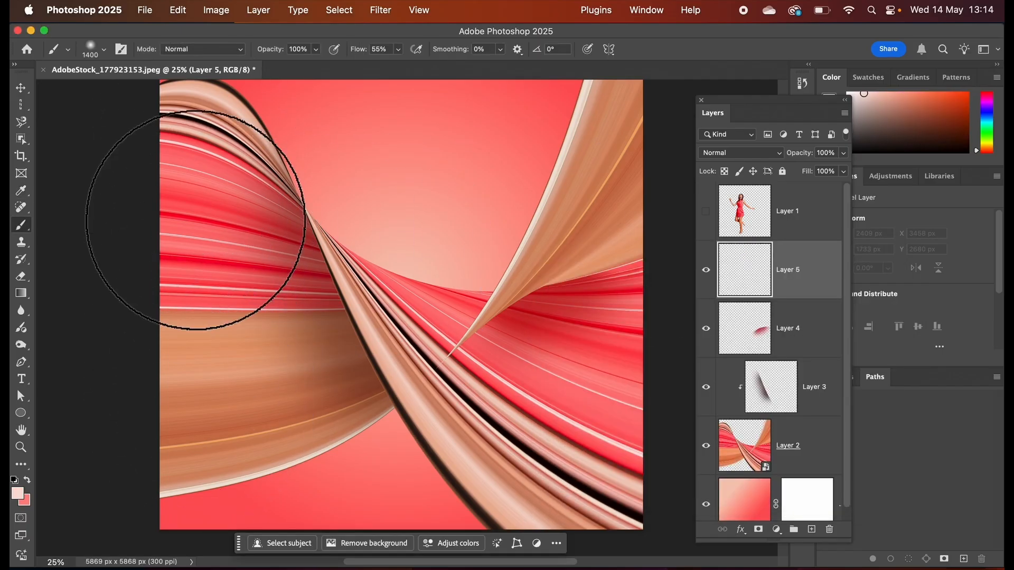
Paint soft 1400 px pale peach highlights over the outer parts of the ribbons at both sides of the canvas on Layer 5.
{"action": "mouse_move", "coordinate": [176, 182]}
{"action": "left_mouse_down"}
{"action": "mouse_move", "coordinate": [193, 347]}
{"action": "mouse_move", "coordinate": [184, 391]}
{"action": "mouse_move", "coordinate": [170, 362]}
{"action": "left_mouse_up"}
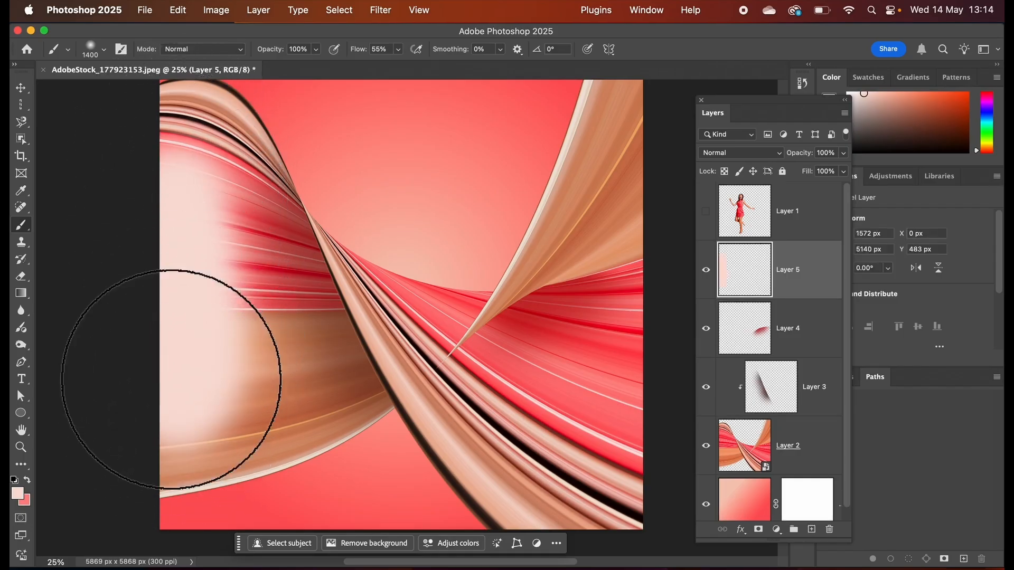
{"action": "left_click", "coordinate": [179, 135]}
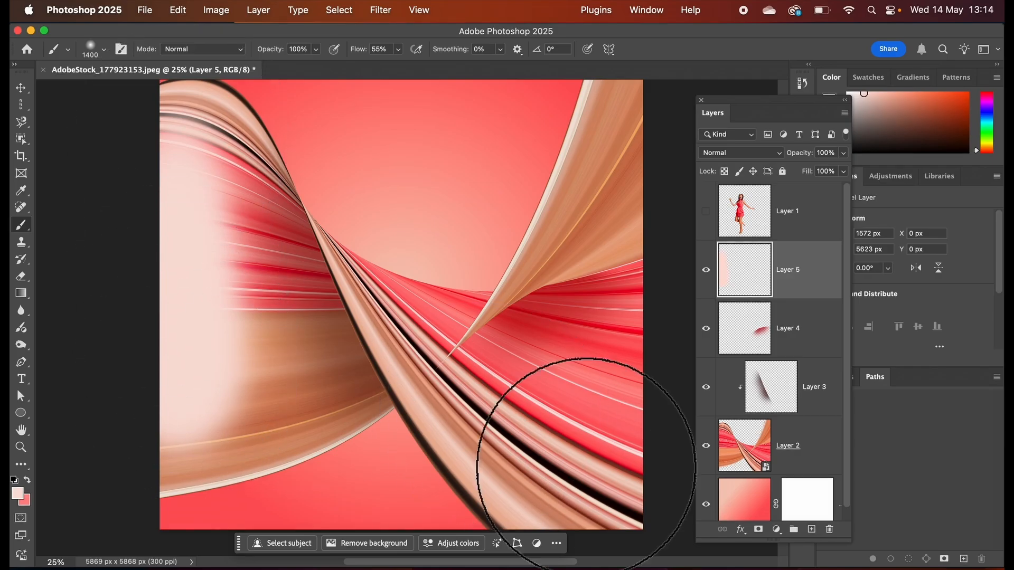
{"action": "mouse_move", "coordinate": [544, 436]}
{"action": "left_mouse_down"}
{"action": "mouse_move", "coordinate": [650, 492]}
{"action": "mouse_move", "coordinate": [575, 499]}
{"action": "mouse_move", "coordinate": [619, 507]}
{"action": "mouse_move", "coordinate": [630, 423]}
{"action": "left_mouse_up"}
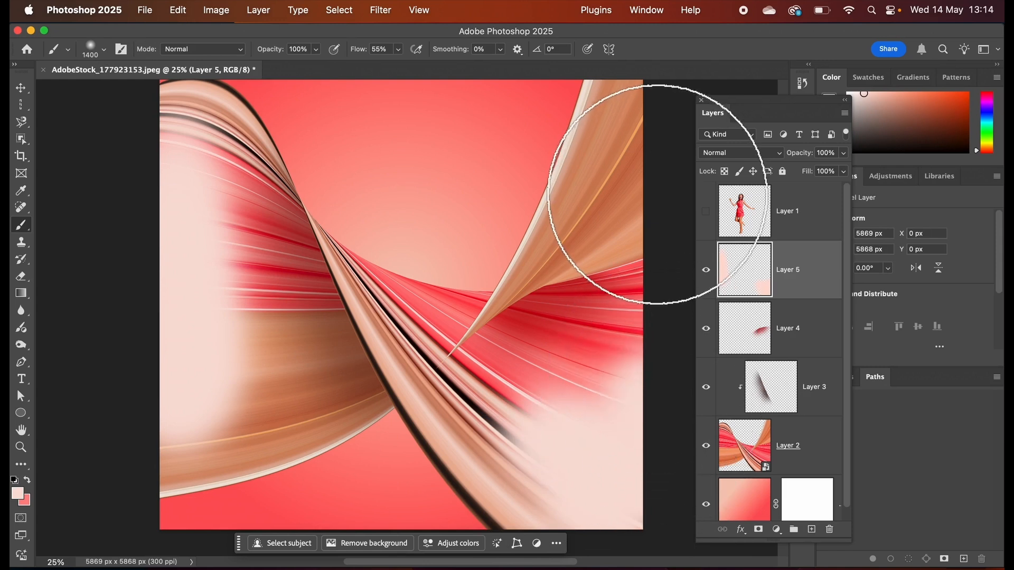
{"action": "left_click_drag", "start_coordinate": [650, 197], "coordinate": [667, 85]}
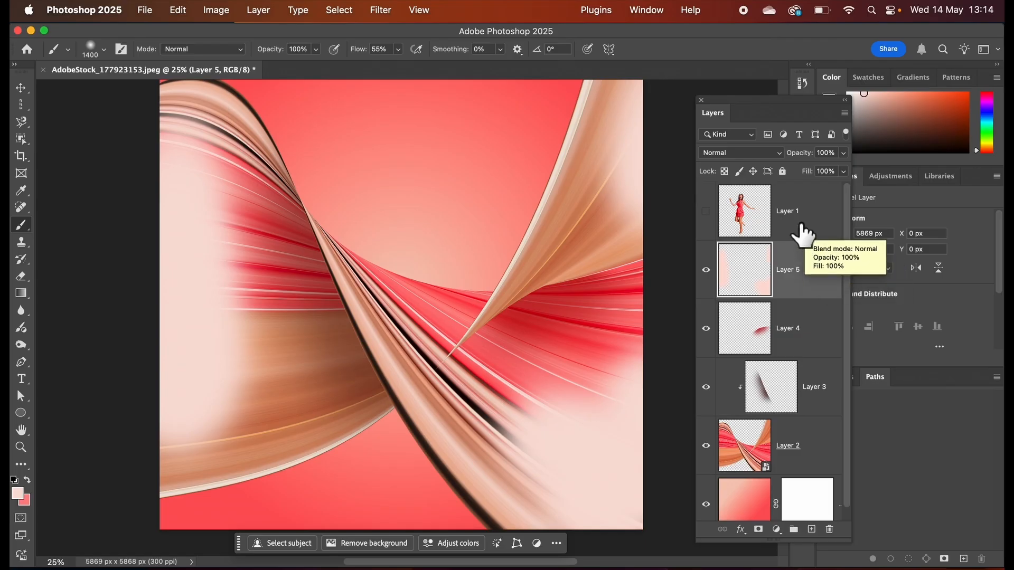
Set Layer 5 to Soft Light at 78% opacity, compare it on and off, and make Layer 1 with the woman visible again.
{"action": "left_click", "coordinate": [780, 156]}
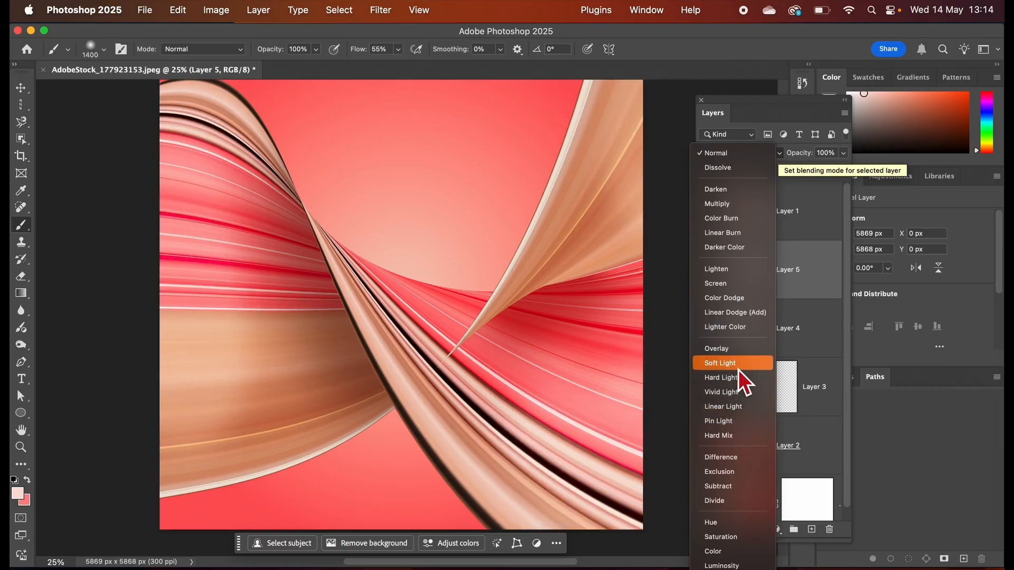
{"action": "left_click", "coordinate": [738, 370]}
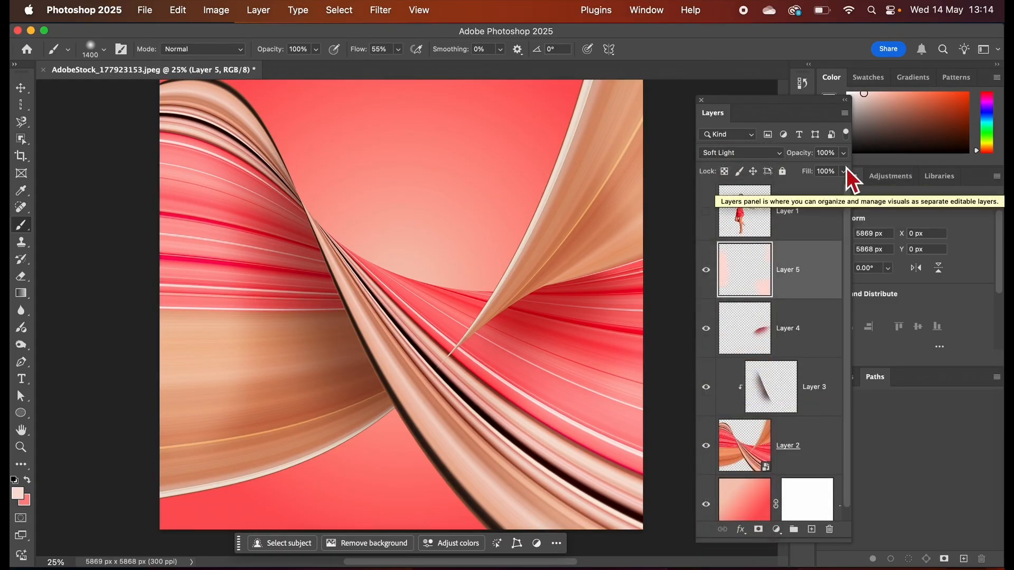
{"action": "left_click", "coordinate": [844, 154]}
{"action": "left_click_drag", "start_coordinate": [849, 172], "coordinate": [835, 173]}
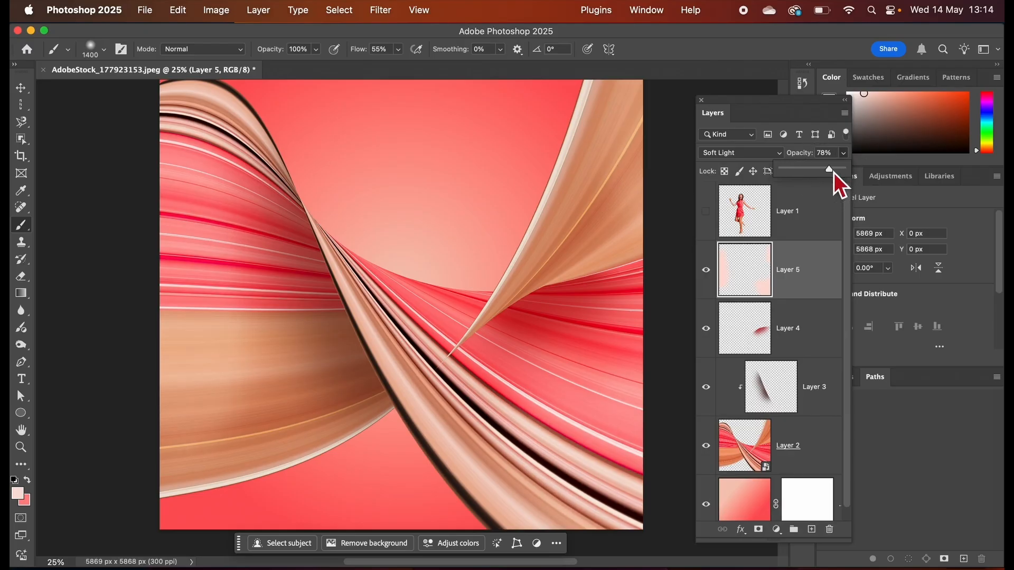
{"action": "left_click", "coordinate": [708, 271]}
{"action": "left_click", "coordinate": [707, 271]}
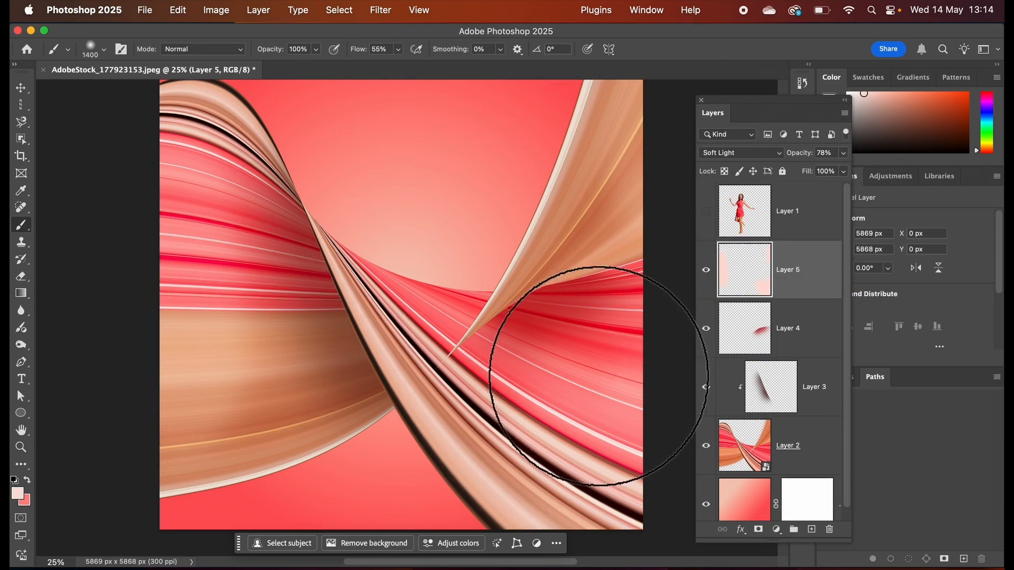
{"action": "left_click", "coordinate": [707, 211]}
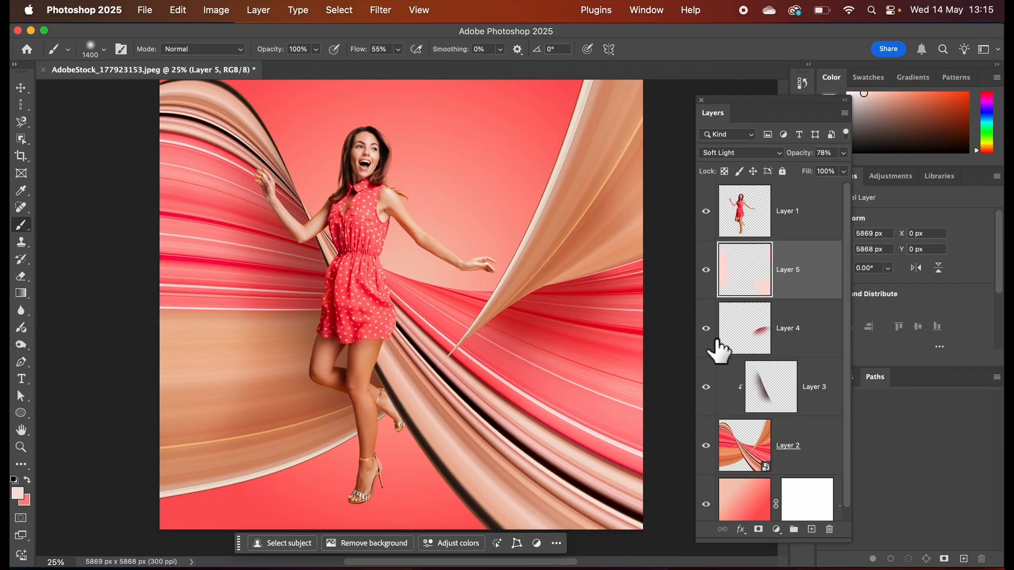
Review the blend mode and opacity of the shadow and highlight layers, Layer 3, Layer 4 and Layer 5.
{"action": "left_click", "coordinate": [780, 395]}
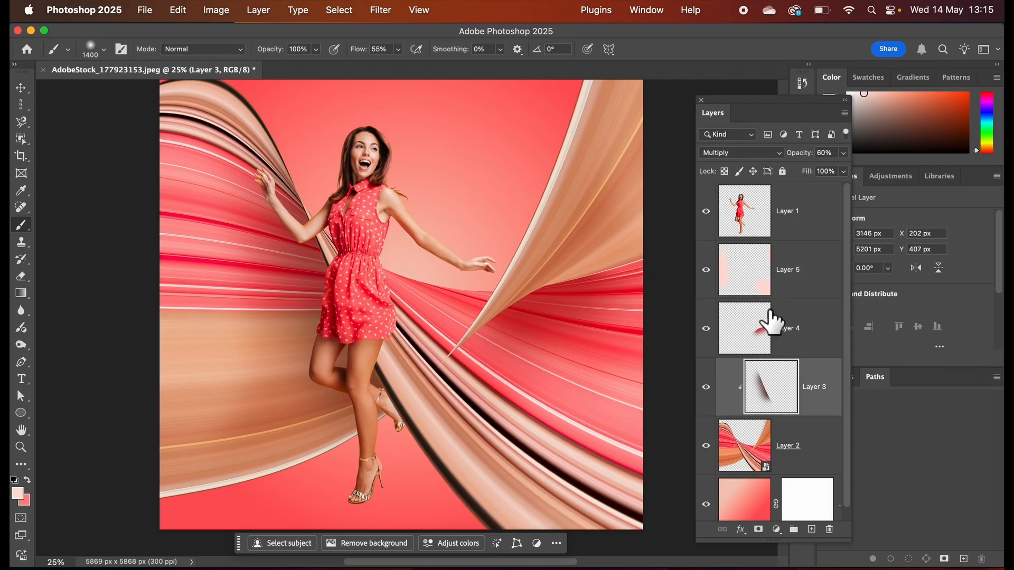
{"action": "left_click", "coordinate": [755, 334]}
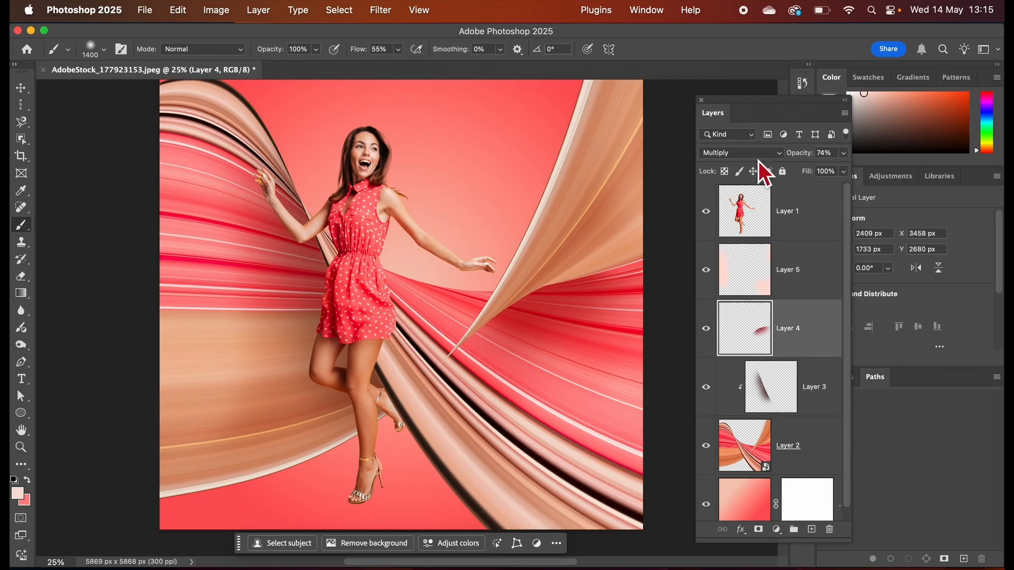
{"action": "left_click", "coordinate": [743, 277]}
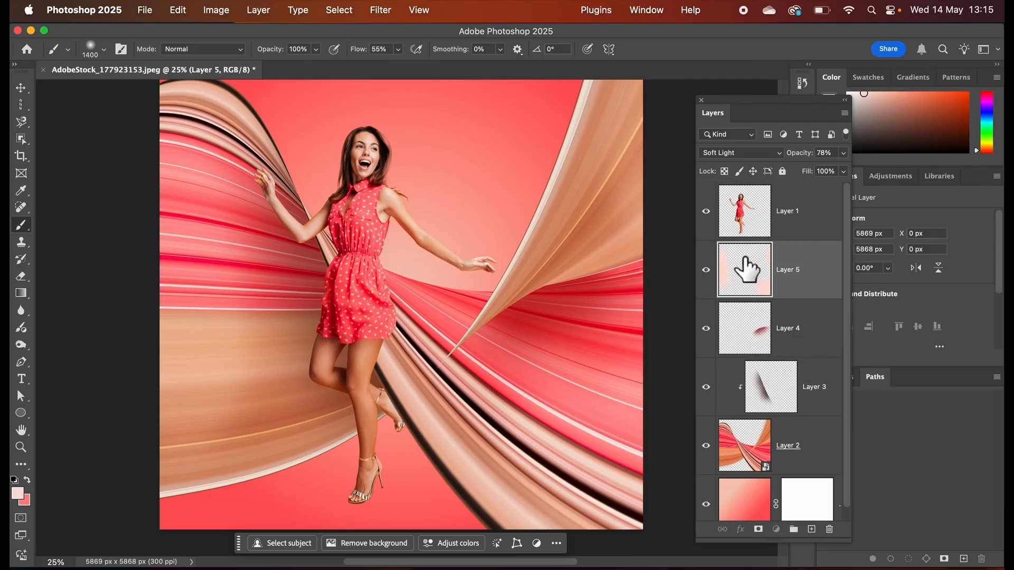
Switch to the Eraser with Layer 5 active and set its brush size to 250 px.
{"action": "left_click", "coordinate": [22, 280]}
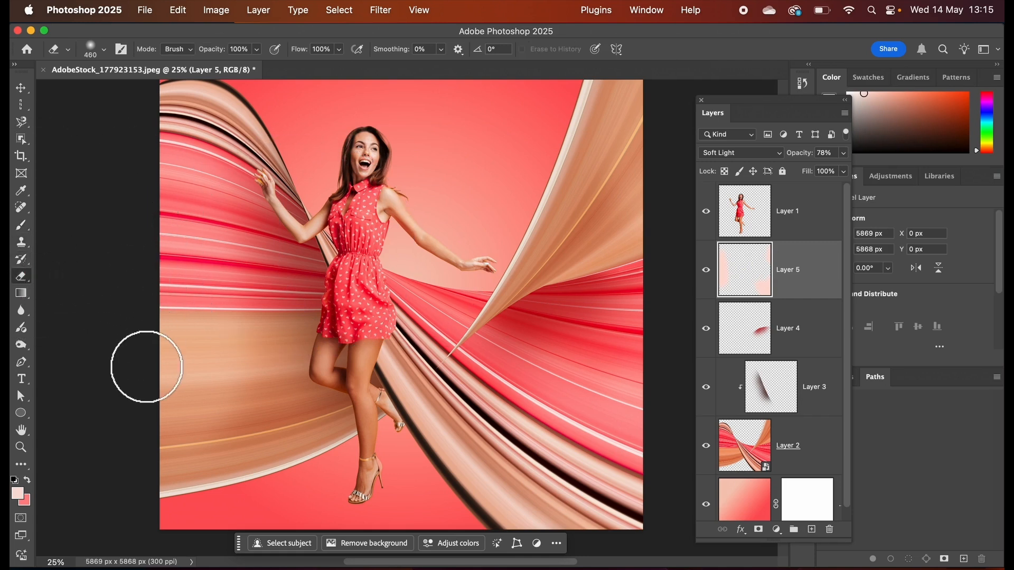
{"action": "key", "text": "bracketright"}
{"action": "key", "text": "bracketright"}
{"action": "key", "text": "bracketright"}
{"action": "key", "text": "bracketright"}
{"action": "key", "text": "bracketright"}
{"action": "key", "text": "bracketright"}
{"action": "key", "text": "bracketright"}
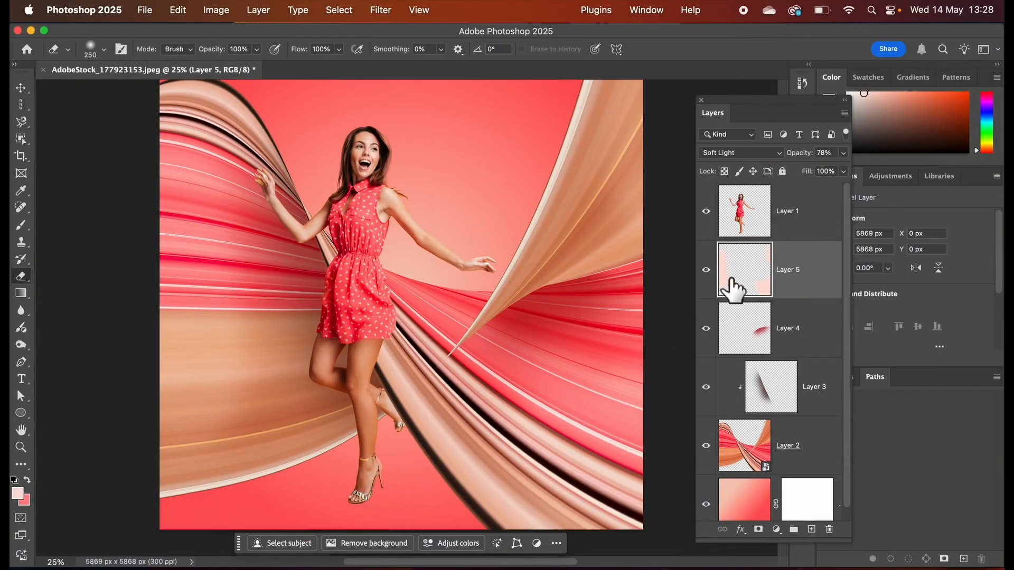
Add a Multiply drop shadow to the woman on Layer 1 with 61% opacity and a size of 122 px.
{"action": "left_click", "coordinate": [749, 210]}
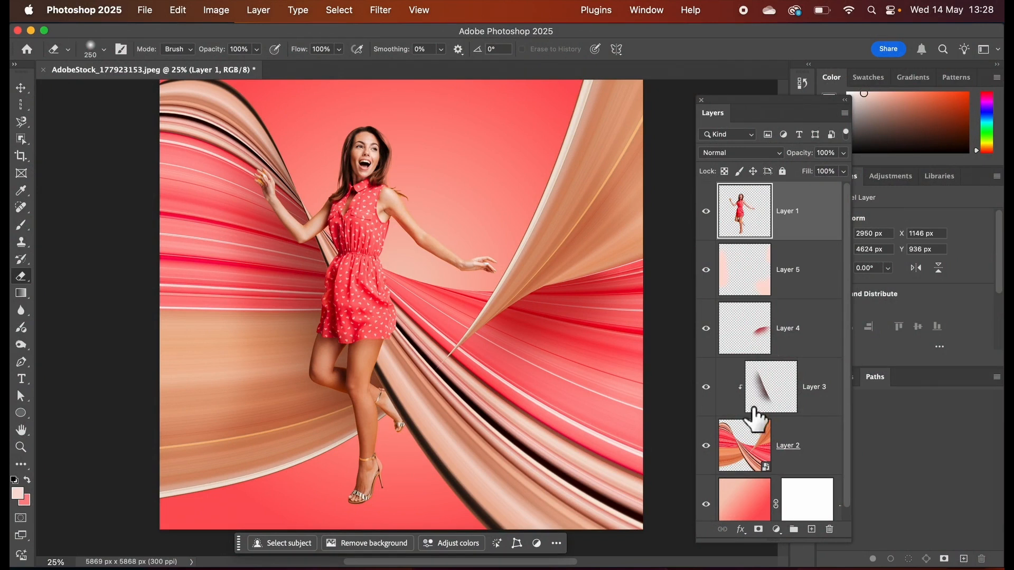
{"action": "left_click", "coordinate": [741, 531]}
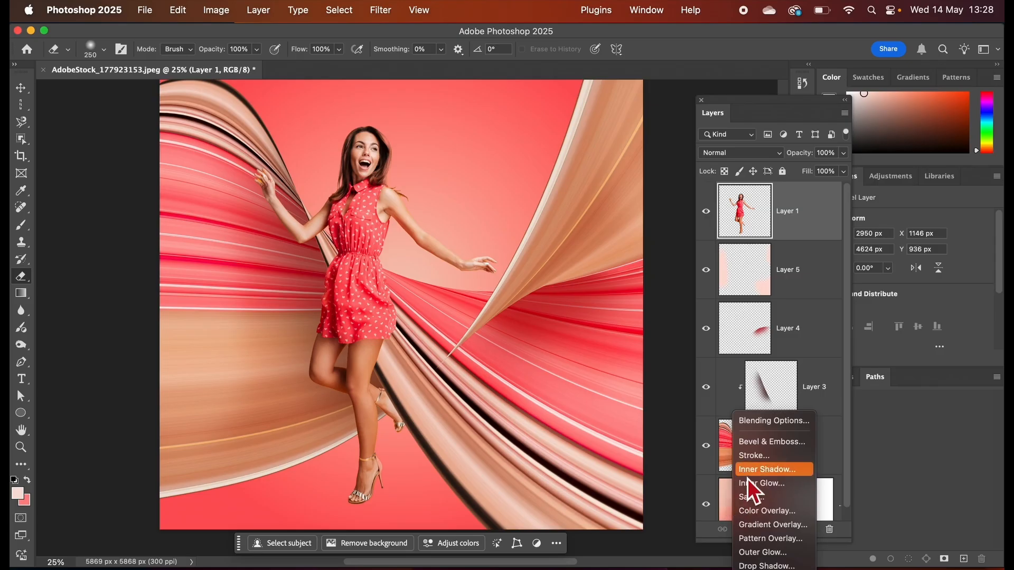
{"action": "left_click", "coordinate": [761, 566]}
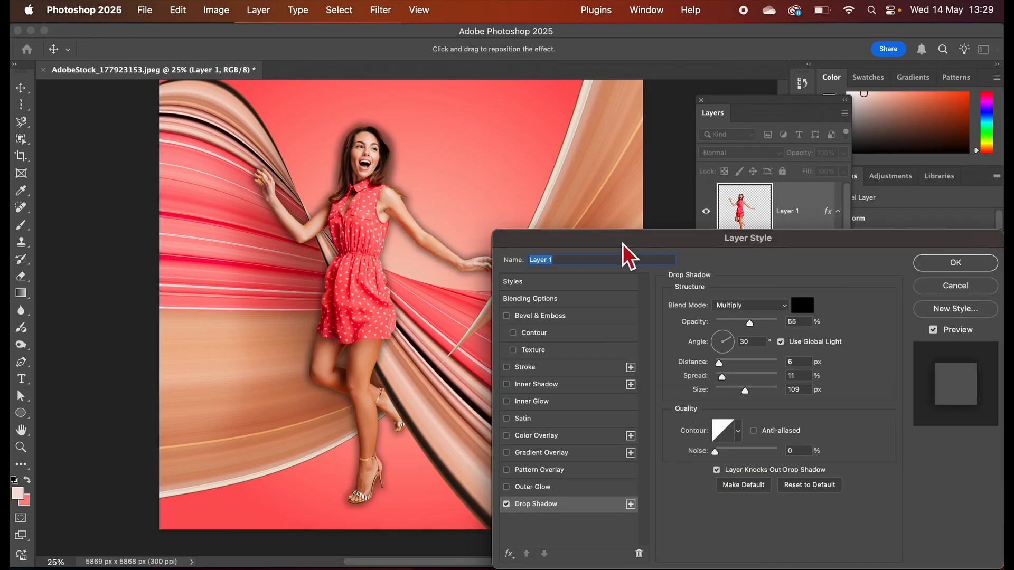
{"action": "left_click_drag", "start_coordinate": [619, 239], "coordinate": [631, 162]}
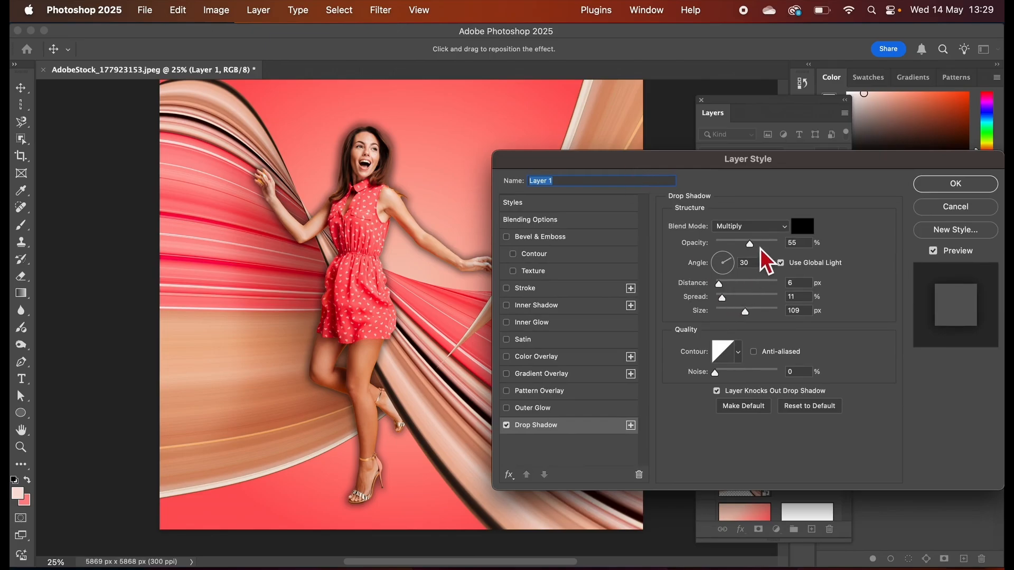
{"action": "left_click_drag", "start_coordinate": [756, 249], "coordinate": [759, 249]}
{"action": "left_click_drag", "start_coordinate": [750, 319], "coordinate": [752, 317]}
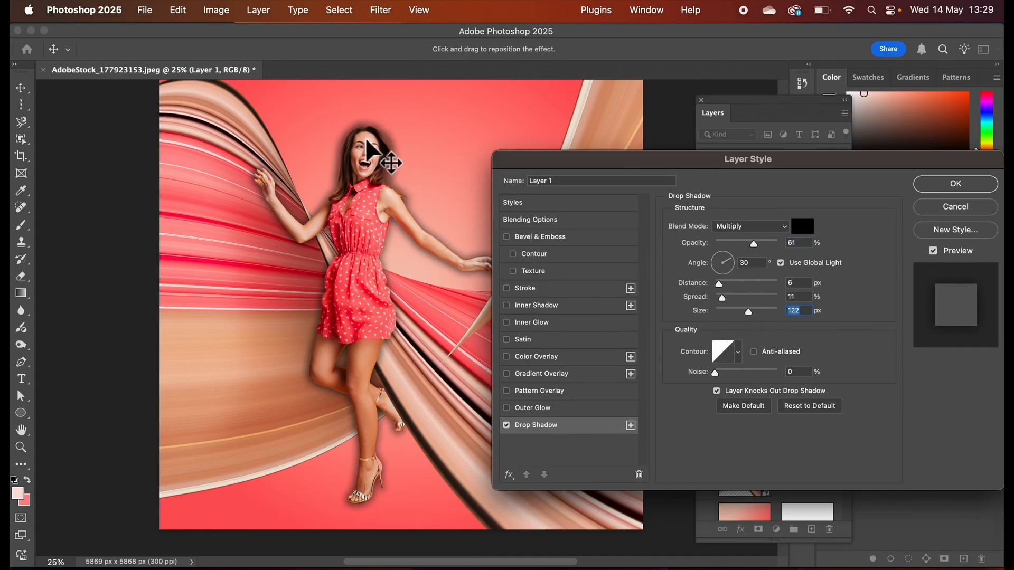
{"action": "left_click", "coordinate": [940, 187]}
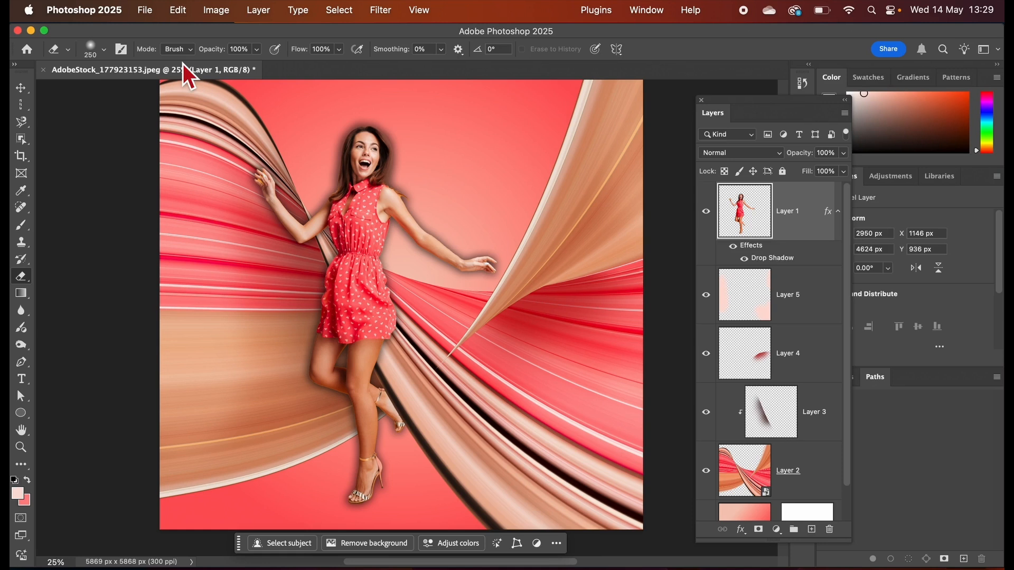
Convert Layer 1's drop shadow effect into its own separate layer beneath the woman.
{"action": "left_click", "coordinate": [259, 10]}
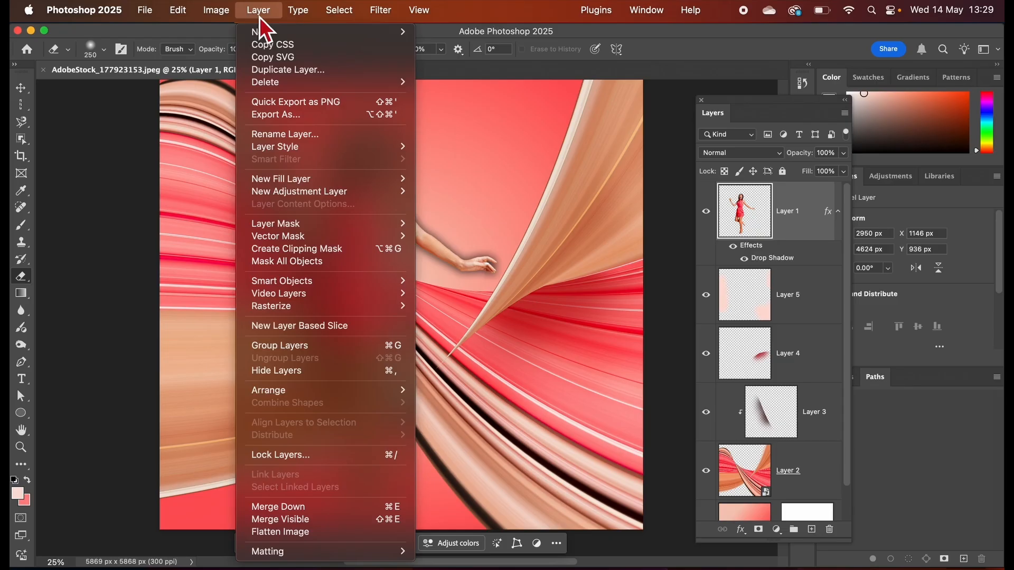
{"action": "mouse_move", "coordinate": [307, 150]}
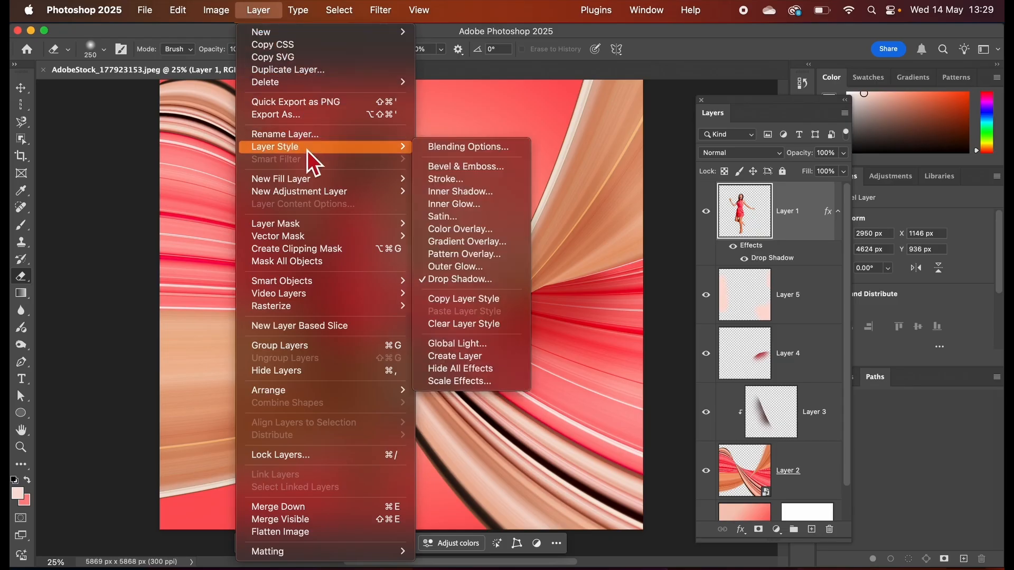
{"action": "left_click", "coordinate": [472, 360]}
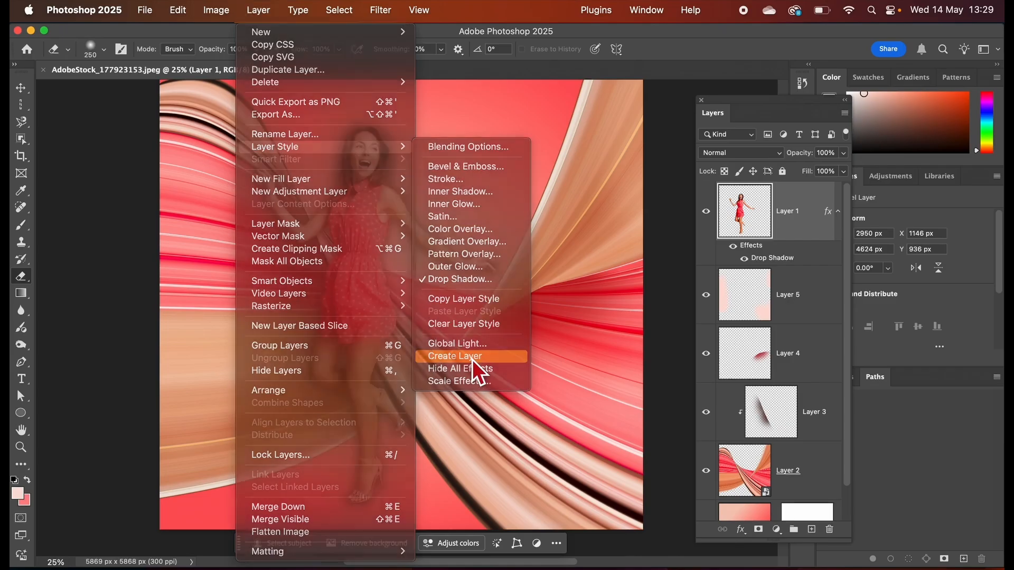
{"action": "left_click", "coordinate": [533, 241]}
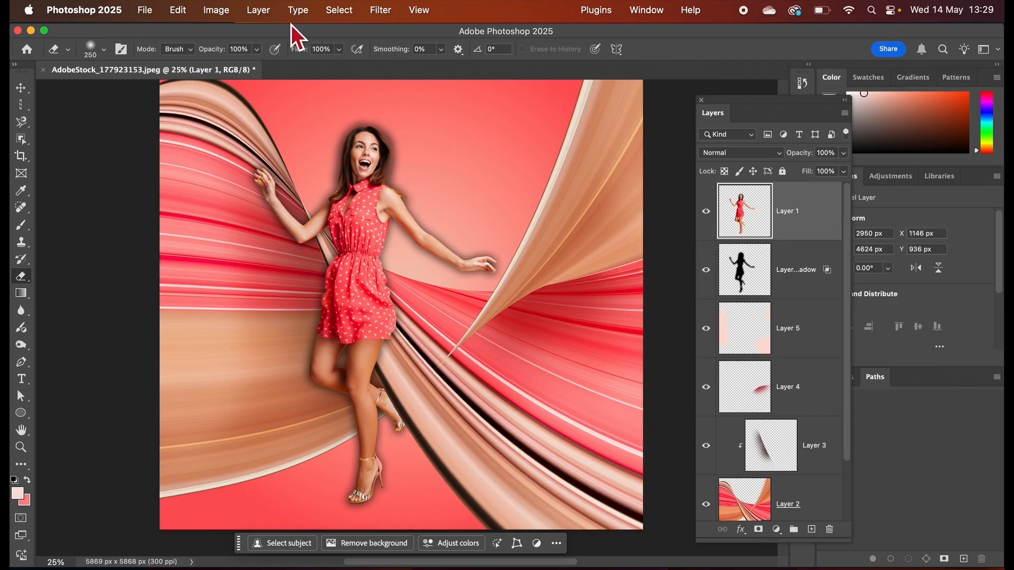
{"action": "left_click", "coordinate": [216, 11]}
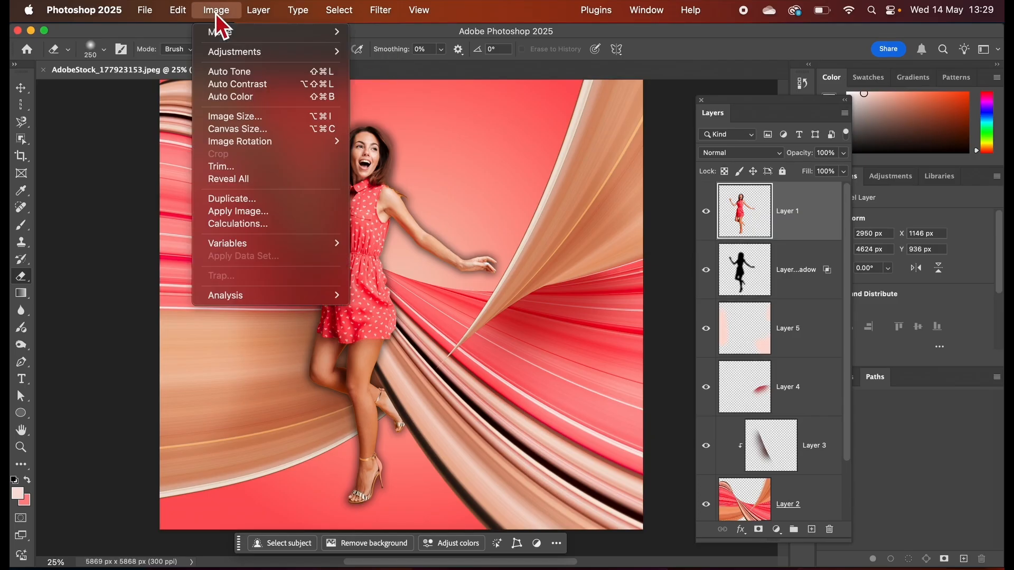
{"action": "mouse_move", "coordinate": [183, 11]}
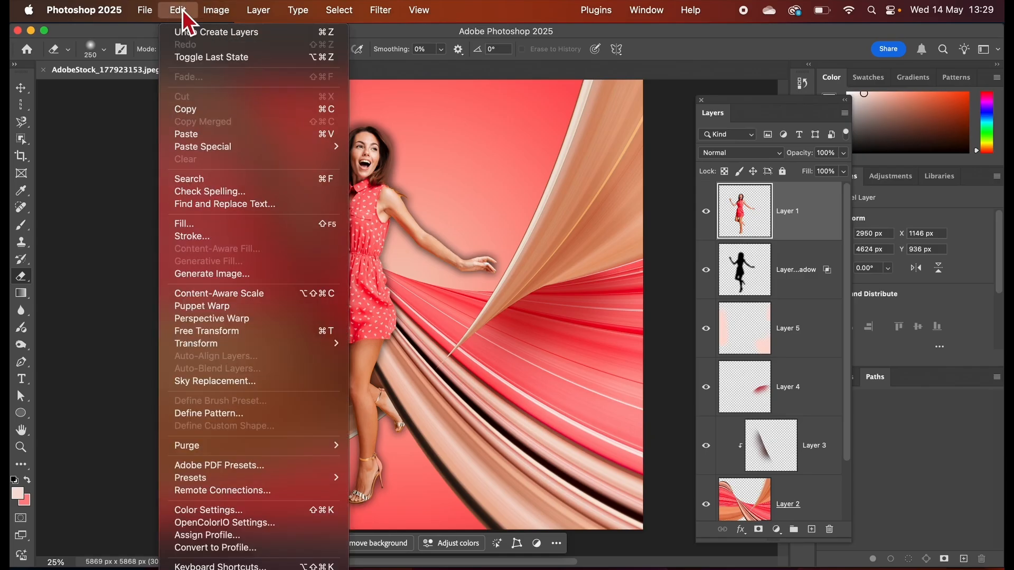
{"action": "mouse_move", "coordinate": [253, 346]}
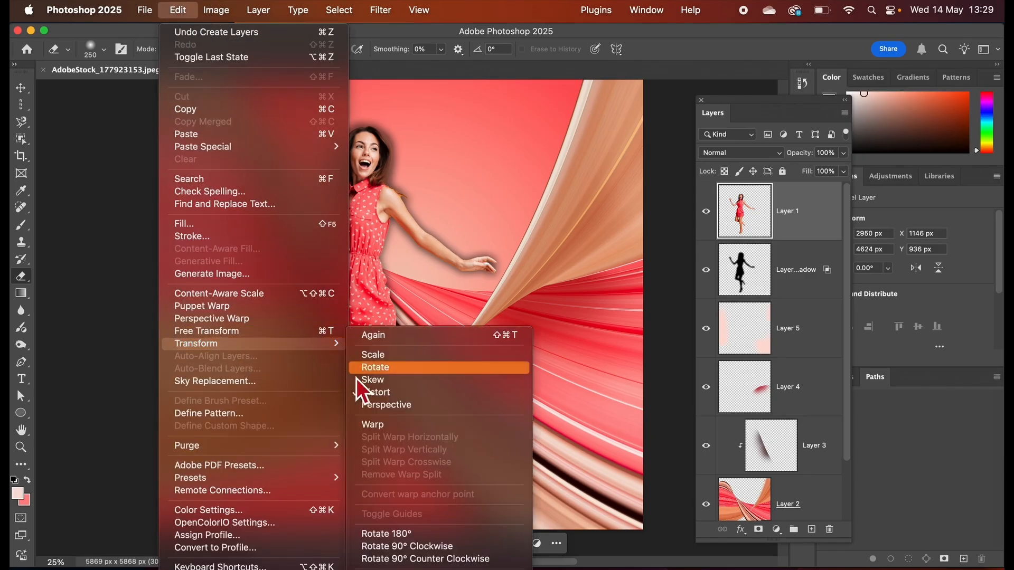
{"action": "left_click", "coordinate": [376, 393]}
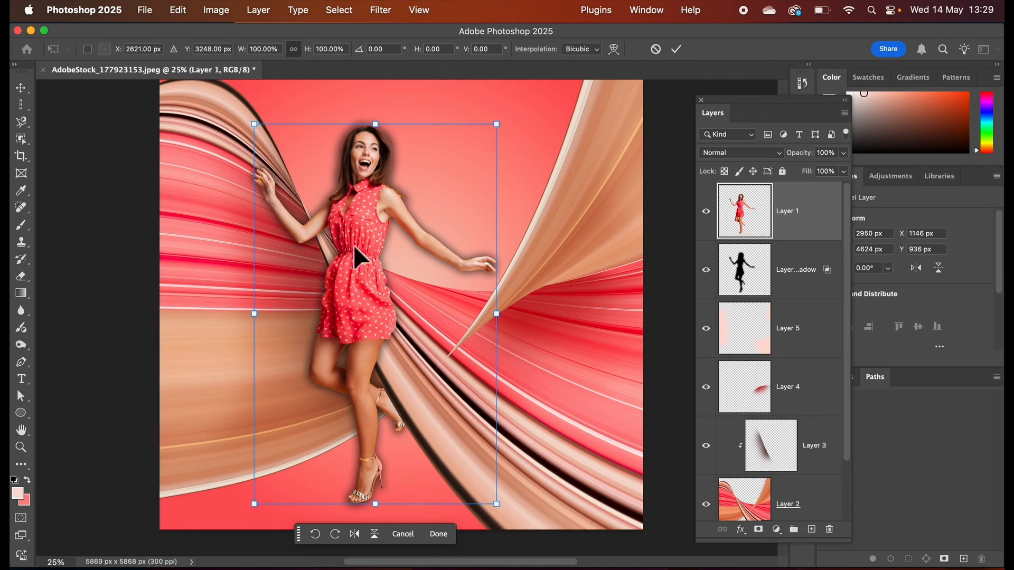
{"action": "left_click_drag", "start_coordinate": [375, 128], "coordinate": [360, 363]}
{"action": "key", "text": "super+z"}
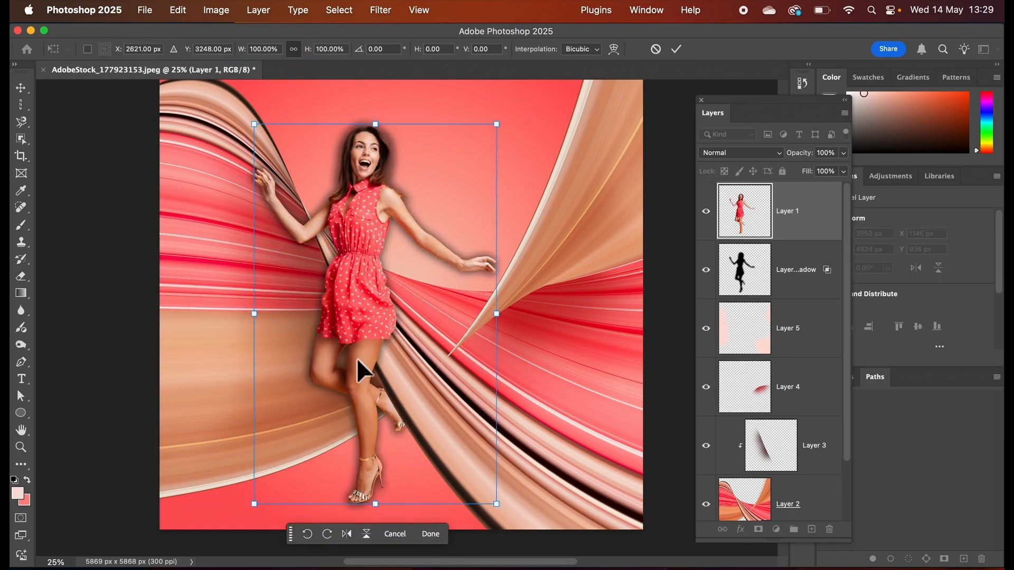
Distort the Drop Shadow layer into a slanted cast shadow on the floor at the woman's feet, about 8% of its original height.
{"action": "left_click", "coordinate": [750, 280]}
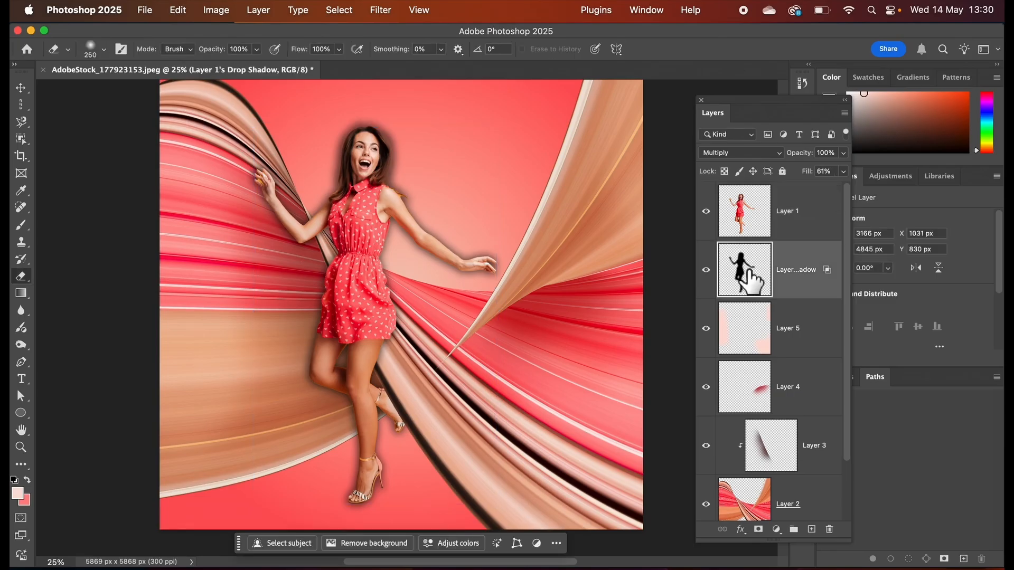
{"action": "left_click", "coordinate": [185, 11]}
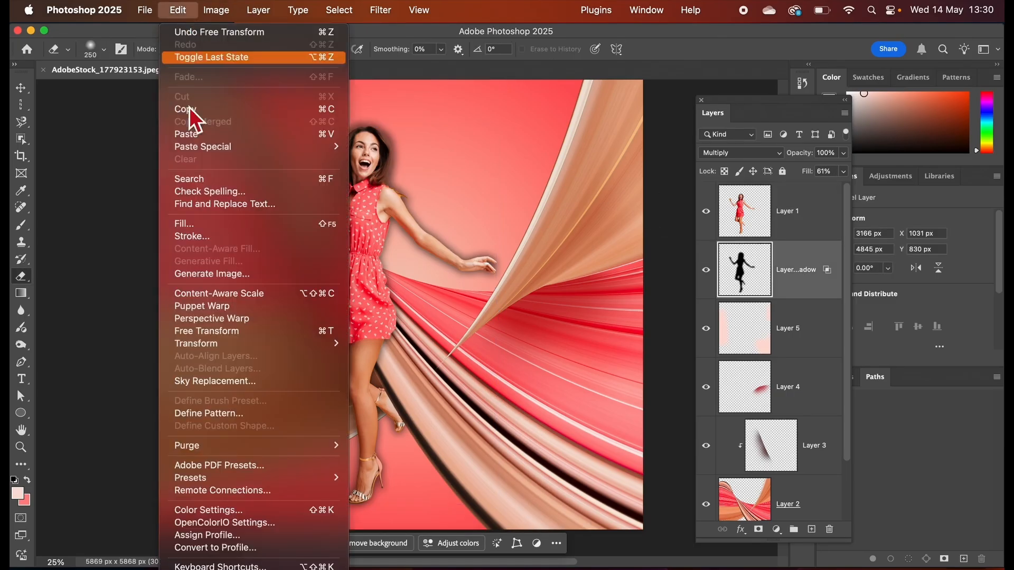
{"action": "mouse_move", "coordinate": [236, 343]}
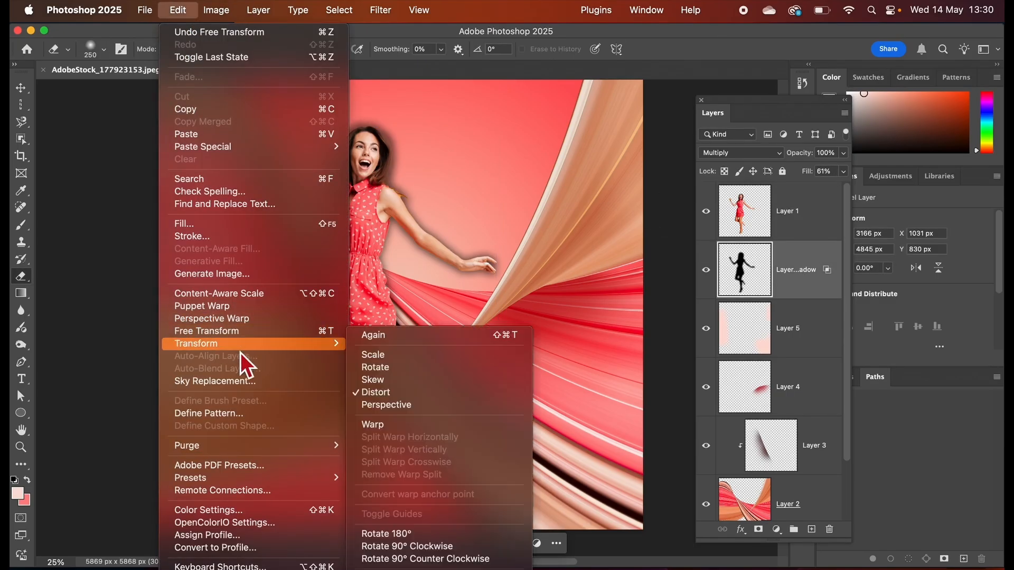
{"action": "left_click", "coordinate": [385, 395]}
{"action": "left_click_drag", "start_coordinate": [375, 115], "coordinate": [300, 471]}
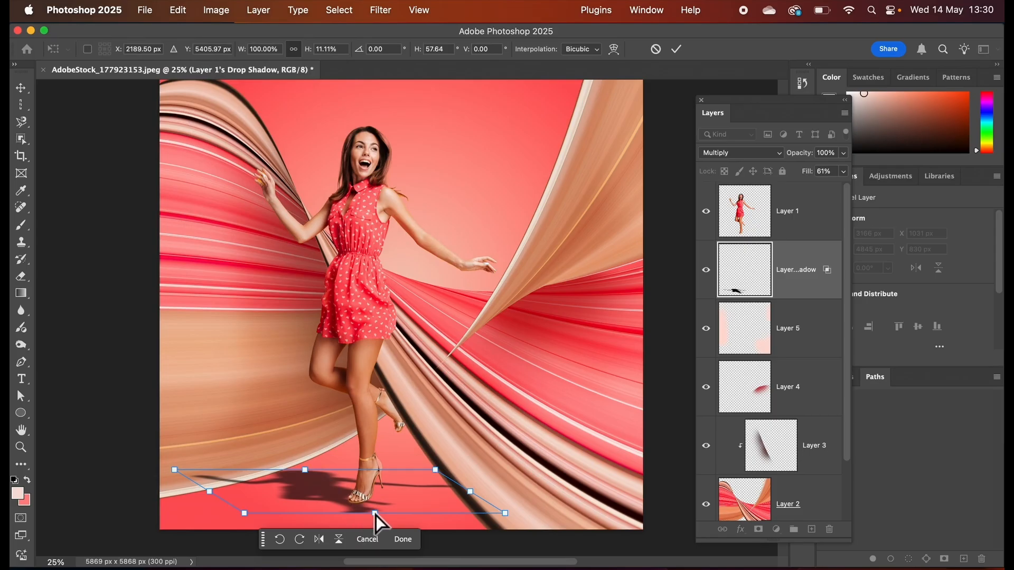
{"action": "left_click_drag", "start_coordinate": [375, 514], "coordinate": [372, 506]}
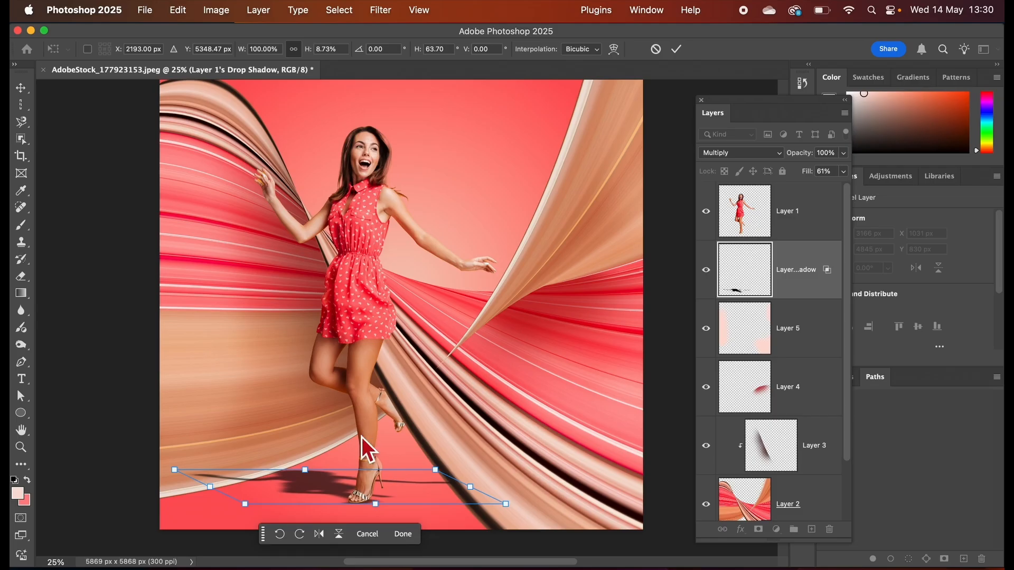
{"action": "mouse_move", "coordinate": [305, 468]}
{"action": "left_mouse_down"}
{"action": "mouse_move", "coordinate": [286, 468]}
{"action": "mouse_move", "coordinate": [318, 471]}
{"action": "mouse_move", "coordinate": [309, 473]}
{"action": "left_mouse_up"}
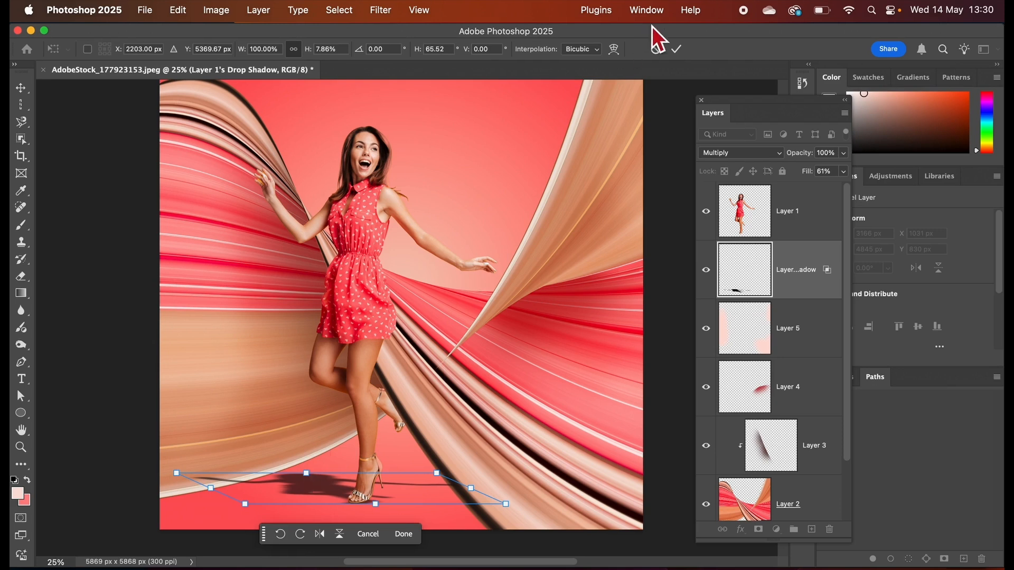
{"action": "left_click", "coordinate": [677, 49]}
Erase the far hand end of the cast shadow with the 250 px Eraser and lower the shadow layer's opacity to 29%.
{"action": "key", "text": "e"}
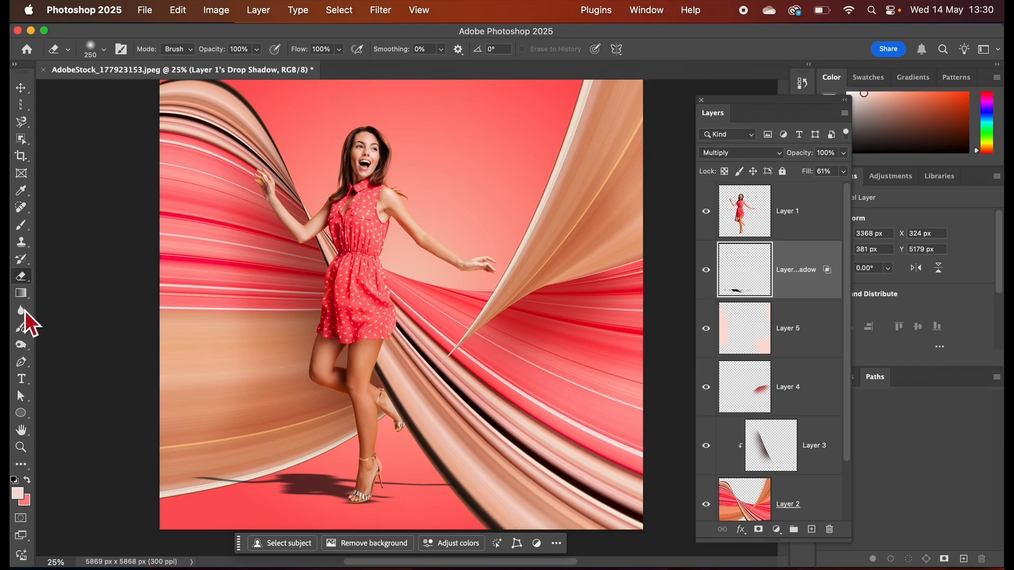
{"action": "mouse_move", "coordinate": [257, 477]}
{"action": "left_mouse_down"}
{"action": "mouse_move", "coordinate": [227, 492]}
{"action": "mouse_move", "coordinate": [213, 482]}
{"action": "mouse_move", "coordinate": [250, 482]}
{"action": "mouse_move", "coordinate": [242, 478]}
{"action": "left_mouse_up"}
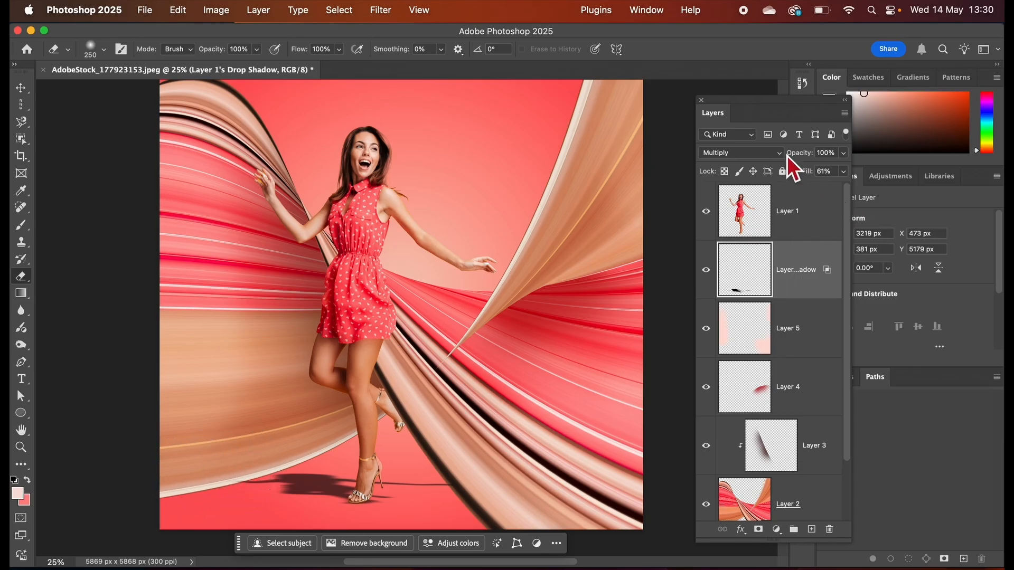
{"action": "left_click", "coordinate": [844, 153]}
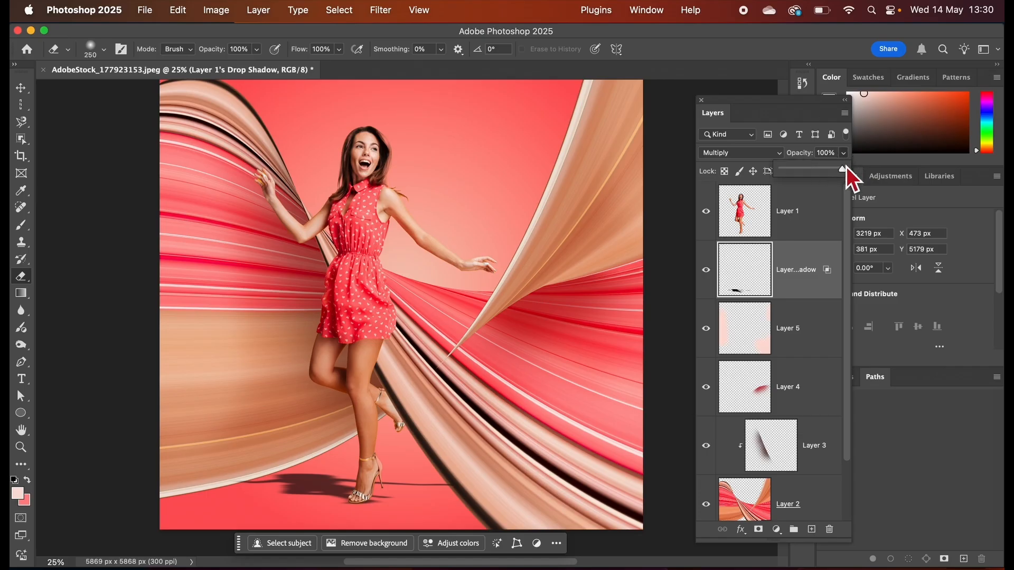
{"action": "left_click_drag", "start_coordinate": [846, 170], "coordinate": [804, 173]}
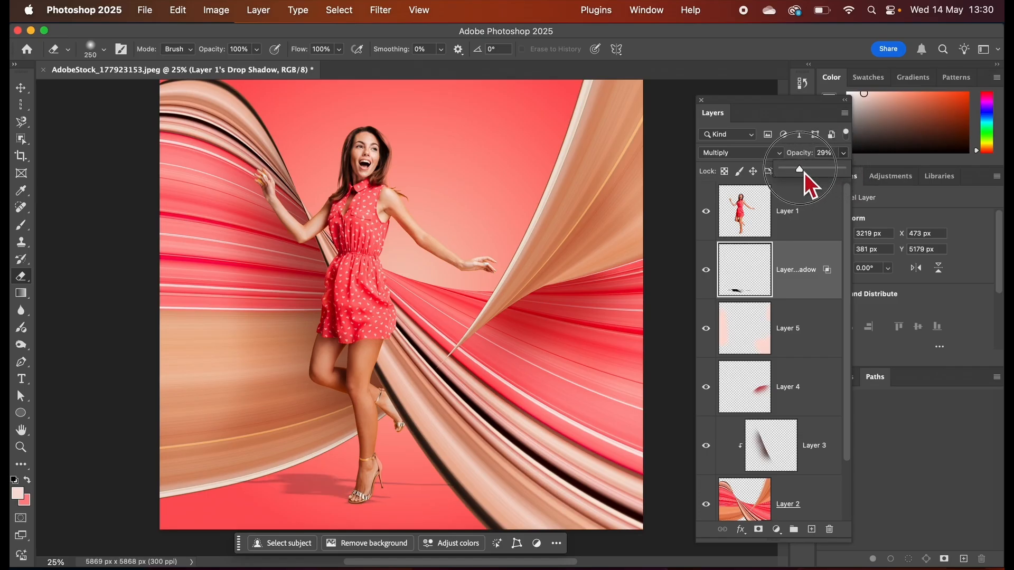
Fine-tune the opacity of the cast shadow layer to 29%.
{"action": "left_click_drag", "start_coordinate": [804, 173], "coordinate": [800, 173]}
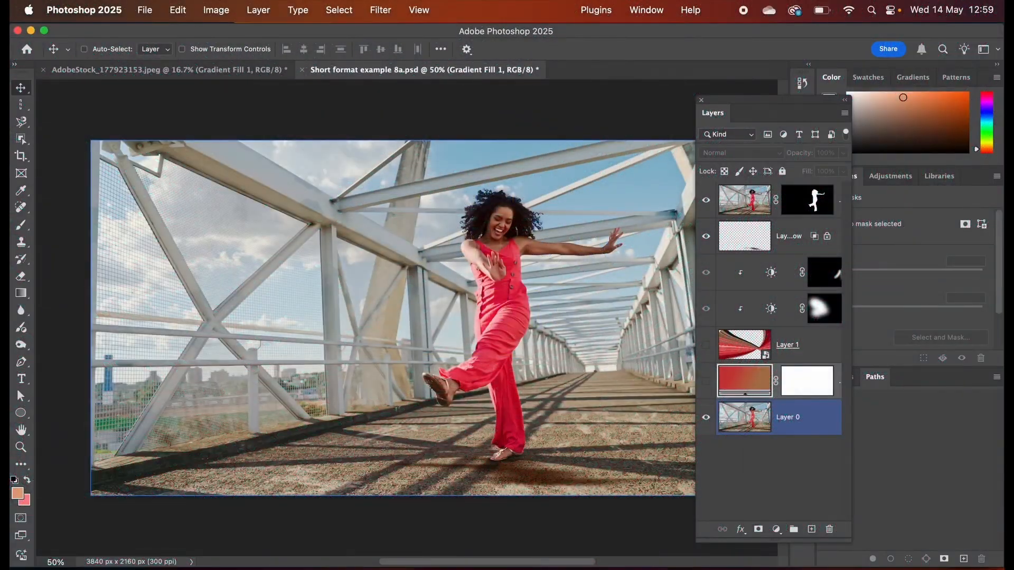
Show the ribbon Layer 1 in Short format example 8a.psd, and toggle the cut-out woman and Layer 0 off and on to compare.
{"action": "left_click", "coordinate": [706, 345]}
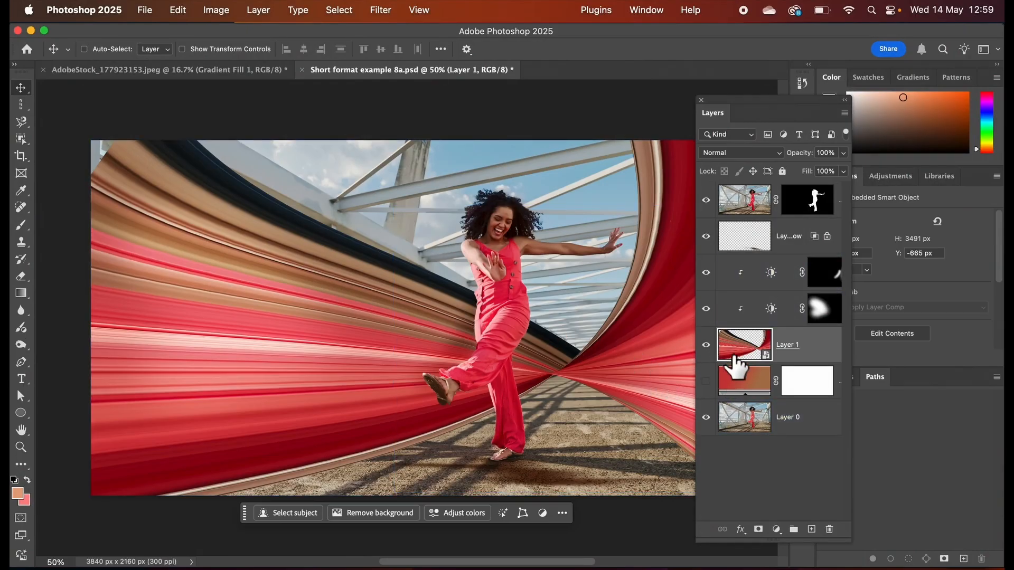
{"action": "left_click", "coordinate": [753, 201]}
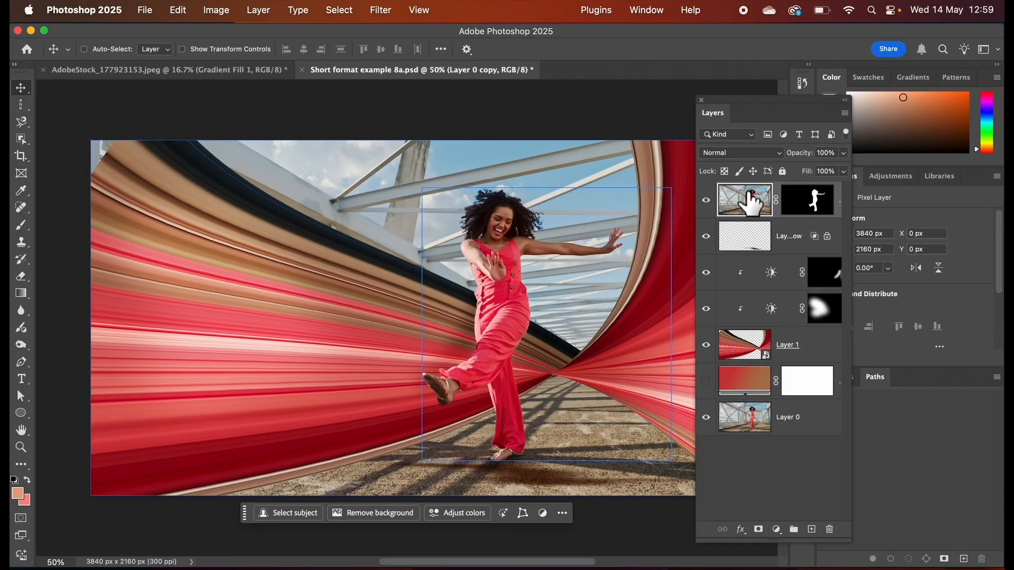
{"action": "left_click", "coordinate": [705, 201]}
{"action": "left_click", "coordinate": [706, 201]}
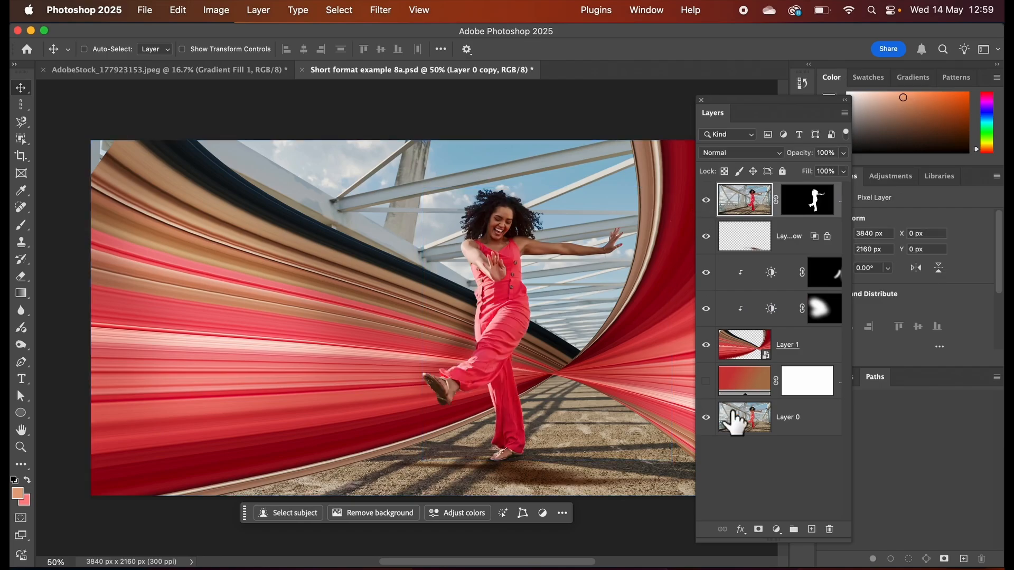
{"action": "left_click", "coordinate": [736, 422]}
{"action": "left_click", "coordinate": [706, 418]}
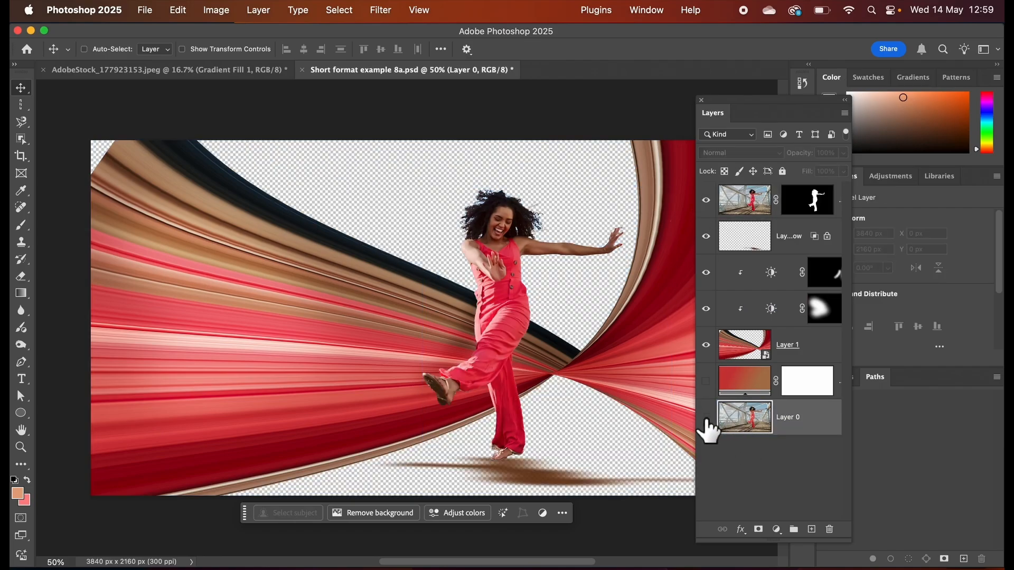
{"action": "left_click", "coordinate": [707, 418]}
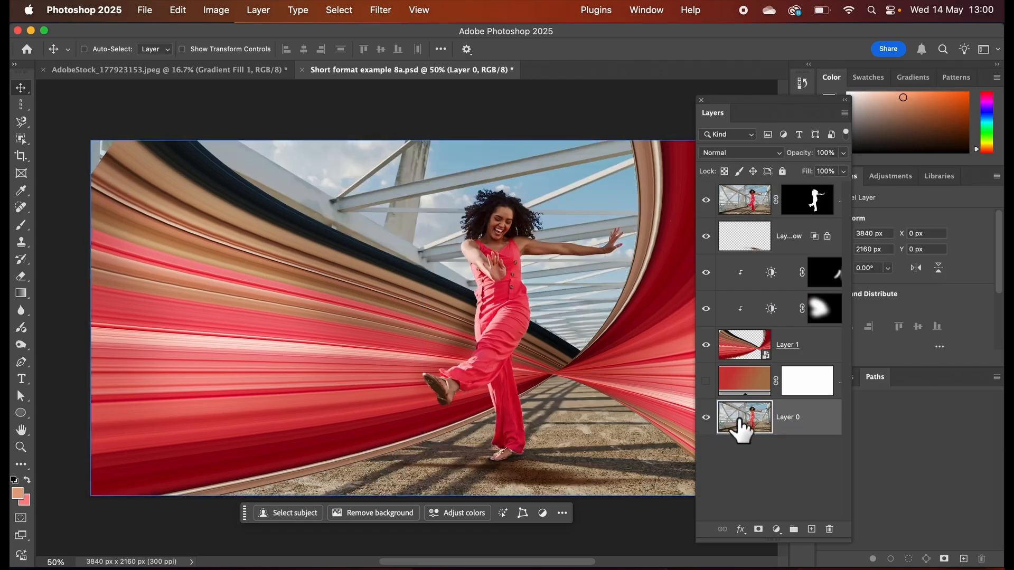
Set the blend mode of the ribbon Layer 1 to Overlay.
{"action": "left_click", "coordinate": [736, 349]}
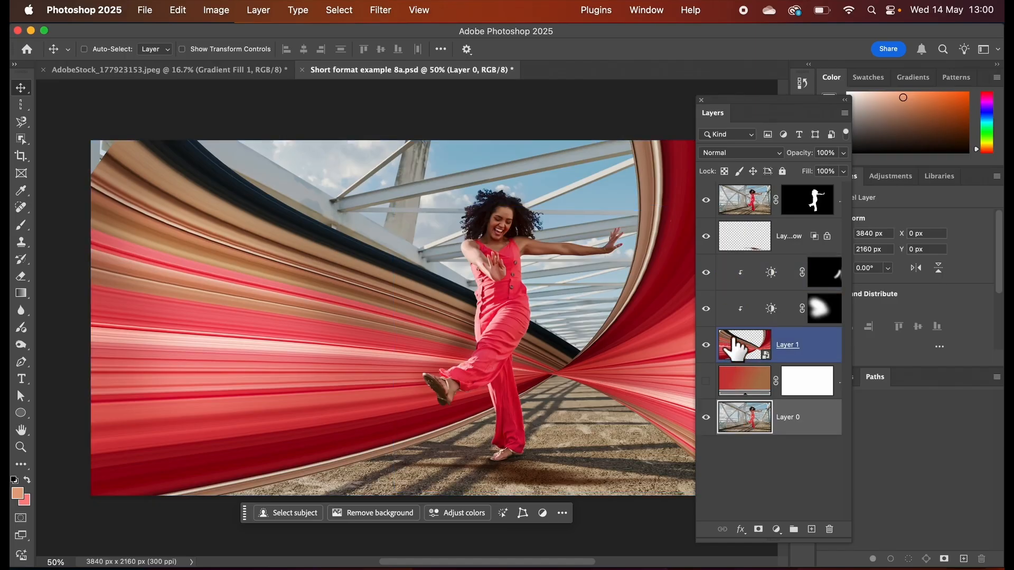
{"action": "left_click", "coordinate": [734, 343]}
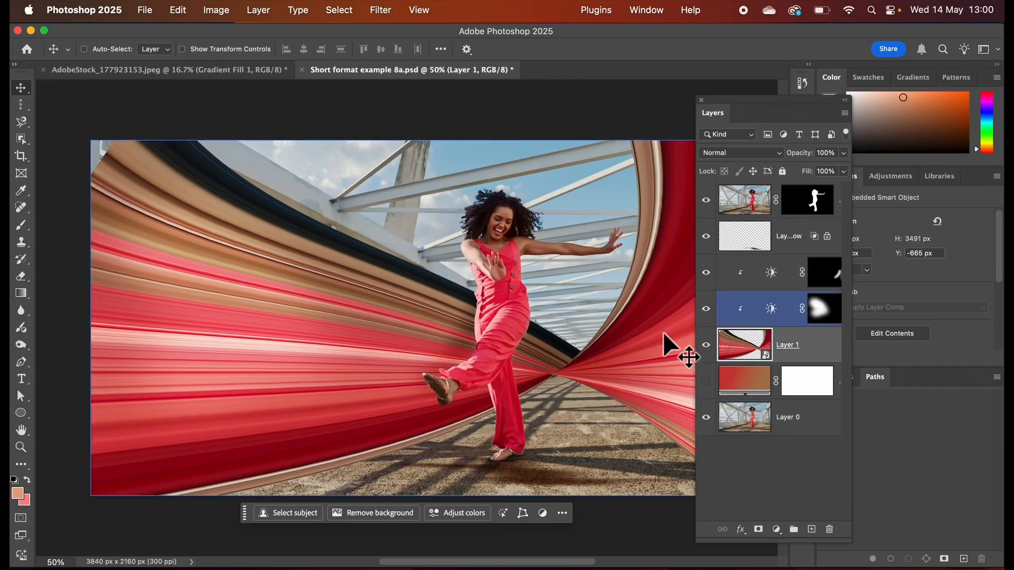
{"action": "left_click", "coordinate": [771, 159]}
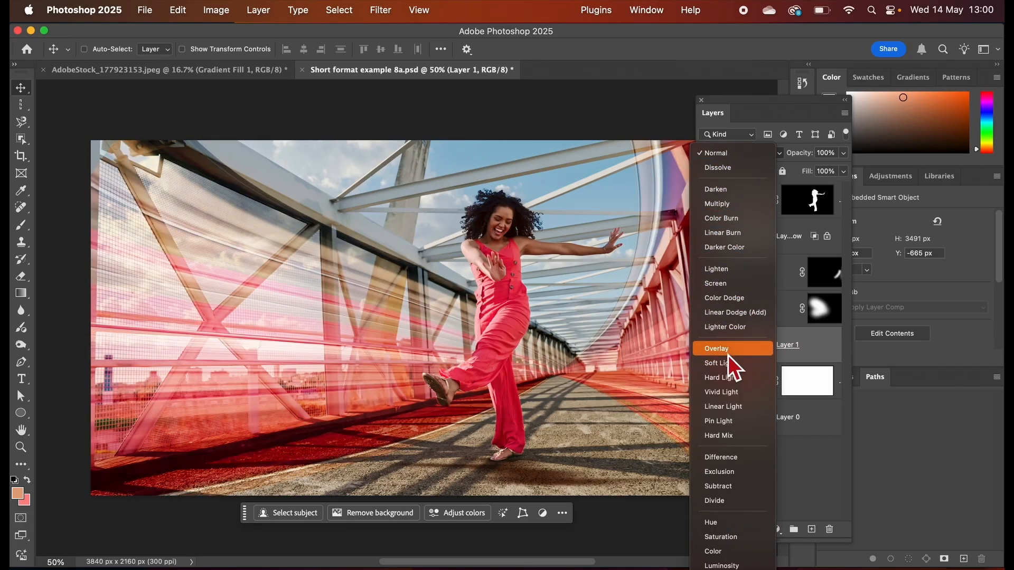
{"action": "left_click", "coordinate": [728, 354]}
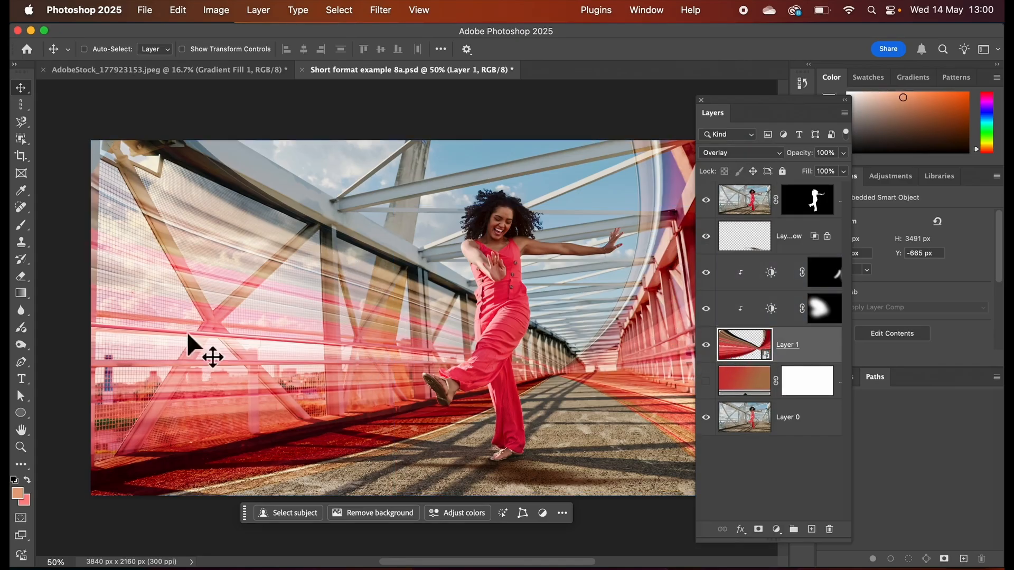
Show the Gradient Fill 1 layer beneath the ribbons and set its blend mode to Color.
{"action": "left_click", "coordinate": [735, 387]}
{"action": "left_click", "coordinate": [707, 382]}
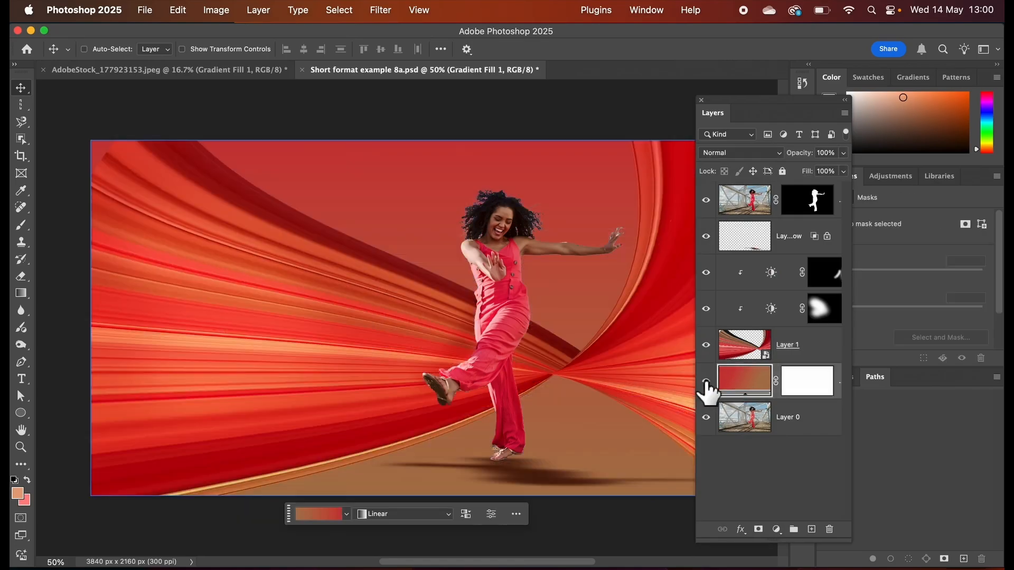
{"action": "left_click", "coordinate": [737, 389]}
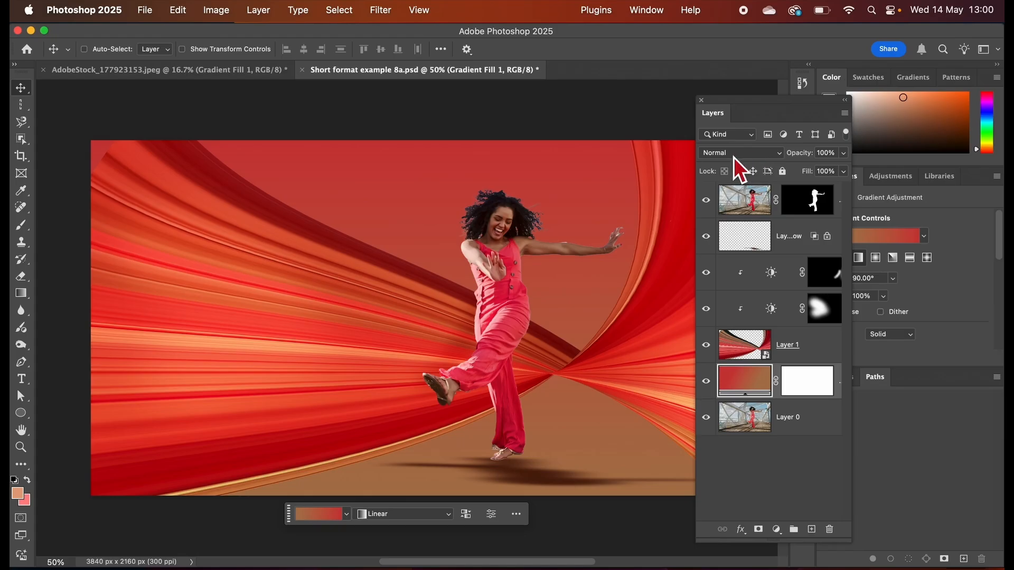
{"action": "left_click", "coordinate": [775, 155]}
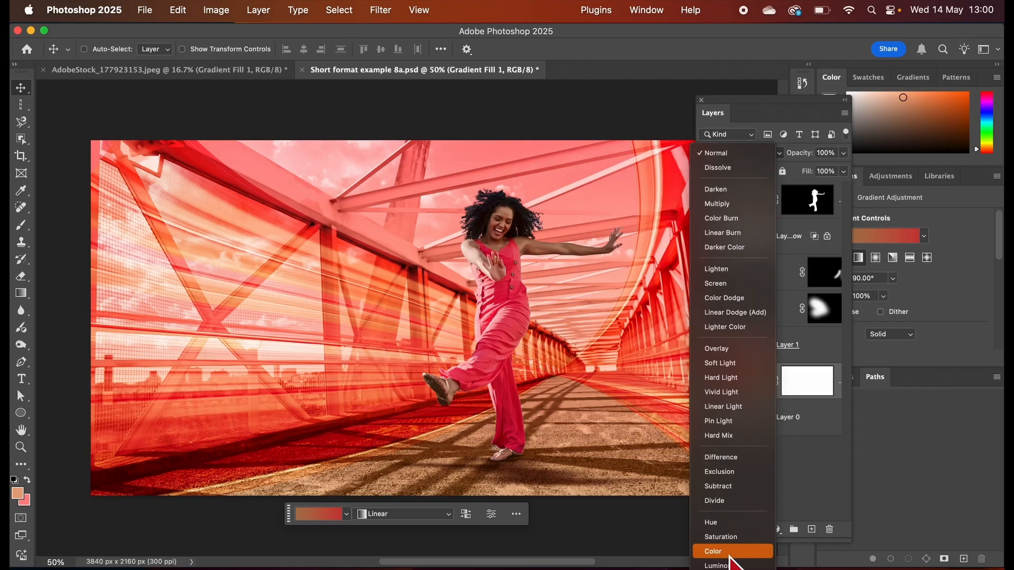
{"action": "left_click", "coordinate": [731, 554]}
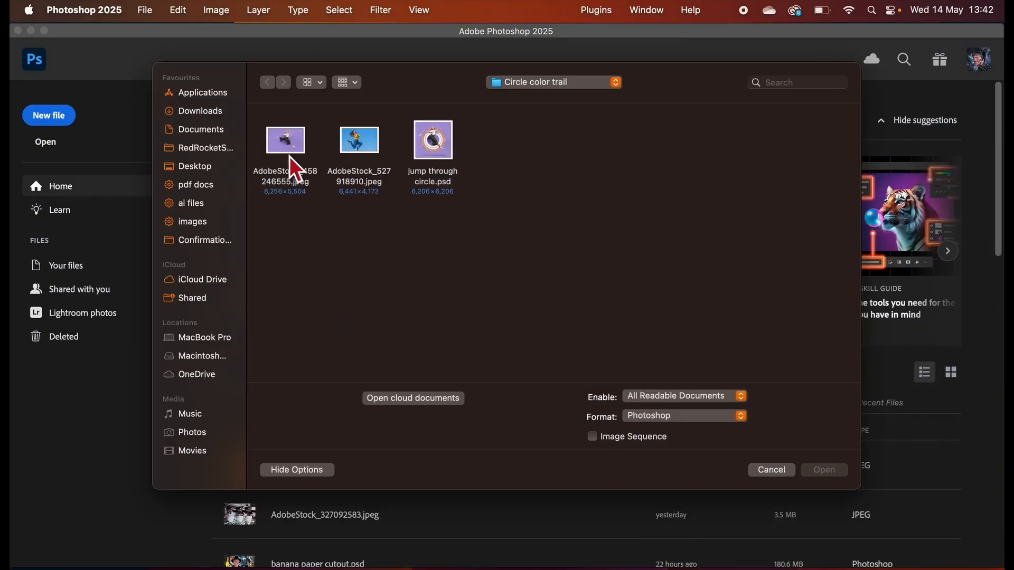
Preview and open AdobeStock_458246555.jpeg from the Circle color trail folder.
{"action": "left_click", "coordinate": [286, 148]}
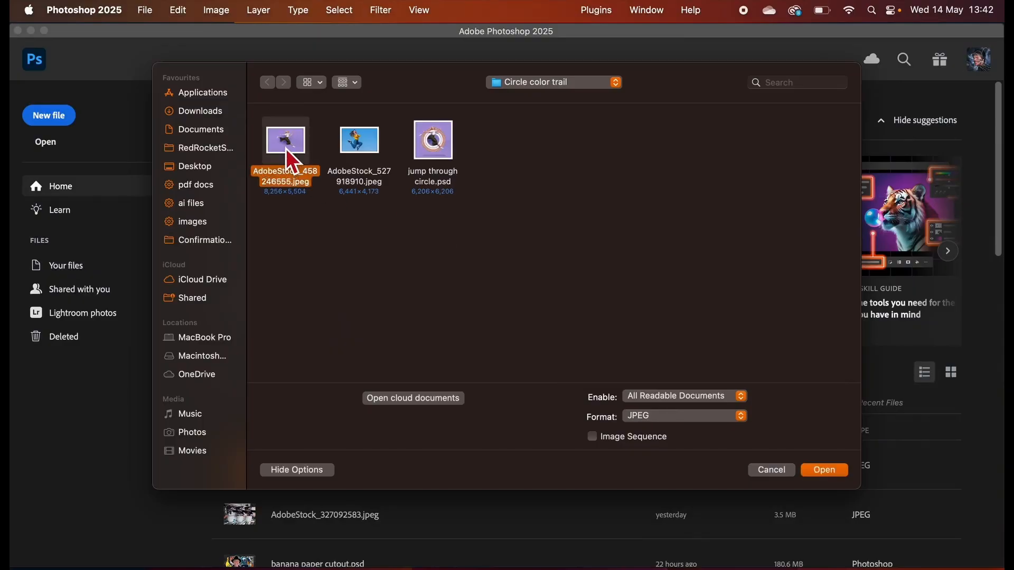
{"action": "key", "text": "space"}
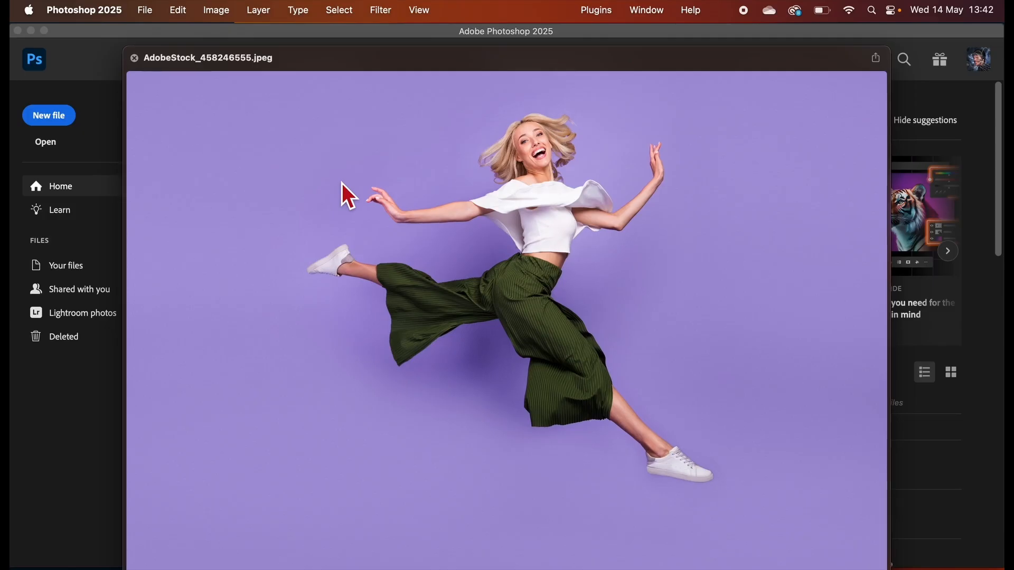
{"action": "key", "text": "super+o"}
{"action": "left_click", "coordinate": [816, 469]}
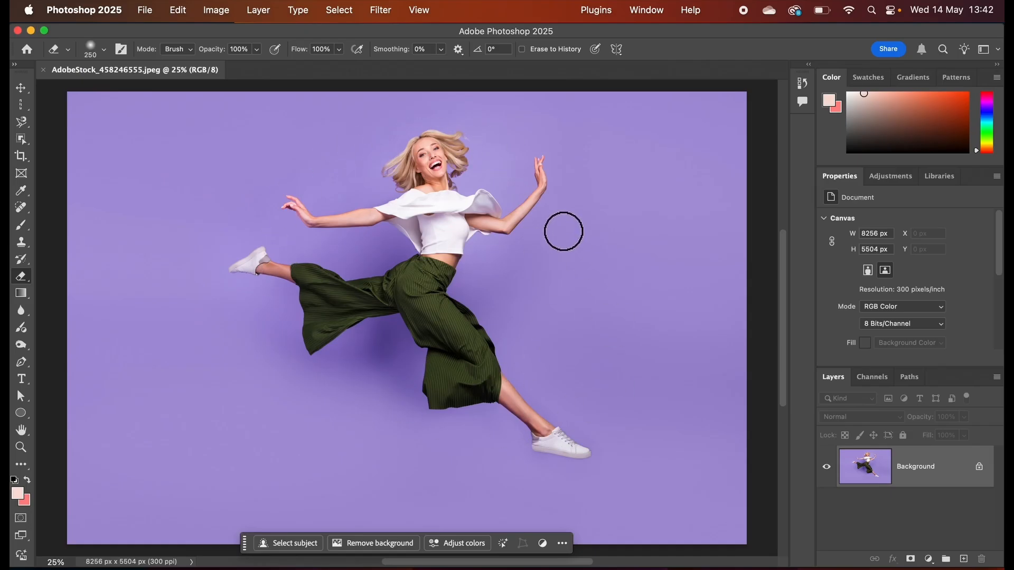
Select the entire jumping woman using the people detection of the Object Selection tool.
{"action": "left_click", "coordinate": [24, 142]}
{"action": "left_click", "coordinate": [72, 140]}
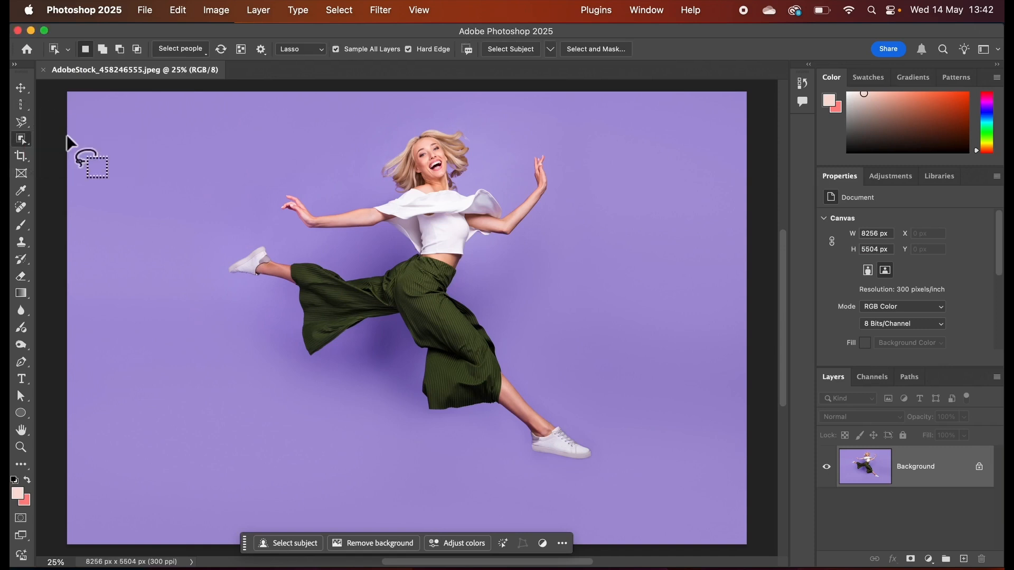
{"action": "left_click", "coordinate": [191, 55]}
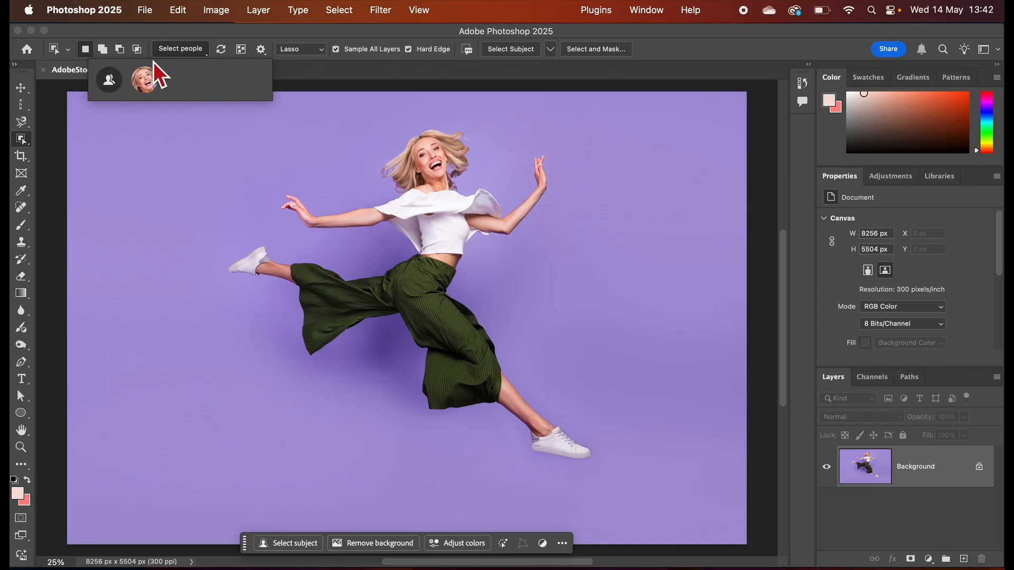
{"action": "left_click", "coordinate": [150, 84]}
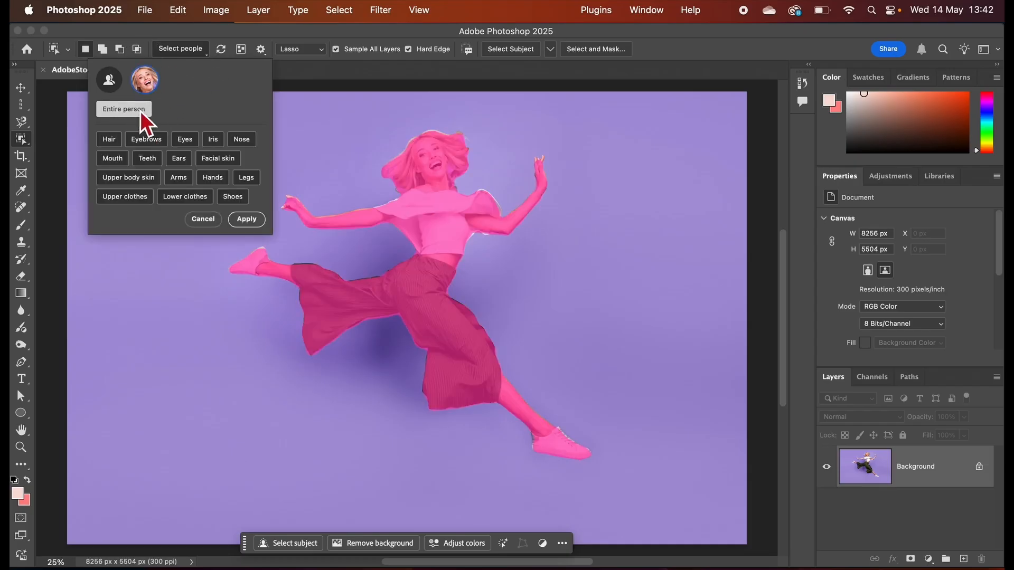
{"action": "left_click", "coordinate": [255, 222]}
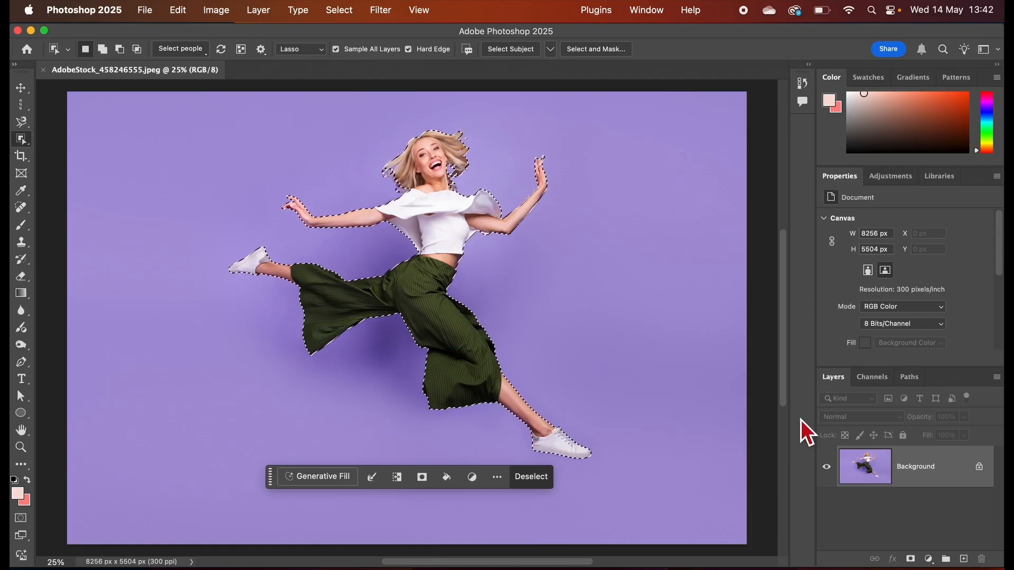
Float and lengthen the Layers panel over the canvas, and mask the Background layer with the selection of the woman.
{"action": "left_click_drag", "start_coordinate": [838, 380], "coordinate": [610, 111]}
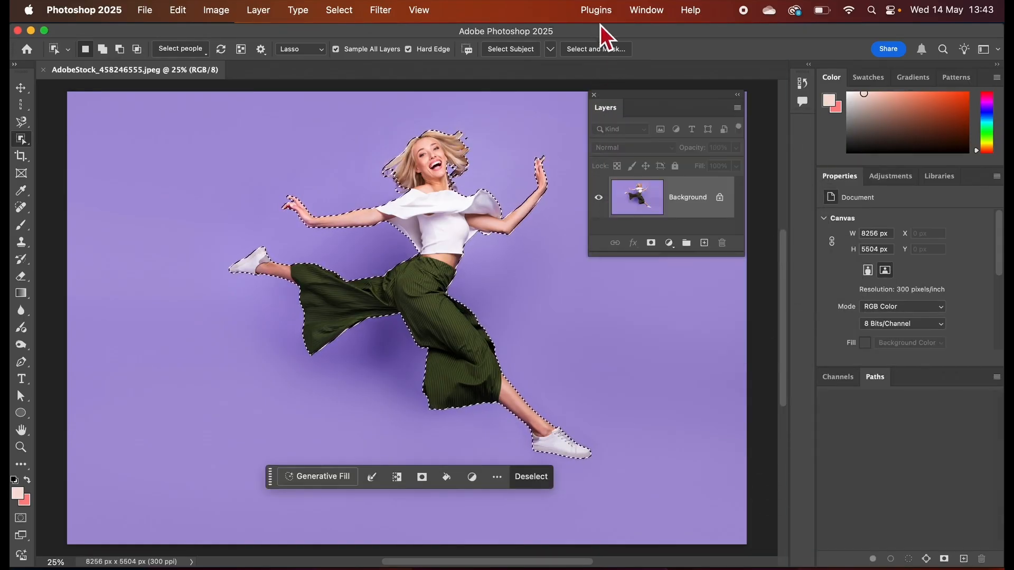
{"action": "left_click", "coordinate": [648, 17]}
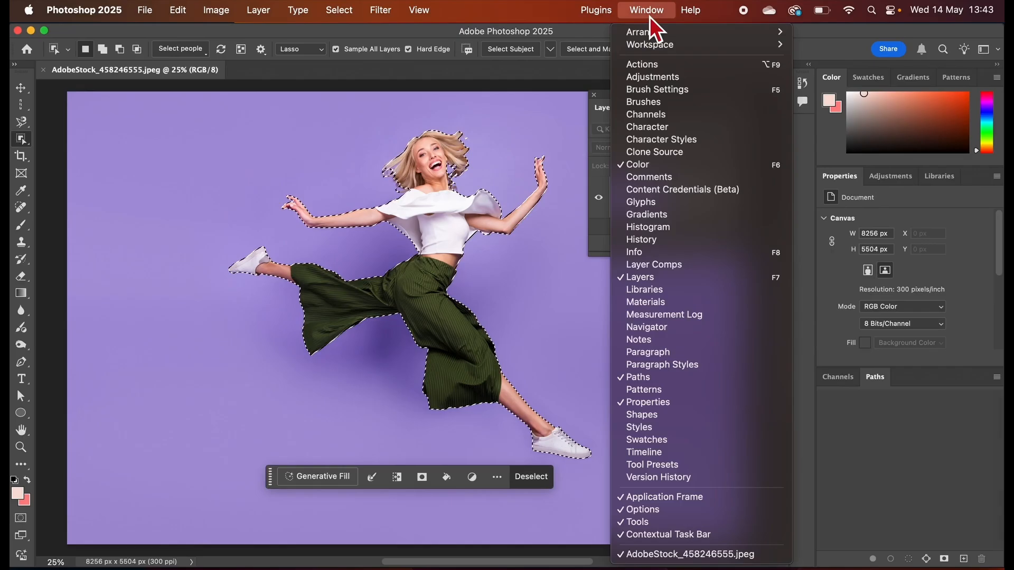
{"action": "left_click", "coordinate": [633, 282]}
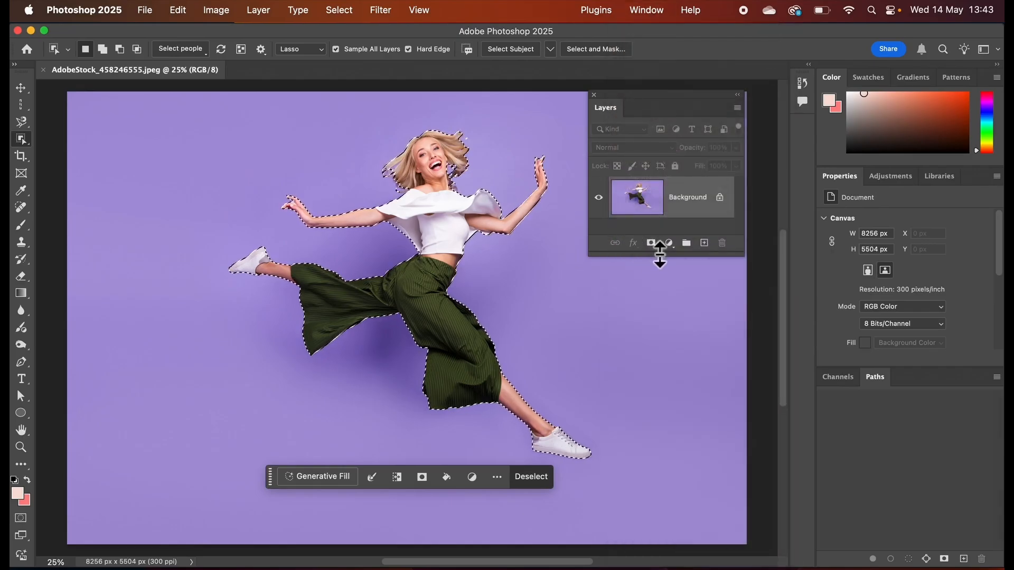
{"action": "left_click_drag", "start_coordinate": [661, 255], "coordinate": [658, 358]}
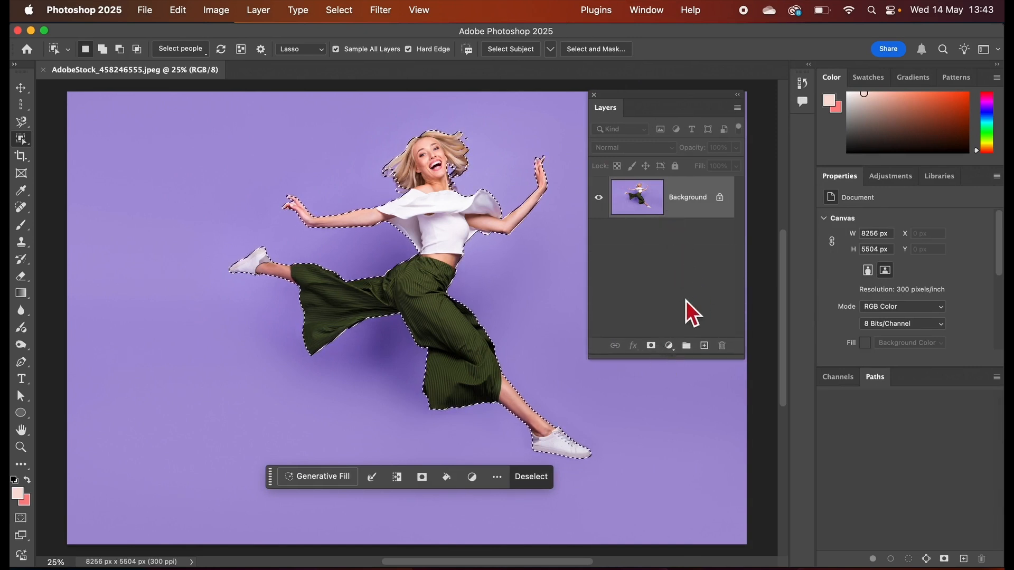
{"action": "left_click", "coordinate": [652, 346]}
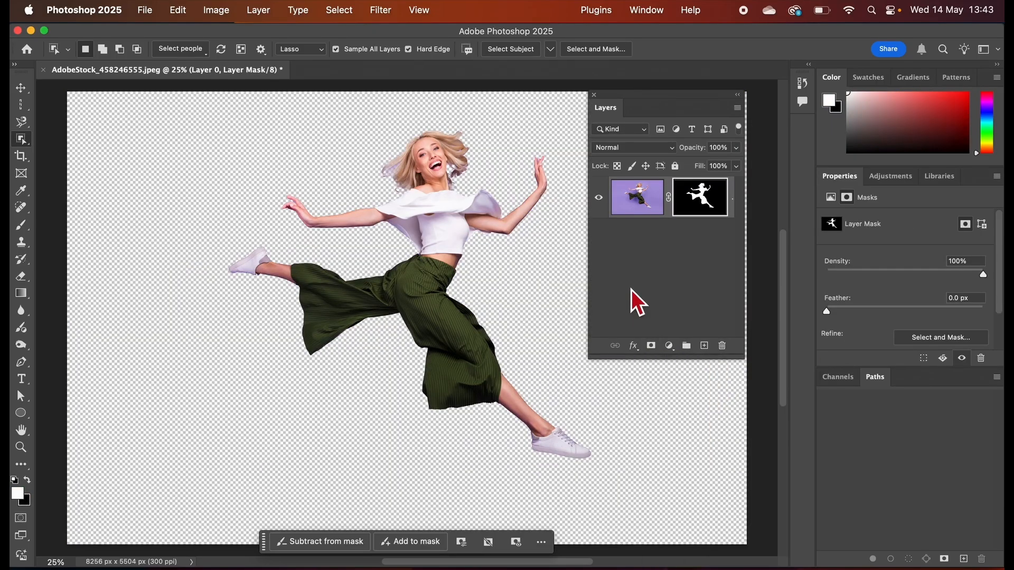
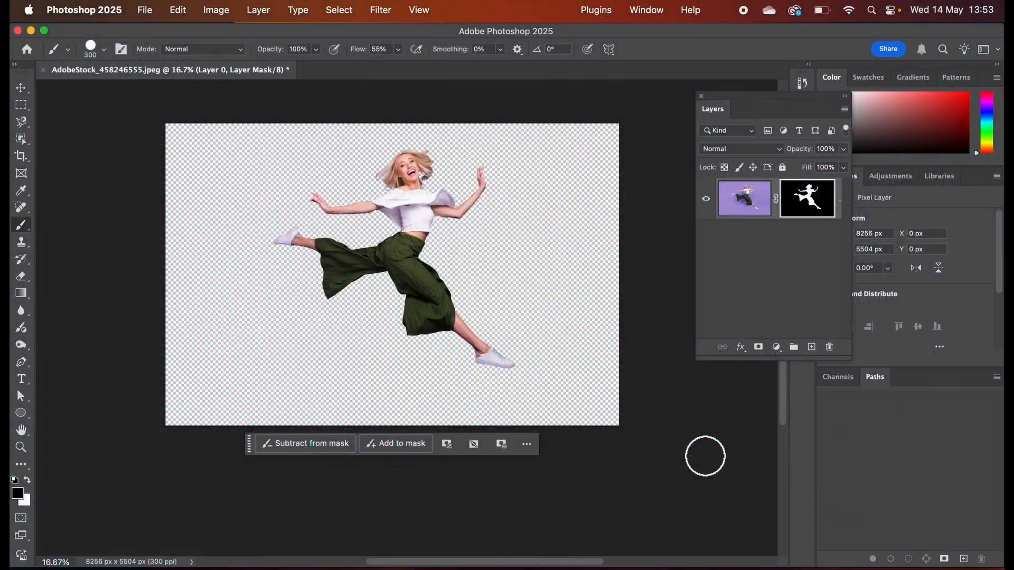
Select a one-pixel column running through the woman's face and torso with the Single Column Marquee tool.
{"action": "left_click", "coordinate": [24, 105]}
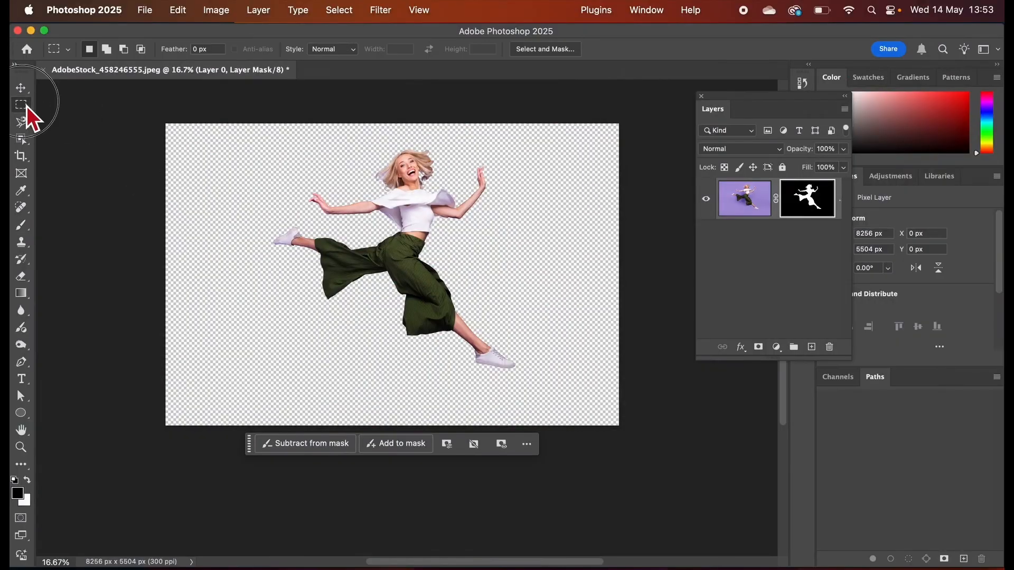
{"action": "right_click", "coordinate": [27, 106]}
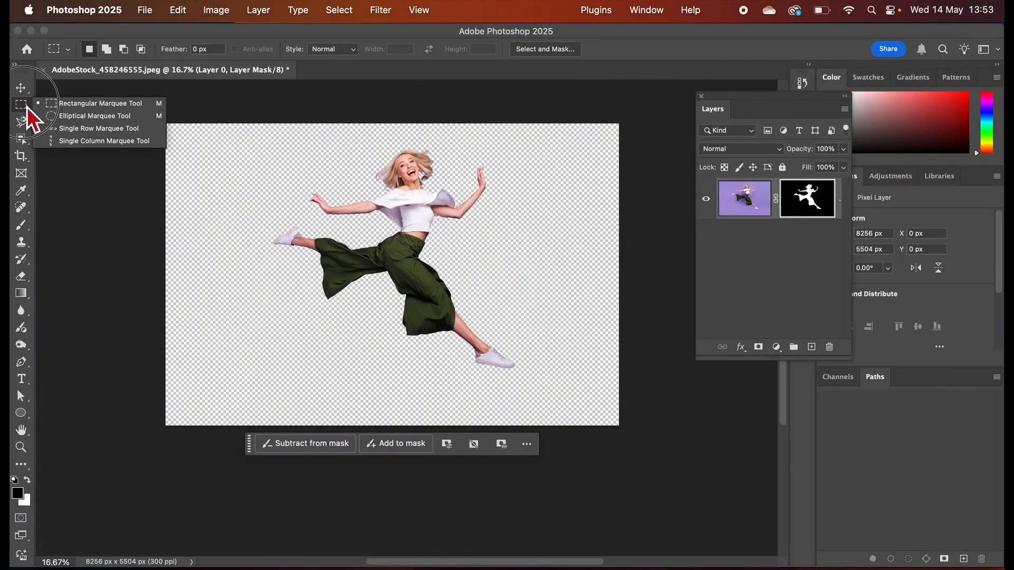
{"action": "left_click", "coordinate": [83, 142]}
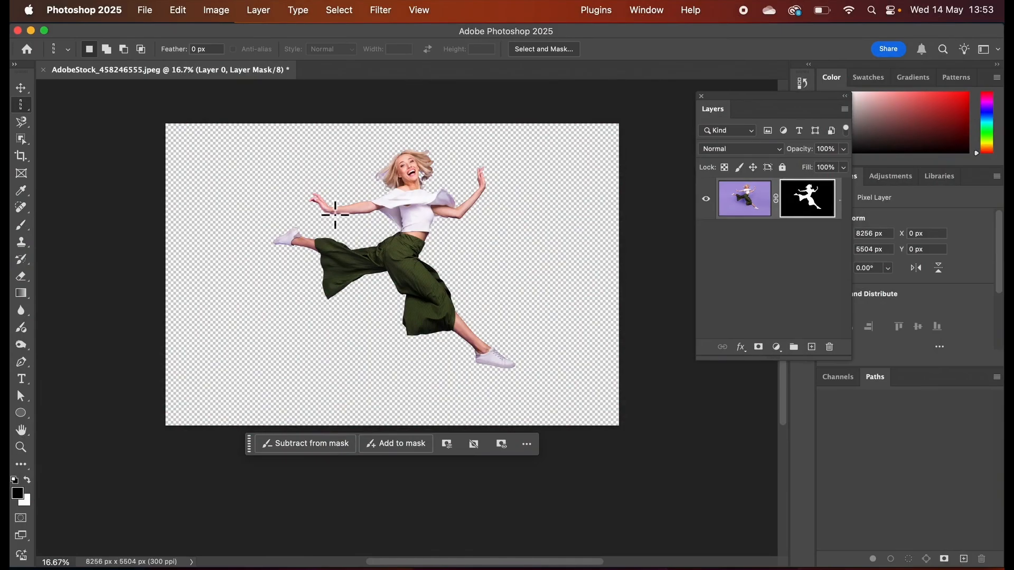
{"action": "left_click", "coordinate": [412, 218]}
{"action": "left_click_drag", "start_coordinate": [412, 218], "coordinate": [413, 222]}
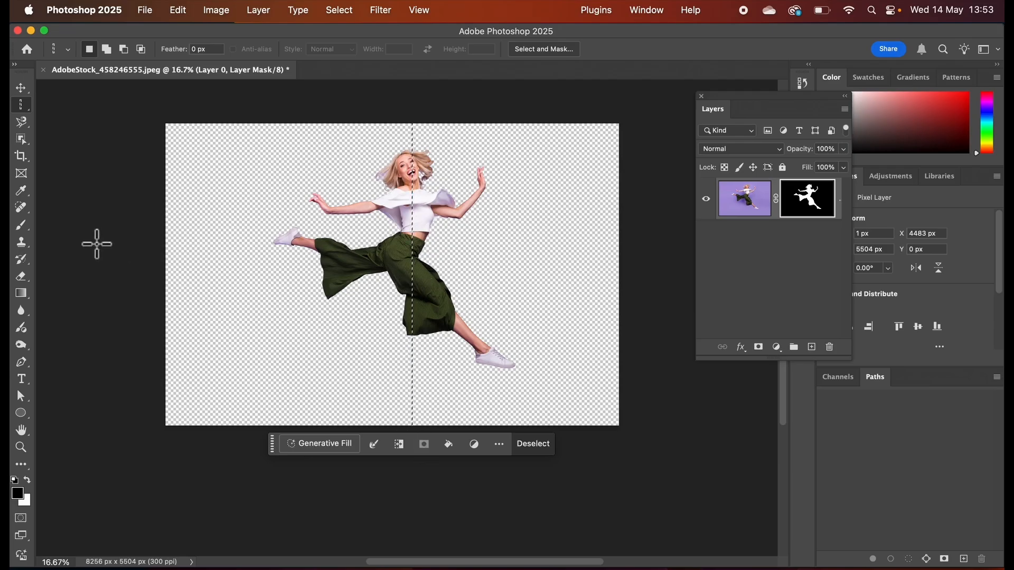
Subtract the parts of the column selection above the woman's head and below her waist with the Rectangular Marquee tool.
{"action": "right_click", "coordinate": [25, 108]}
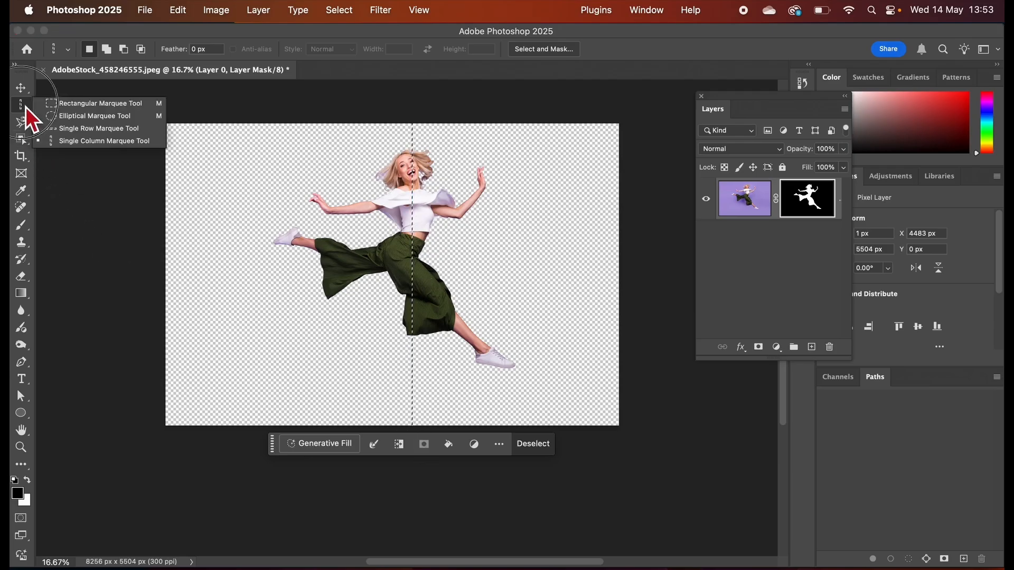
{"action": "left_click", "coordinate": [68, 103]}
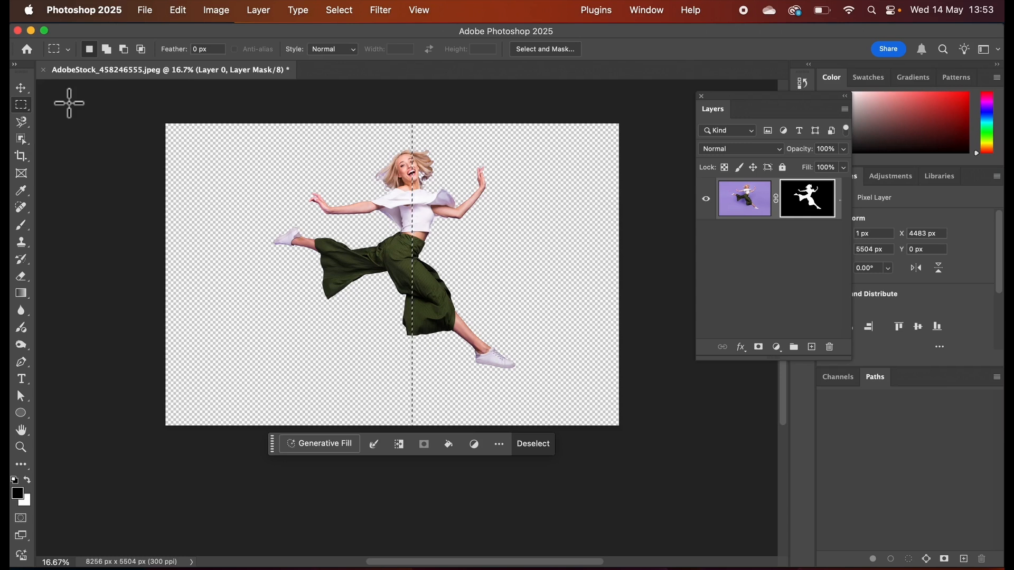
{"action": "left_click", "coordinate": [125, 54]}
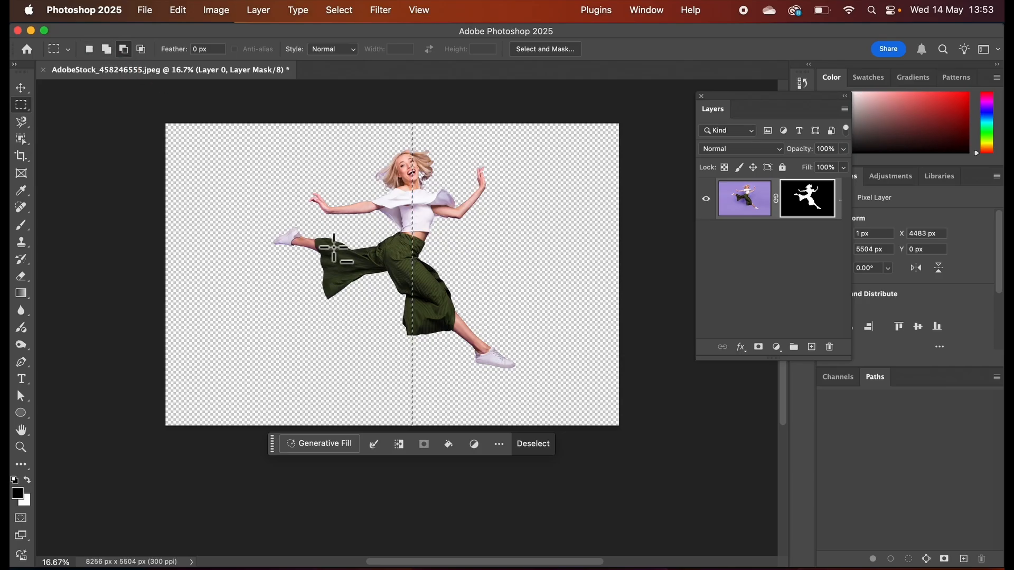
{"action": "left_click_drag", "start_coordinate": [438, 113], "coordinate": [389, 150]}
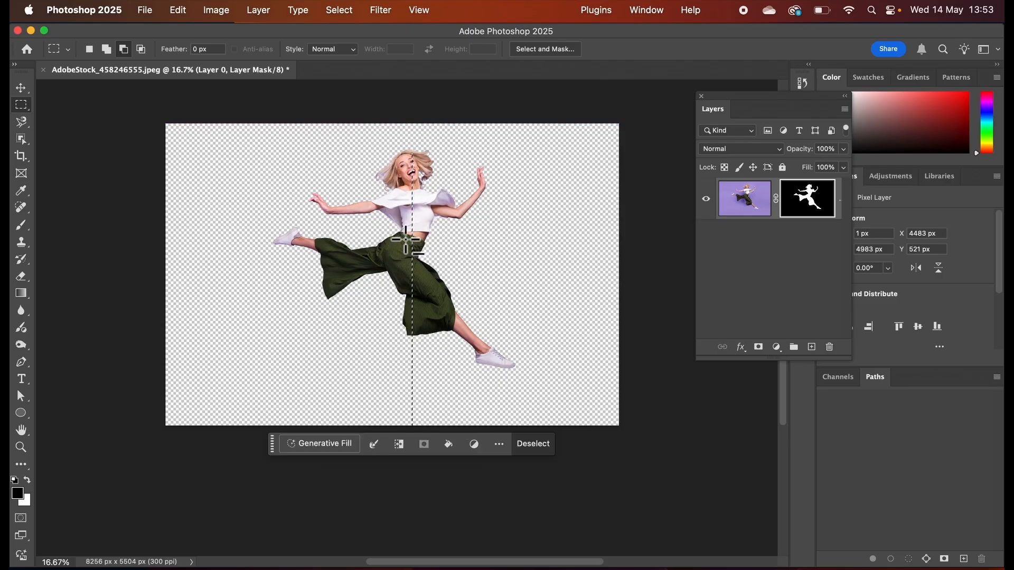
{"action": "left_click_drag", "start_coordinate": [406, 240], "coordinate": [469, 443]}
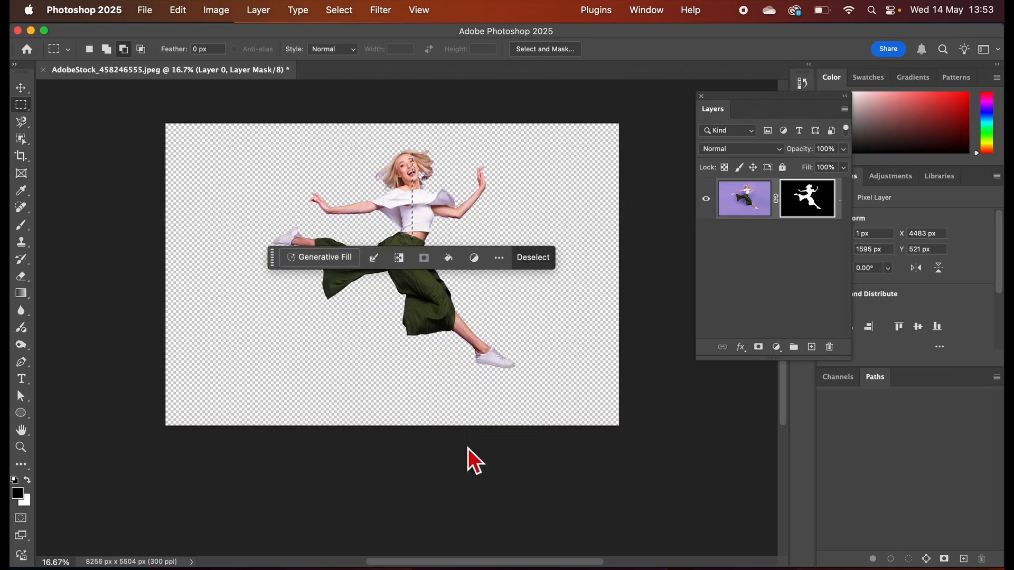
Trim the lower end of the column selection up to her bare waist, for a height of about 1513 px.
{"action": "key", "text": "super+equal"}
{"action": "key", "text": "super+equal"}
{"action": "key", "text": "super+equal"}
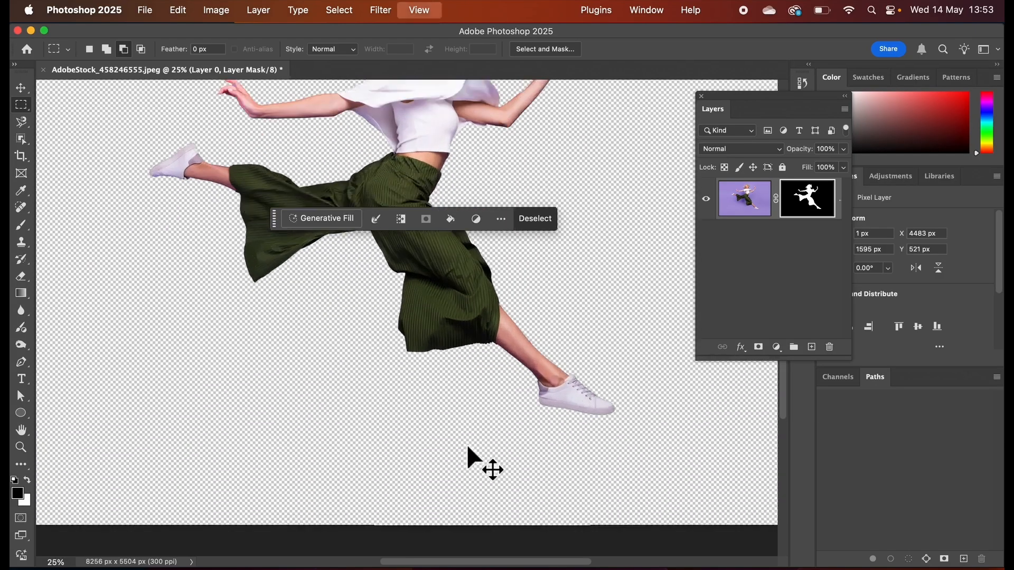
{"action": "scroll", "coordinate": [426, 410], "scroll_direction": "up", "scroll_amount": 5}
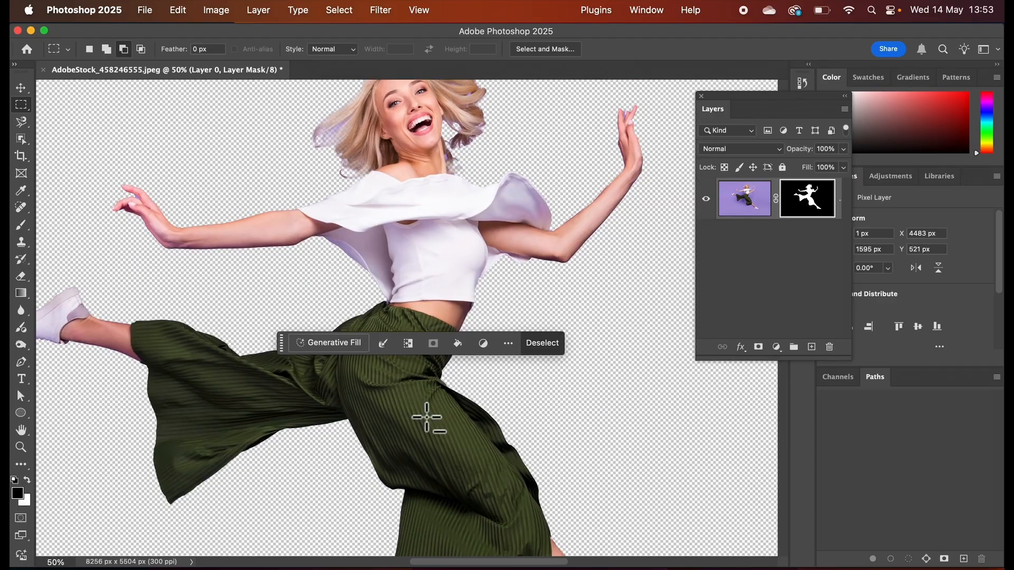
{"action": "key", "text": "super+equal"}
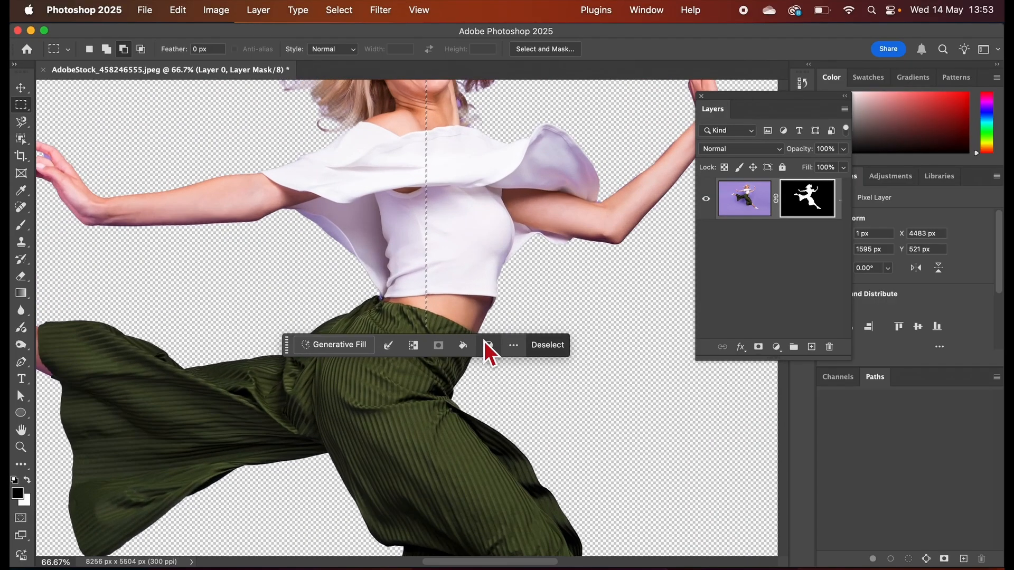
{"action": "left_click_drag", "start_coordinate": [414, 309], "coordinate": [442, 337]}
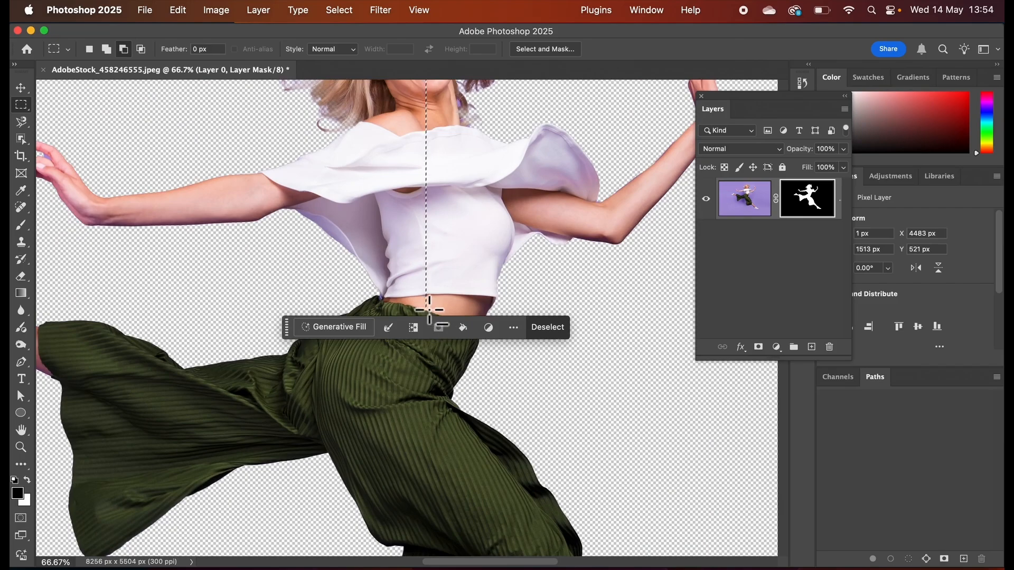
{"action": "scroll", "coordinate": [441, 267], "scroll_direction": "up", "scroll_amount": 5}
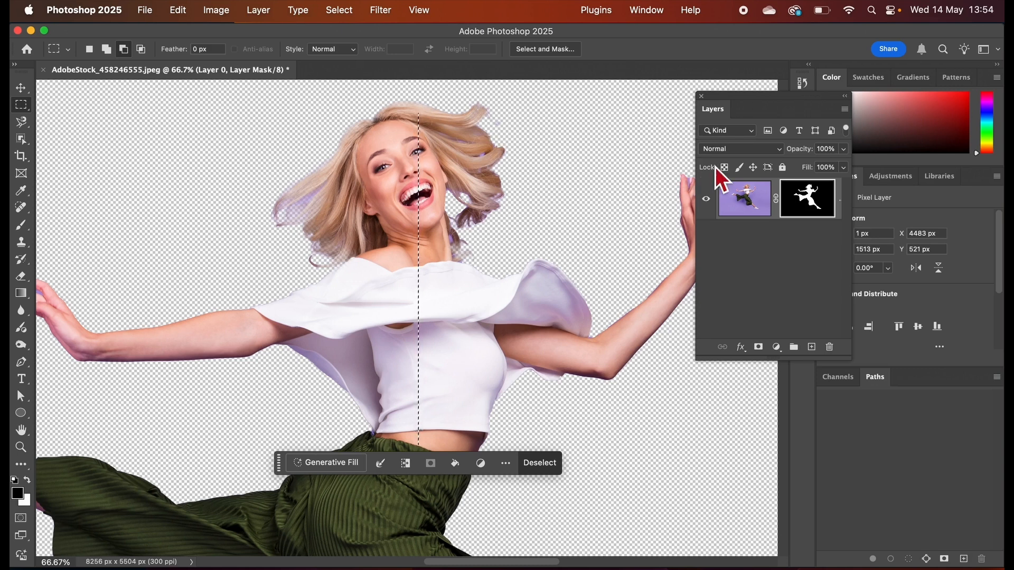
Copy the selected pixel column from Layer 0's image rather than its mask to a new layer, and check it with Layer 0 briefly hidden.
{"action": "left_click_drag", "start_coordinate": [752, 99], "coordinate": [645, 96]}
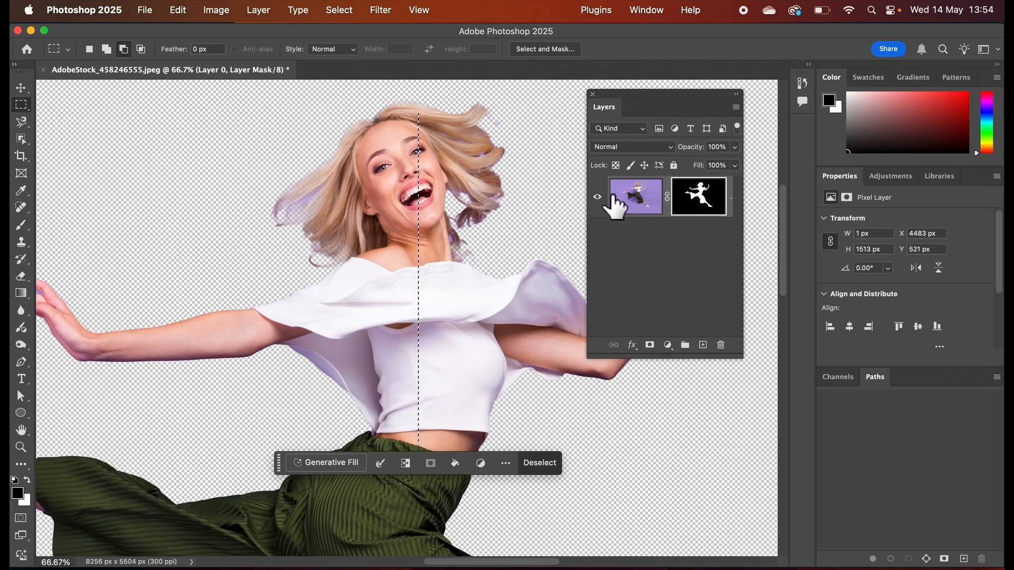
{"action": "left_click", "coordinate": [638, 198]}
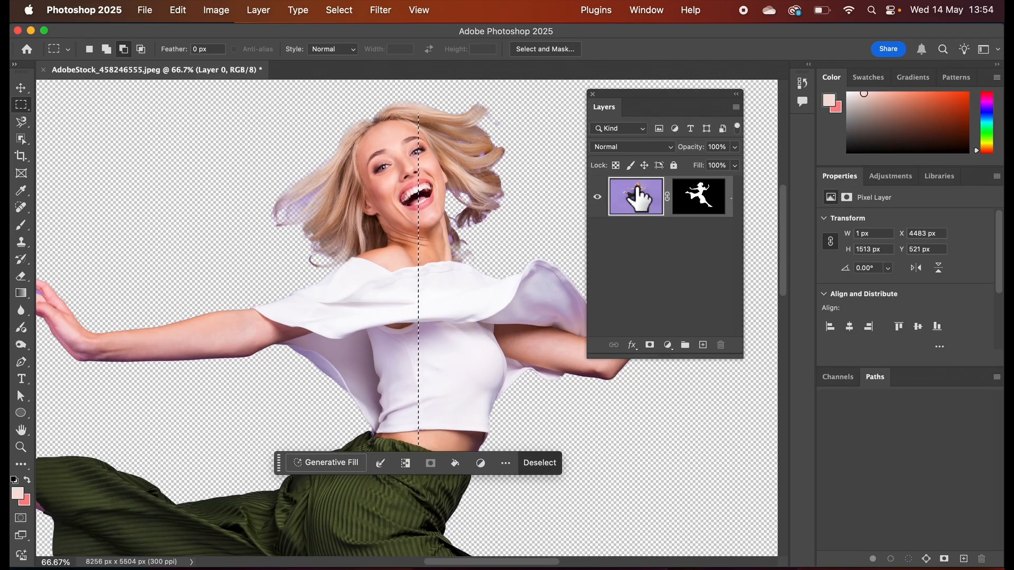
{"action": "left_click", "coordinate": [702, 202]}
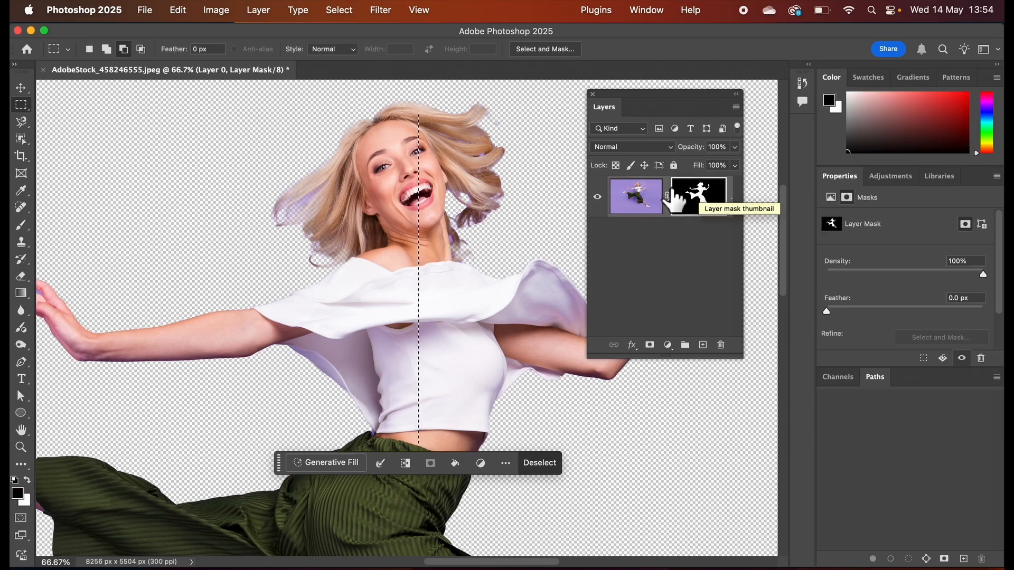
{"action": "left_click", "coordinate": [635, 199]}
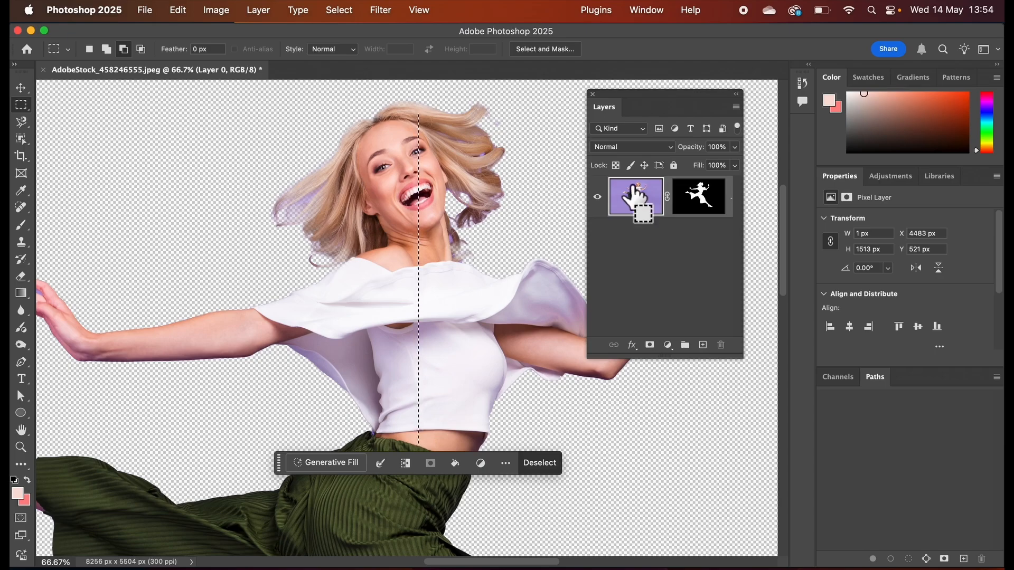
{"action": "key", "text": "super+j"}
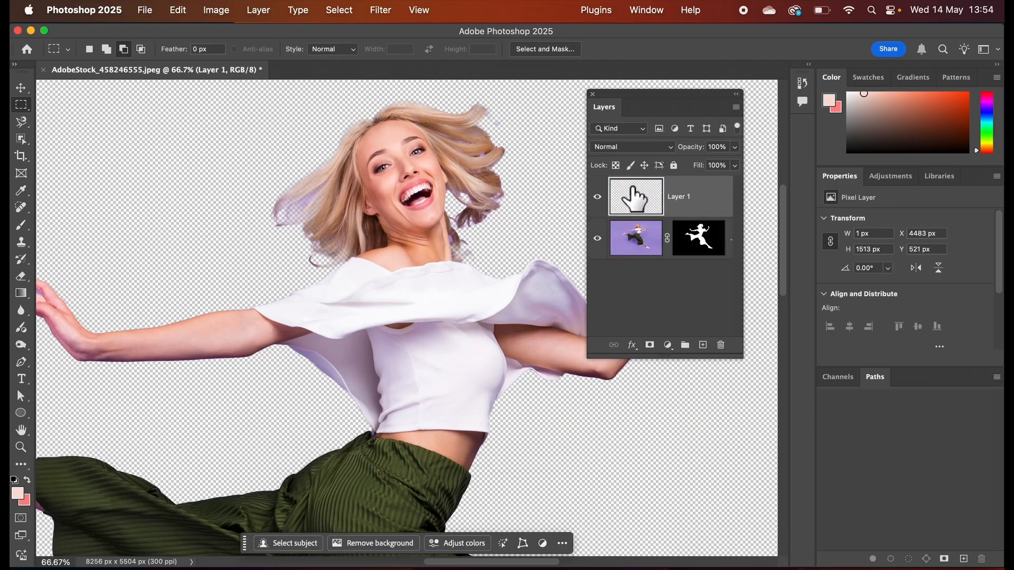
{"action": "left_click", "coordinate": [597, 238]}
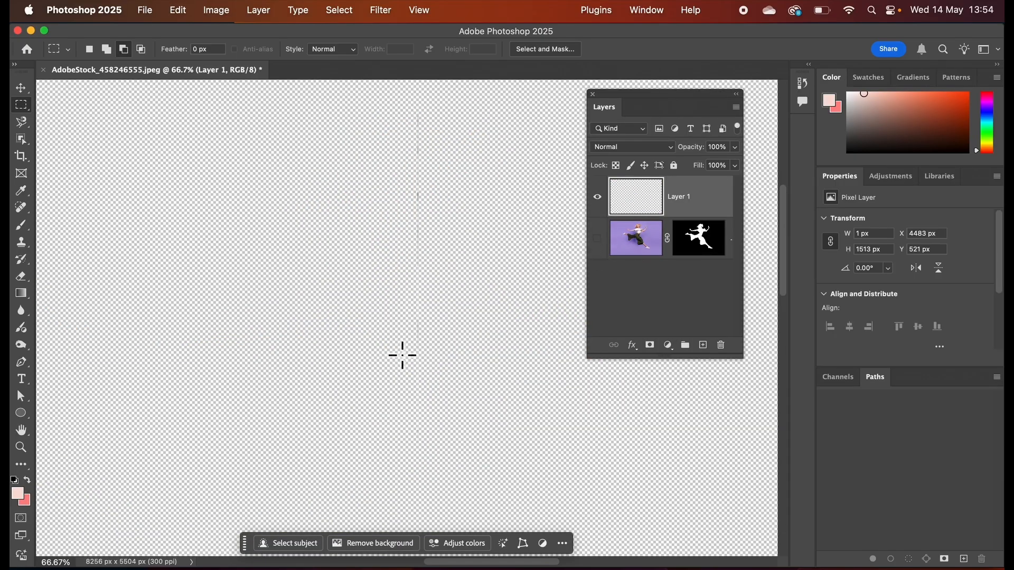
{"action": "left_click", "coordinate": [597, 239]}
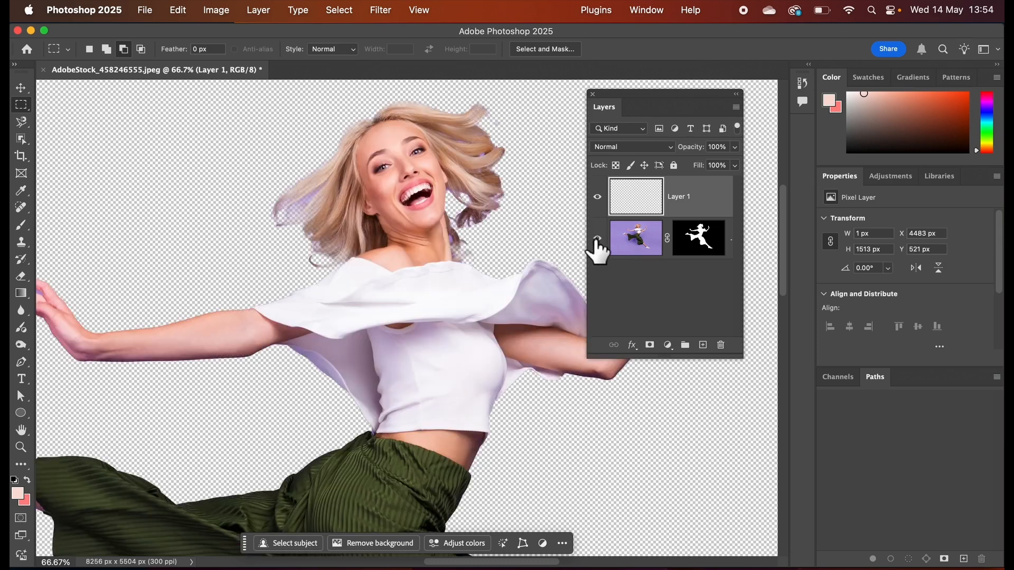
Stretch Layer 1's pixel column horizontally past both canvas edges to about 14444 px wide, and move the stripes down to about Y 1239 px.
{"action": "key", "text": "super+minus"}
{"action": "key", "text": "super+minus"}
{"action": "key", "text": "super+minus"}
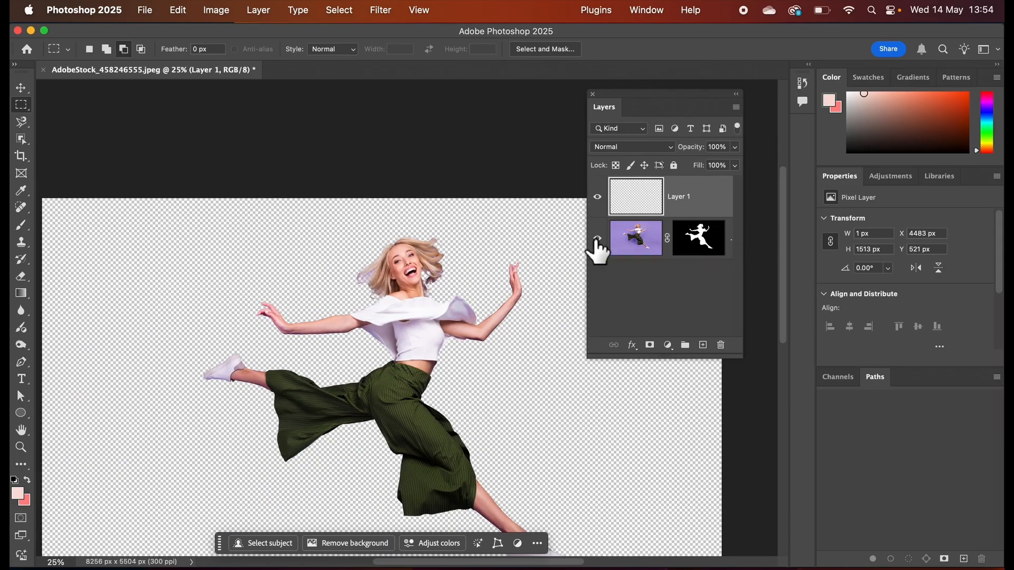
{"action": "scroll", "coordinate": [489, 274], "scroll_direction": "down", "scroll_amount": 3}
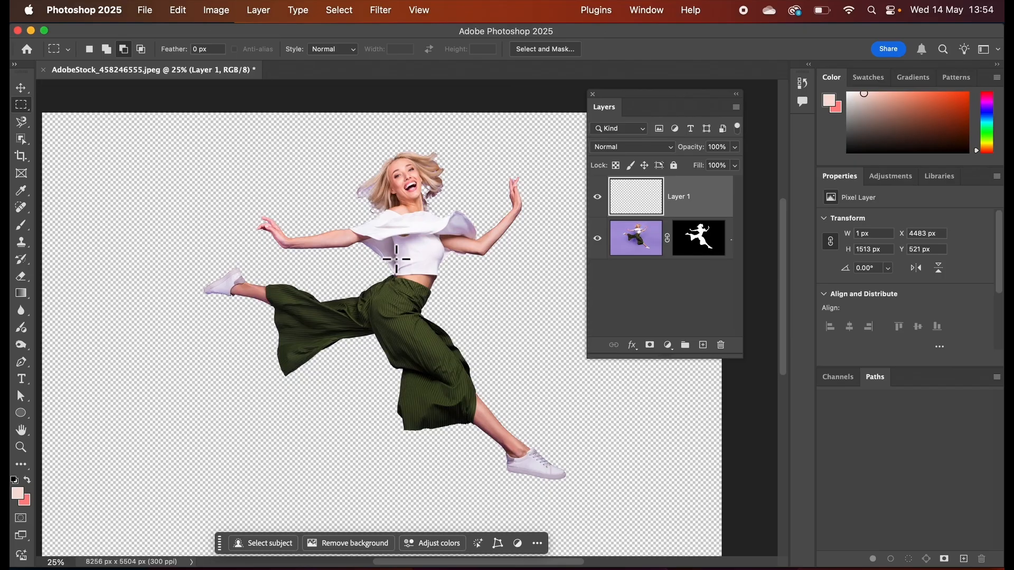
{"action": "key", "text": "super+minus"}
{"action": "key", "text": "super+minus"}
{"action": "key", "text": "super+minus"}
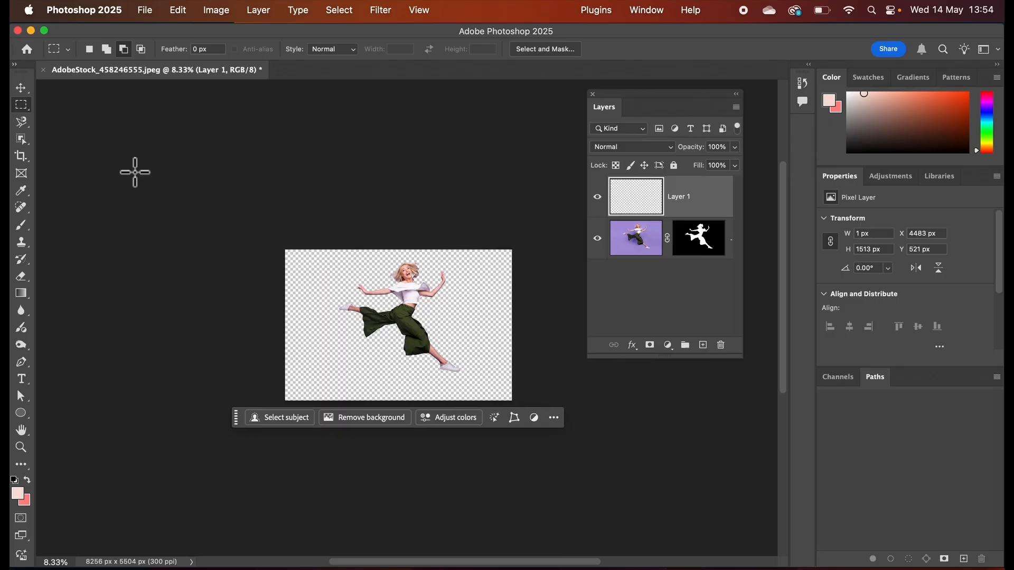
{"action": "left_click", "coordinate": [185, 12]}
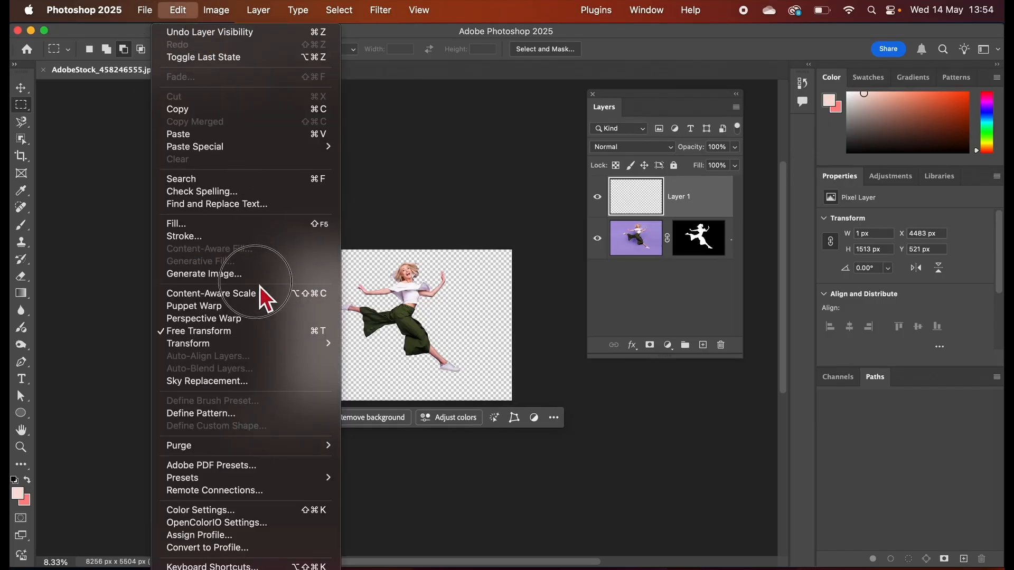
{"action": "mouse_move", "coordinate": [265, 344]}
{"action": "left_click", "coordinate": [365, 355]}
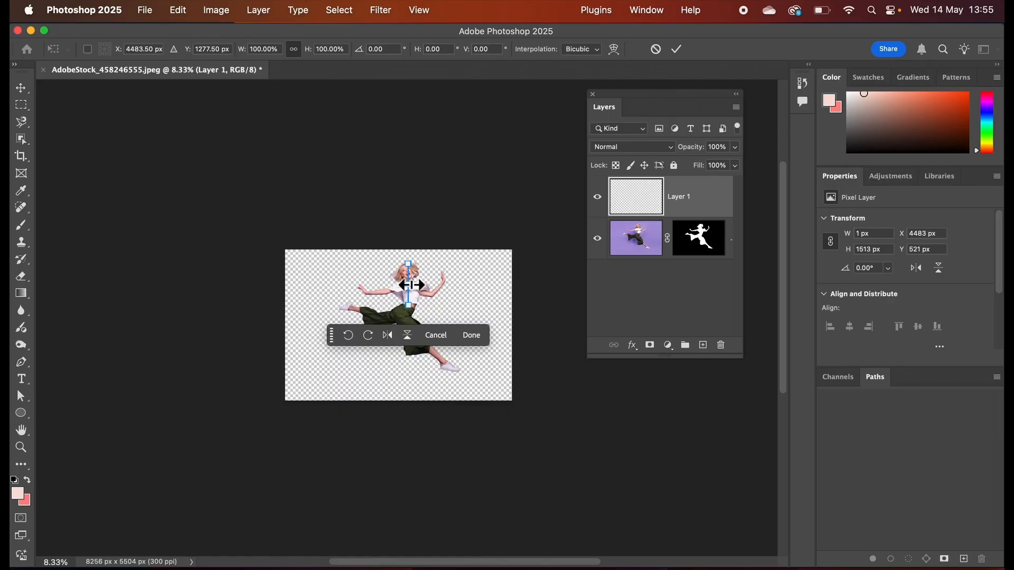
{"action": "left_click_drag", "start_coordinate": [412, 286], "coordinate": [542, 285]}
{"action": "left_click_drag", "start_coordinate": [404, 288], "coordinate": [189, 278]}
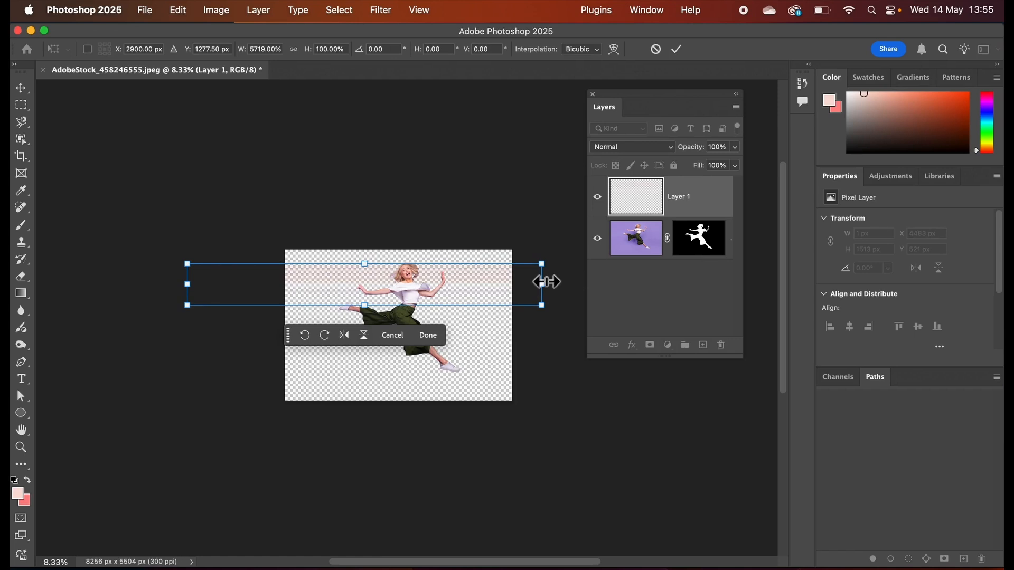
{"action": "left_click_drag", "start_coordinate": [542, 285], "coordinate": [587, 287]}
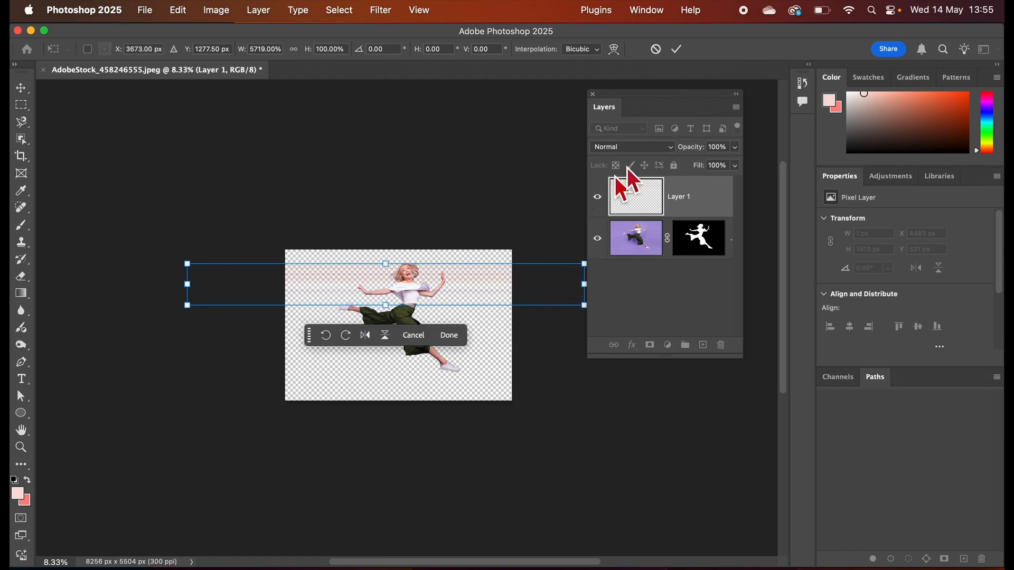
{"action": "left_click", "coordinate": [678, 49]}
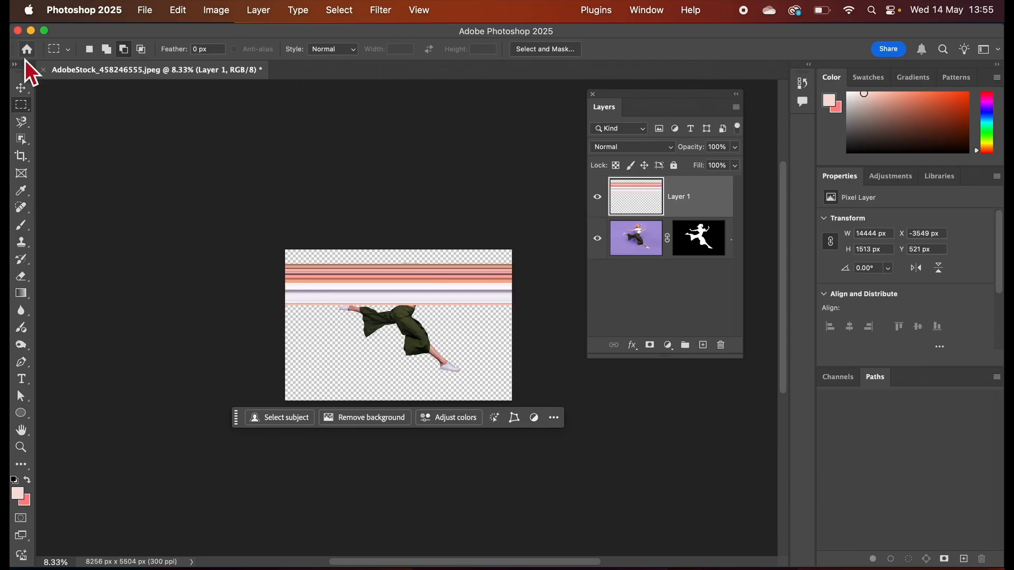
{"action": "left_click", "coordinate": [24, 90]}
{"action": "mouse_move", "coordinate": [334, 289]}
{"action": "left_mouse_down"}
{"action": "mouse_move", "coordinate": [372, 265]}
{"action": "mouse_move", "coordinate": [397, 356]}
{"action": "mouse_move", "coordinate": [375, 278]}
{"action": "mouse_move", "coordinate": [335, 297]}
{"action": "mouse_move", "coordinate": [326, 280]}
{"action": "mouse_move", "coordinate": [326, 306]}
{"action": "left_mouse_up"}
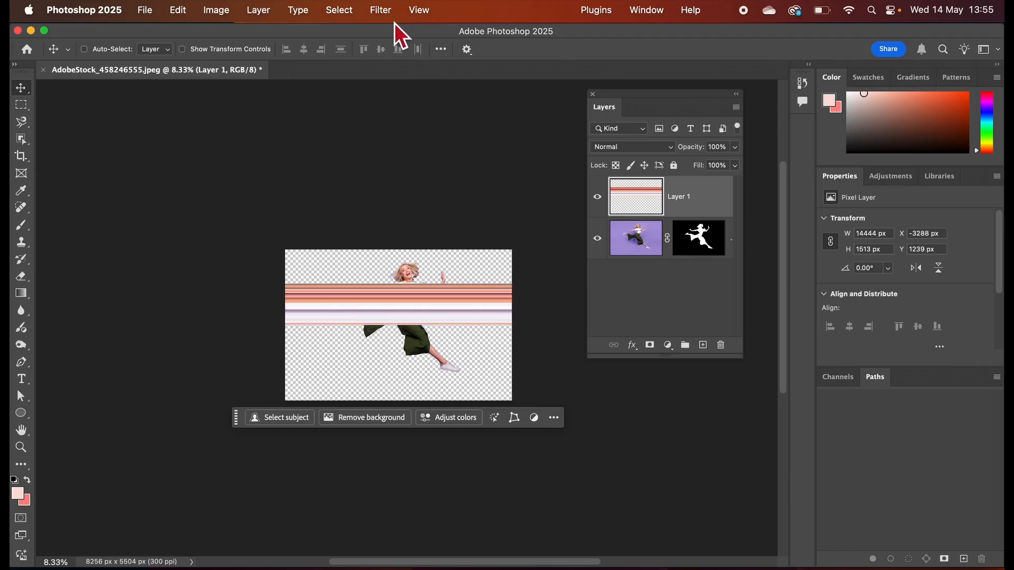
Apply the Polar Coordinates distortion to Layer 1's stripes with the Rectangular to Polar option.
{"action": "left_click", "coordinate": [384, 11]}
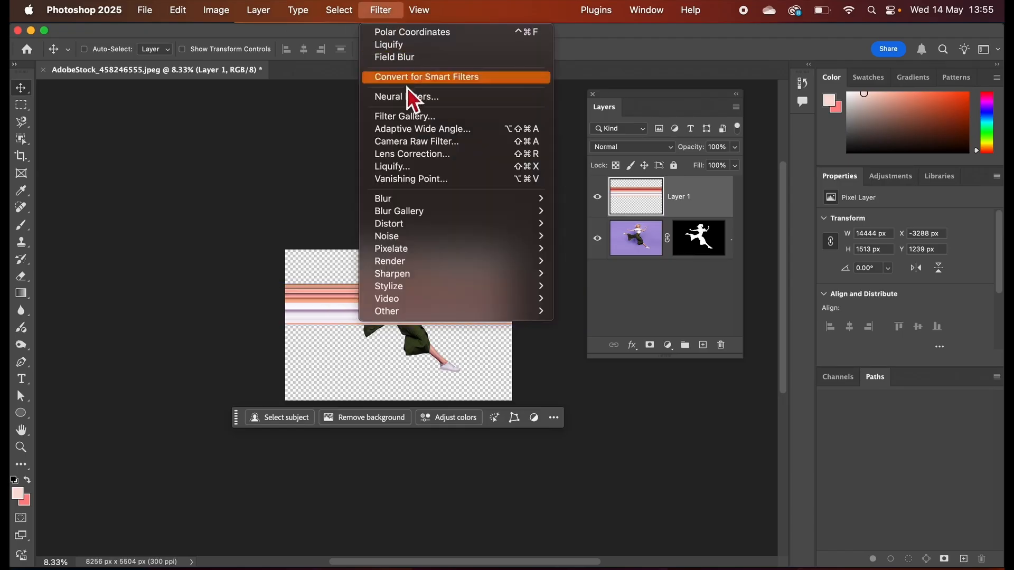
{"action": "mouse_move", "coordinate": [421, 228]}
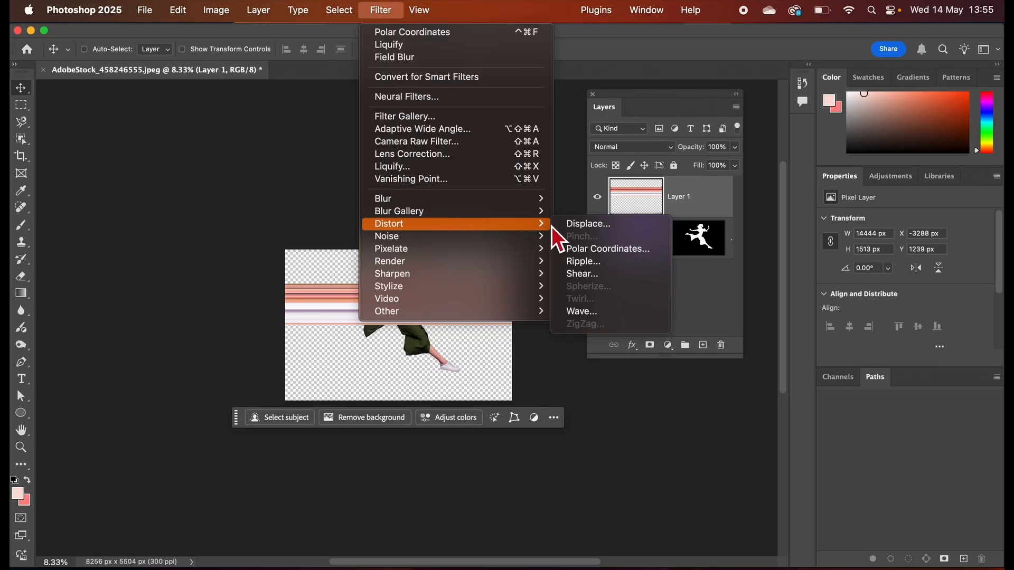
{"action": "left_click", "coordinate": [598, 255]}
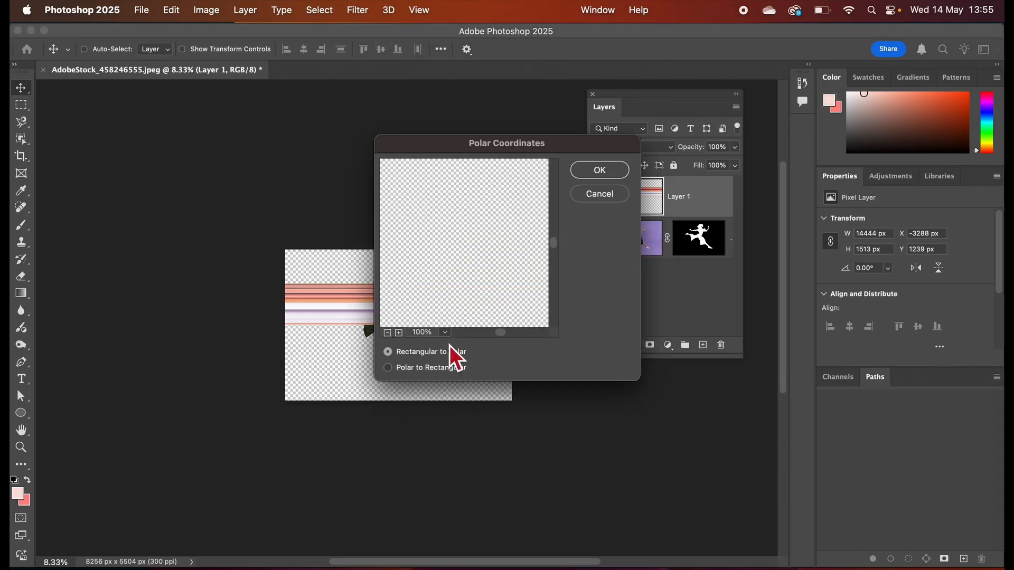
{"action": "left_click", "coordinate": [402, 335]}
{"action": "left_click", "coordinate": [402, 335]}
{"action": "left_click", "coordinate": [402, 335]}
{"action": "left_click", "coordinate": [402, 335]}
{"action": "left_click", "coordinate": [402, 335]}
{"action": "left_click", "coordinate": [402, 335]}
{"action": "left_click", "coordinate": [402, 335]}
{"action": "left_click", "coordinate": [403, 335]}
{"action": "left_click", "coordinate": [402, 335]}
{"action": "left_click", "coordinate": [389, 370]}
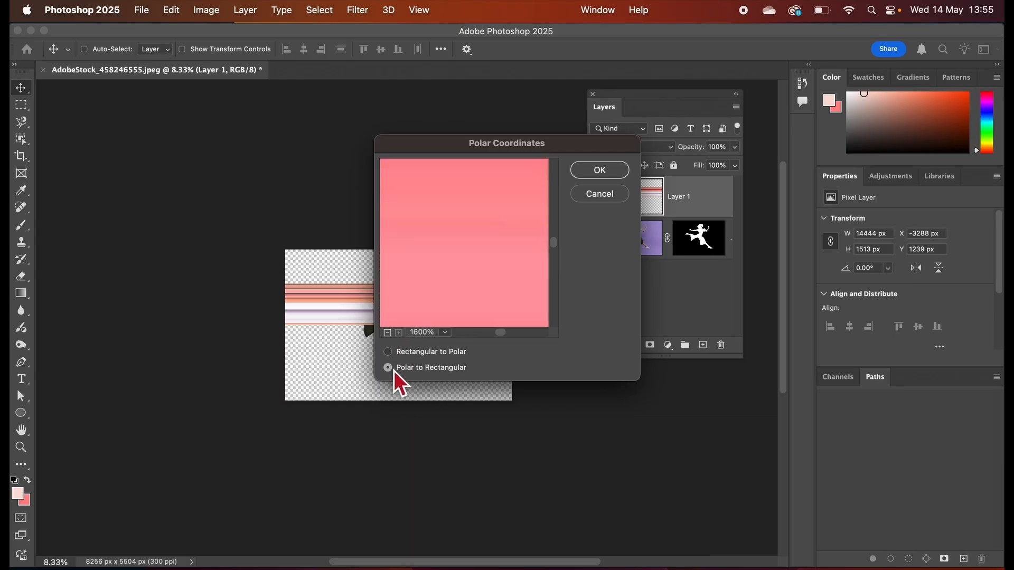
{"action": "left_click", "coordinate": [398, 352]}
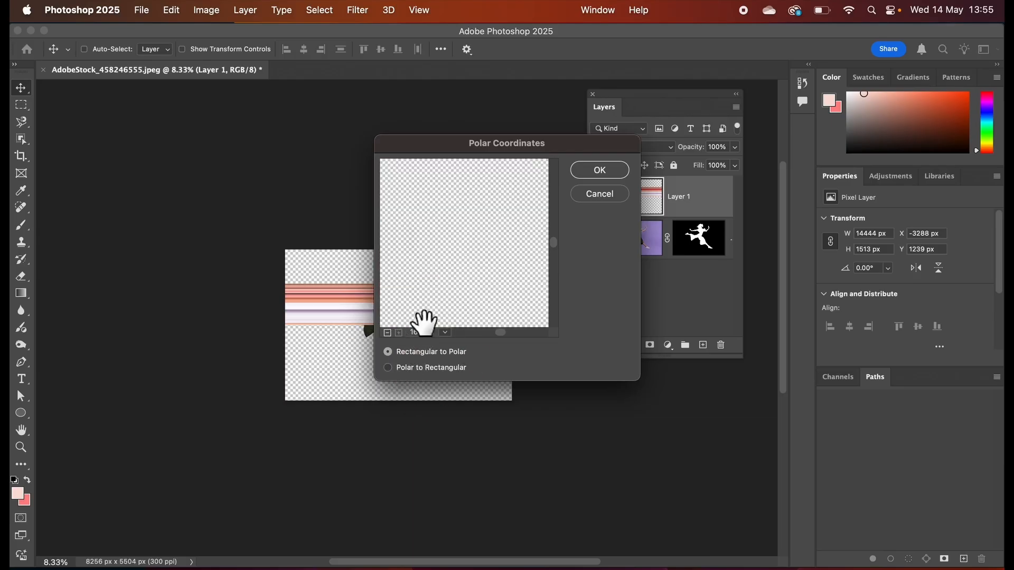
{"action": "left_click", "coordinate": [596, 173]}
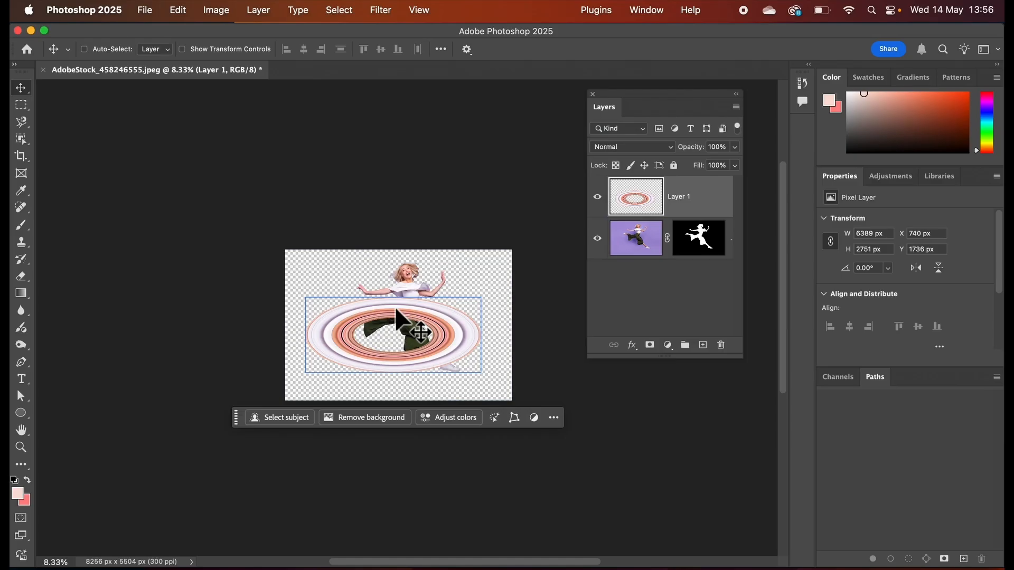
Scale the flat stripe ring into a rounder shape, at about 85.65% width and 179.06% height.
{"action": "left_click", "coordinate": [182, 11]}
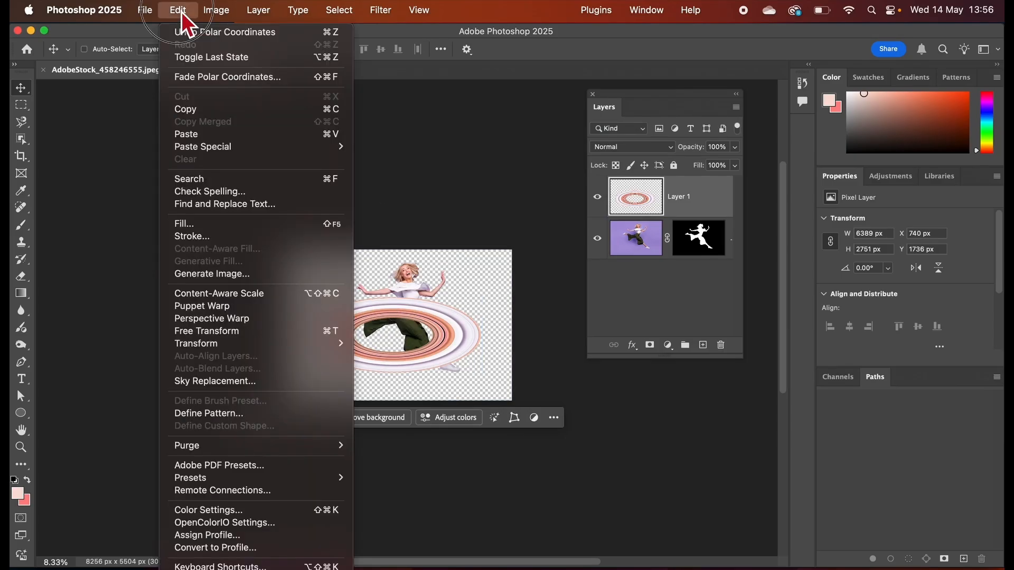
{"action": "mouse_move", "coordinate": [246, 345]}
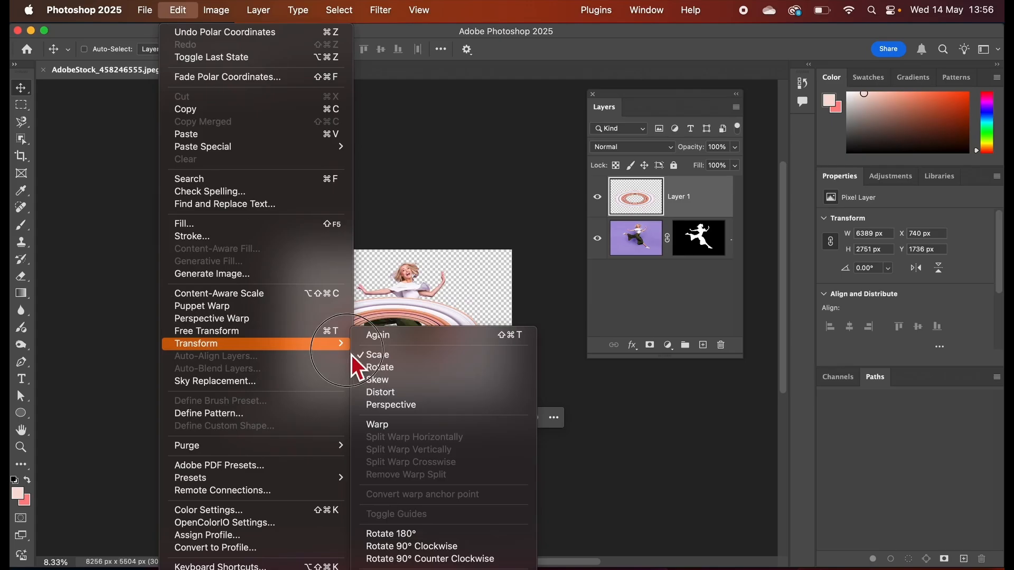
{"action": "left_click", "coordinate": [394, 362]}
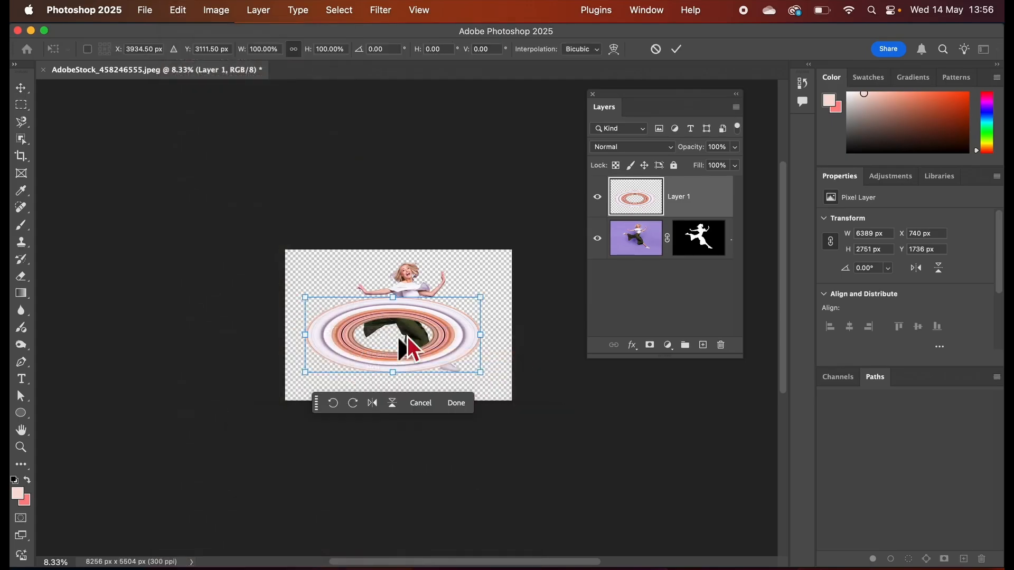
{"action": "left_click_drag", "start_coordinate": [393, 291], "coordinate": [391, 263]}
{"action": "left_click_drag", "start_coordinate": [393, 374], "coordinate": [393, 399]}
{"action": "left_click_drag", "start_coordinate": [304, 331], "coordinate": [334, 331]}
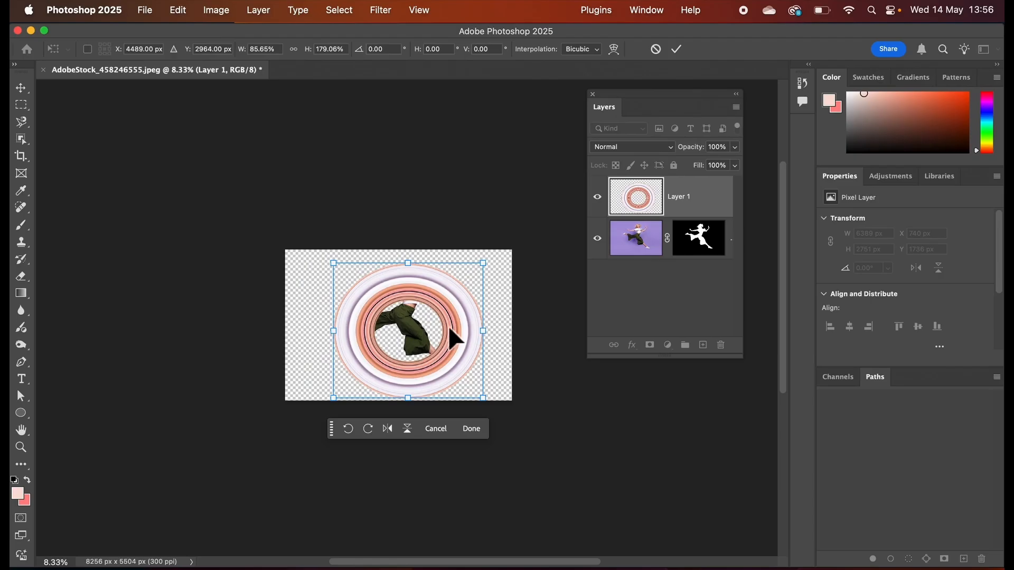
Shrink the ring to about 72.41% width and 151.38% height and move it over the woman's body.
{"action": "left_click_drag", "start_coordinate": [456, 318], "coordinate": [446, 321]}
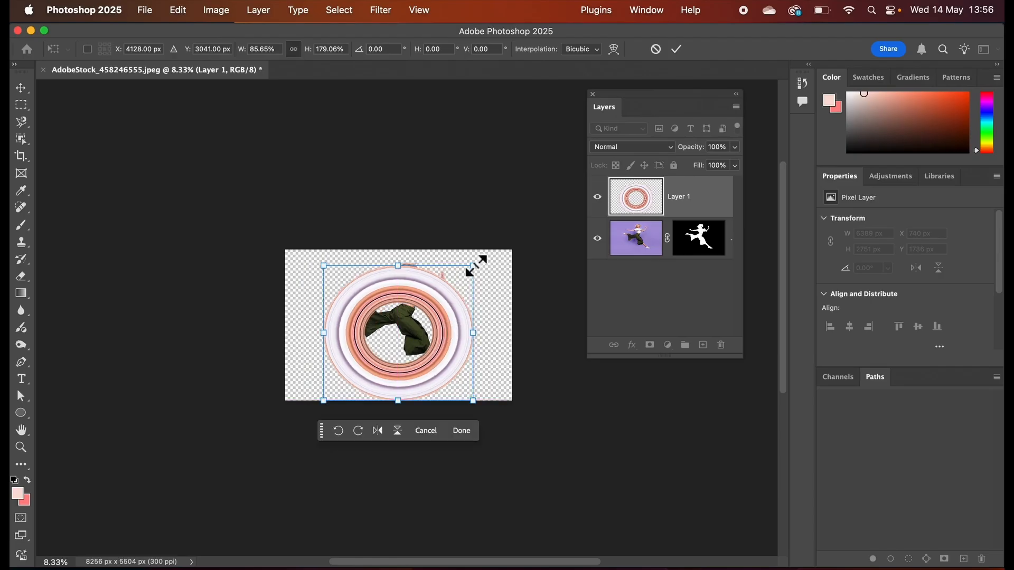
{"action": "left_click_drag", "start_coordinate": [474, 266], "coordinate": [452, 288]}
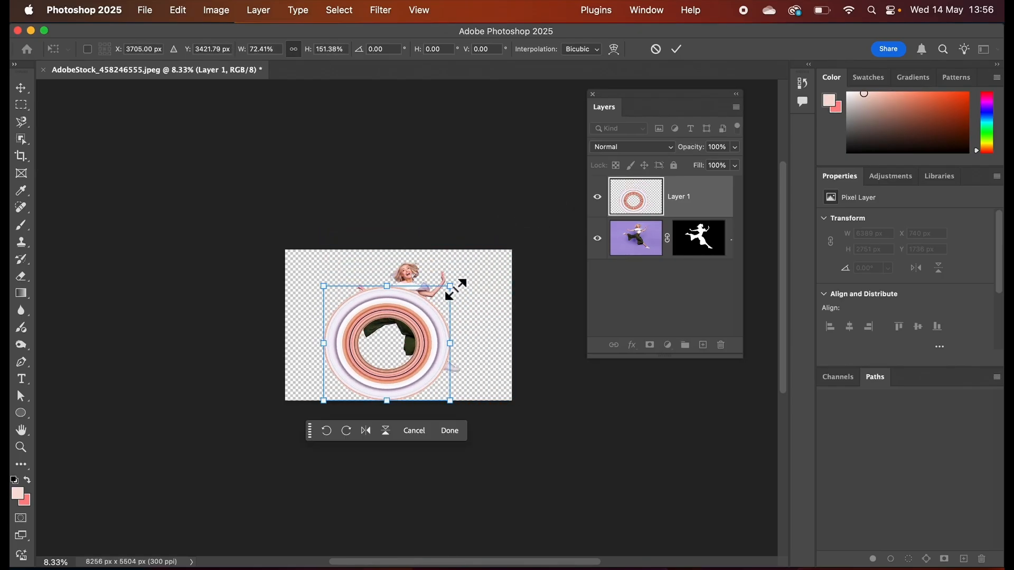
{"action": "left_click_drag", "start_coordinate": [420, 332], "coordinate": [439, 309]}
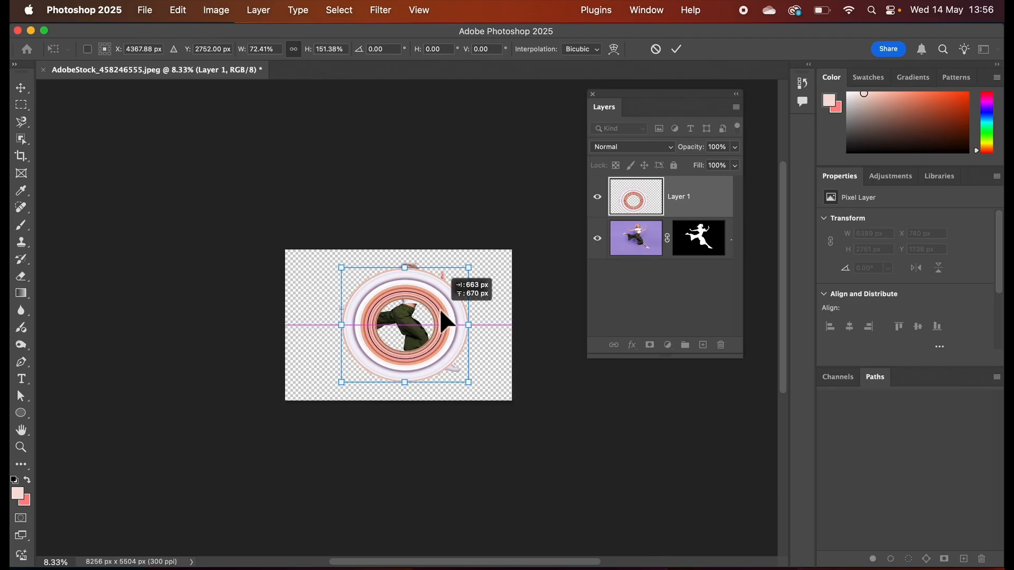
{"action": "left_click_drag", "start_coordinate": [440, 312], "coordinate": [440, 312]}
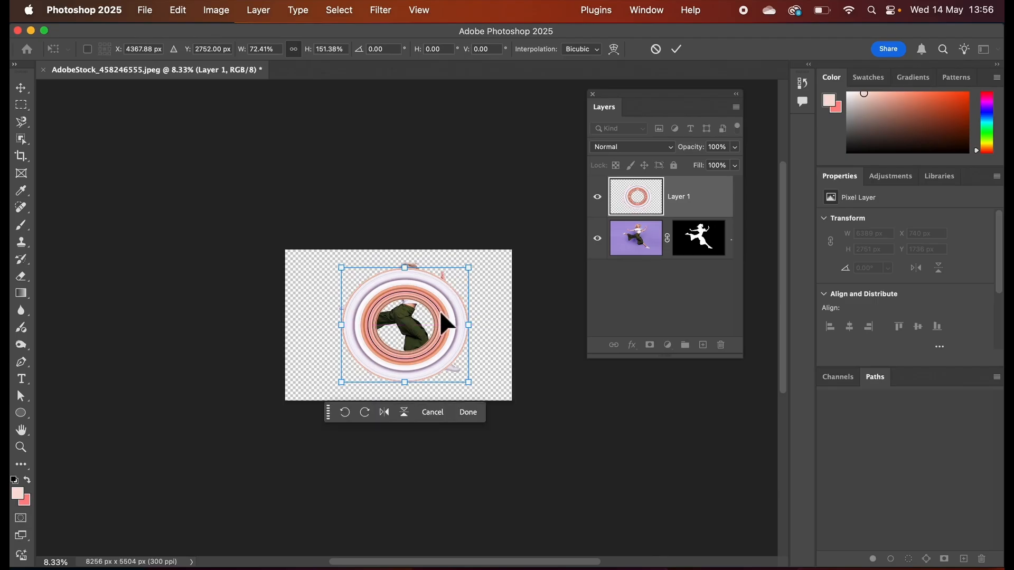
Refine the ring around the woman's legs to about 4483 by 3968 px, at about X 2047 px and Y 925 px.
{"action": "key", "text": "super+equal"}
{"action": "key", "text": "super+equal"}
{"action": "key", "text": "super+equal"}
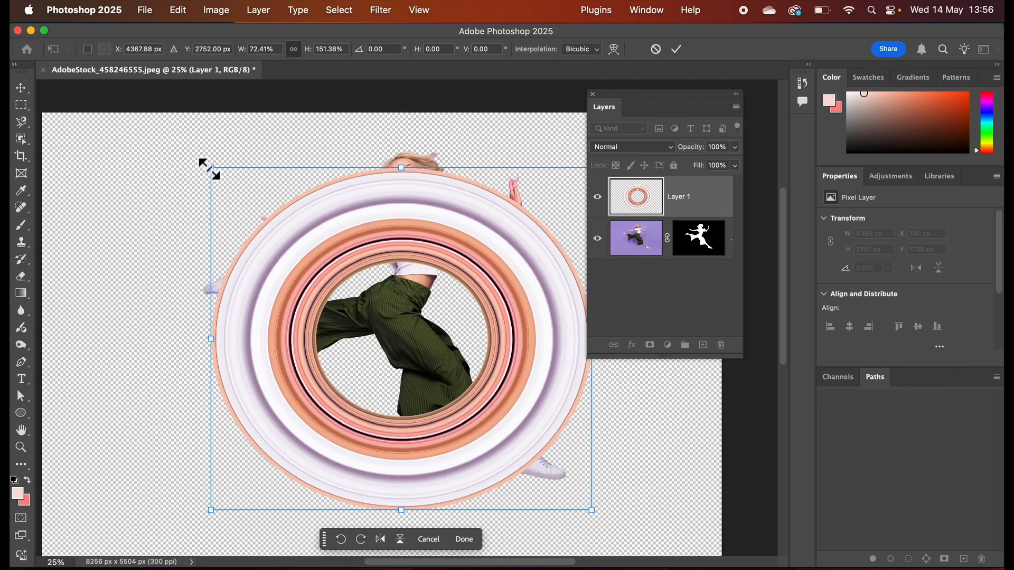
{"action": "left_click_drag", "start_coordinate": [211, 168], "coordinate": [179, 145]}
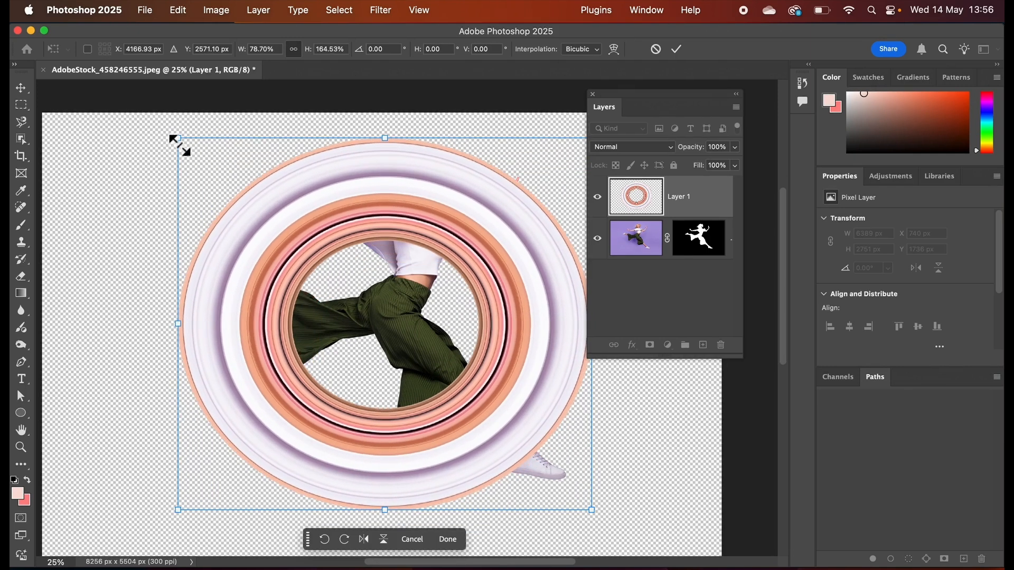
{"action": "left_click_drag", "start_coordinate": [285, 216], "coordinate": [310, 255]}
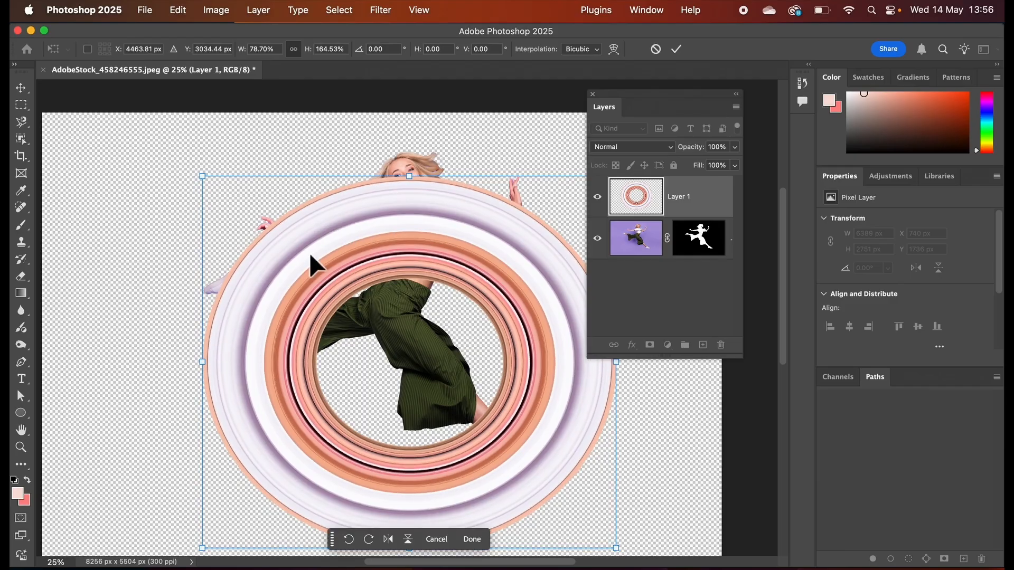
{"action": "left_click_drag", "start_coordinate": [202, 177], "coordinate": [240, 219]}
{"action": "left_click_drag", "start_coordinate": [360, 294], "coordinate": [322, 262]}
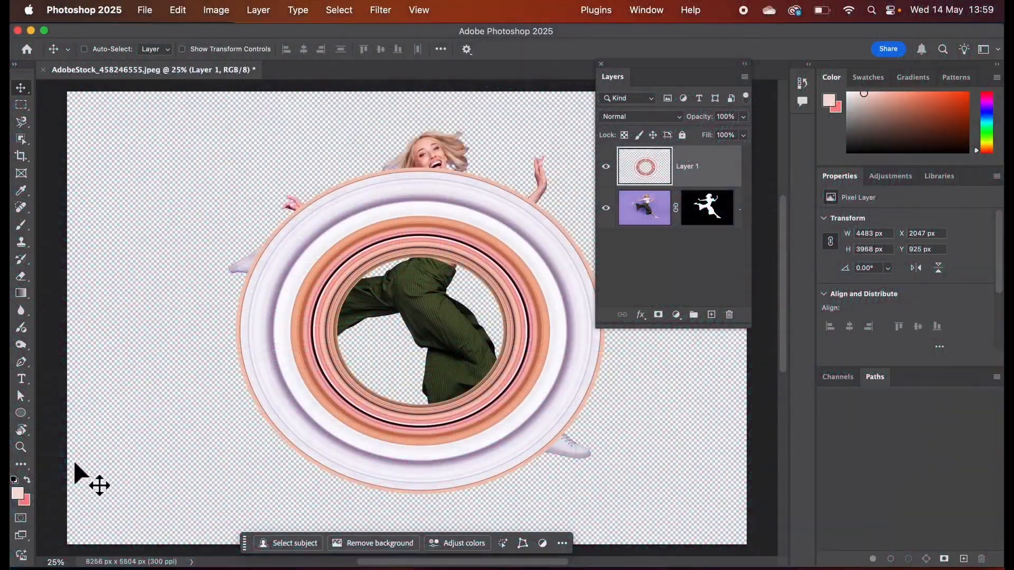
Set the foreground colour to the light skin tone fdd1c3 sampled from the woman's face.
{"action": "left_click", "coordinate": [21, 495]}
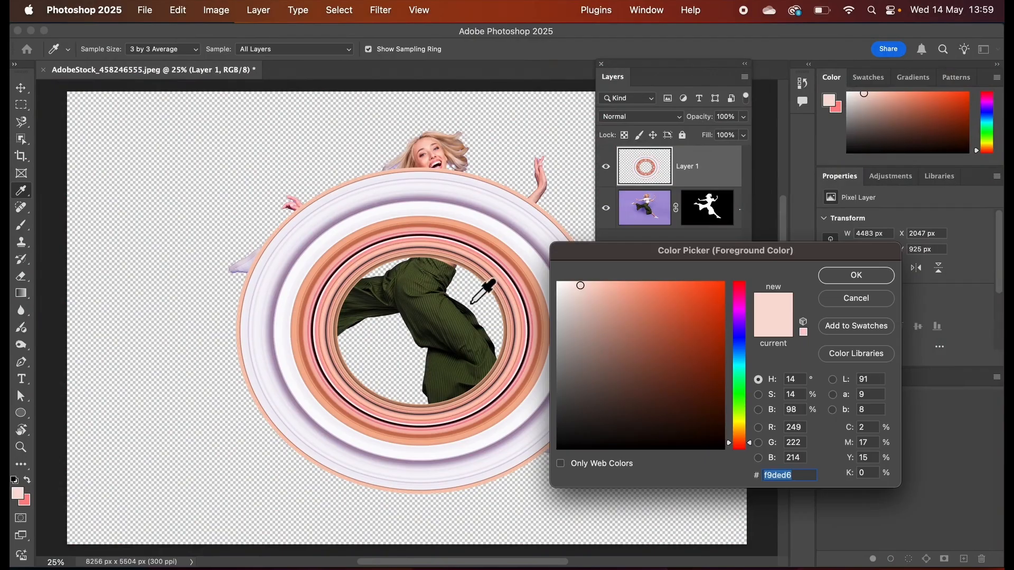
{"action": "left_click", "coordinate": [428, 143]}
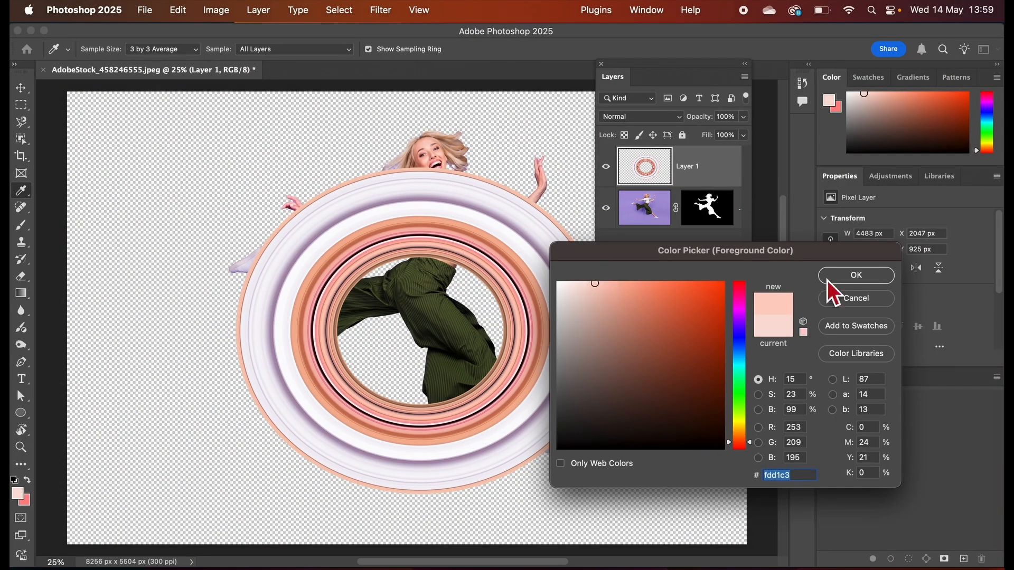
{"action": "left_click", "coordinate": [857, 277]}
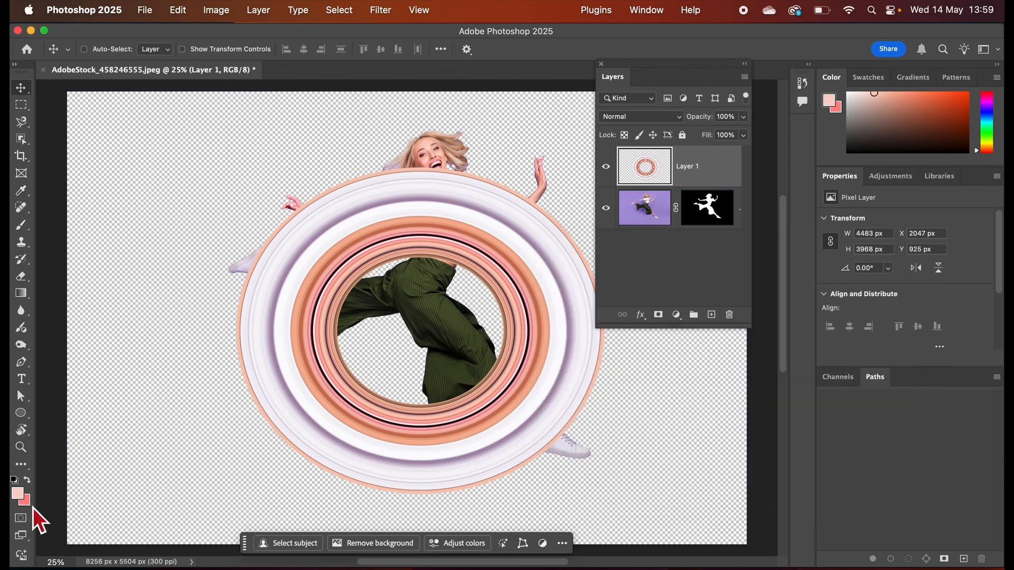
Set the background colour to the dark reddish brown a95637, starting from a tone sampled on the ring.
{"action": "left_click", "coordinate": [30, 504]}
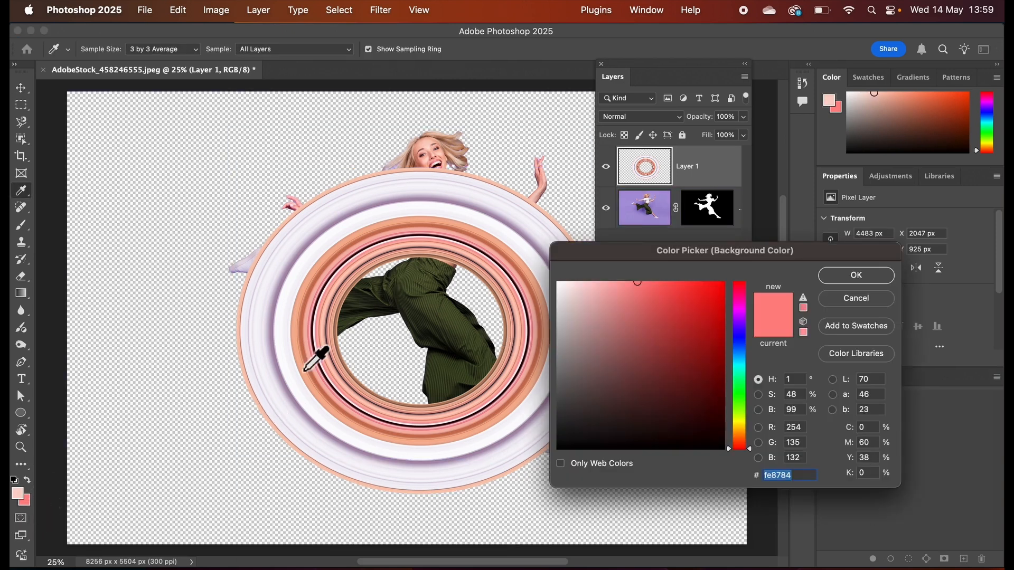
{"action": "left_click", "coordinate": [509, 258]}
{"action": "left_click_drag", "start_coordinate": [661, 316], "coordinate": [671, 339]}
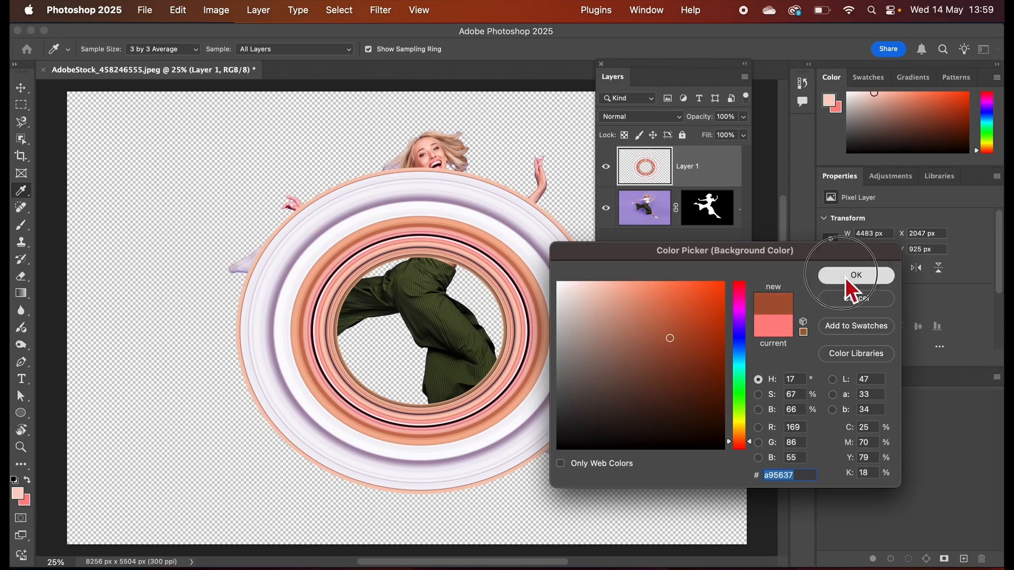
{"action": "left_click", "coordinate": [849, 279]}
{"action": "key", "text": "v"}
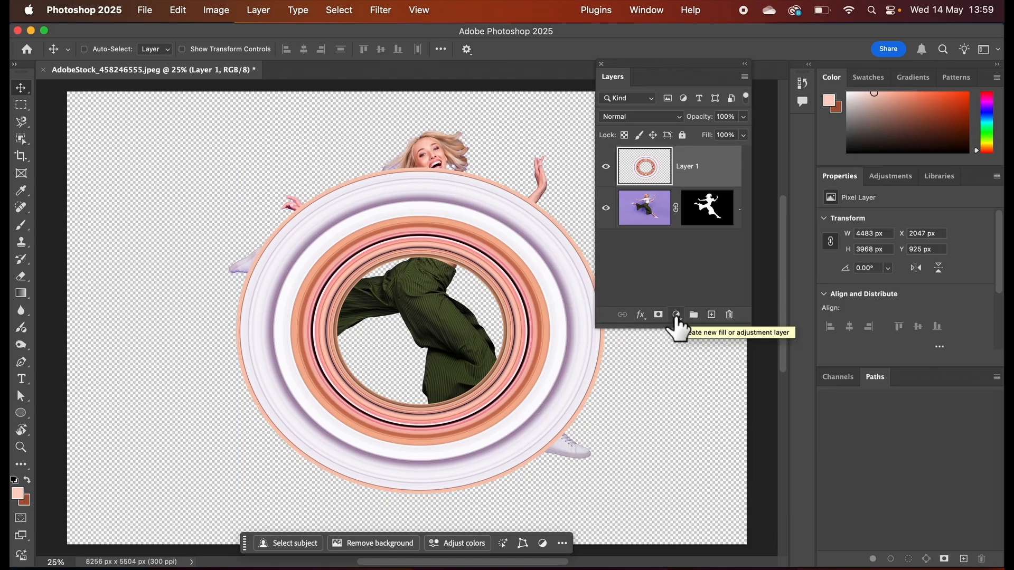
Add a Gradient fill layer above Layer 1 using the Basics preset that blends the foreground colour into the background colour.
{"action": "left_click", "coordinate": [676, 315]}
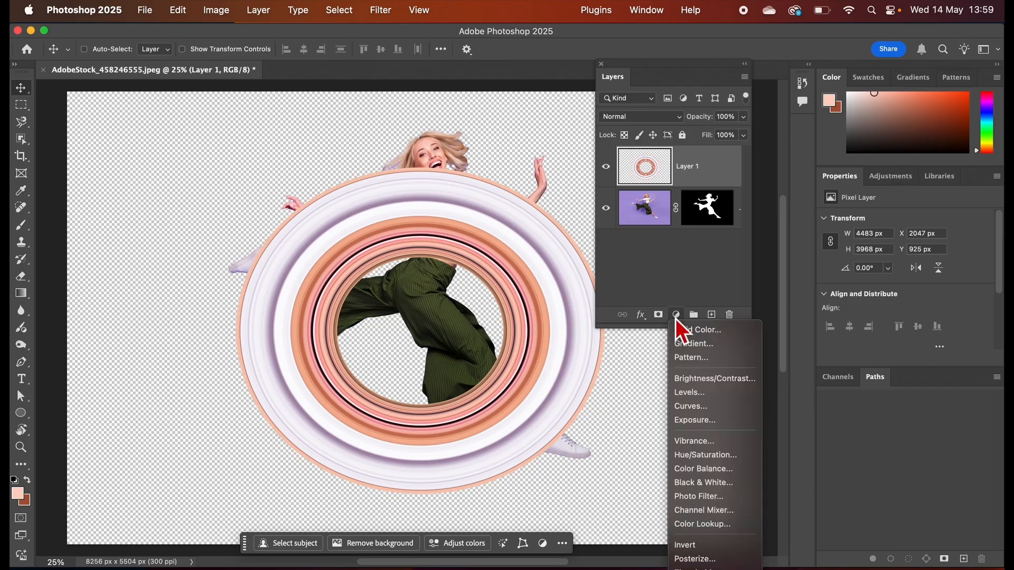
{"action": "left_click", "coordinate": [694, 344]}
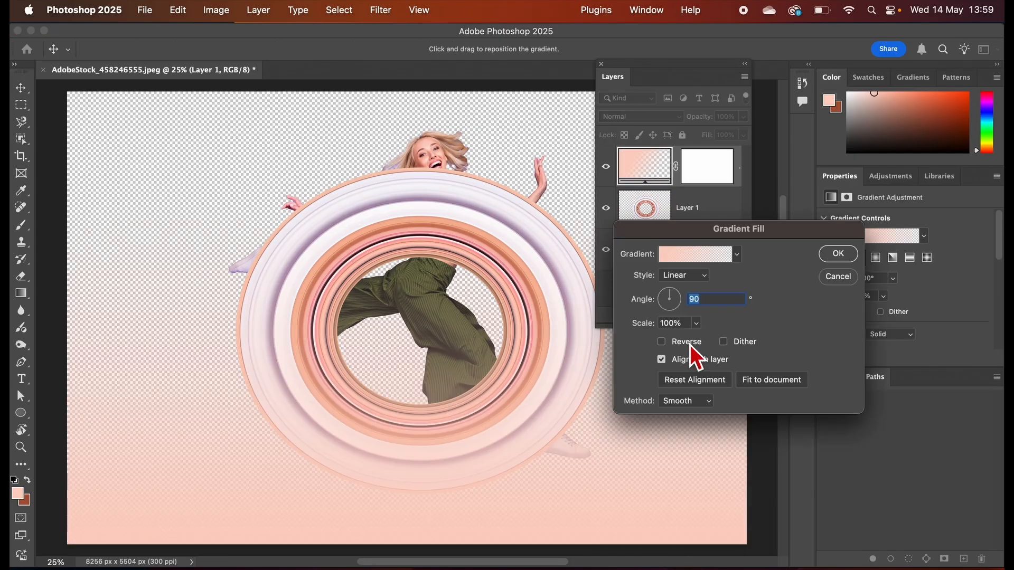
{"action": "left_click", "coordinate": [740, 256]}
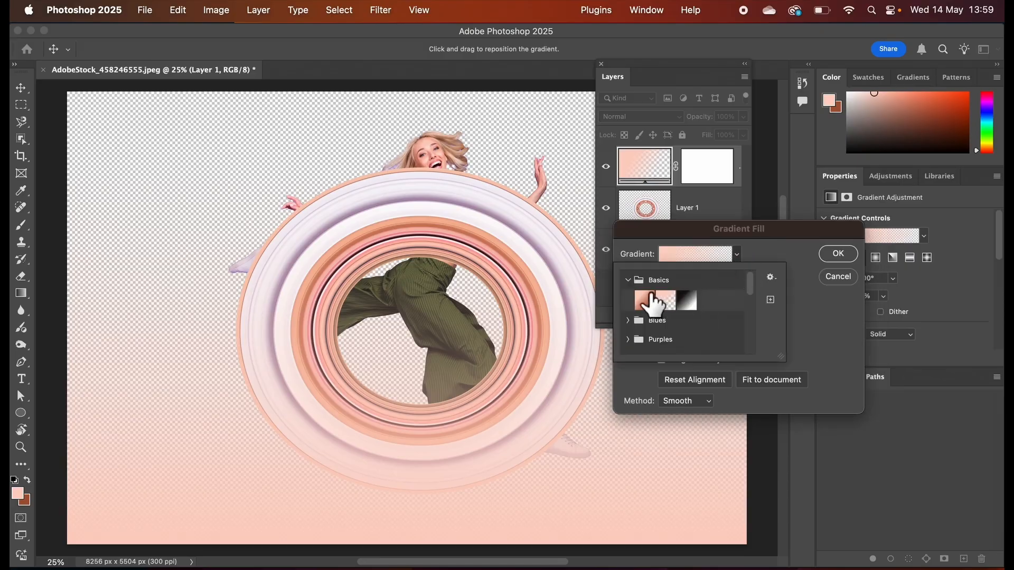
{"action": "left_click", "coordinate": [628, 280]}
{"action": "left_click", "coordinate": [628, 280]}
{"action": "left_click", "coordinate": [645, 302]}
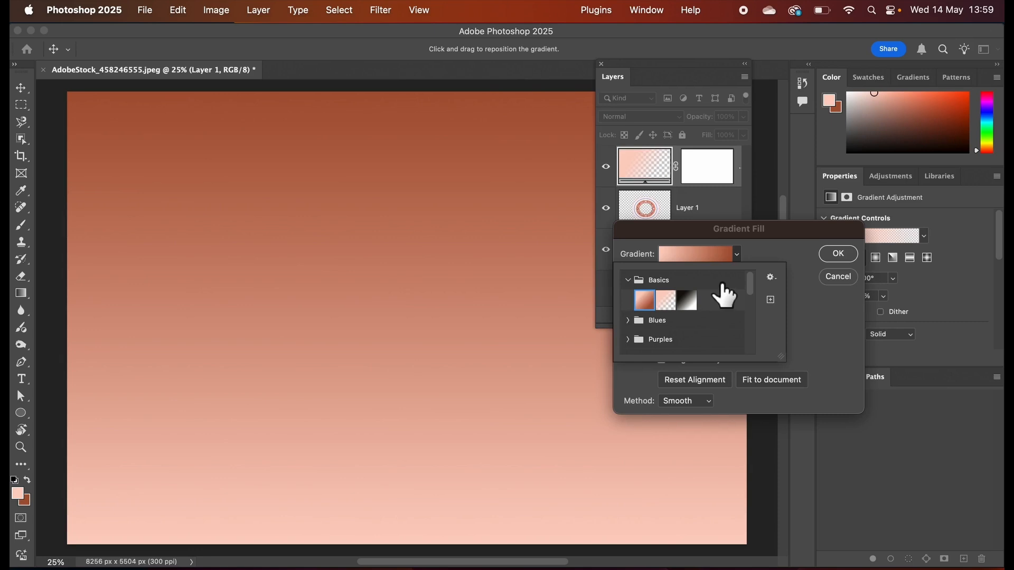
Try several presets from the Reds group on the gradient fill and return to the foreground-to-background preset in Basics.
{"action": "left_click_drag", "start_coordinate": [757, 290], "coordinate": [756, 315]}
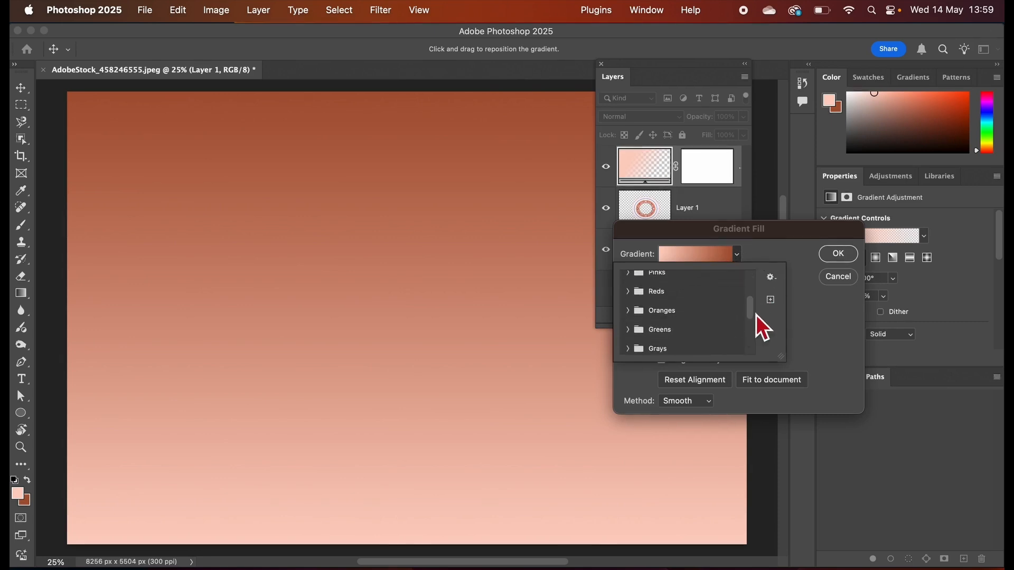
{"action": "left_click", "coordinate": [628, 292]}
{"action": "left_click", "coordinate": [666, 332]}
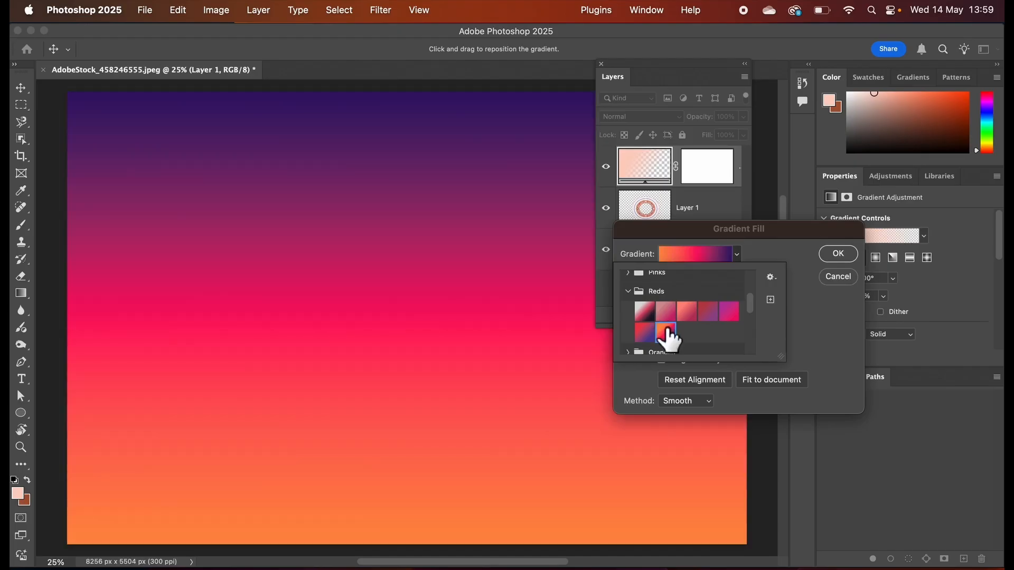
{"action": "left_click", "coordinate": [643, 312]}
{"action": "left_click", "coordinate": [666, 312]}
{"action": "left_click", "coordinate": [628, 291]}
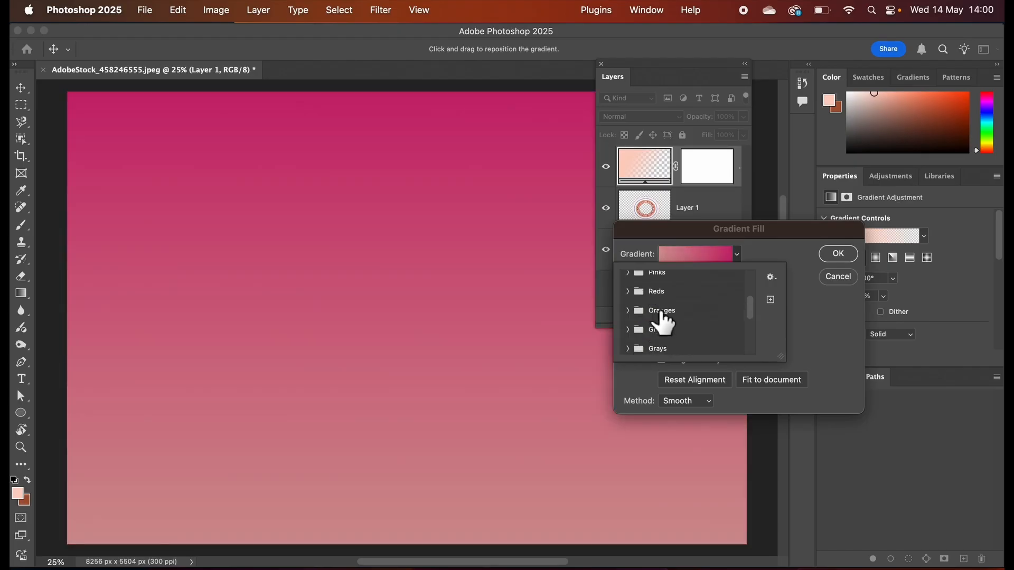
{"action": "scroll", "coordinate": [663, 320], "scroll_direction": "up", "scroll_amount": 3}
{"action": "left_click", "coordinate": [644, 299]}
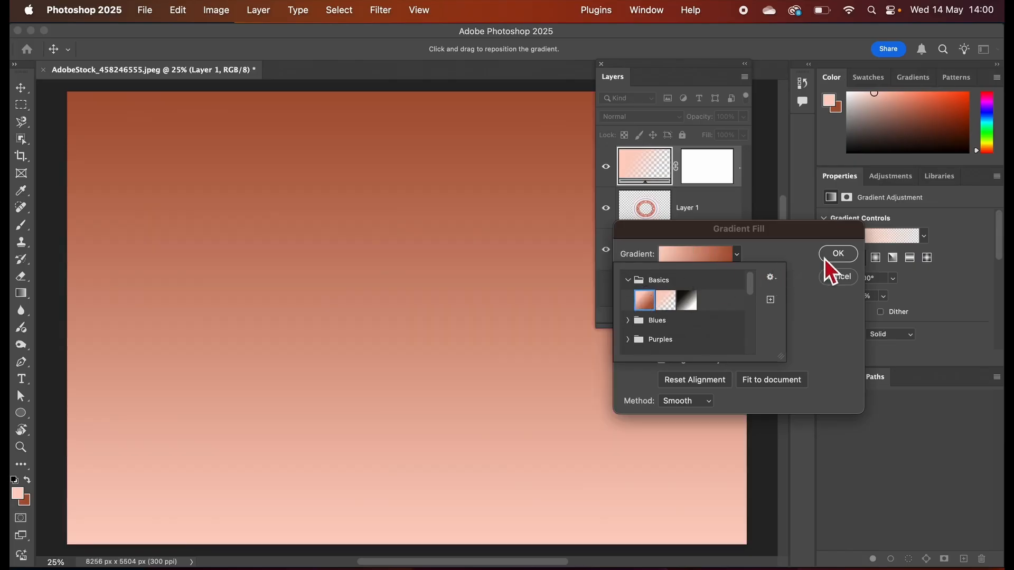
Change the gradient fill's style to Radial.
{"action": "left_click", "coordinate": [803, 268]}
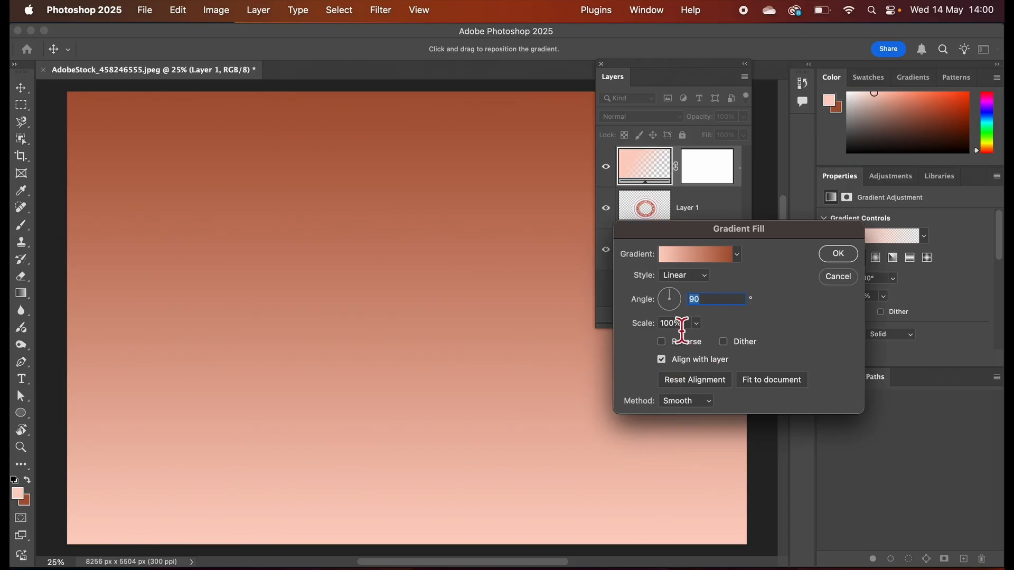
{"action": "left_click", "coordinate": [704, 276]}
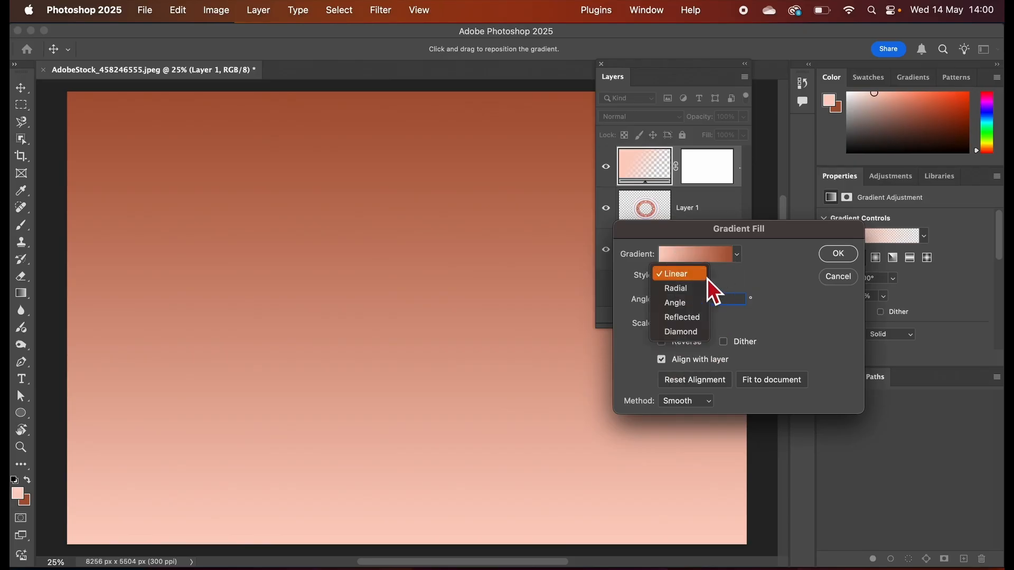
{"action": "left_click", "coordinate": [692, 292]}
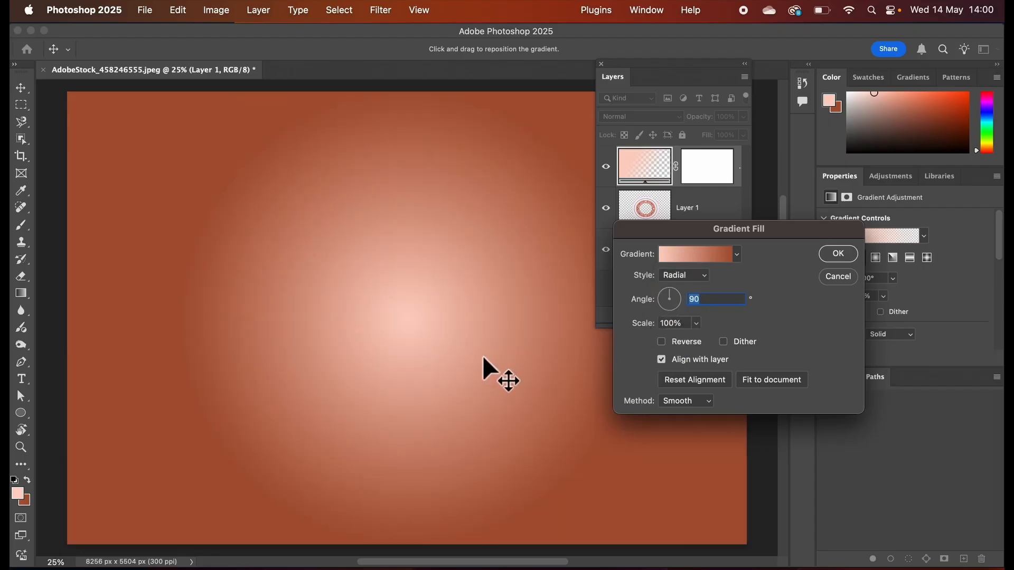
Reposition the radial gradient near the canvas centre, turn off Align with layer and set its scale to 130%.
{"action": "left_click_drag", "start_coordinate": [413, 317], "coordinate": [375, 309]}
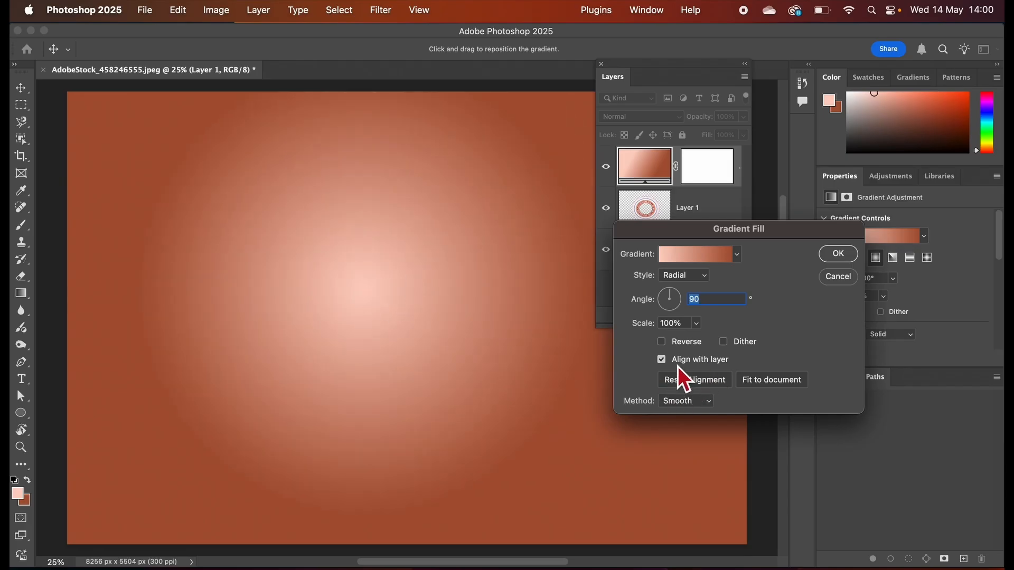
{"action": "left_click", "coordinate": [663, 361]}
{"action": "left_click_drag", "start_coordinate": [432, 307], "coordinate": [469, 314]}
{"action": "left_click", "coordinate": [695, 323]}
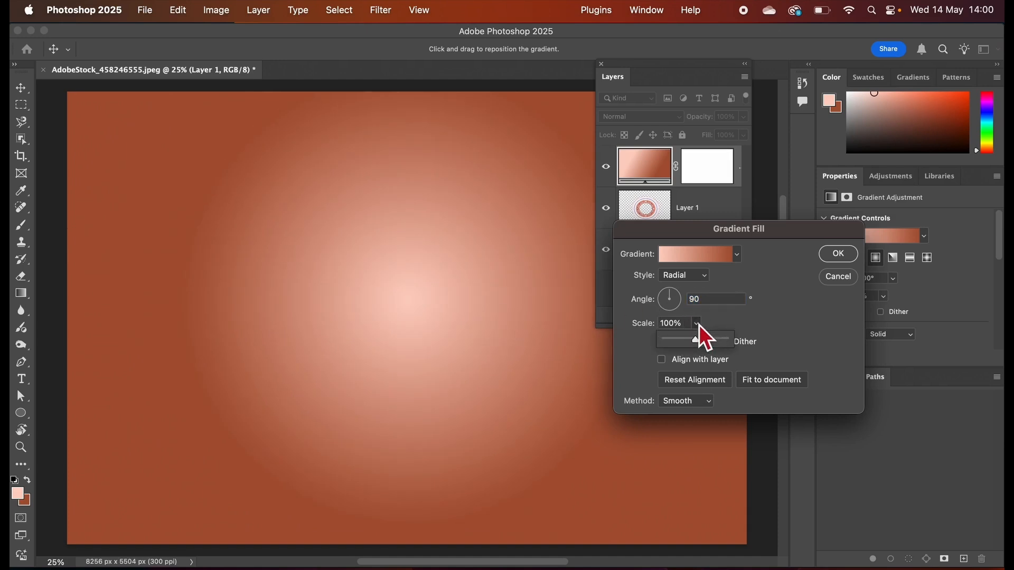
{"action": "mouse_move", "coordinate": [702, 343]}
{"action": "left_mouse_down"}
{"action": "mouse_move", "coordinate": [683, 343]}
{"action": "mouse_move", "coordinate": [704, 344]}
{"action": "left_mouse_up"}
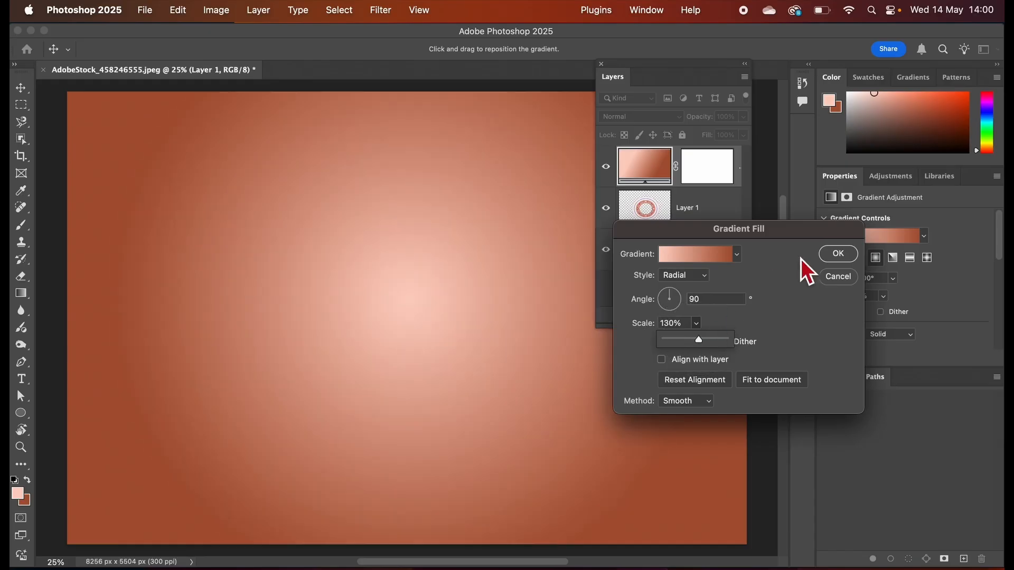
{"action": "left_click", "coordinate": [838, 254]}
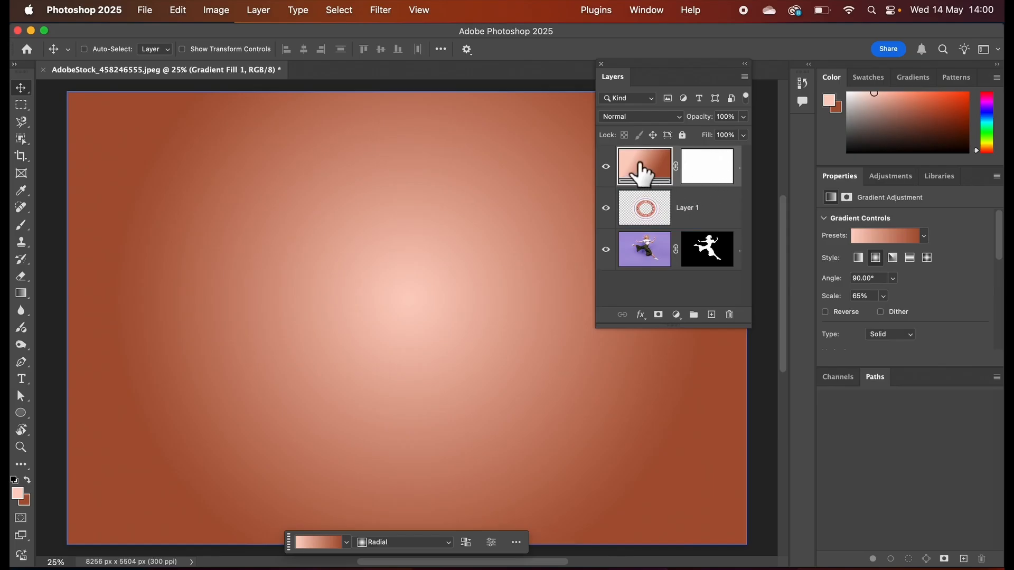
Reorder the layers so the gradient fill lies at the bottom and the Layer 1 ring sits directly beneath the woman.
{"action": "left_click_drag", "start_coordinate": [641, 165], "coordinate": [645, 279]}
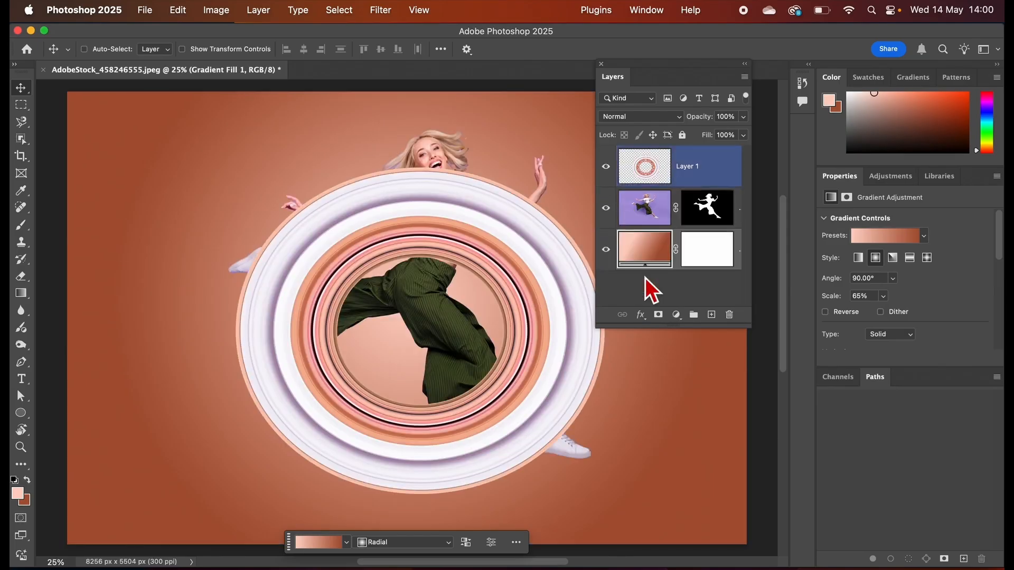
{"action": "left_click", "coordinate": [644, 208]}
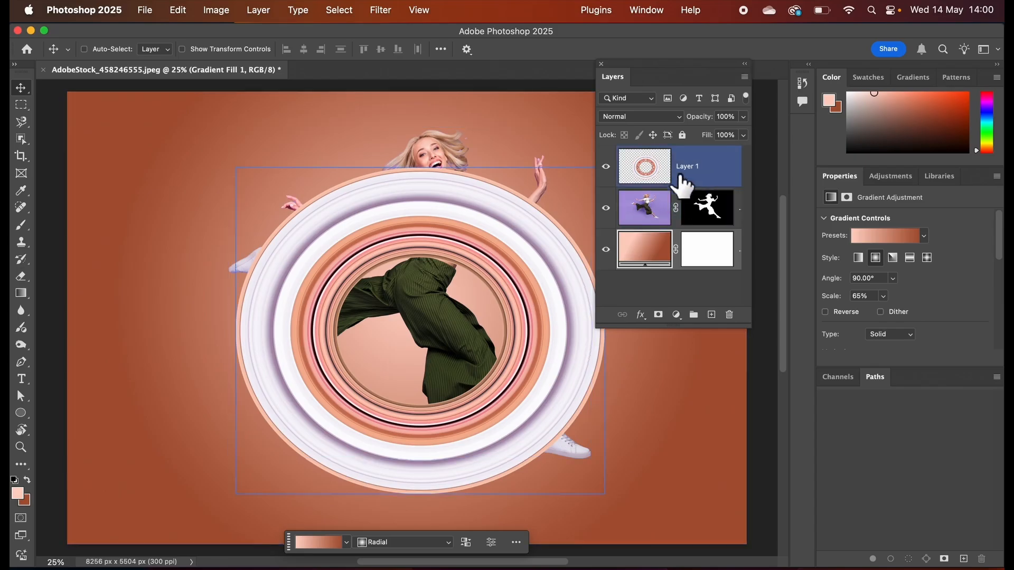
{"action": "left_click_drag", "start_coordinate": [647, 172], "coordinate": [641, 215]}
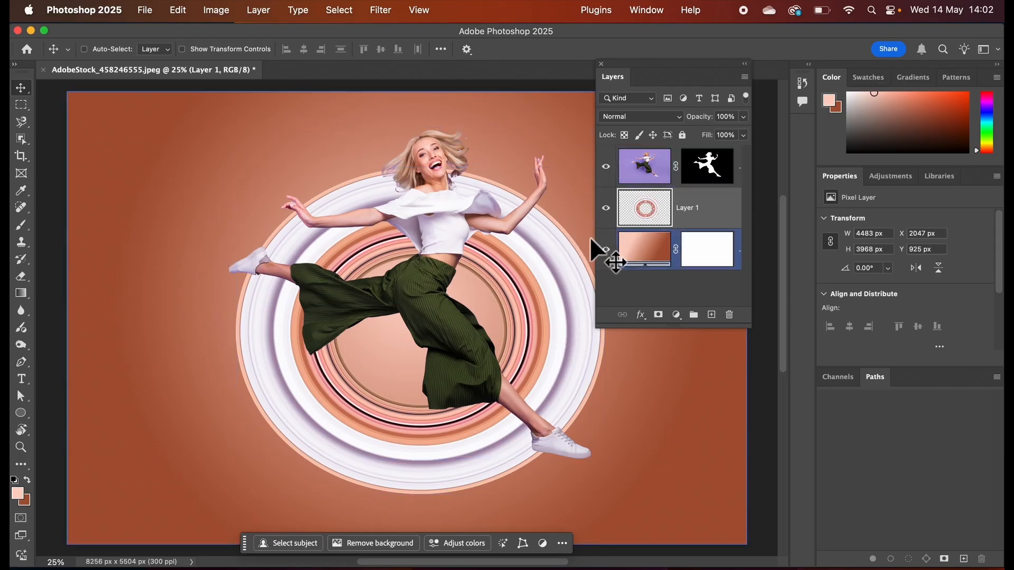
Hide the woman's layer and try the Selection Brush and Object Selection tools for selecting the ring.
{"action": "left_click", "coordinate": [605, 166]}
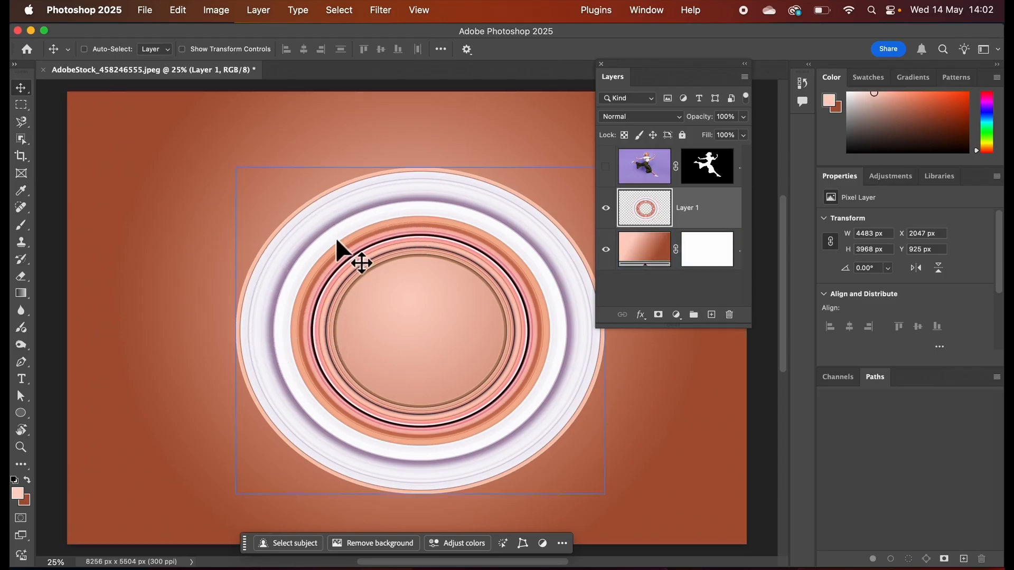
{"action": "left_click", "coordinate": [24, 125]}
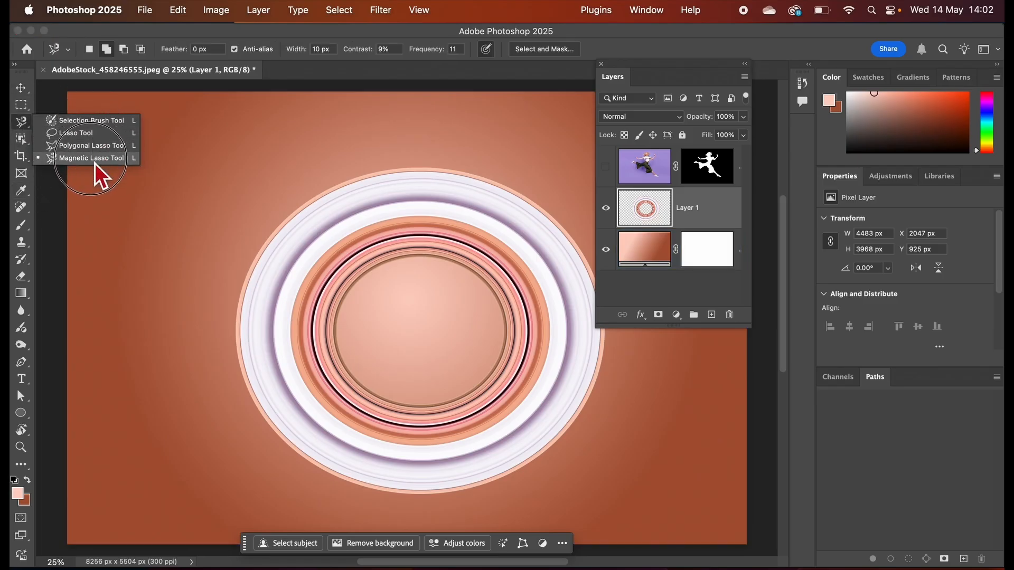
{"action": "left_click", "coordinate": [84, 123]}
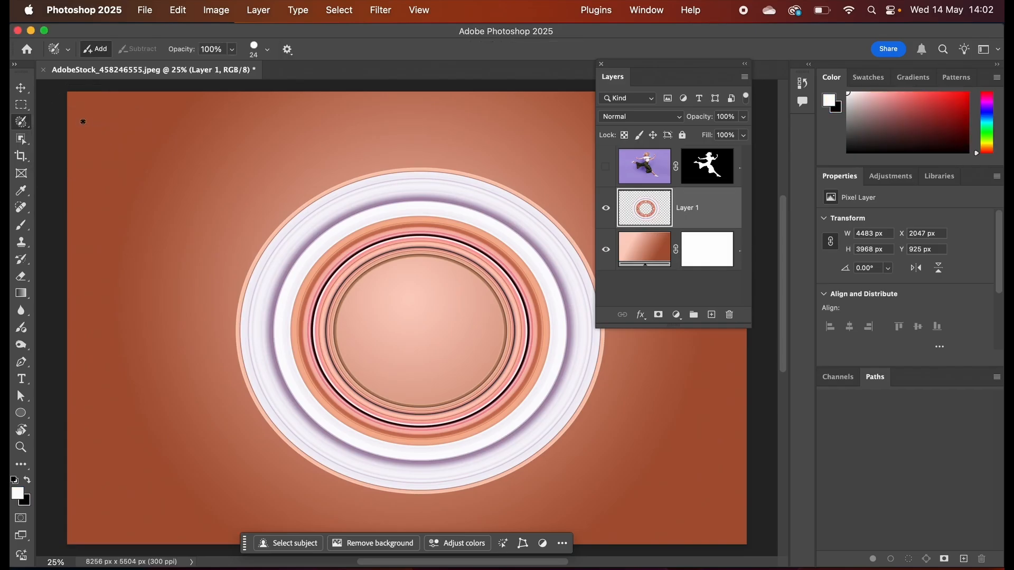
{"action": "left_click", "coordinate": [28, 144]}
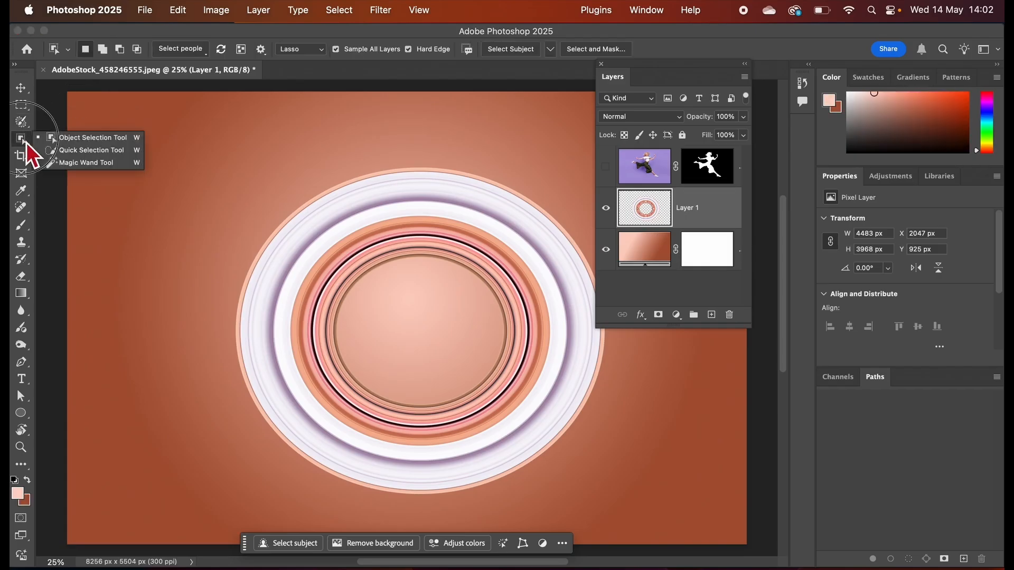
{"action": "left_click", "coordinate": [82, 140]}
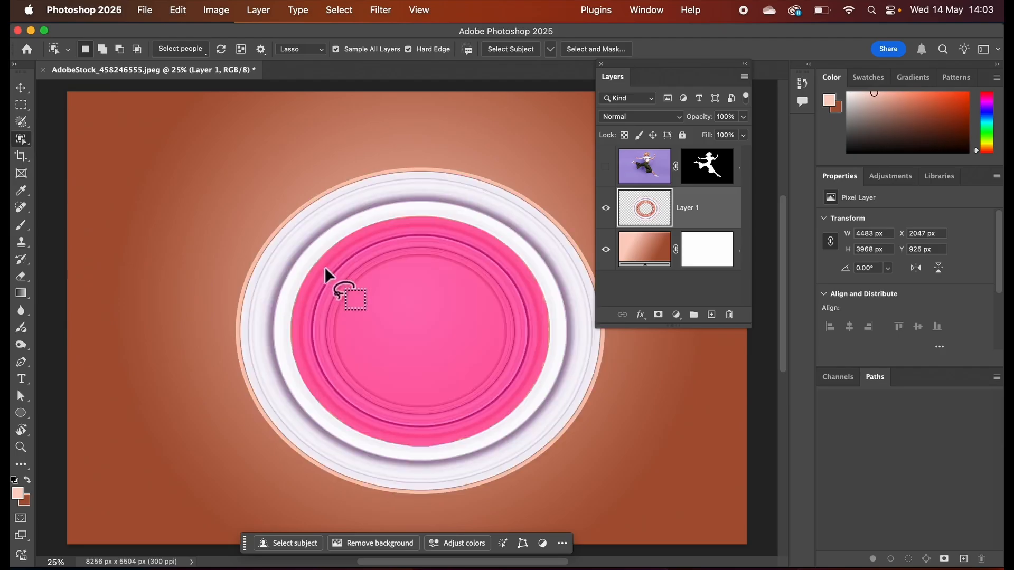
{"action": "left_click", "coordinate": [23, 91]}
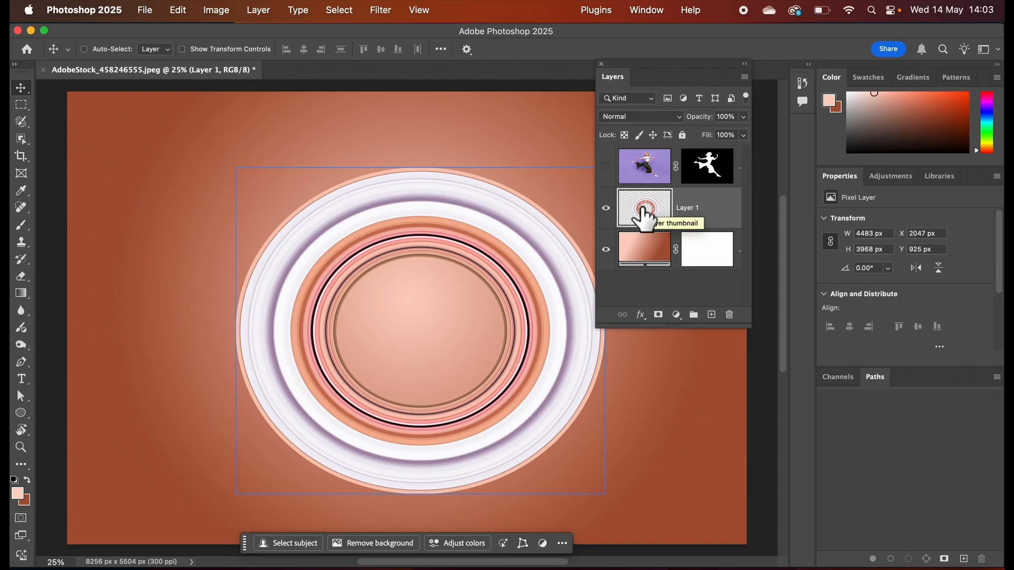
Load the Layer 1 ring pixels as a selection and check its outline with the gradient background temporarily hidden.
{"action": "key", "text": "super"}
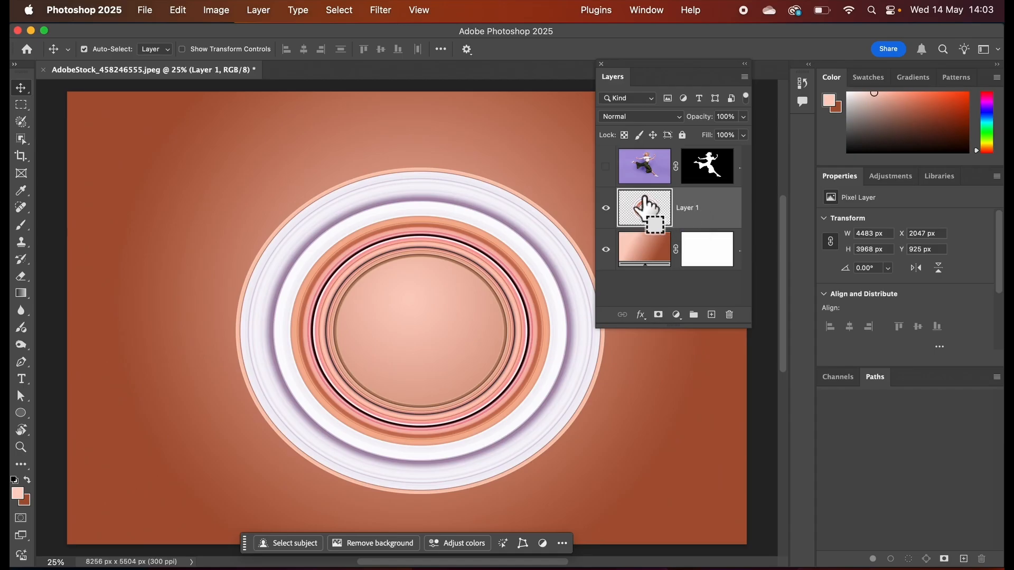
{"action": "left_click", "coordinate": [645, 206], "text": "super"}
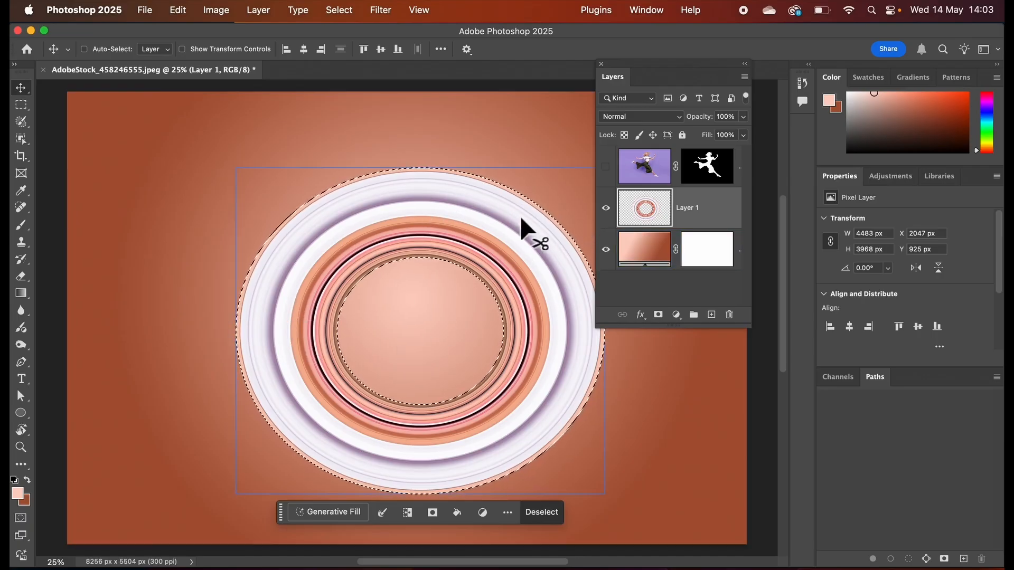
{"action": "left_click", "coordinate": [606, 250]}
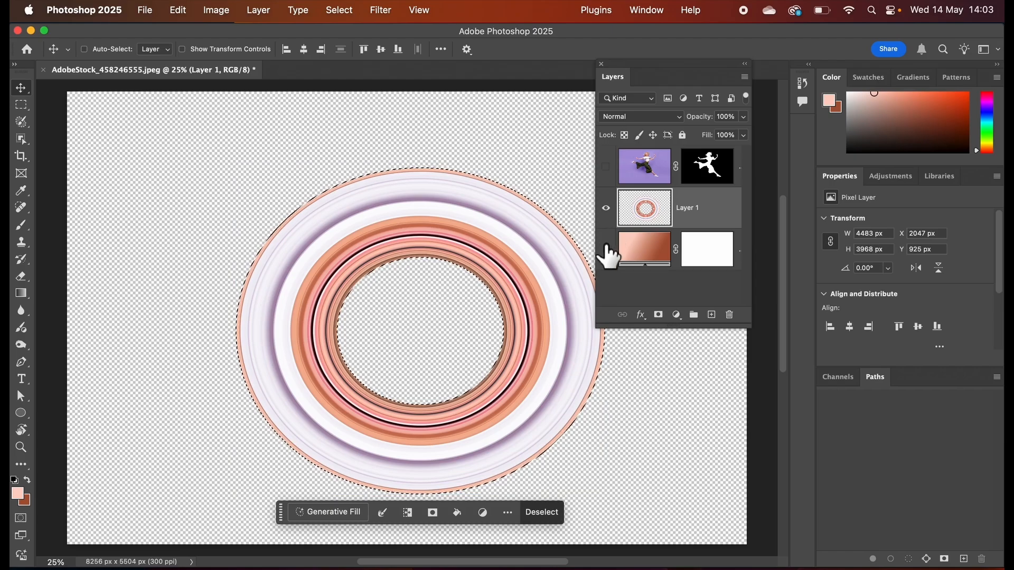
{"action": "left_click", "coordinate": [606, 248]}
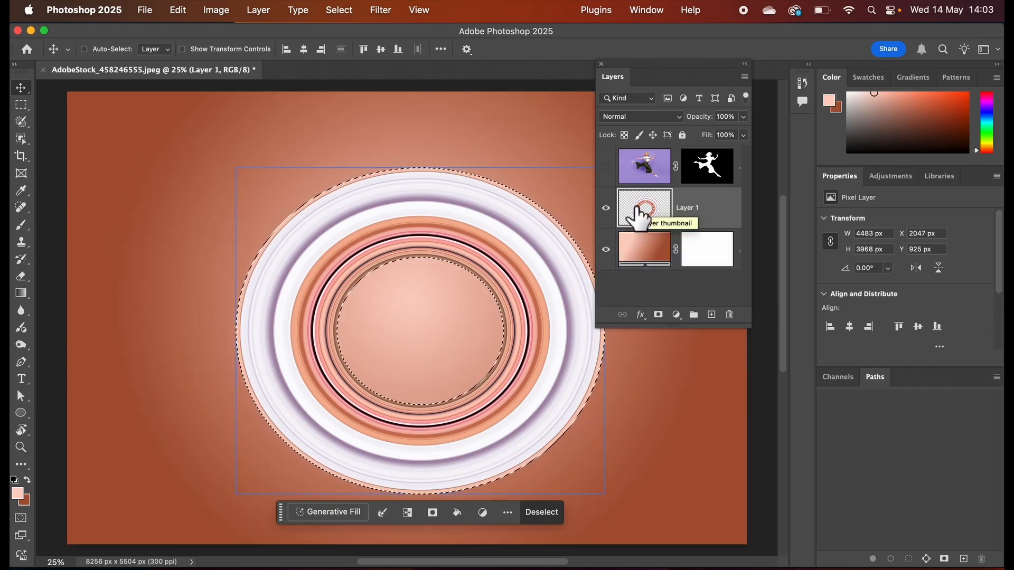
Show the woman's layer, brush black on its mask over her back leg within the ring selection, and deselect.
{"action": "left_click", "coordinate": [642, 168]}
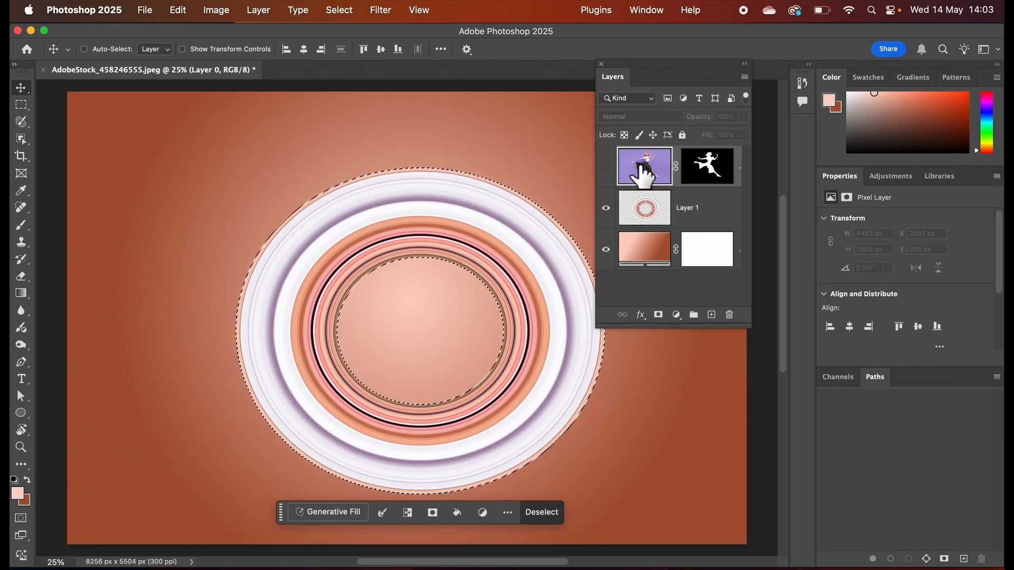
{"action": "left_click", "coordinate": [607, 167]}
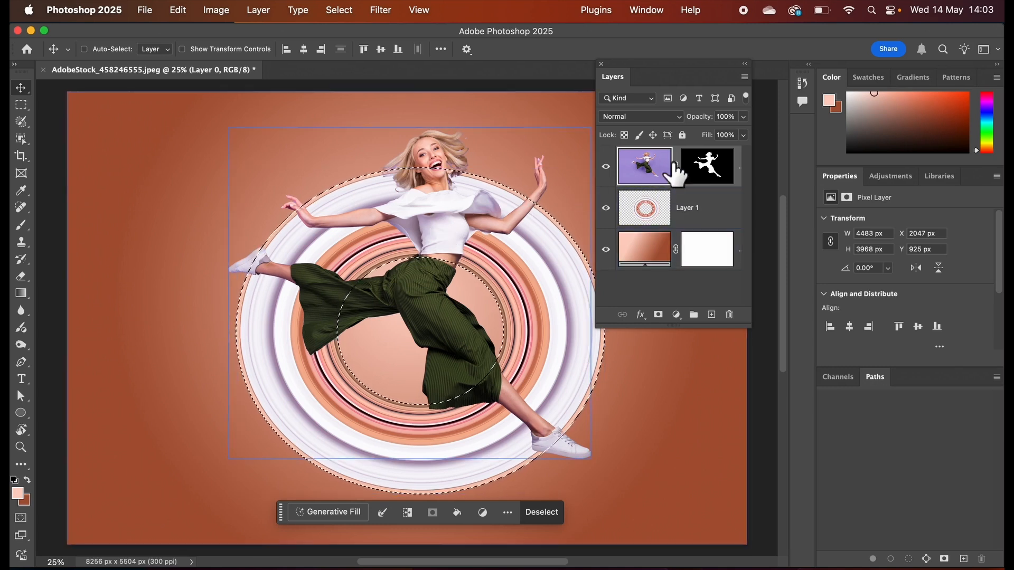
{"action": "left_click", "coordinate": [707, 163]}
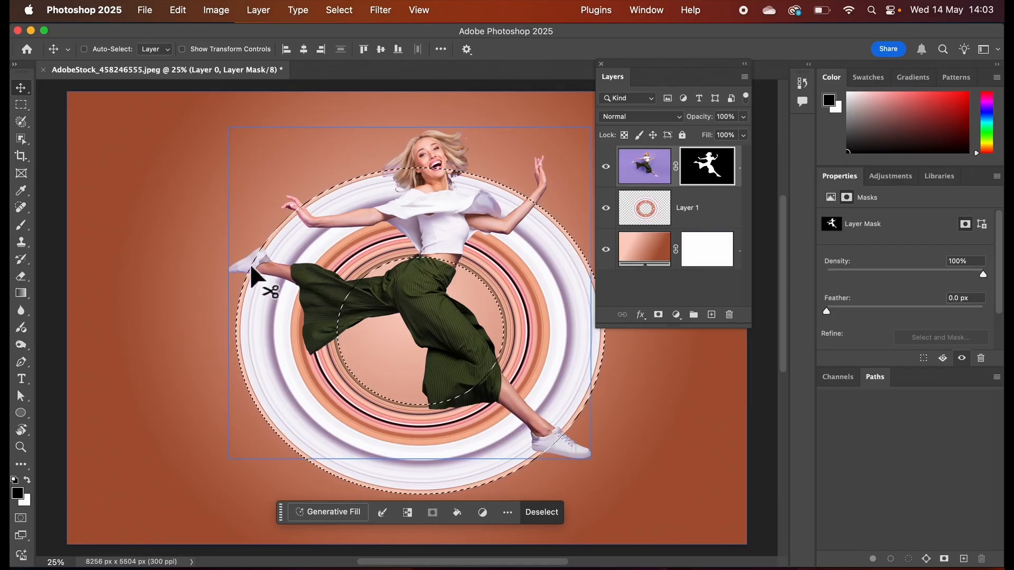
{"action": "left_click", "coordinate": [23, 228]}
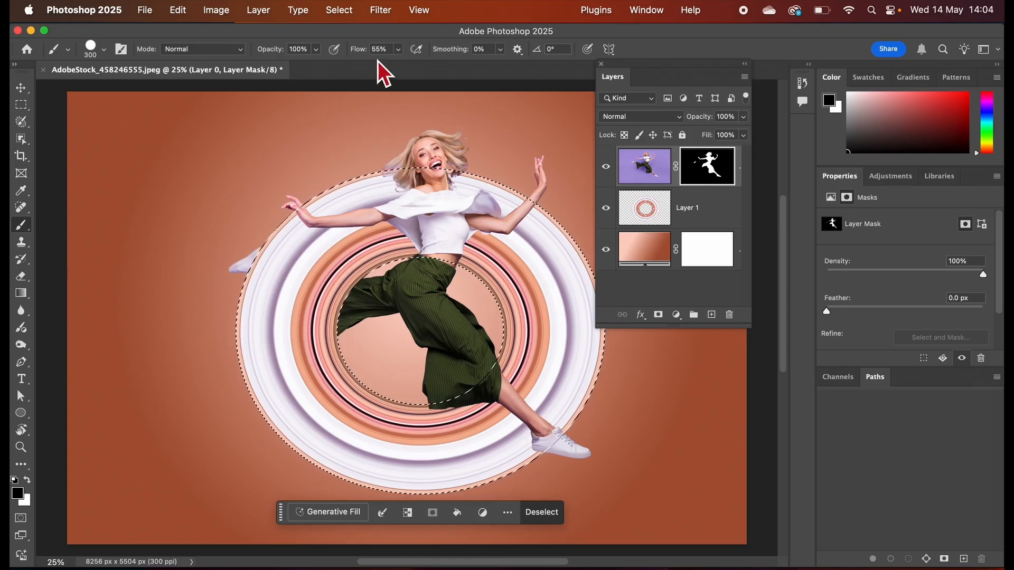
{"action": "left_click", "coordinate": [337, 13]}
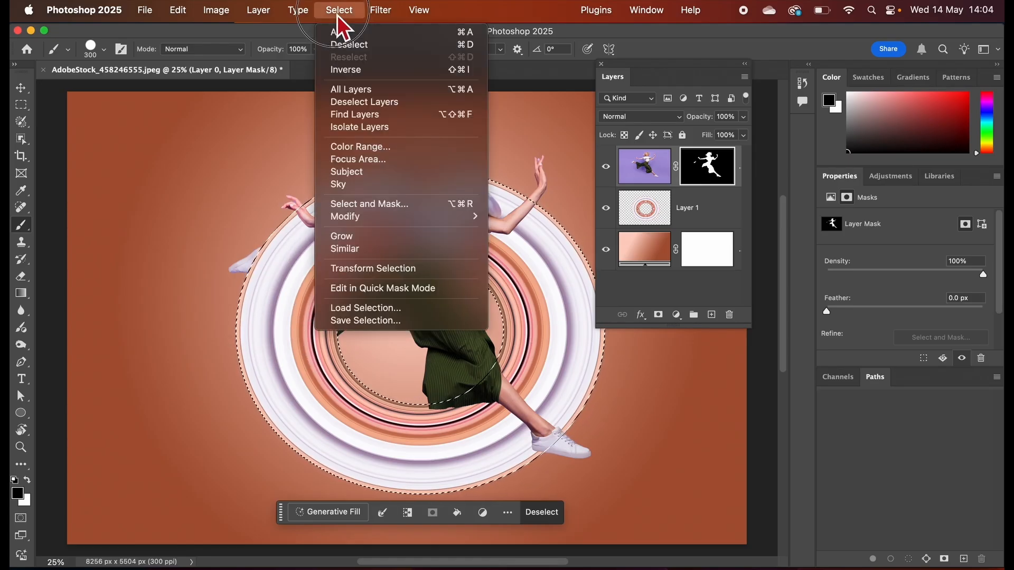
{"action": "left_click", "coordinate": [347, 46]}
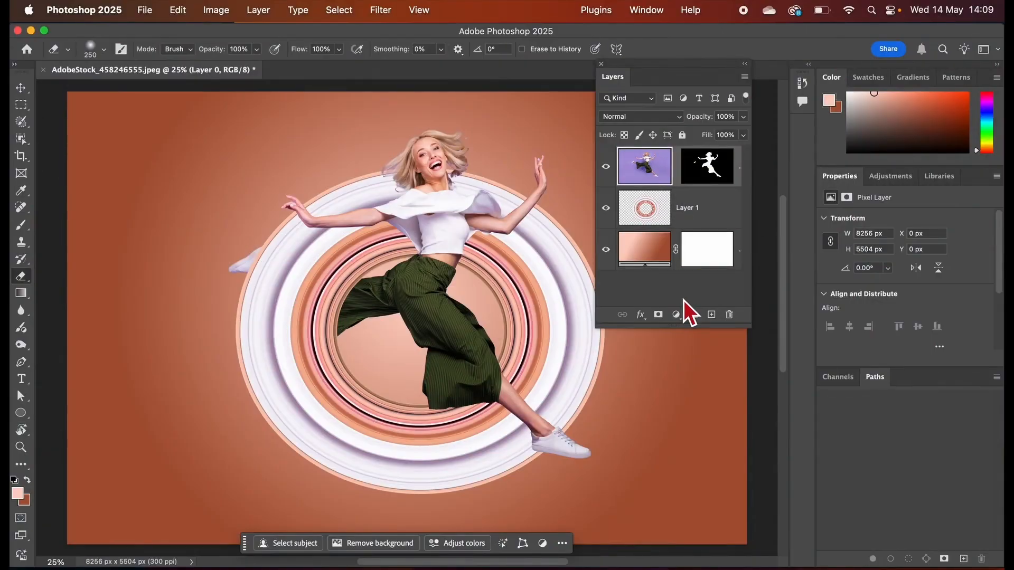
Add a drop shadow to the woman's layer with 54% opacity, 89 px distance and 144 px size.
{"action": "left_click", "coordinate": [641, 315]}
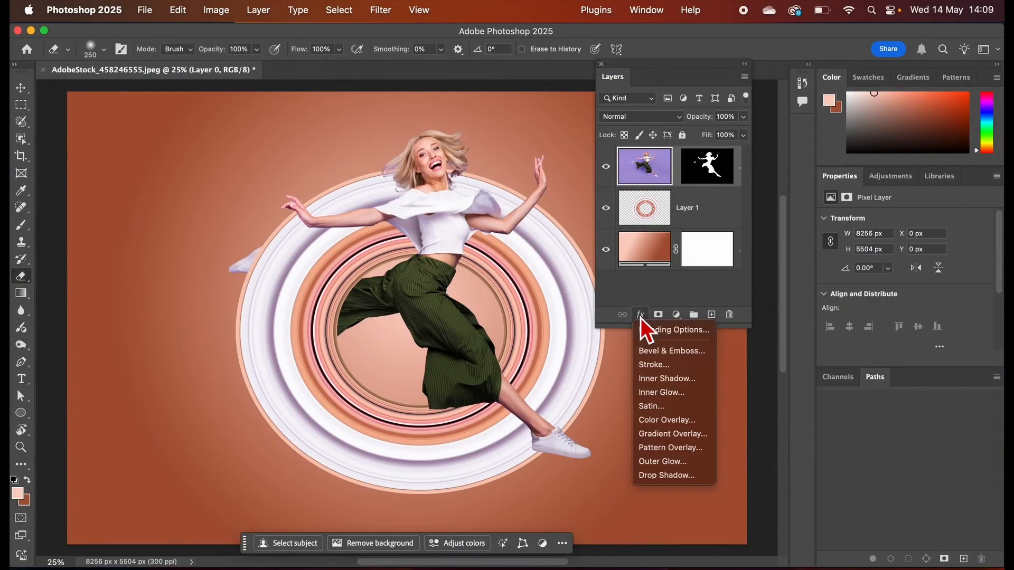
{"action": "left_click", "coordinate": [657, 477]}
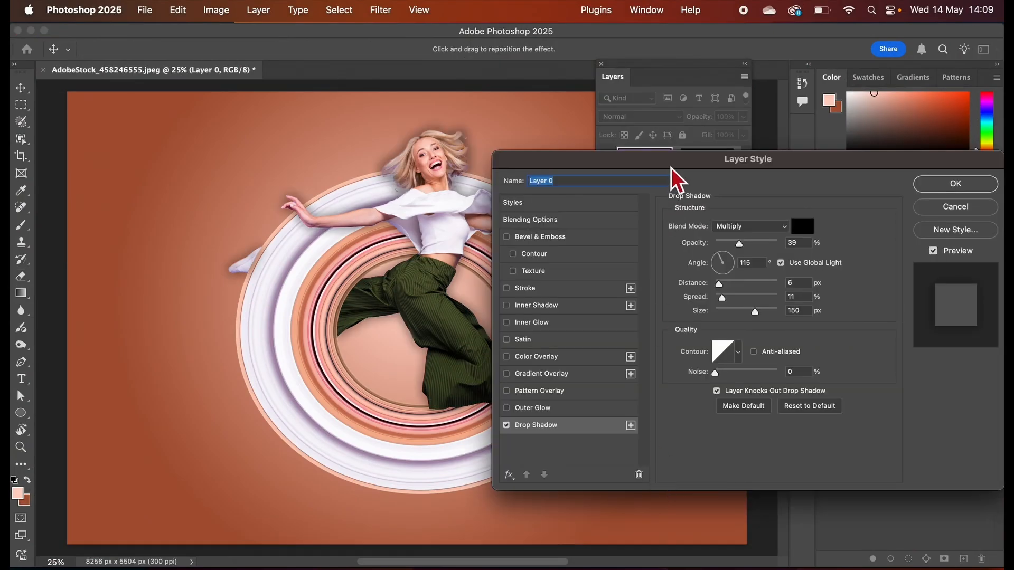
{"action": "left_click_drag", "start_coordinate": [671, 168], "coordinate": [671, 126]}
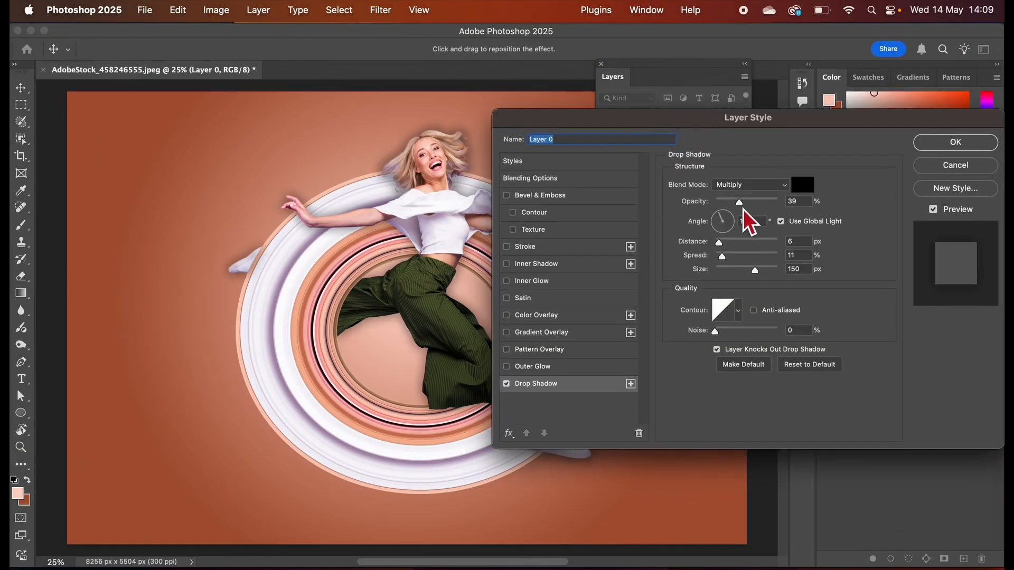
{"action": "left_click_drag", "start_coordinate": [743, 209], "coordinate": [754, 208]}
{"action": "mouse_move", "coordinate": [755, 277]}
{"action": "left_mouse_down"}
{"action": "mouse_move", "coordinate": [715, 272]}
{"action": "mouse_move", "coordinate": [759, 276]}
{"action": "left_mouse_up"}
{"action": "left_click_drag", "start_coordinate": [723, 246], "coordinate": [765, 249]}
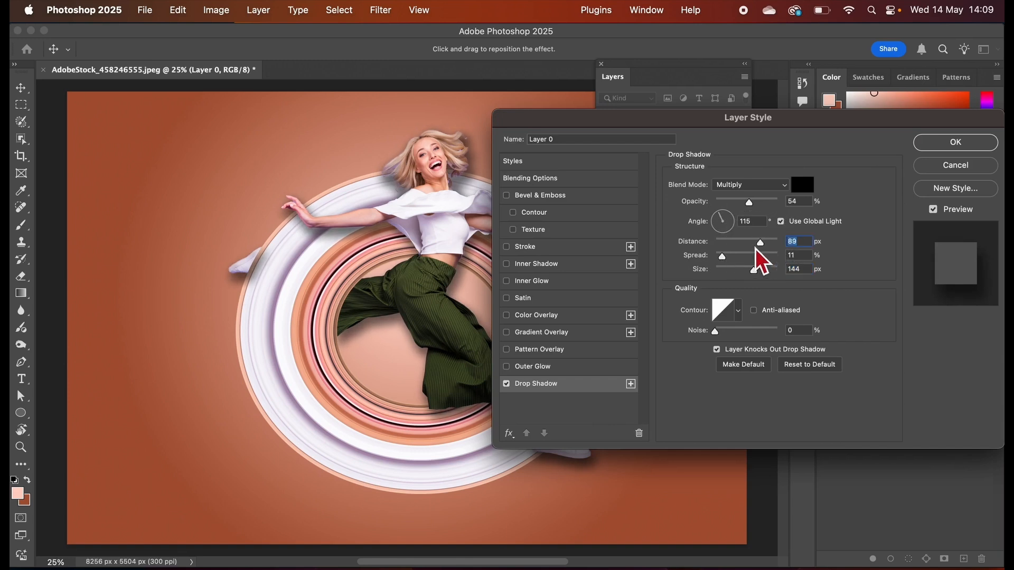
{"action": "left_click_drag", "start_coordinate": [606, 128], "coordinate": [585, 129]}
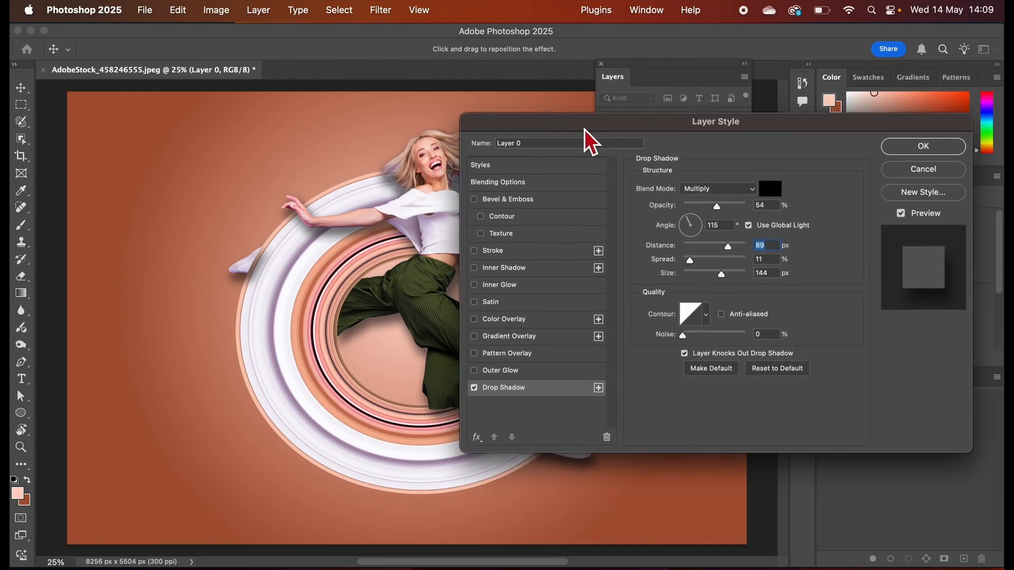
{"action": "left_click", "coordinate": [905, 148]}
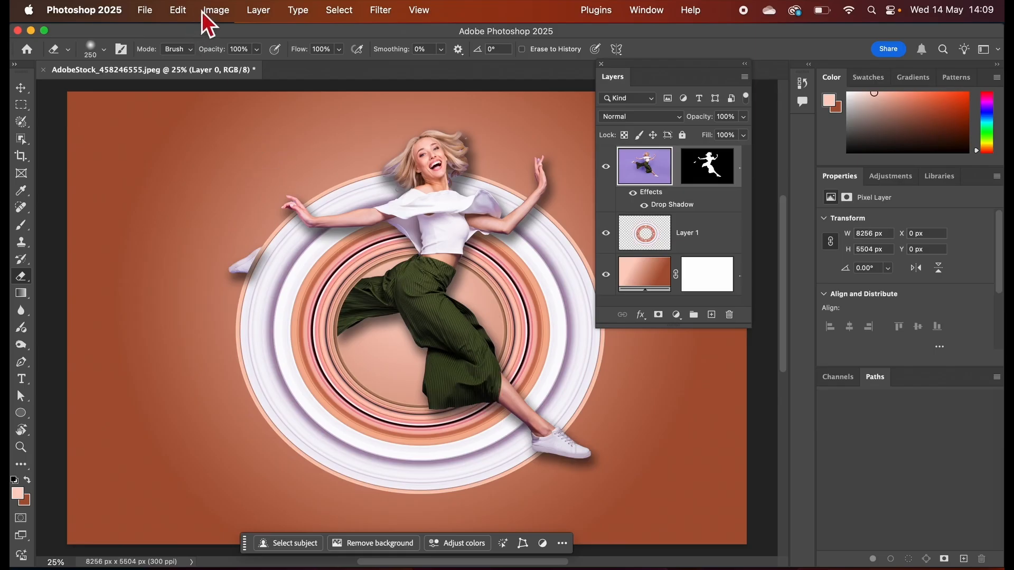
Convert the woman's drop shadow effect into its own separate layer.
{"action": "left_click", "coordinate": [259, 11]}
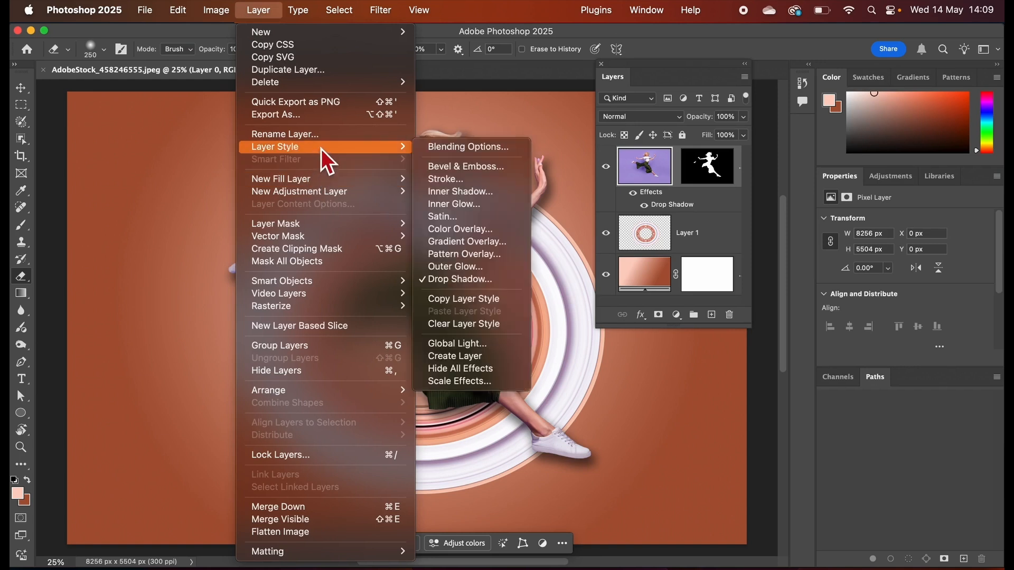
{"action": "mouse_move", "coordinate": [408, 152]}
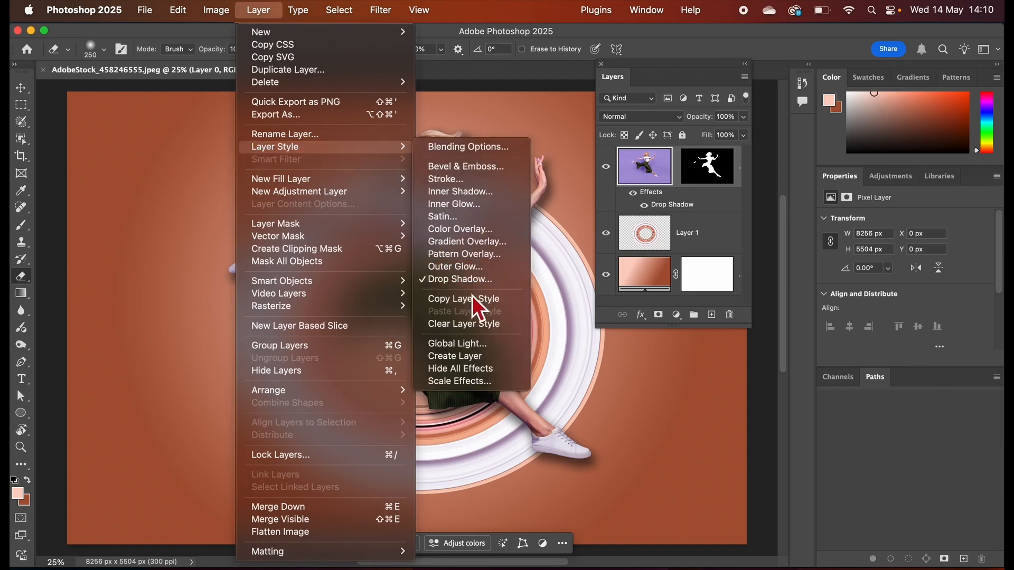
{"action": "left_click", "coordinate": [464, 357]}
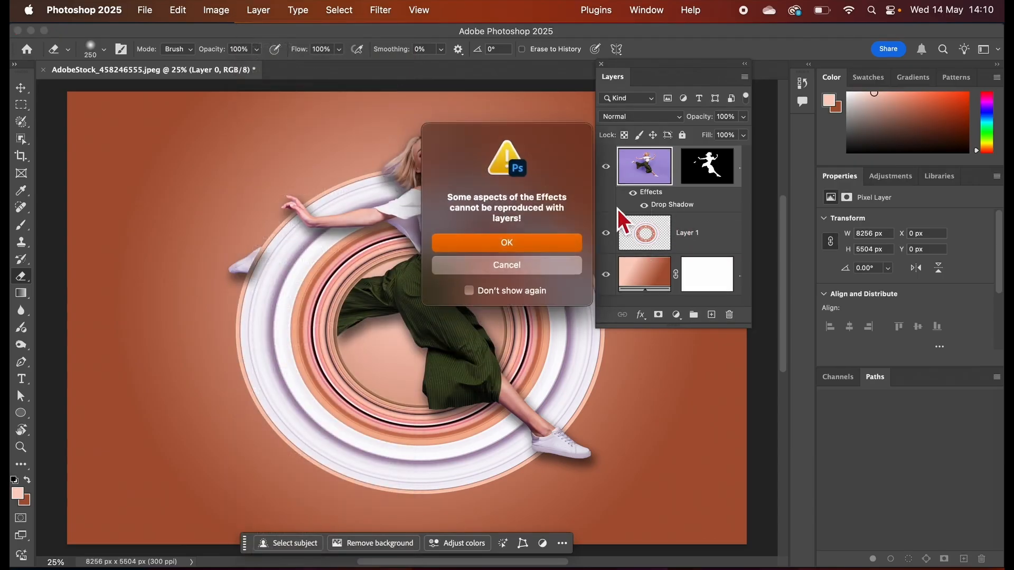
{"action": "left_click", "coordinate": [534, 245]}
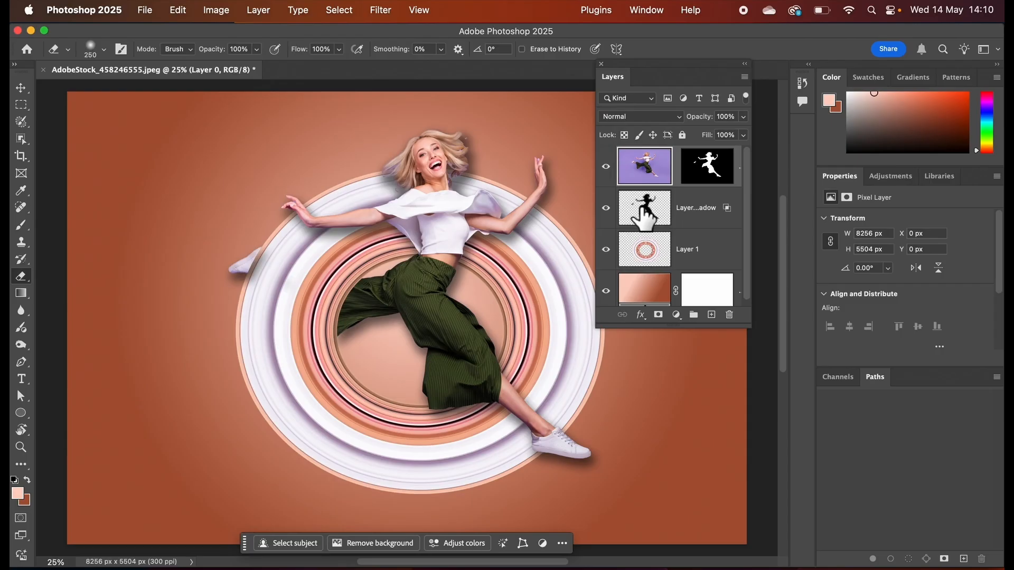
Move the separated drop shadow layer about 141 px down behind the woman, undoing a first trial move.
{"action": "left_click", "coordinate": [644, 216]}
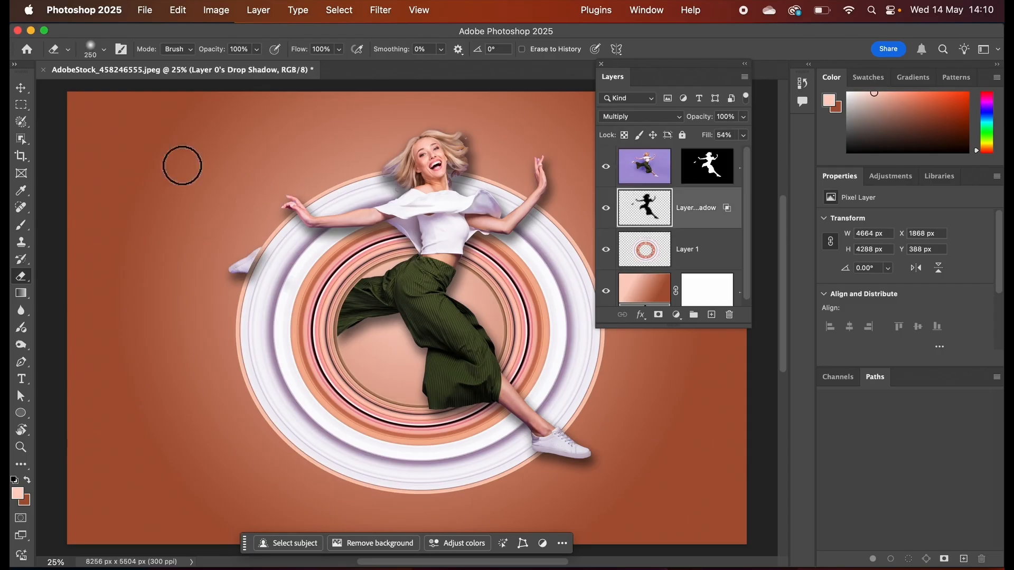
{"action": "left_click", "coordinate": [22, 87]}
{"action": "left_click_drag", "start_coordinate": [464, 249], "coordinate": [429, 249]}
{"action": "key", "text": "super+z"}
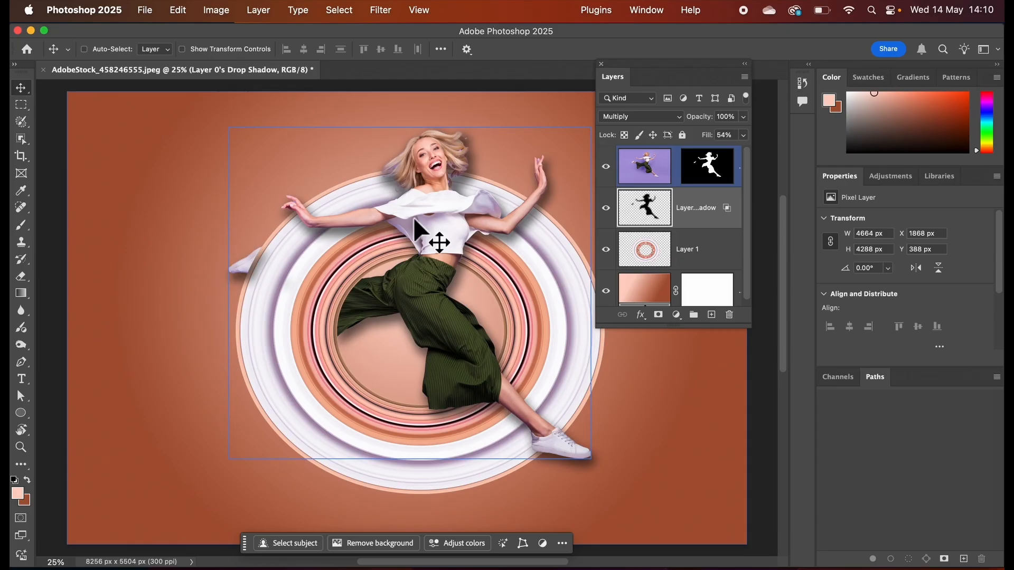
{"action": "left_click_drag", "start_coordinate": [415, 220], "coordinate": [417, 234]}
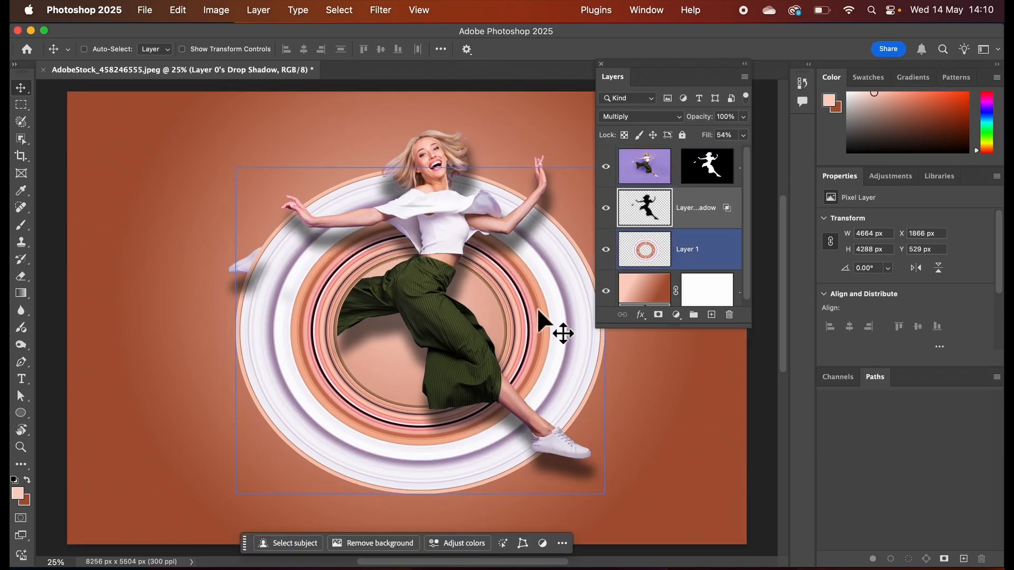
Erase the drop shadow outside the ring around both shoes, and, with the eraser enlarged to 500 px, around the head and raised hand.
{"action": "left_click", "coordinate": [24, 283]}
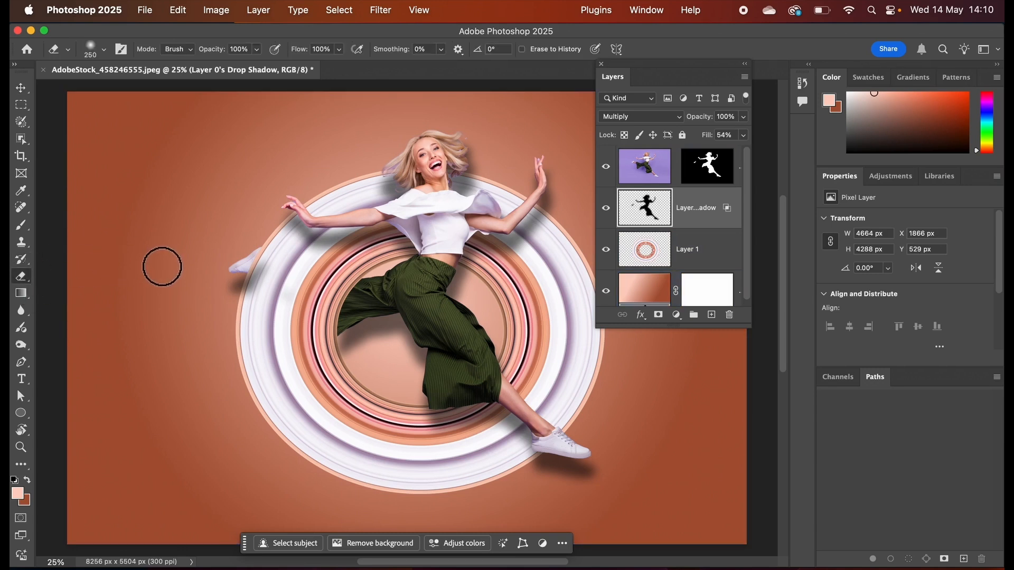
{"action": "mouse_move", "coordinate": [245, 293]}
{"action": "left_mouse_down"}
{"action": "mouse_move", "coordinate": [255, 271]}
{"action": "mouse_move", "coordinate": [232, 326]}
{"action": "mouse_move", "coordinate": [265, 274]}
{"action": "mouse_move", "coordinate": [281, 277]}
{"action": "mouse_move", "coordinate": [261, 333]}
{"action": "mouse_move", "coordinate": [299, 306]}
{"action": "left_mouse_up"}
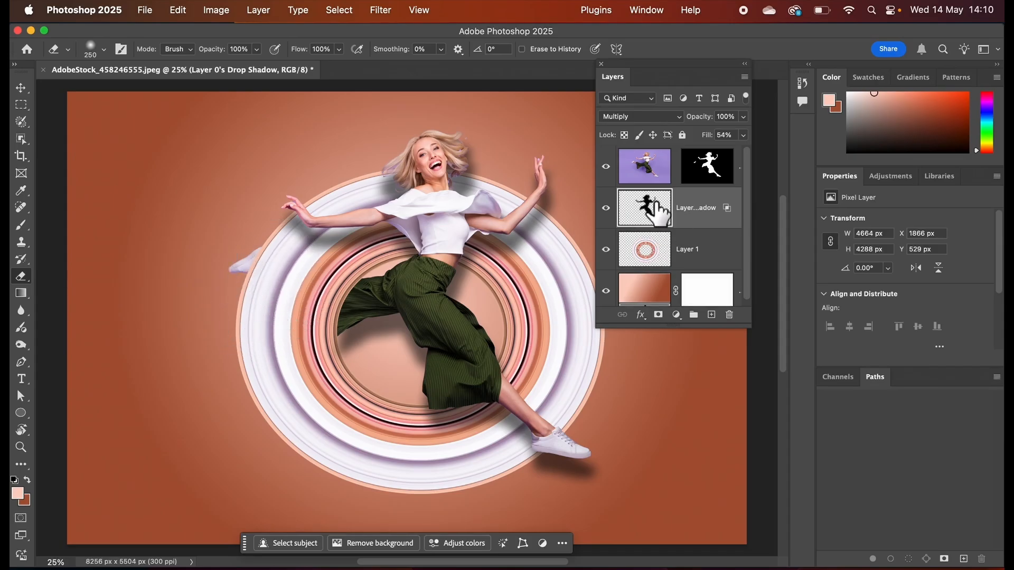
{"action": "mouse_move", "coordinate": [608, 481]}
{"action": "left_mouse_down"}
{"action": "mouse_move", "coordinate": [569, 491]}
{"action": "mouse_move", "coordinate": [599, 445]}
{"action": "mouse_move", "coordinate": [534, 467]}
{"action": "mouse_move", "coordinate": [560, 446]}
{"action": "mouse_move", "coordinate": [632, 453]}
{"action": "left_mouse_up"}
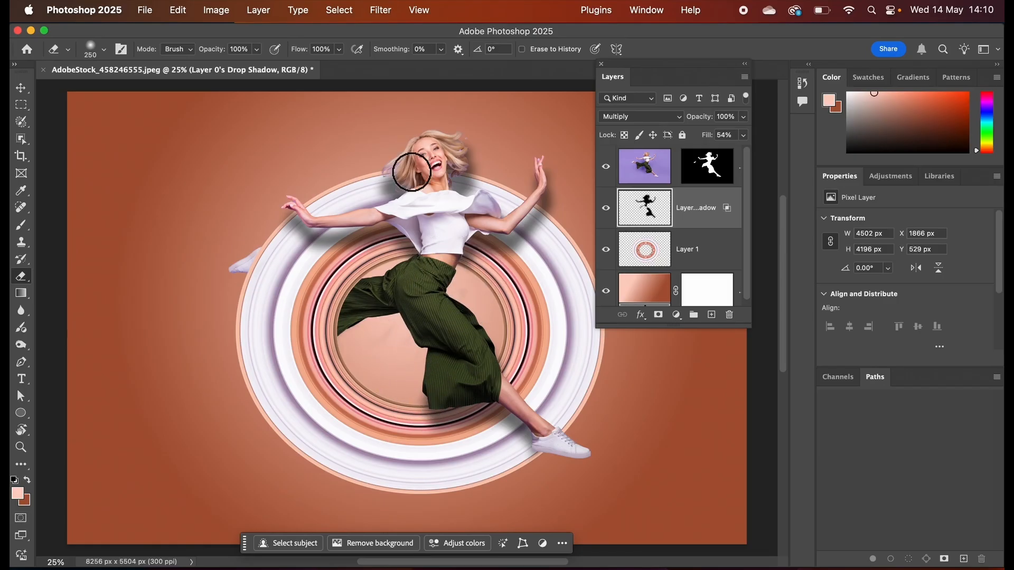
{"action": "key", "text": "bracketright"}
{"action": "key", "text": "bracketright"}
{"action": "key", "text": "bracketright"}
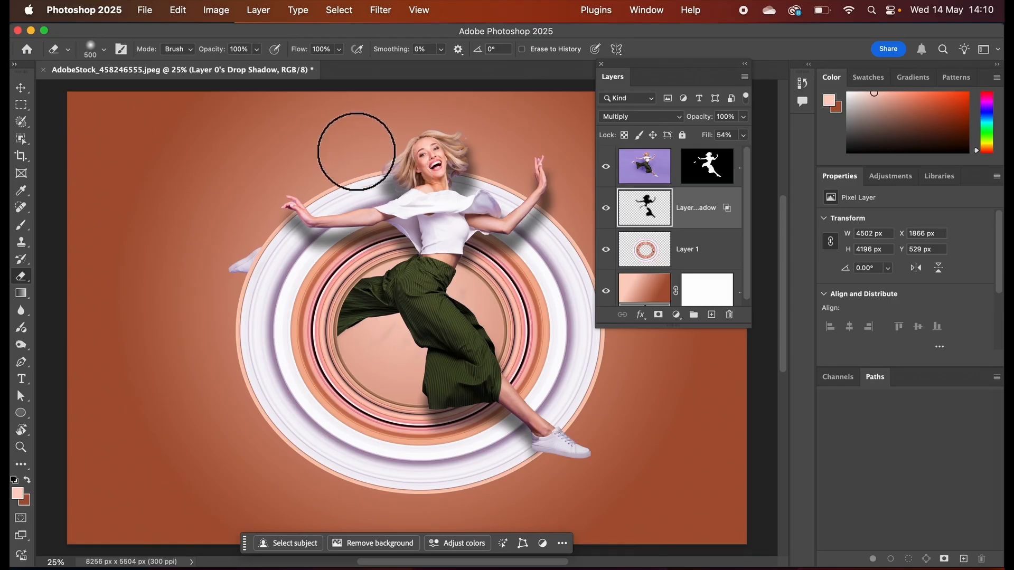
{"action": "mouse_move", "coordinate": [457, 147]}
{"action": "left_mouse_down"}
{"action": "mouse_move", "coordinate": [476, 156]}
{"action": "mouse_move", "coordinate": [436, 170]}
{"action": "mouse_move", "coordinate": [474, 176]}
{"action": "mouse_move", "coordinate": [374, 177]}
{"action": "mouse_move", "coordinate": [415, 170]}
{"action": "mouse_move", "coordinate": [382, 166]}
{"action": "mouse_move", "coordinate": [408, 139]}
{"action": "mouse_move", "coordinate": [562, 164]}
{"action": "mouse_move", "coordinate": [542, 166]}
{"action": "mouse_move", "coordinate": [559, 198]}
{"action": "left_mouse_up"}
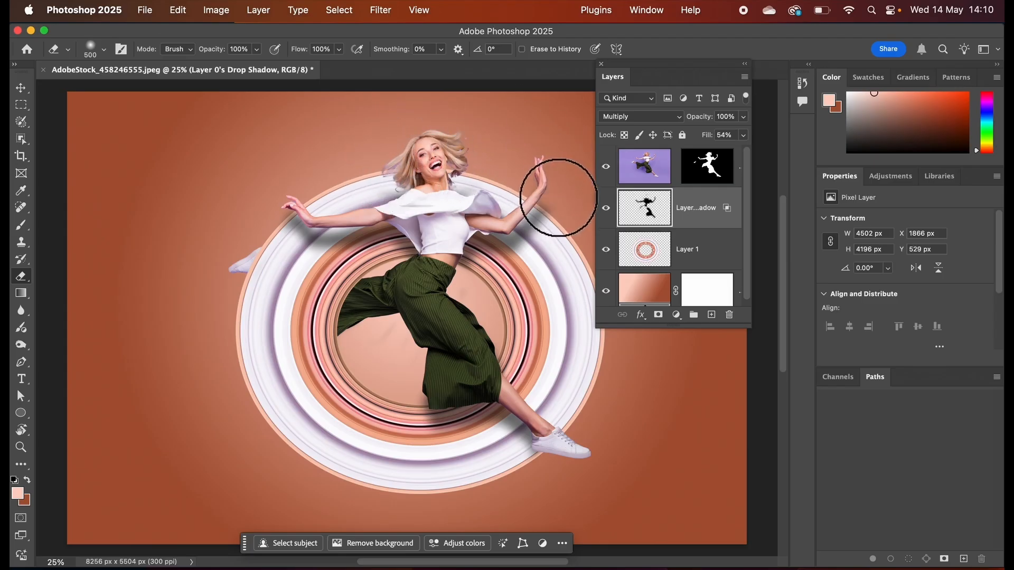
Compare the image with and without the drop shadow layer, and lower the layer's opacity to 76%.
{"action": "left_click", "coordinate": [606, 207]}
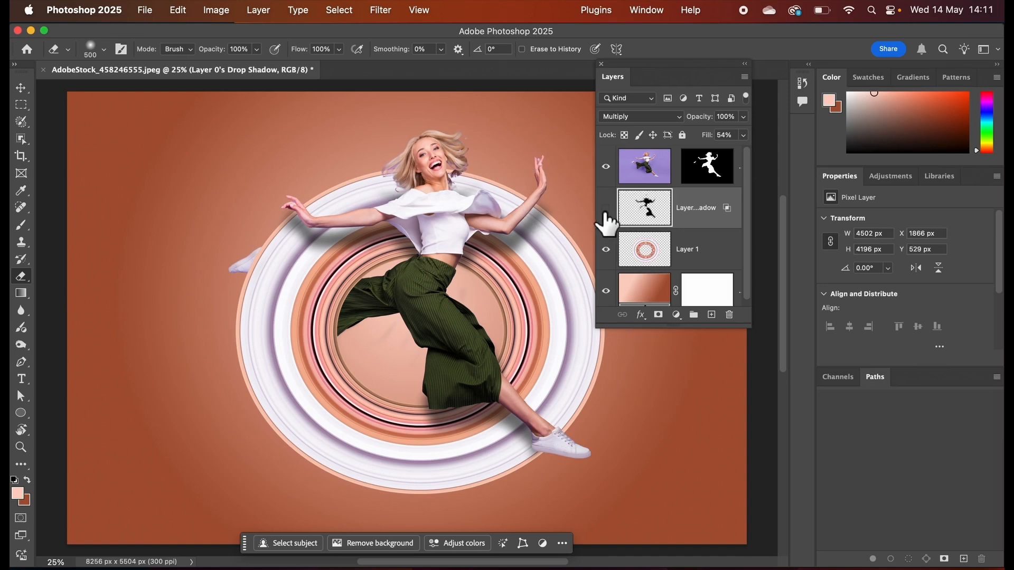
{"action": "left_click", "coordinate": [606, 208]}
{"action": "left_click", "coordinate": [607, 209]}
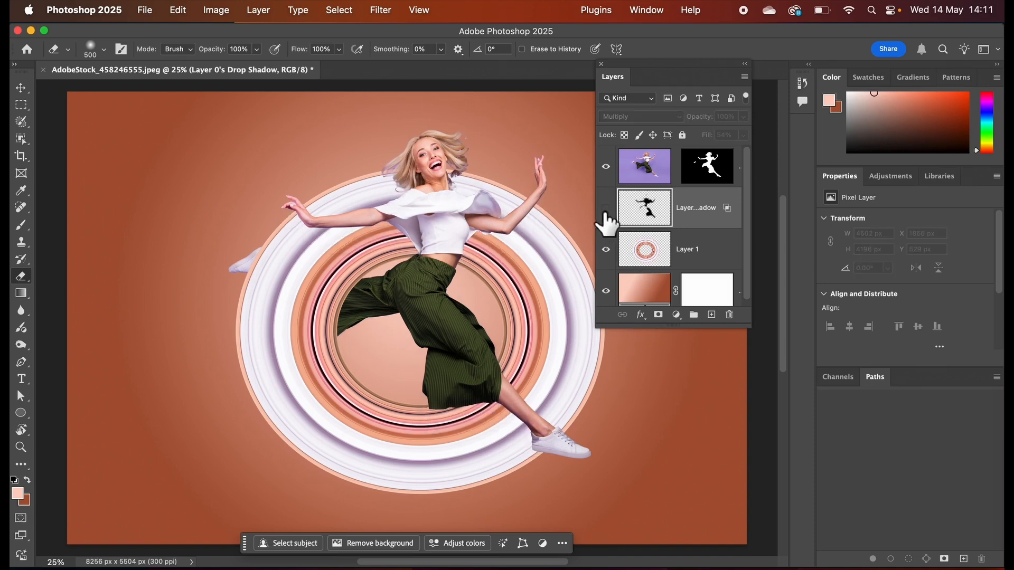
{"action": "left_click", "coordinate": [607, 209]}
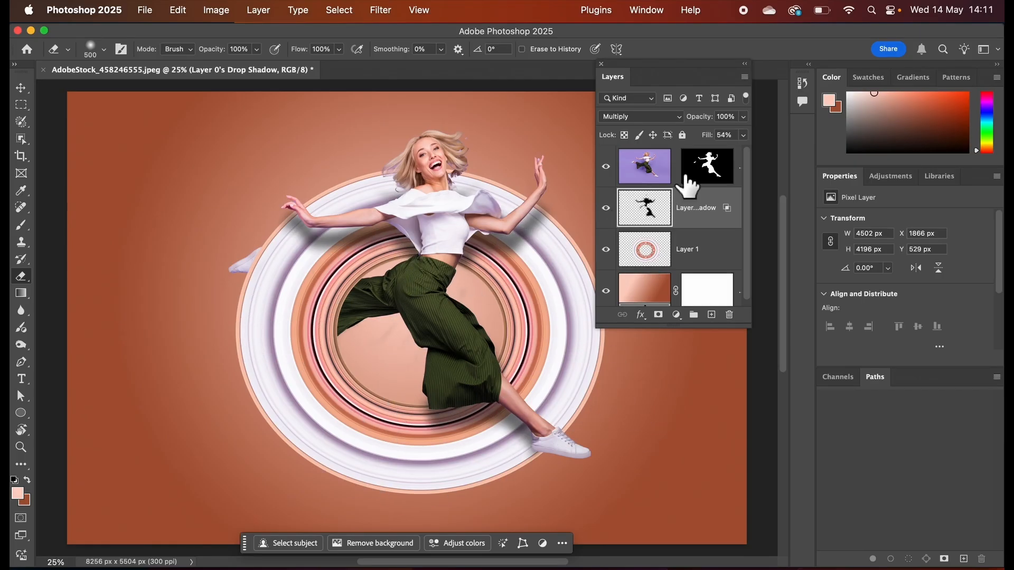
{"action": "left_click", "coordinate": [745, 117]}
{"action": "mouse_move", "coordinate": [745, 135]}
{"action": "left_mouse_down"}
{"action": "mouse_move", "coordinate": [719, 134]}
{"action": "mouse_move", "coordinate": [733, 134]}
{"action": "left_mouse_up"}
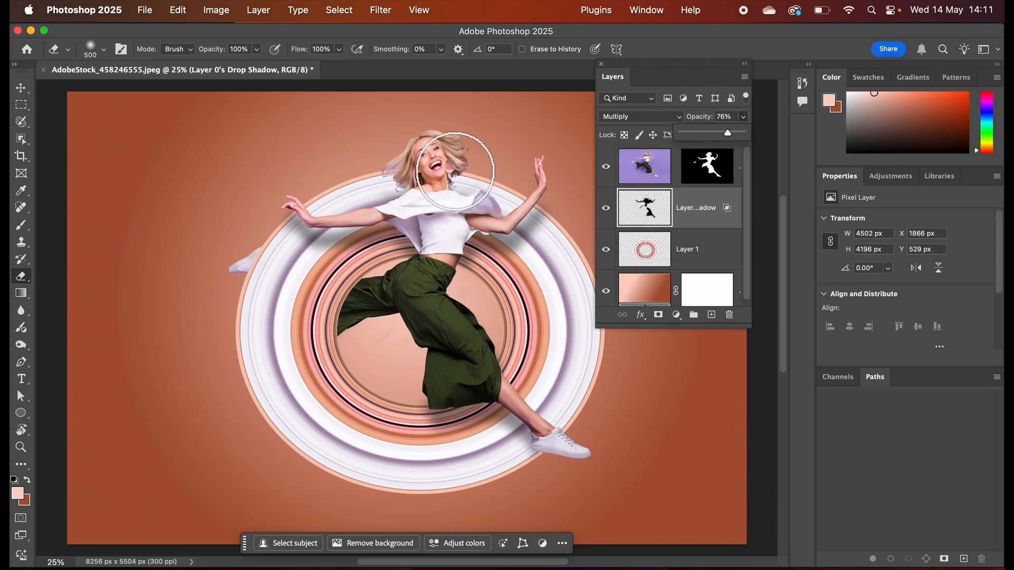
Edit the radial background gradient and set its starting colour stop to the lighter pink fee6de.
{"action": "double_click", "coordinate": [654, 298]}
{"action": "left_click_drag", "start_coordinate": [679, 232], "coordinate": [755, 233]}
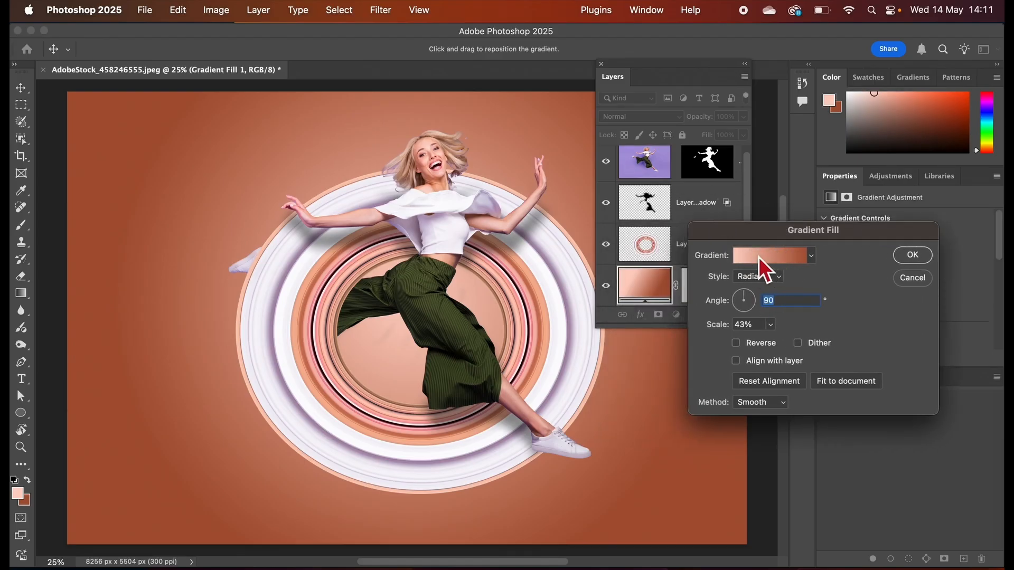
{"action": "left_click", "coordinate": [761, 257]}
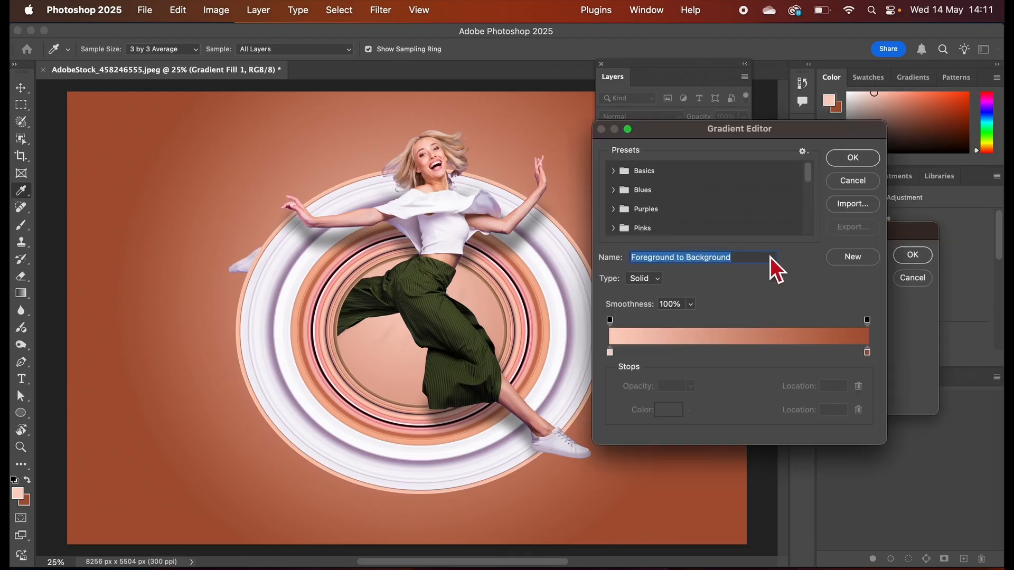
{"action": "left_click", "coordinate": [611, 353]}
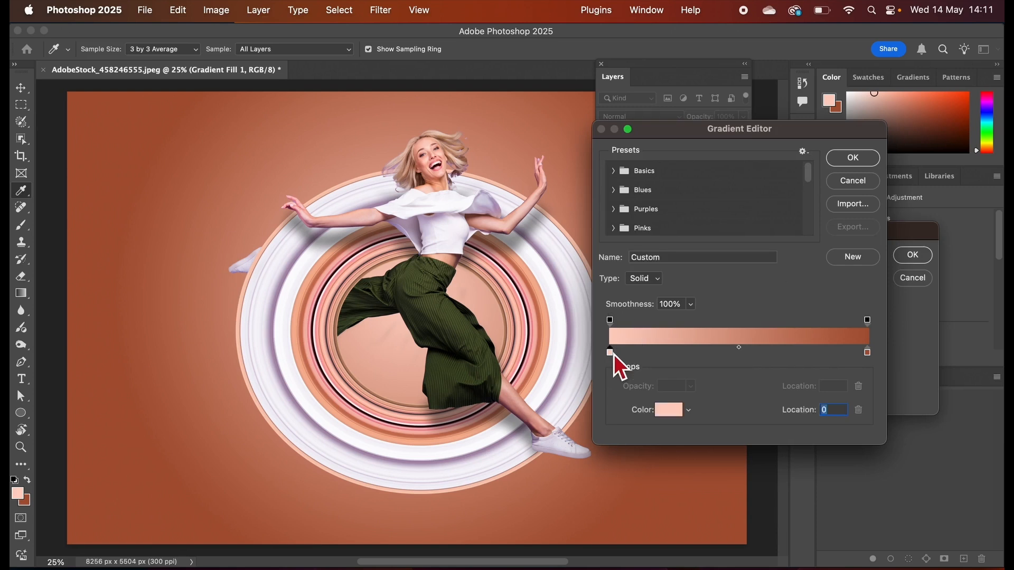
{"action": "left_click", "coordinate": [665, 410]}
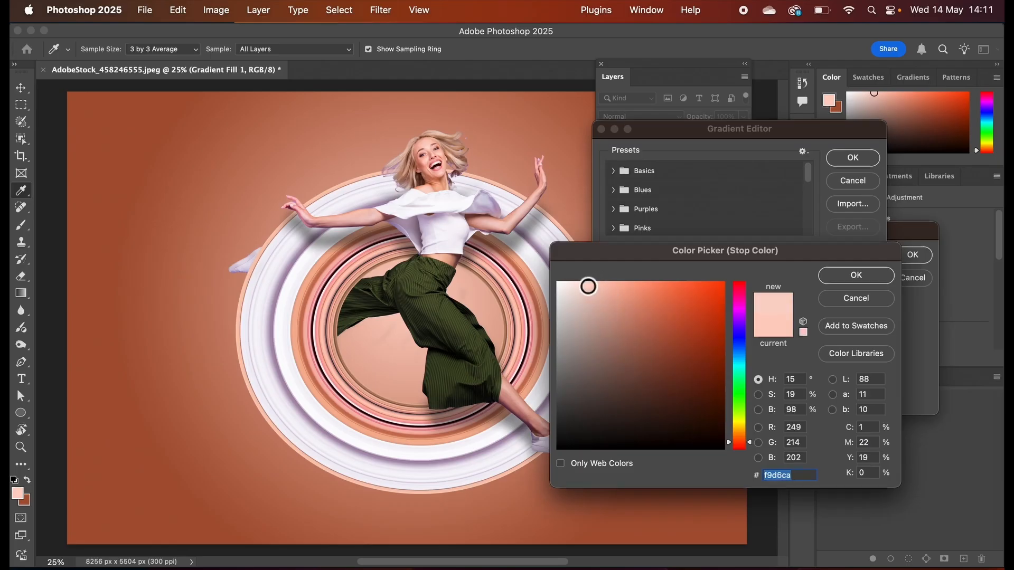
{"action": "left_click_drag", "start_coordinate": [588, 286], "coordinate": [578, 282]}
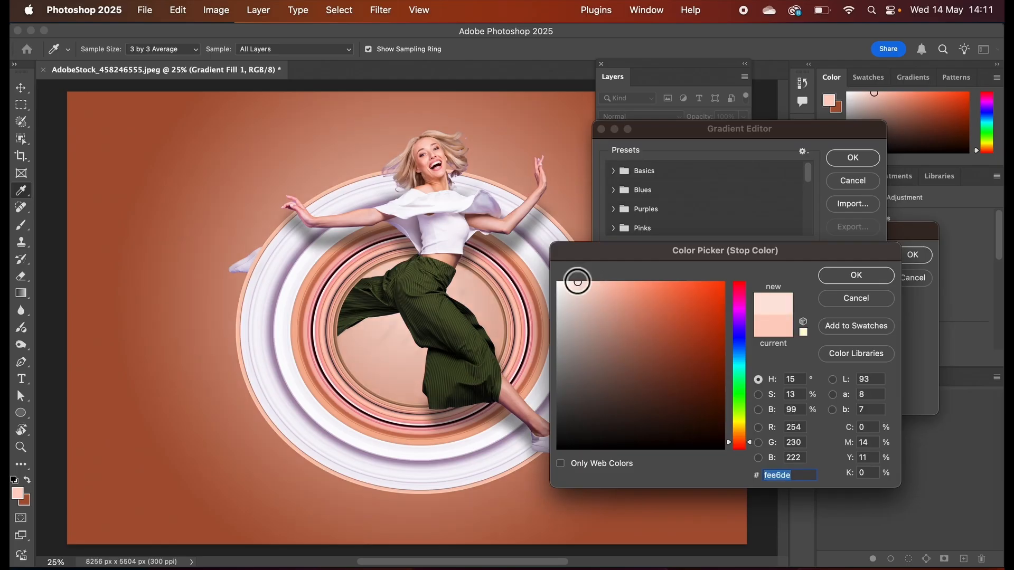
{"action": "left_click", "coordinate": [874, 276]}
Sample pink from the stripe ring for the gradient's end colour stop, adjust it to f0707b, and accept the gradient.
{"action": "double_click", "coordinate": [869, 353]}
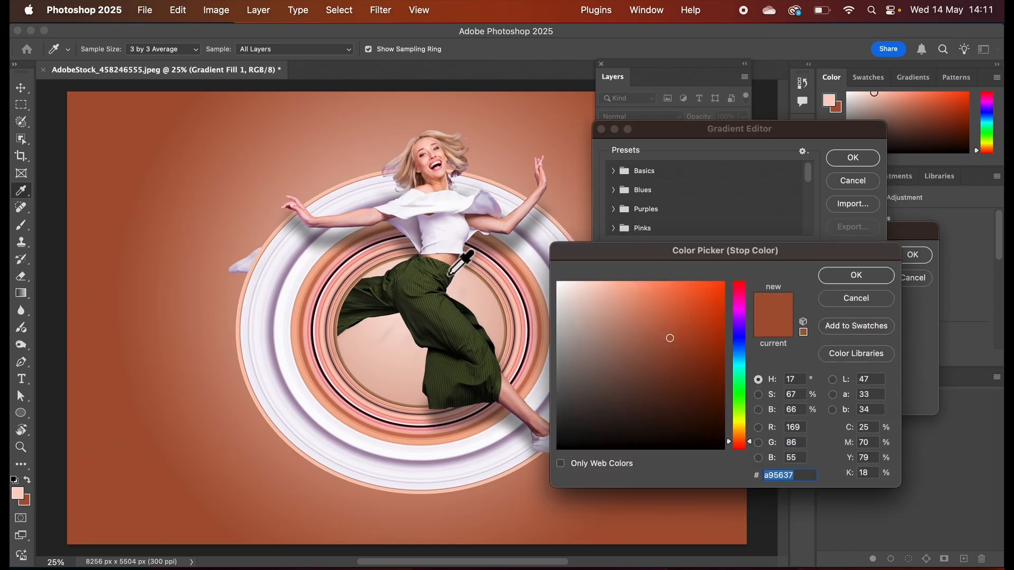
{"action": "left_click", "coordinate": [321, 286]}
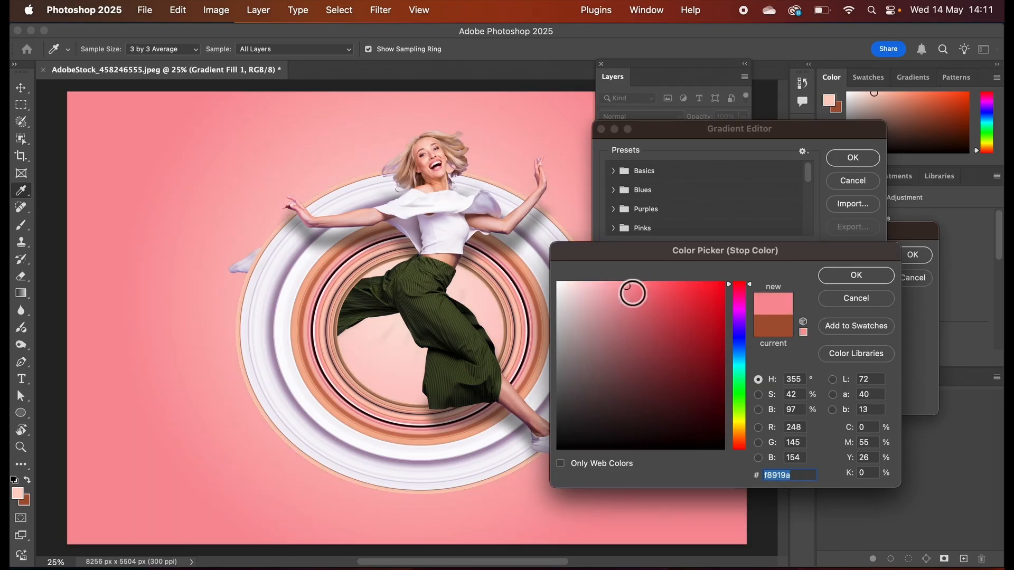
{"action": "left_click_drag", "start_coordinate": [635, 289], "coordinate": [650, 291]}
{"action": "left_click_drag", "start_coordinate": [649, 291], "coordinate": [646, 292]}
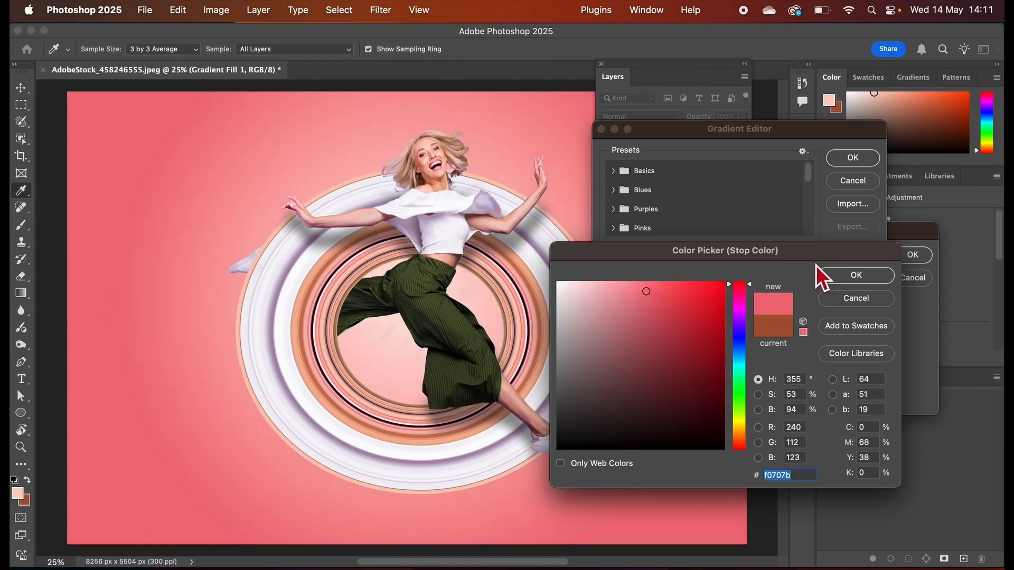
{"action": "left_click", "coordinate": [845, 275]}
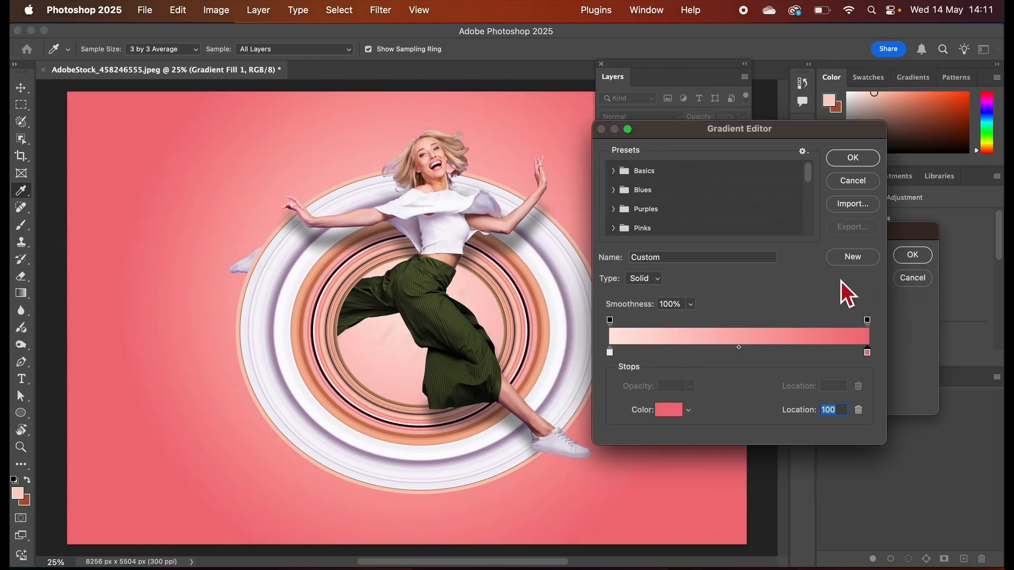
{"action": "left_click", "coordinate": [852, 161]}
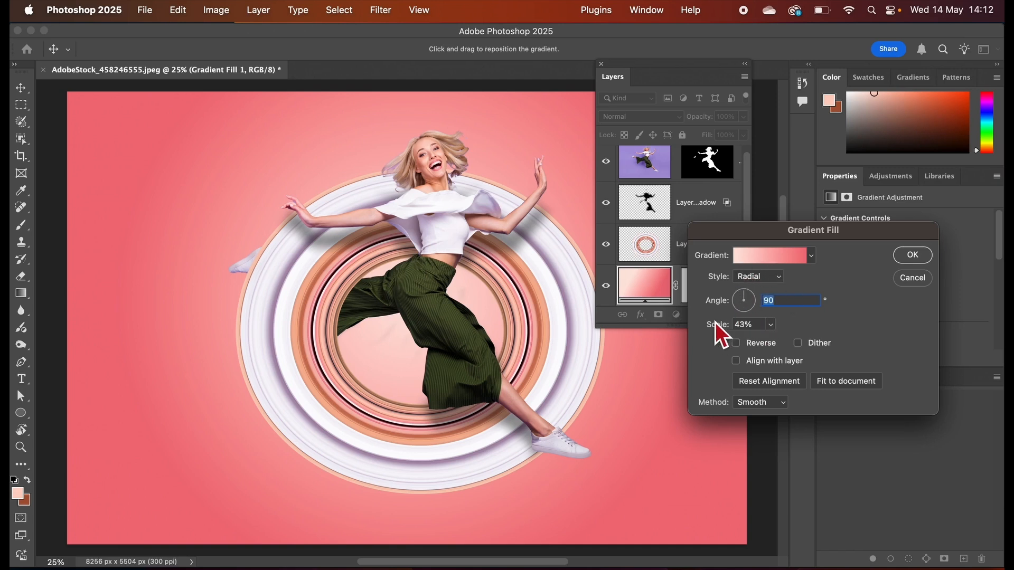
Slightly increase the radial gradient's scale and apply the gradient fill.
{"action": "left_click", "coordinate": [771, 325]}
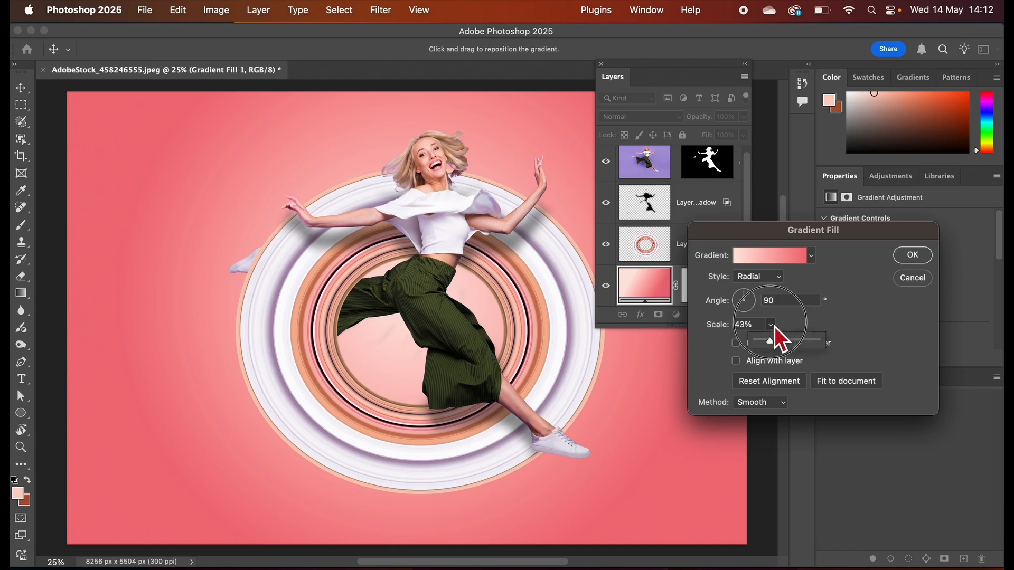
{"action": "left_click_drag", "start_coordinate": [771, 344], "coordinate": [775, 344]}
{"action": "left_click", "coordinate": [904, 256]}
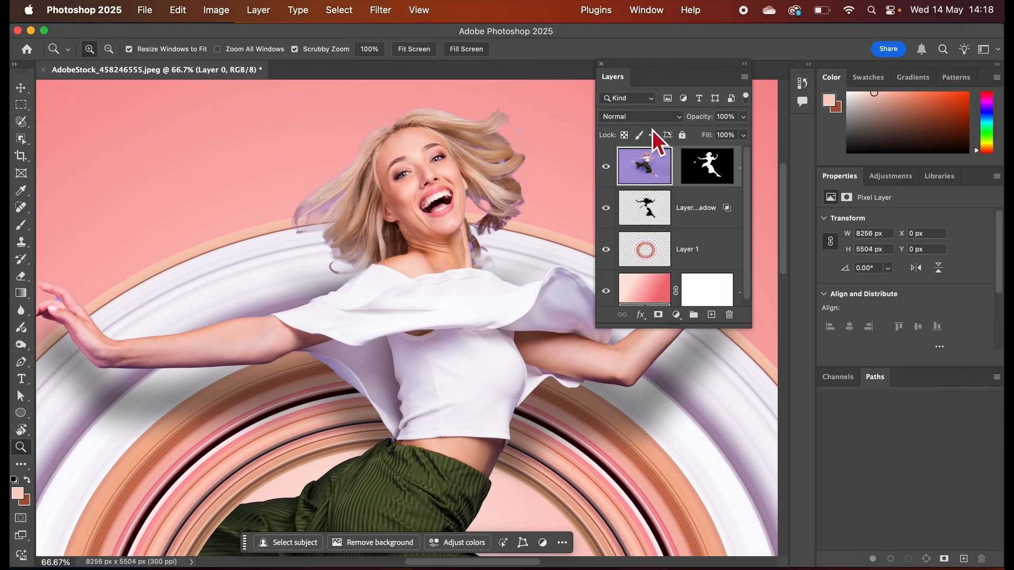
Process the woman's mask in Select and Mask with Decontaminate Colors at 100%, output to New Layer with Layer Mask.
{"action": "left_click", "coordinate": [705, 168]}
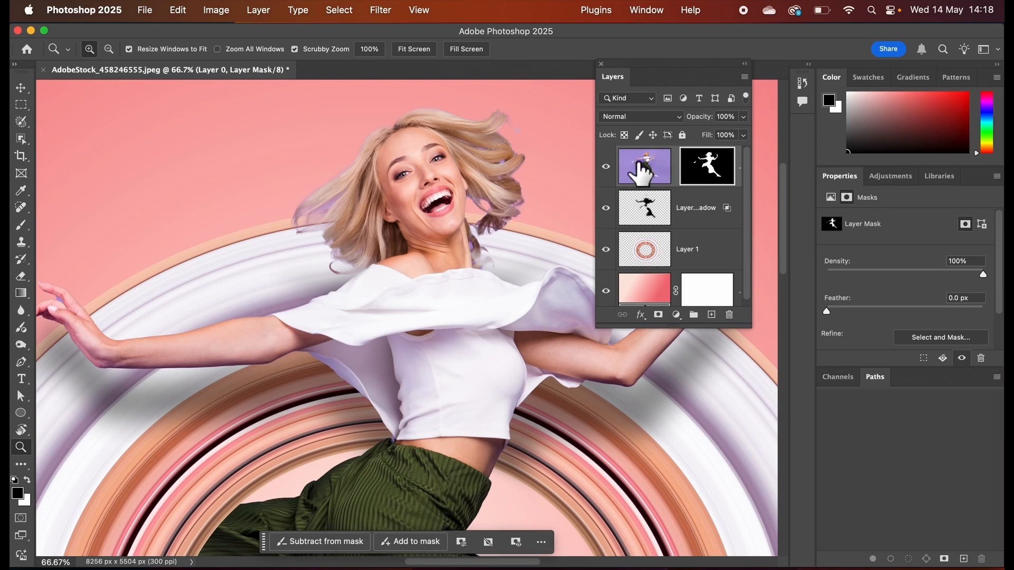
{"action": "left_click", "coordinate": [642, 168]}
{"action": "left_click", "coordinate": [704, 168]}
{"action": "left_click", "coordinate": [940, 338]}
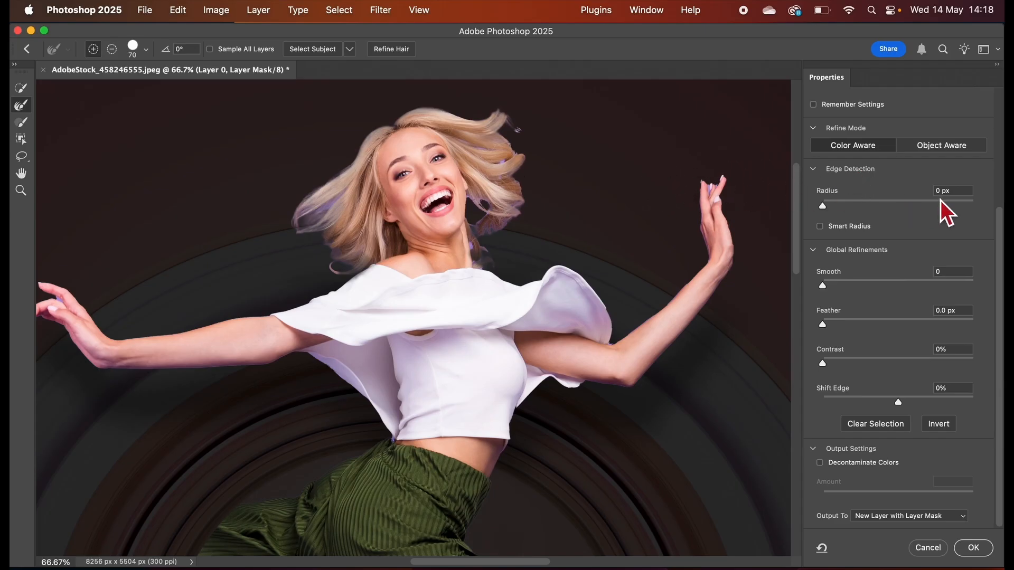
{"action": "scroll", "coordinate": [996, 227], "scroll_direction": "up", "scroll_amount": 1}
{"action": "scroll", "coordinate": [987, 210], "scroll_direction": "up", "scroll_amount": 5}
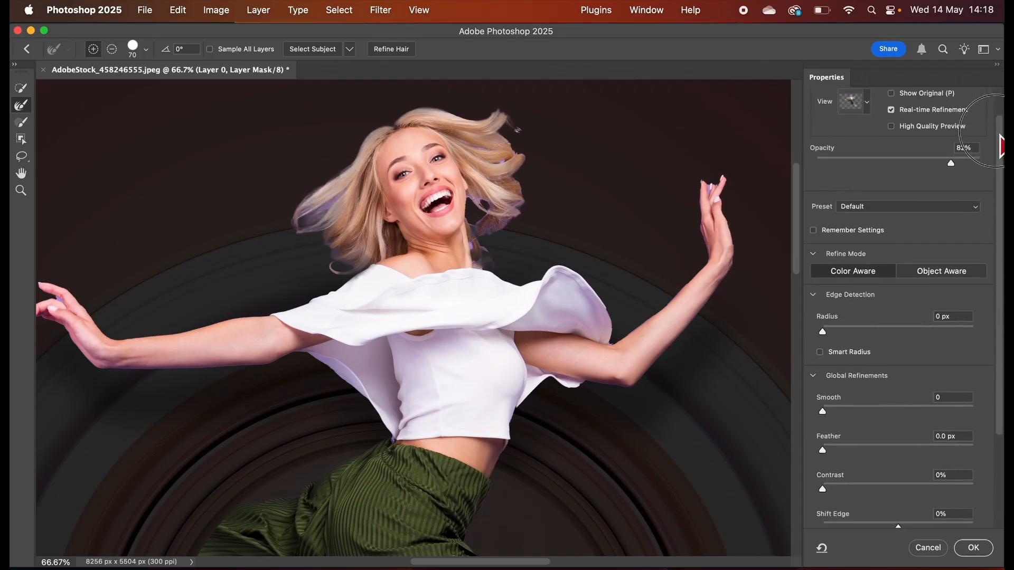
{"action": "scroll", "coordinate": [987, 254], "scroll_direction": "down", "scroll_amount": 5}
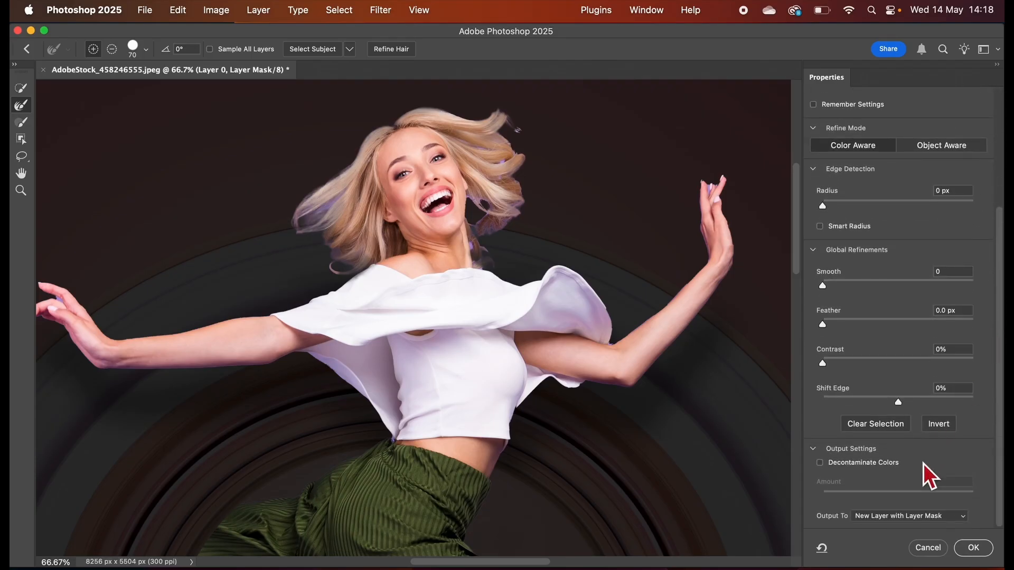
{"action": "left_click", "coordinate": [824, 466]}
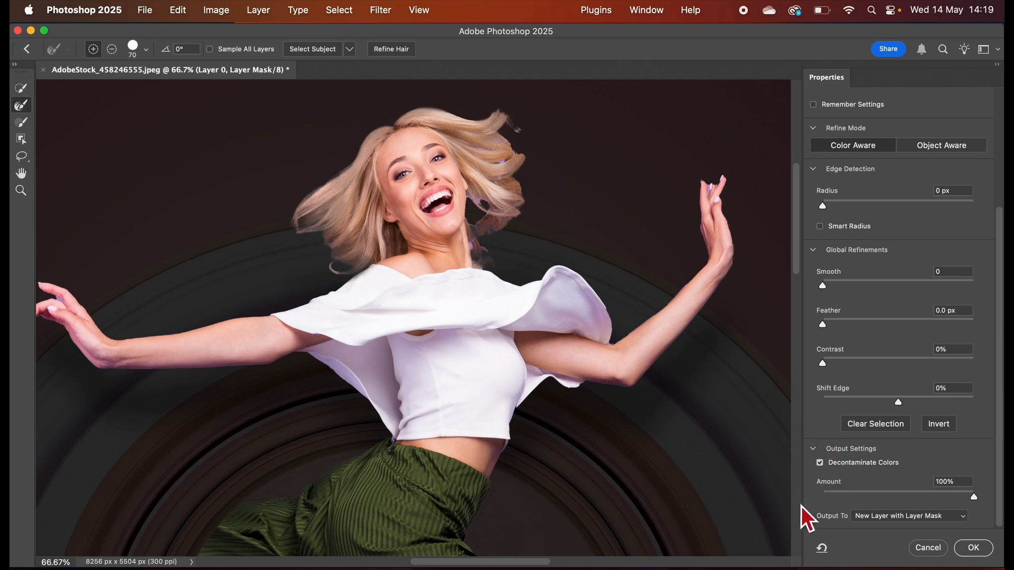
{"action": "left_click", "coordinate": [907, 518]}
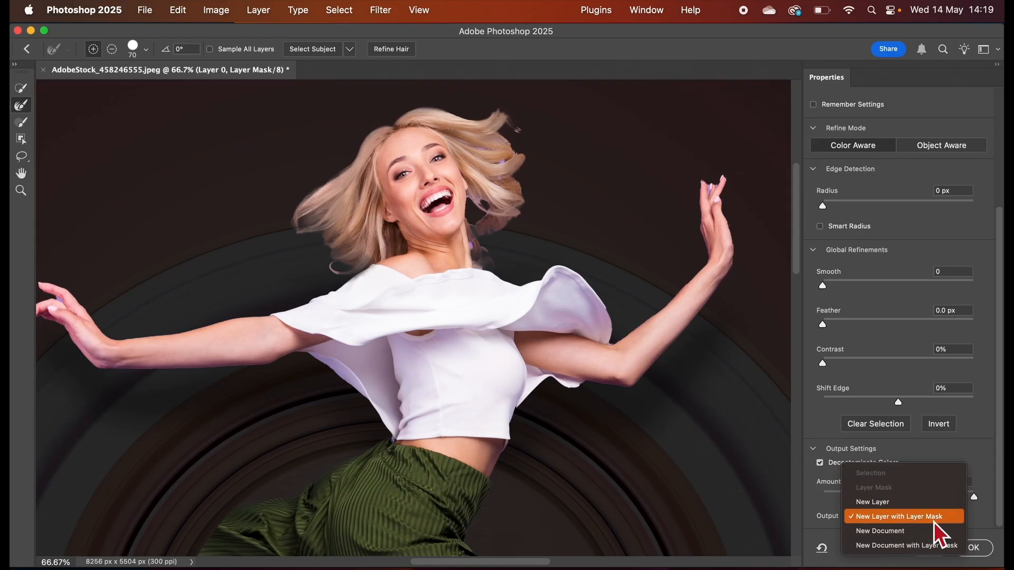
{"action": "left_click", "coordinate": [927, 522]}
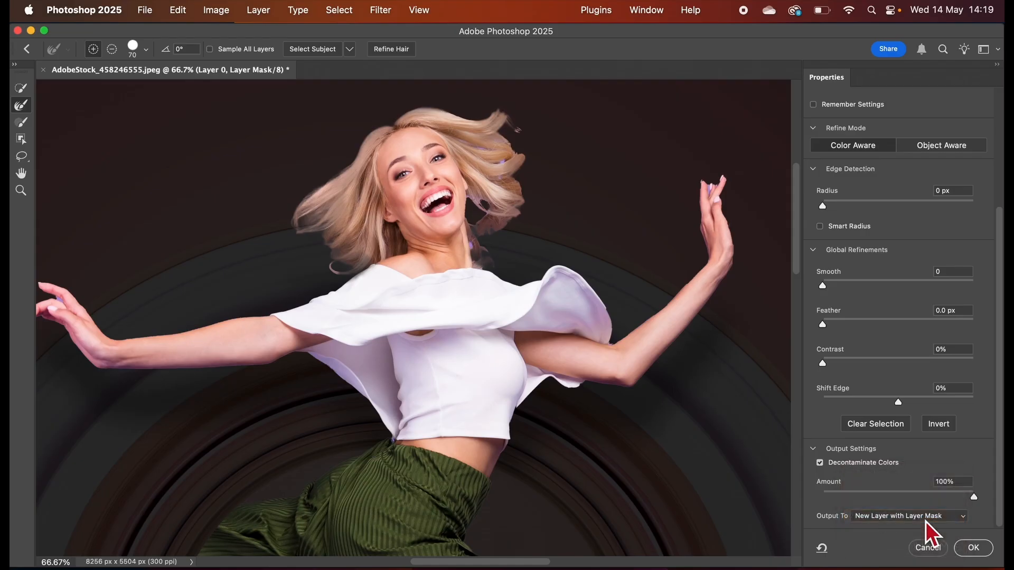
{"action": "left_click", "coordinate": [974, 549]}
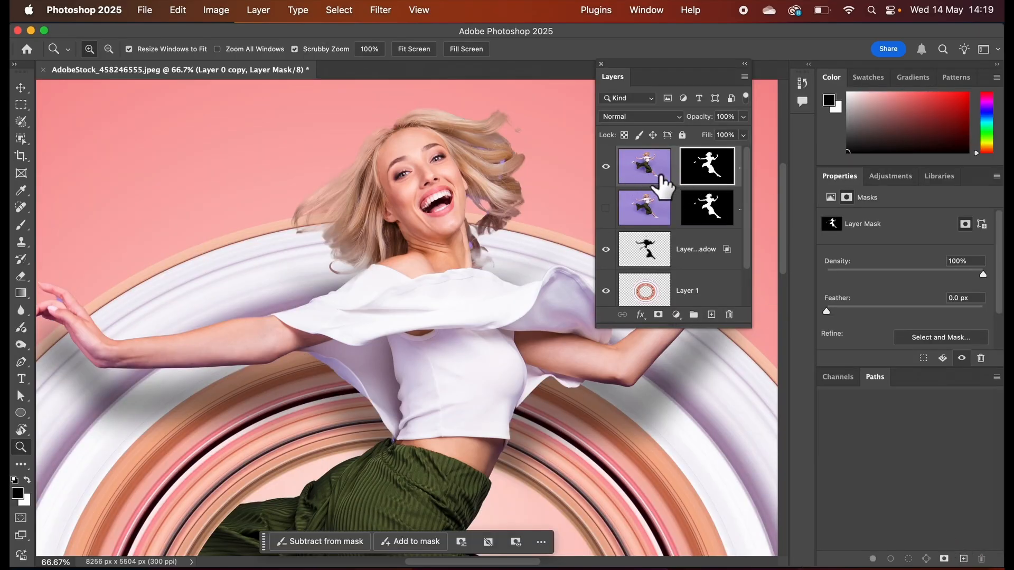
Compare the decontaminated copy of the woman with the original layer by toggling their visibility, leaving only the copy shown.
{"action": "left_click", "coordinate": [606, 209]}
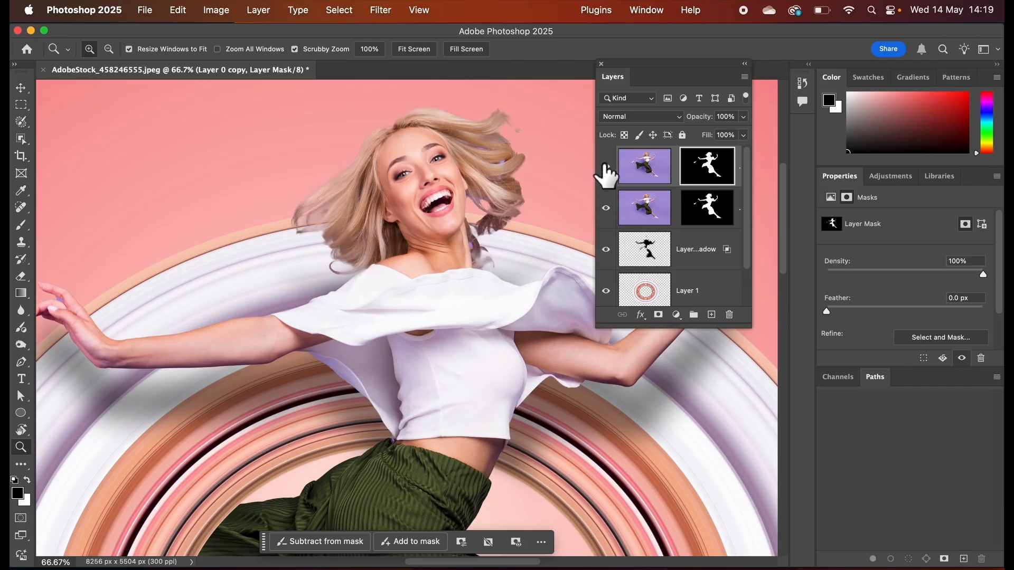
{"action": "left_click", "coordinate": [606, 167]}
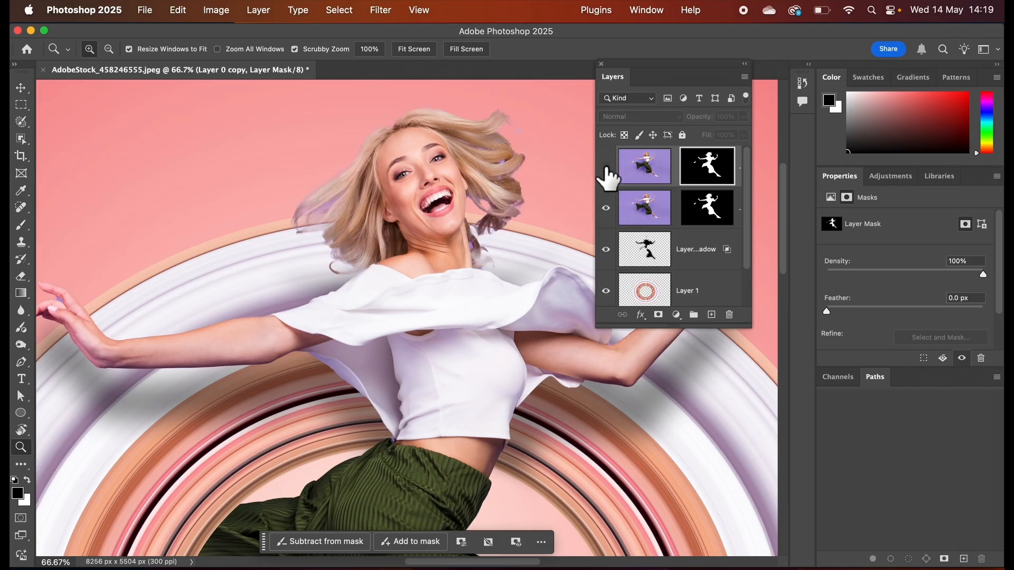
{"action": "left_click", "coordinate": [606, 166]}
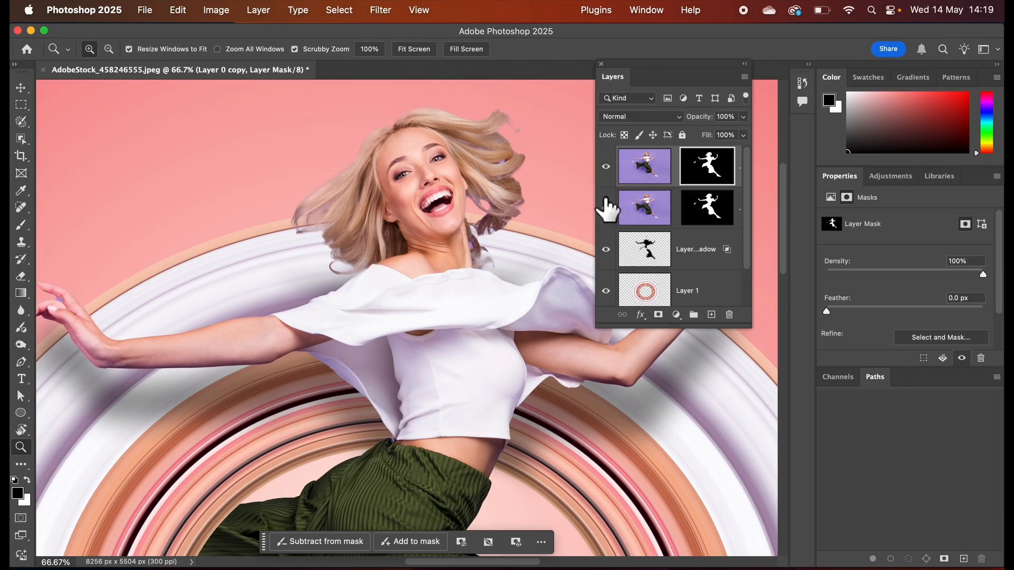
{"action": "left_click", "coordinate": [606, 208]}
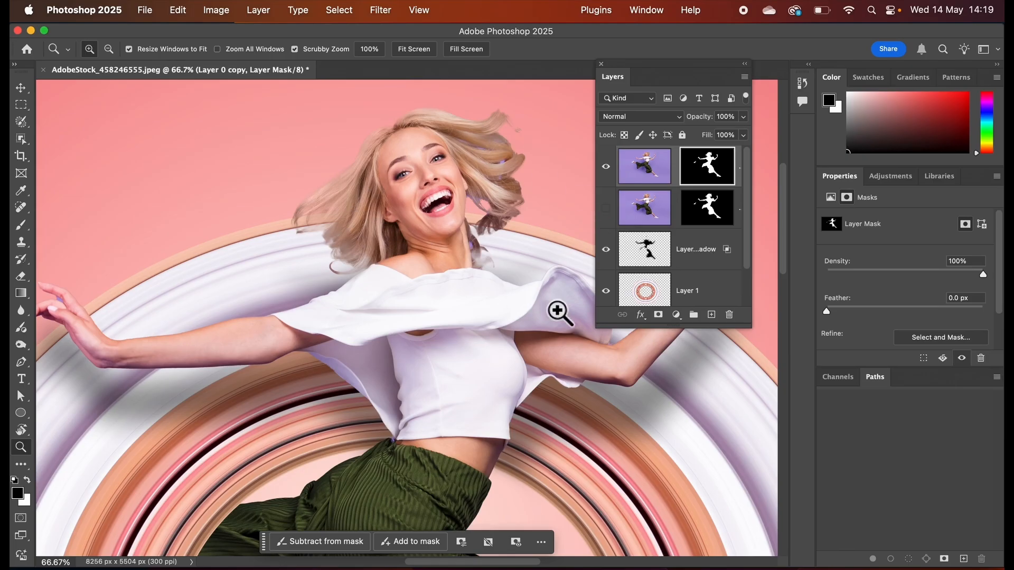
Switch the Crop tool from a ratio constraint to the W x H x Resolution preset.
{"action": "key", "text": "super+0"}
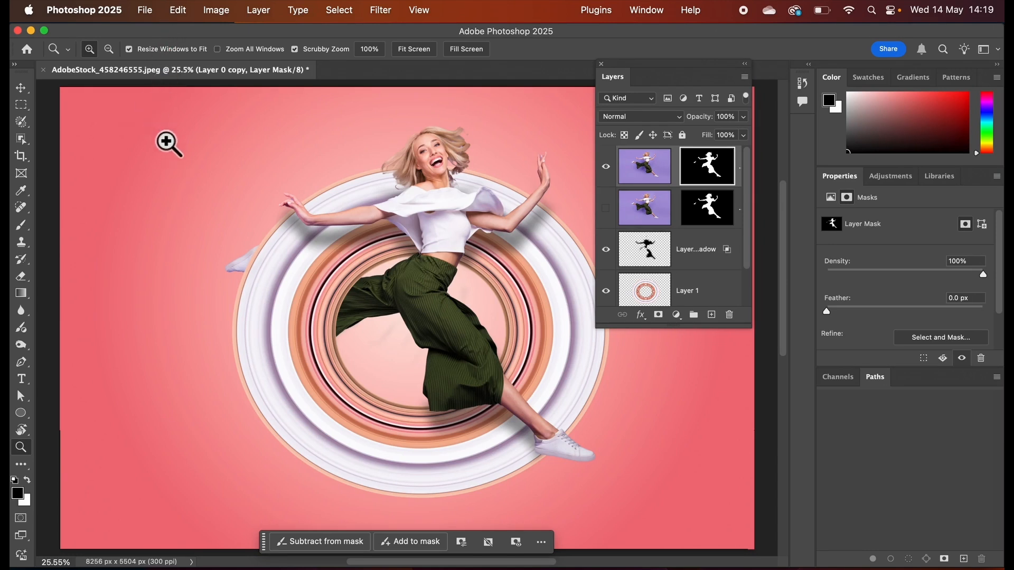
{"action": "left_click", "coordinate": [23, 159]}
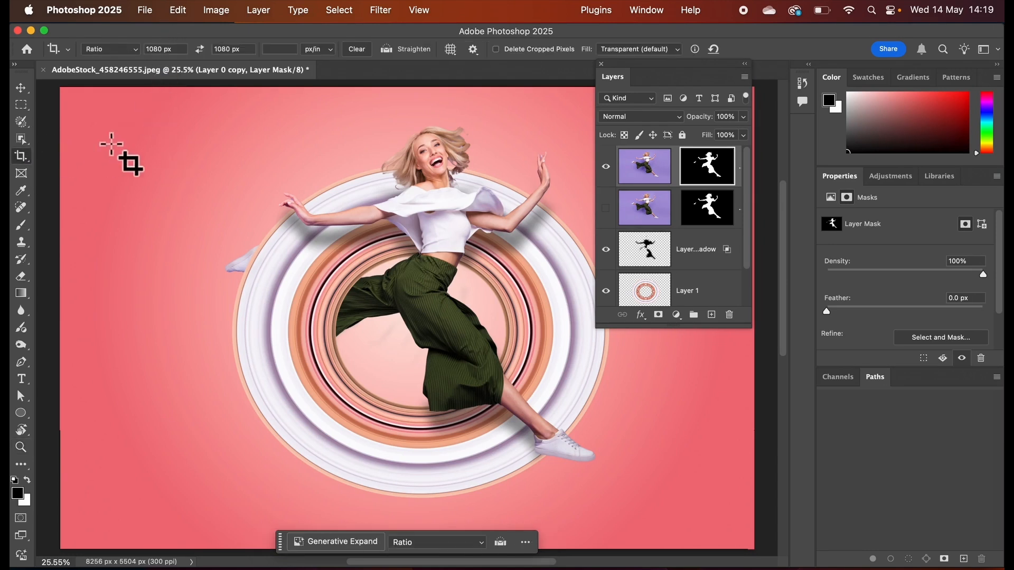
{"action": "left_click", "coordinate": [127, 51]}
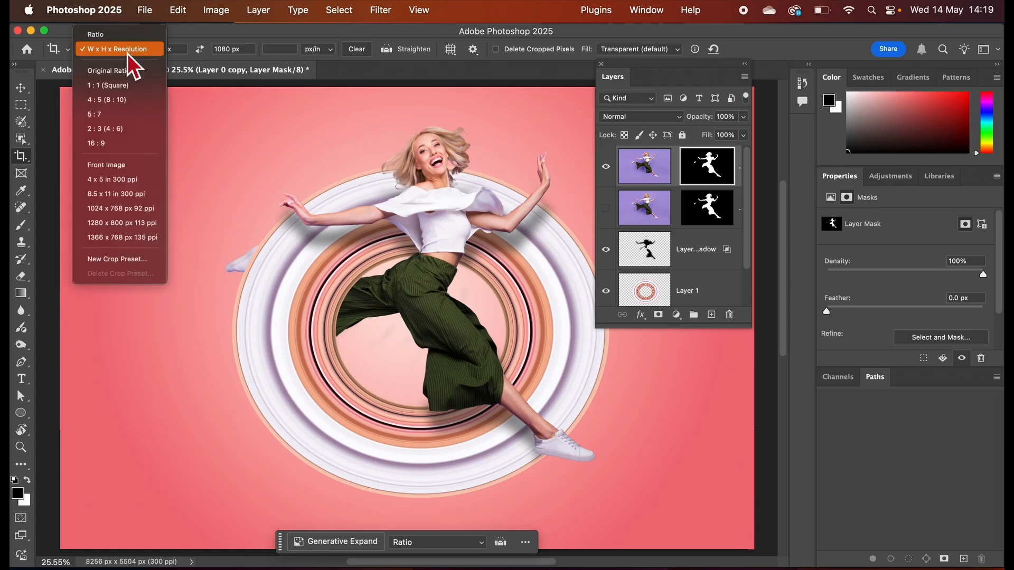
{"action": "left_click", "coordinate": [129, 50]}
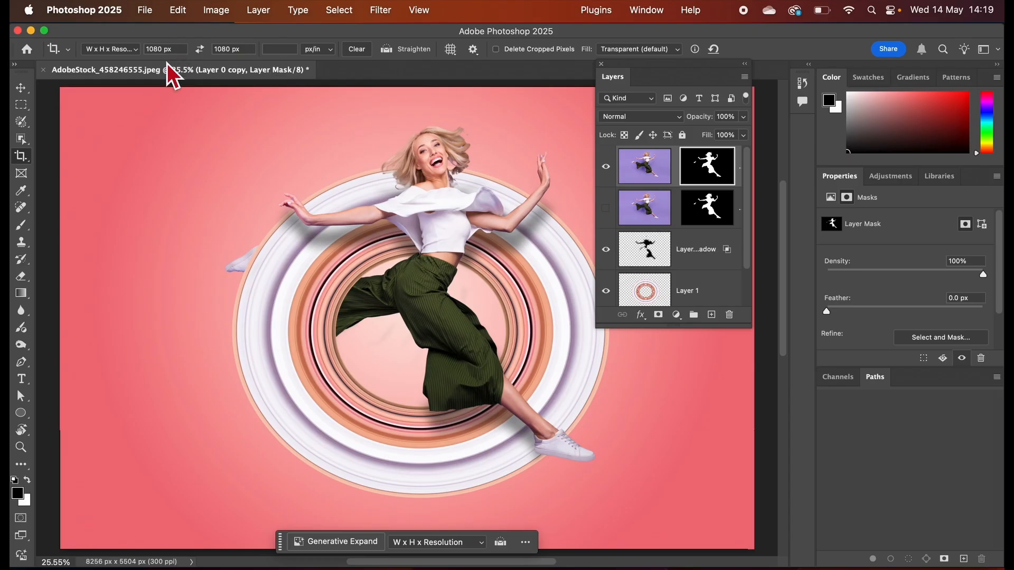
Review the file format options in the Export As dialog for the composite, and close it without exporting.
{"action": "left_click", "coordinate": [147, 13]}
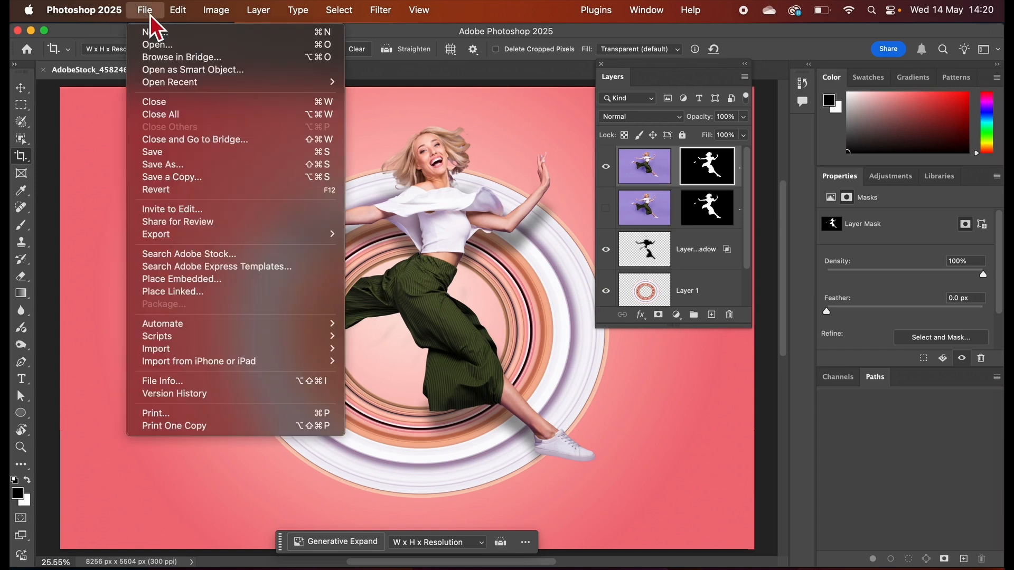
{"action": "mouse_move", "coordinate": [197, 242]}
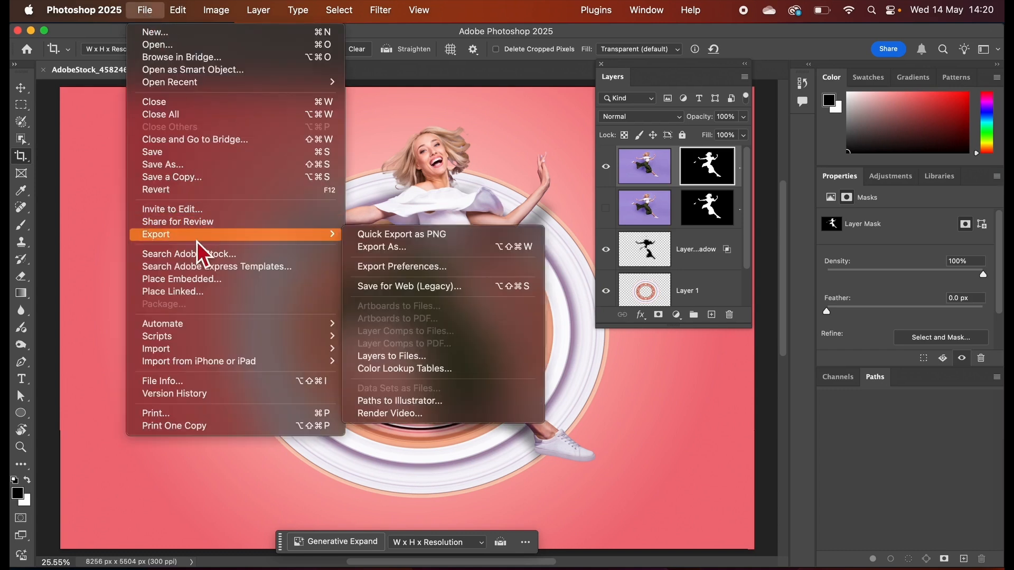
{"action": "left_click", "coordinate": [373, 250]}
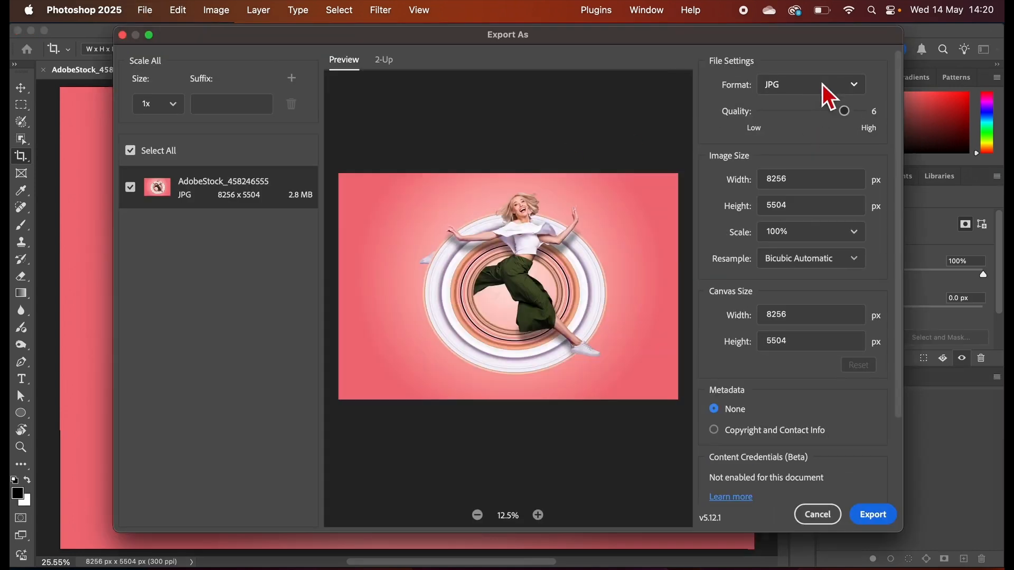
{"action": "left_click", "coordinate": [824, 85]}
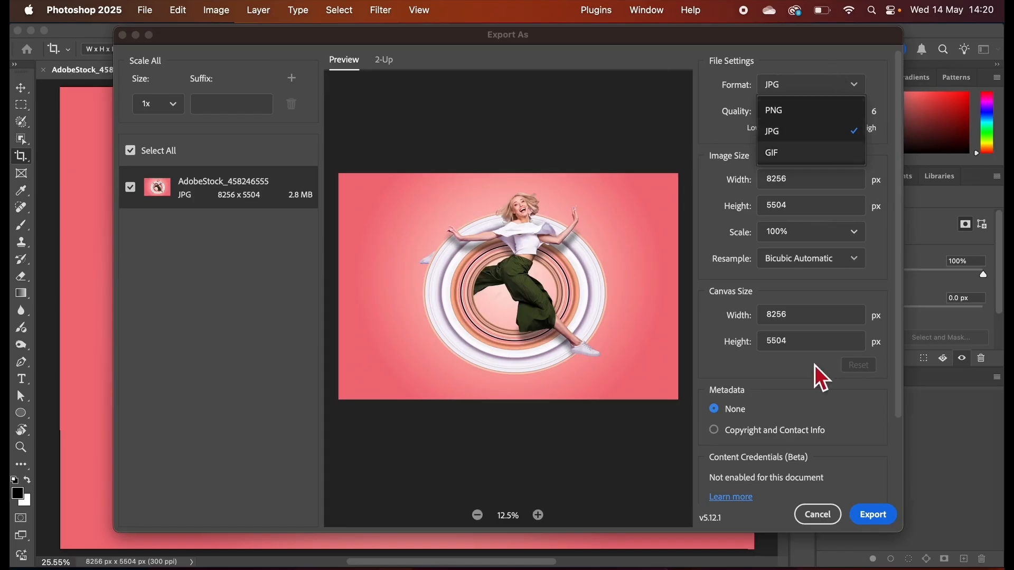
{"action": "left_click", "coordinate": [859, 492]}
{"action": "left_click", "coordinate": [817, 515]}
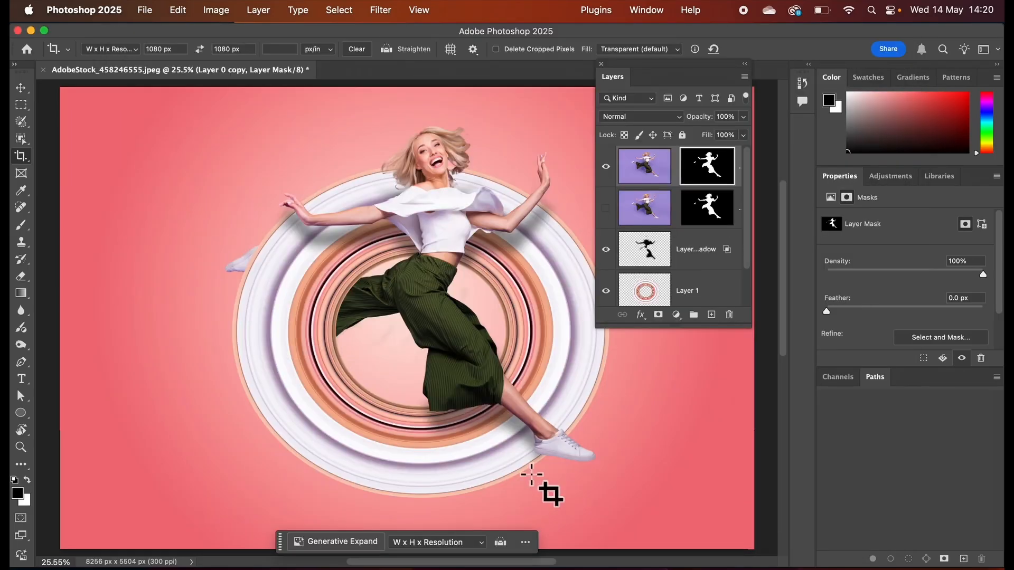